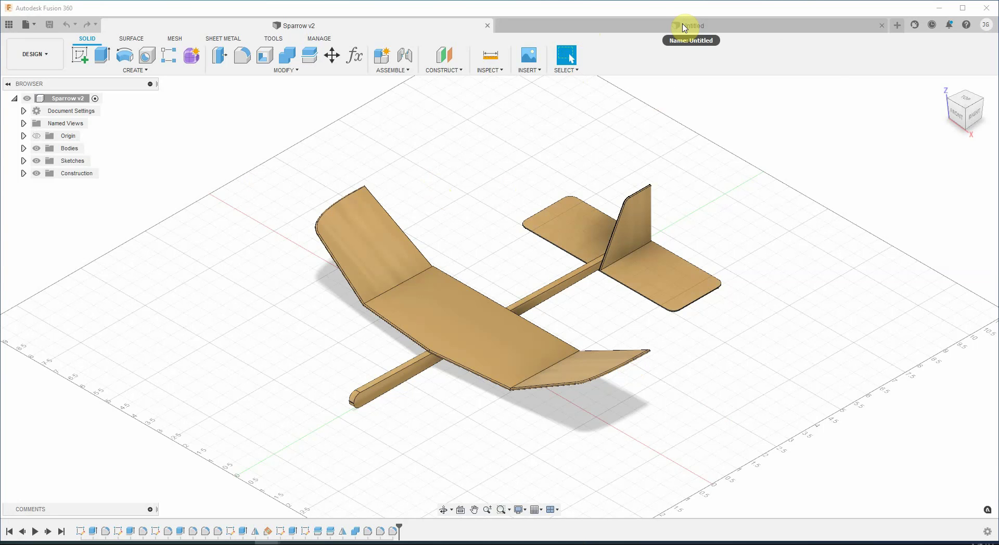
# Switch to the untitled design and check the active unit type in its document settings, leaving it at inches
pyautogui.click(684, 28)
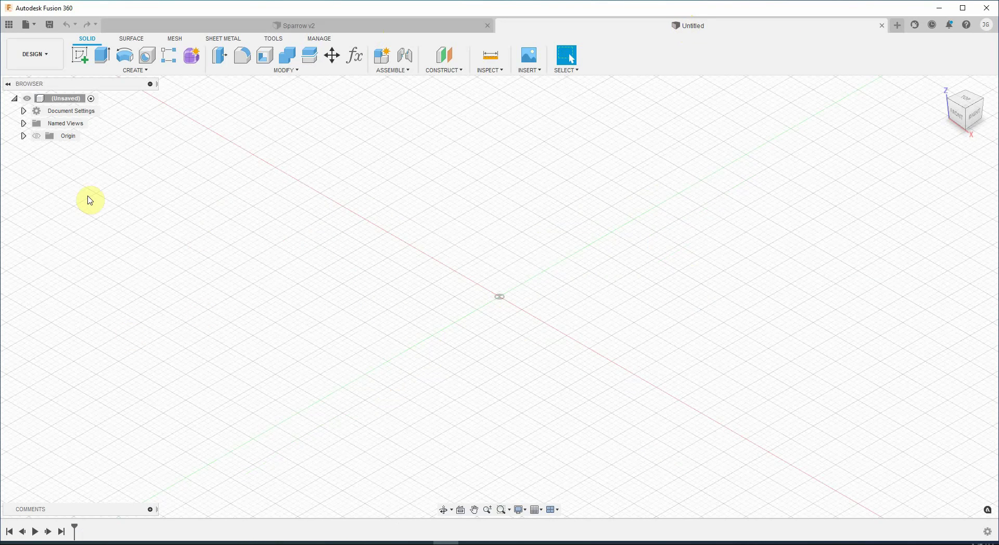
pyautogui.click(23, 111)
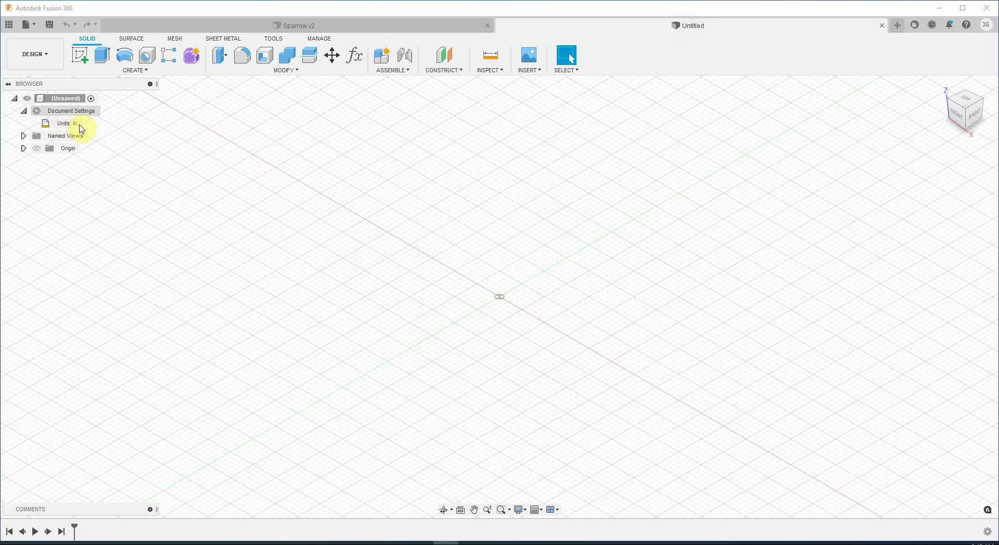
pyautogui.moveTo(78, 126)
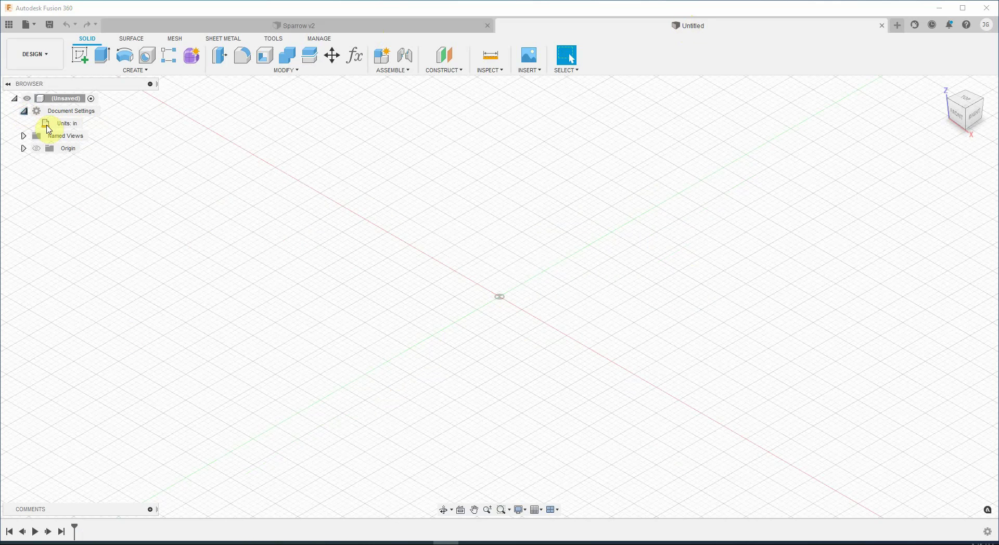
pyautogui.click(89, 123)
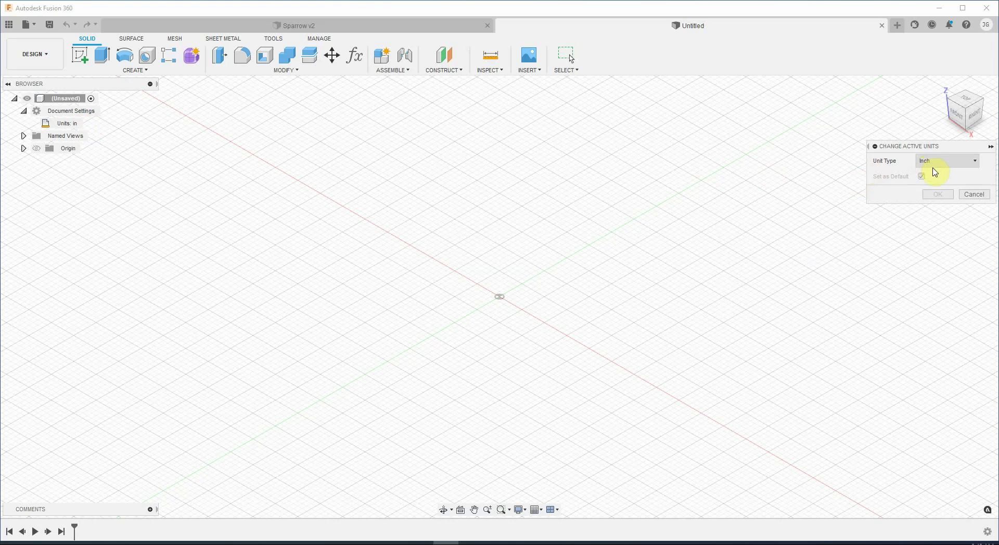
pyautogui.click(974, 161)
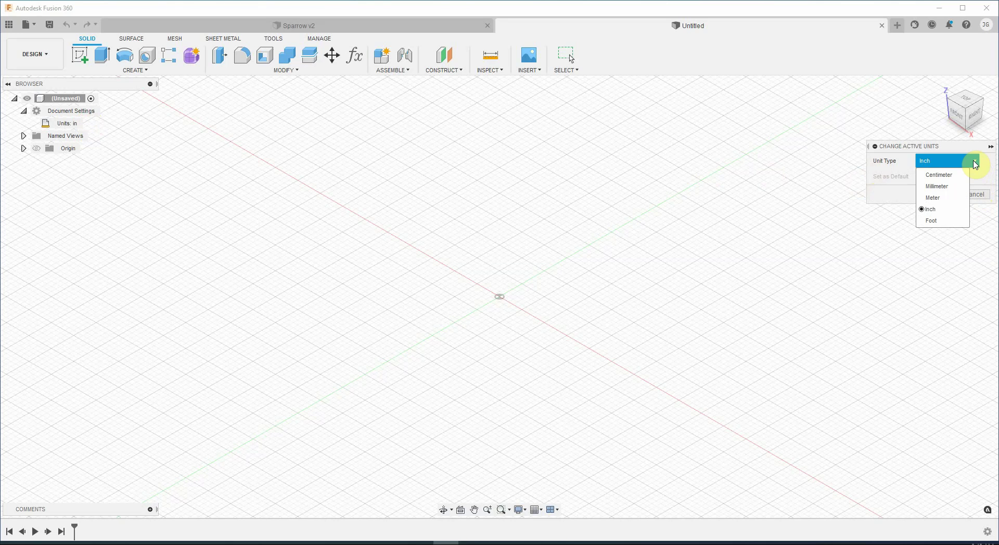
pyautogui.click(987, 180)
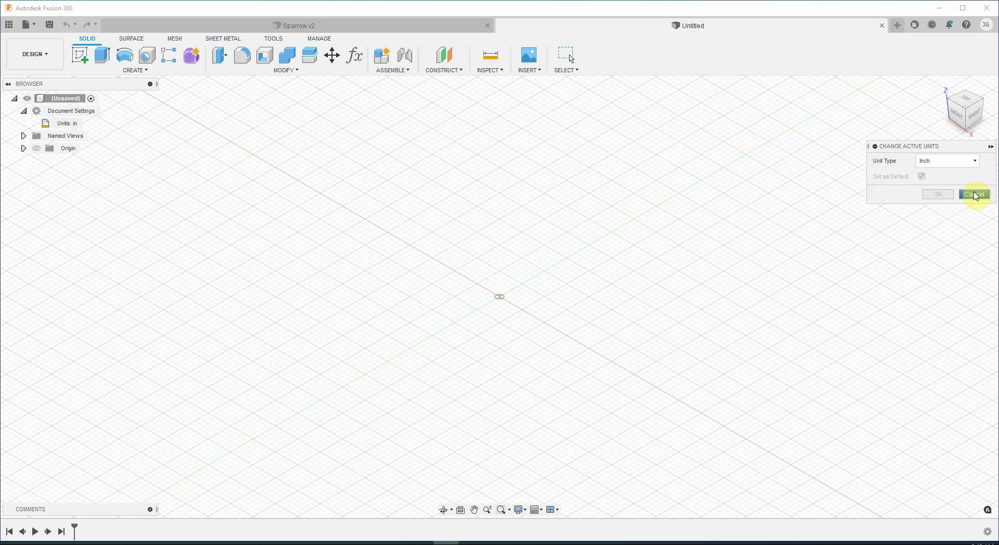
pyautogui.click(974, 195)
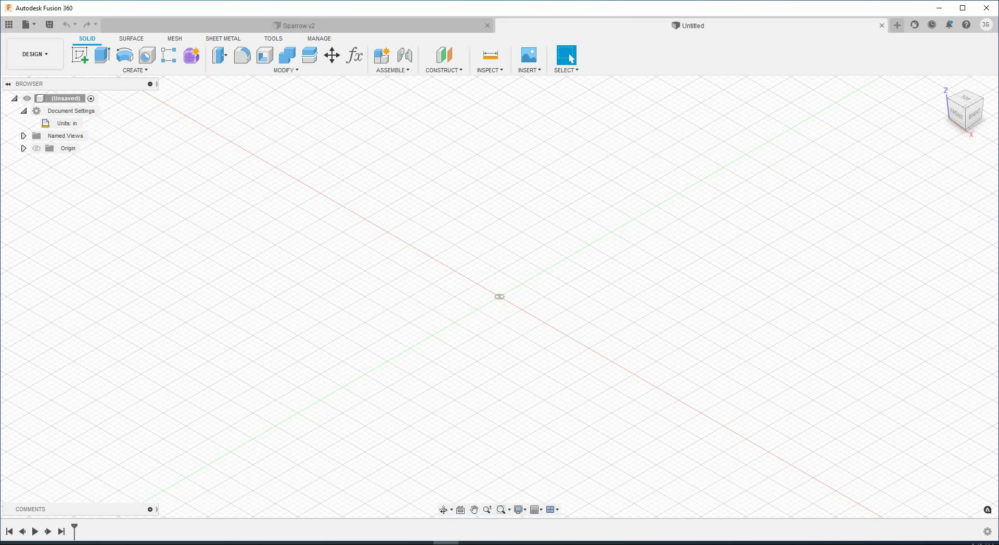
# Start a new sketch on the YZ plane, viewed from the right side
pyautogui.click(979, 117)
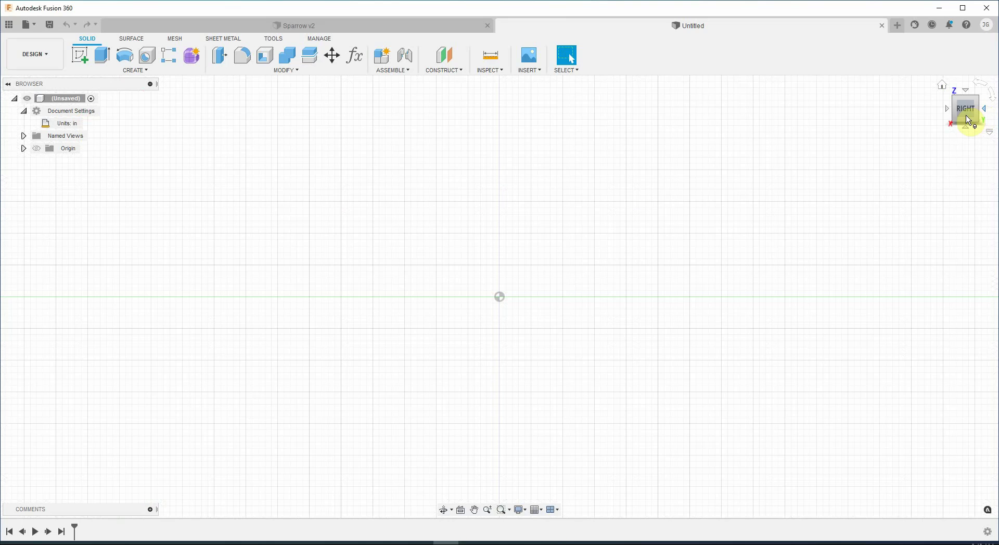
pyautogui.click(81, 54)
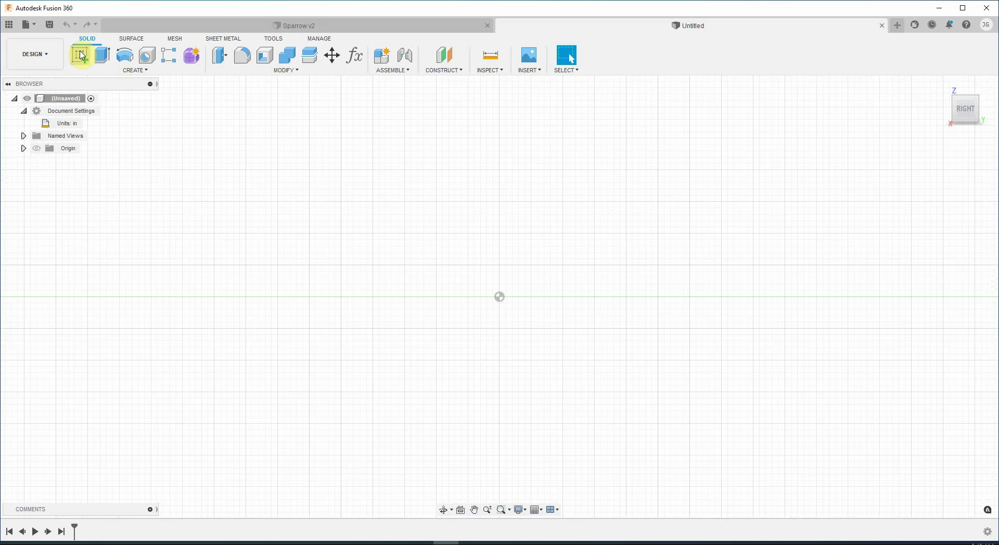
pyautogui.click(538, 270)
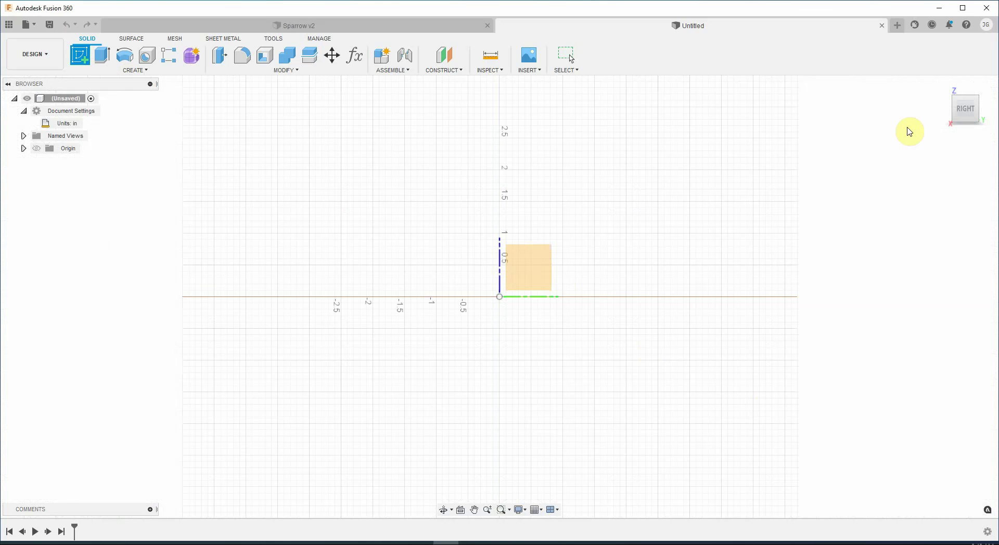
pyautogui.click(548, 268)
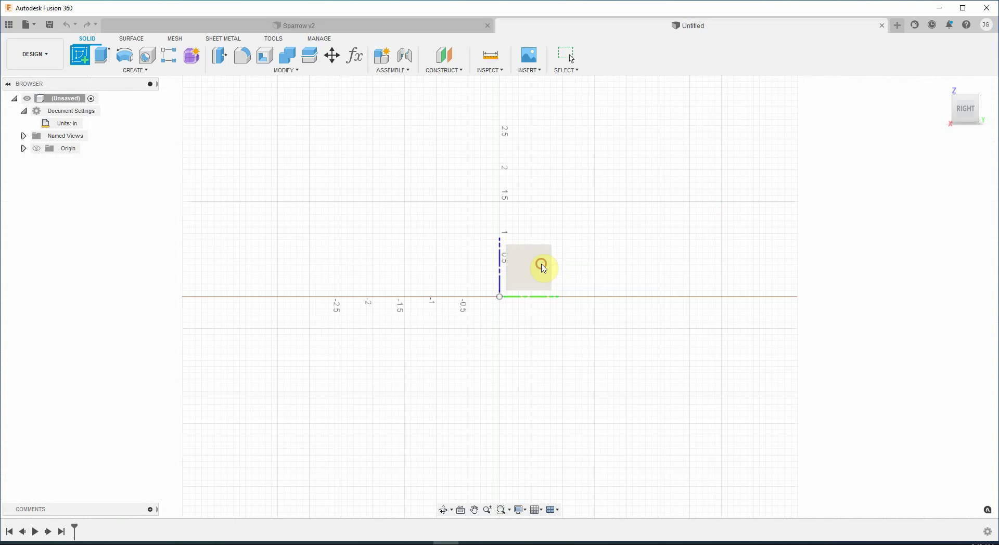
# Sketch a closed four-sided tapered profile with a base about 12 in long on the horizontal axis, about 1 in tall at the front and 0.6 in at the rear
pyautogui.click(79, 55)
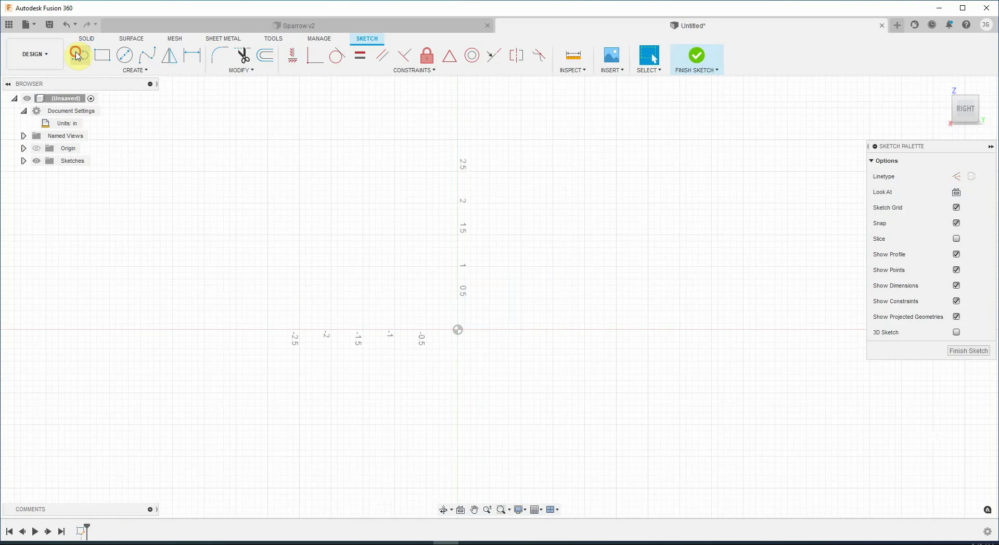
pyautogui.click(46, 333)
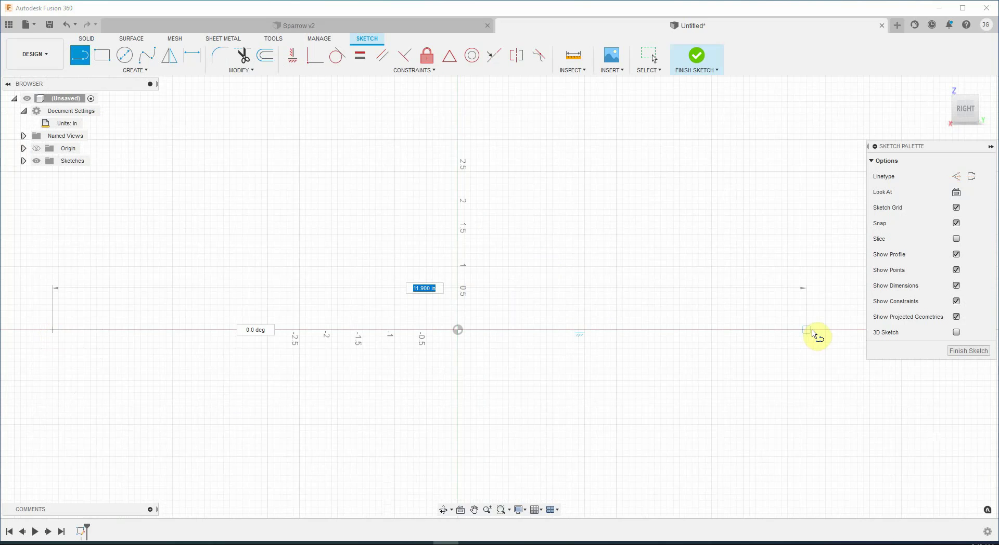
pyautogui.click(814, 330)
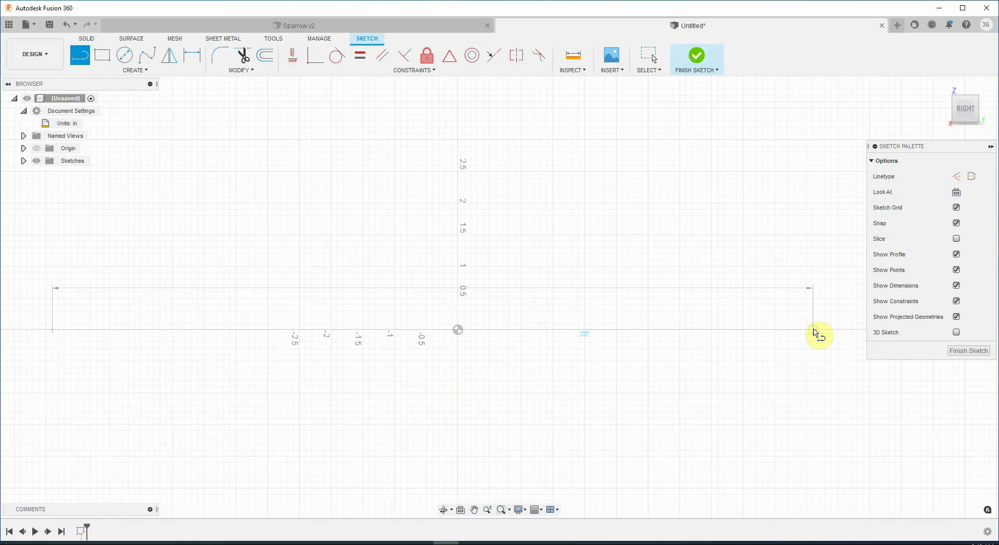
pyautogui.click(811, 293)
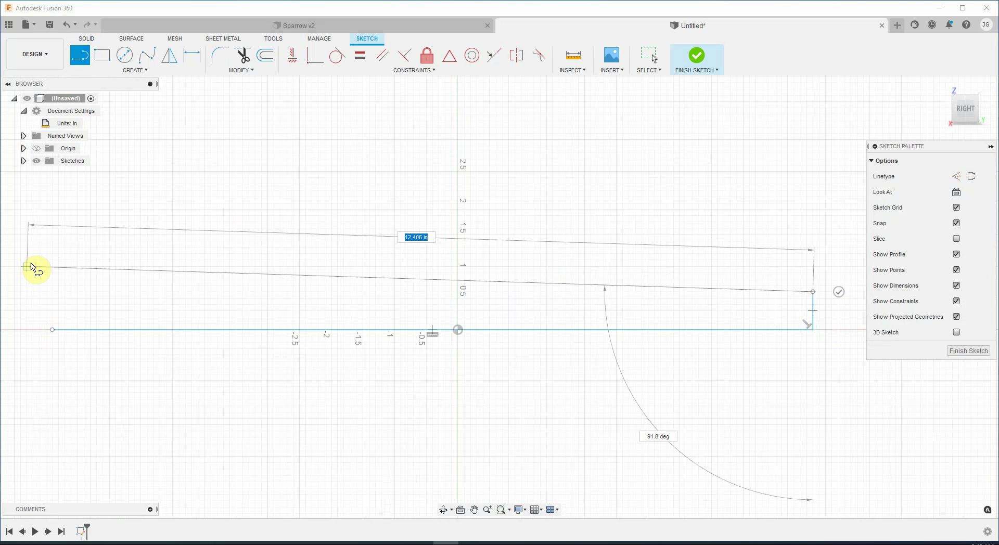
pyautogui.click(31, 266)
pyautogui.click(52, 329)
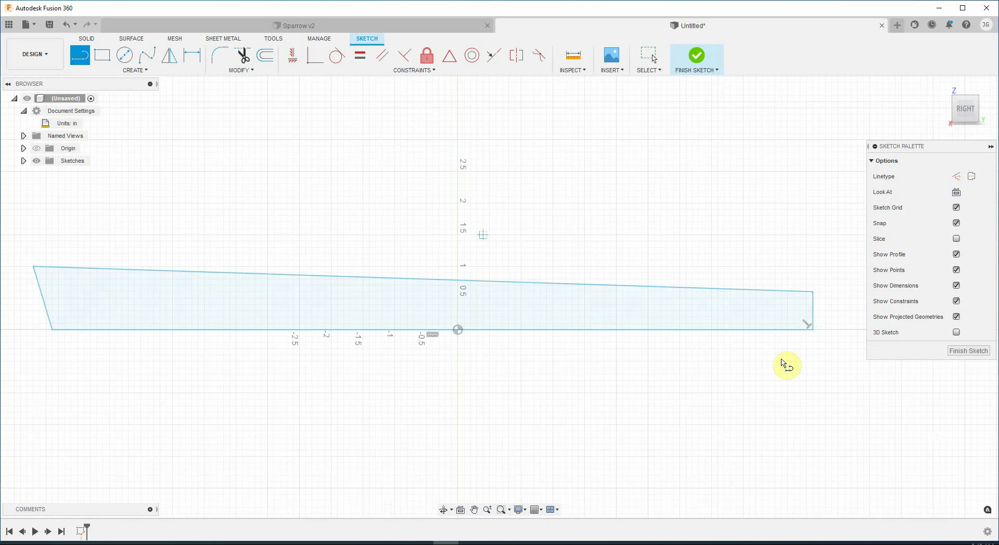
pyautogui.click(643, 54)
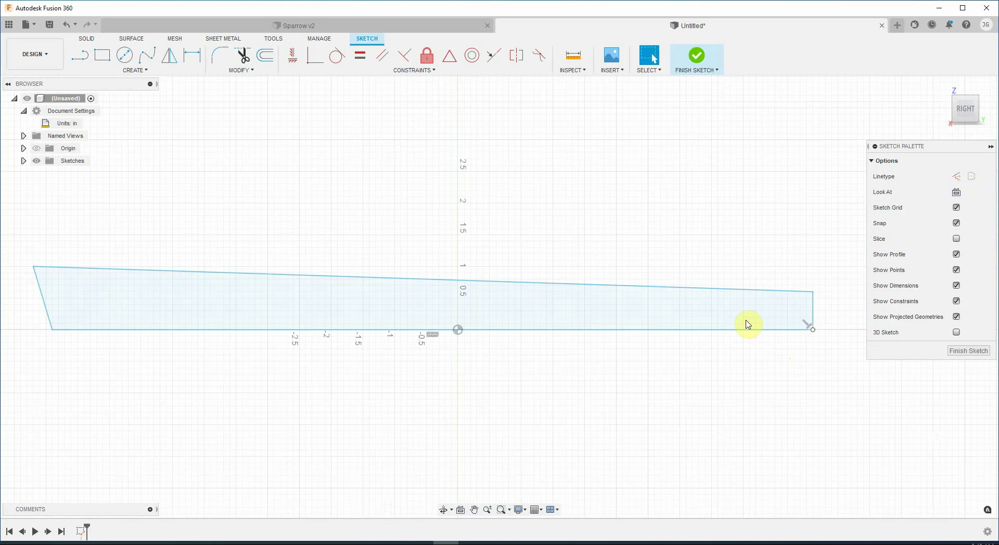
# Constrain the slanted front edge of the profile perpendicular to its base line
pyautogui.click(404, 54)
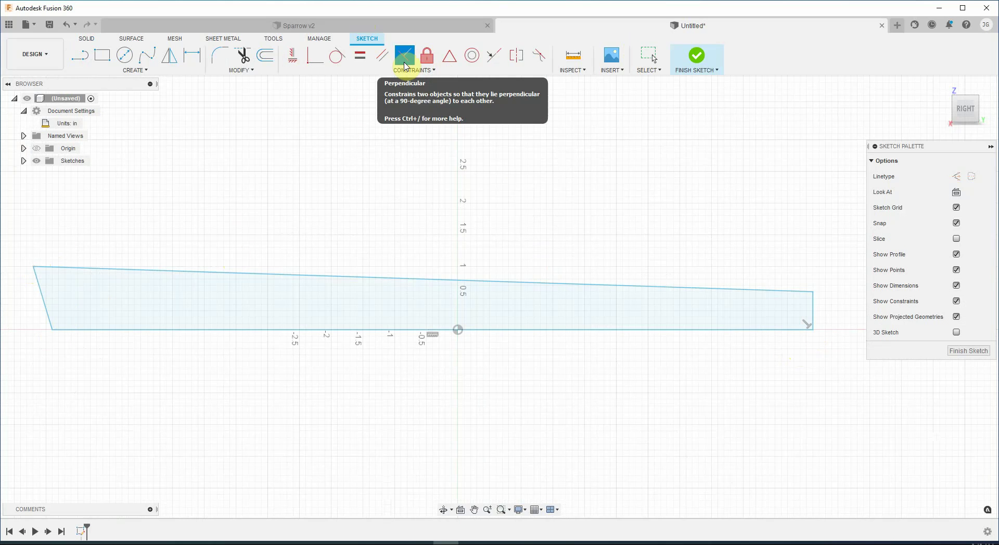
pyautogui.click(46, 315)
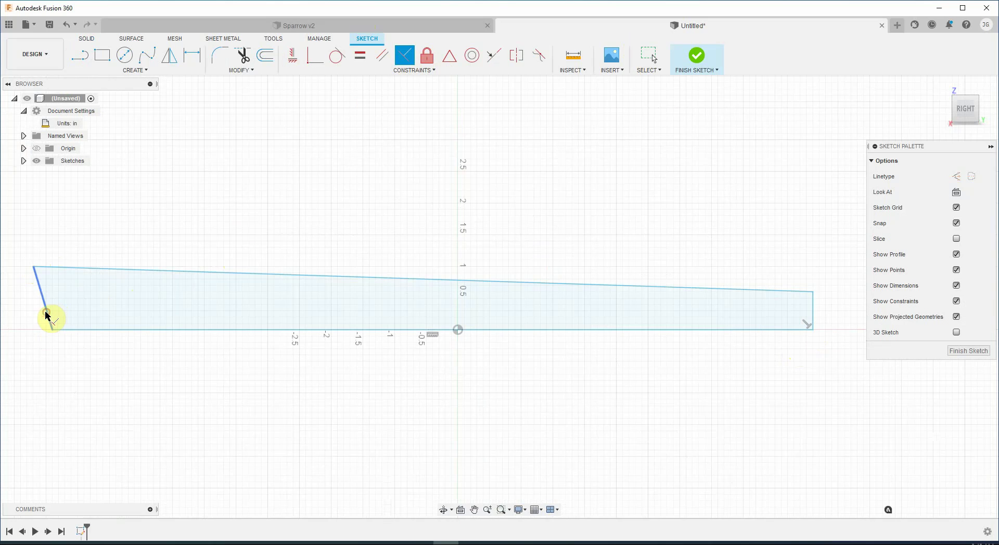
pyautogui.click(79, 330)
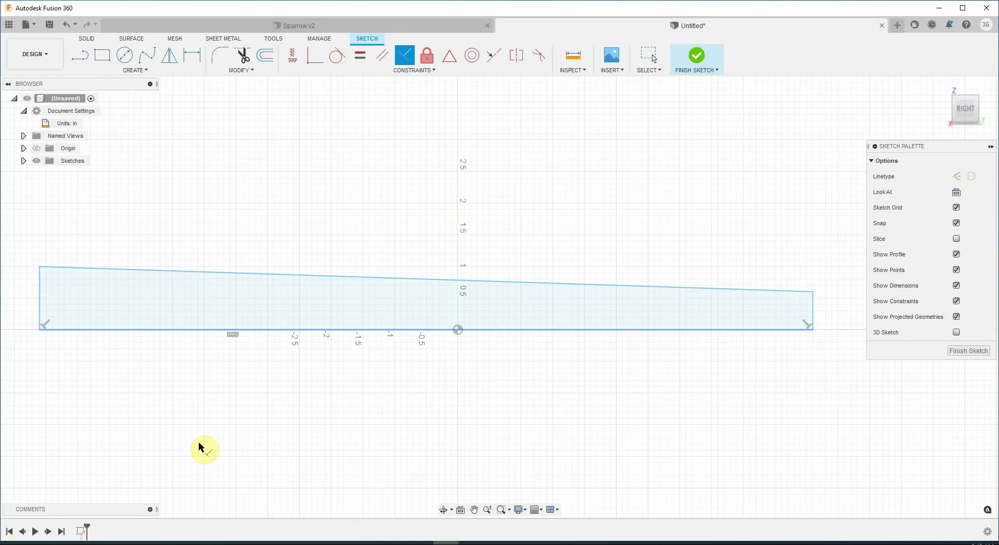
# Dimension the profile's rear edge to 3/16 in and its front edge to 0.5 in
pyautogui.click(194, 56)
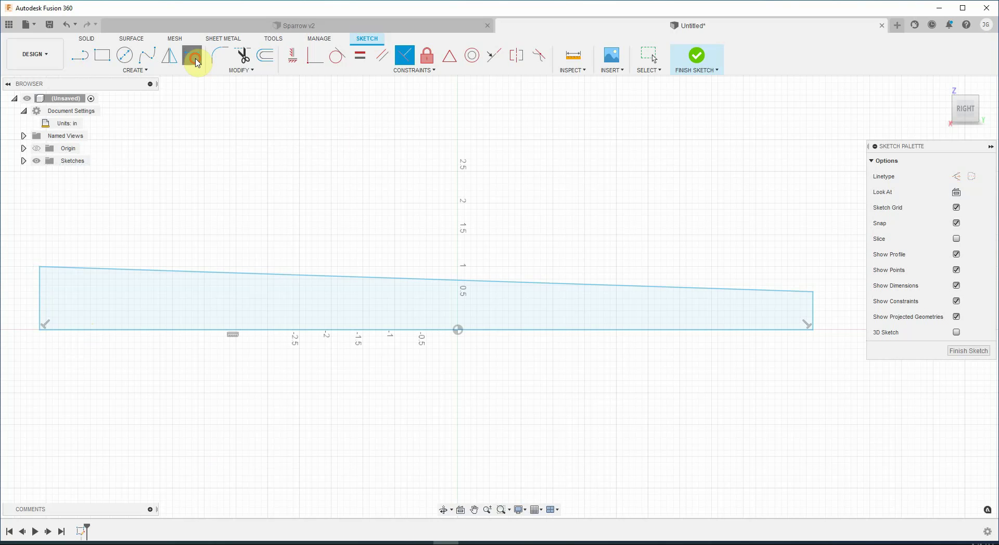
pyautogui.click(832, 315)
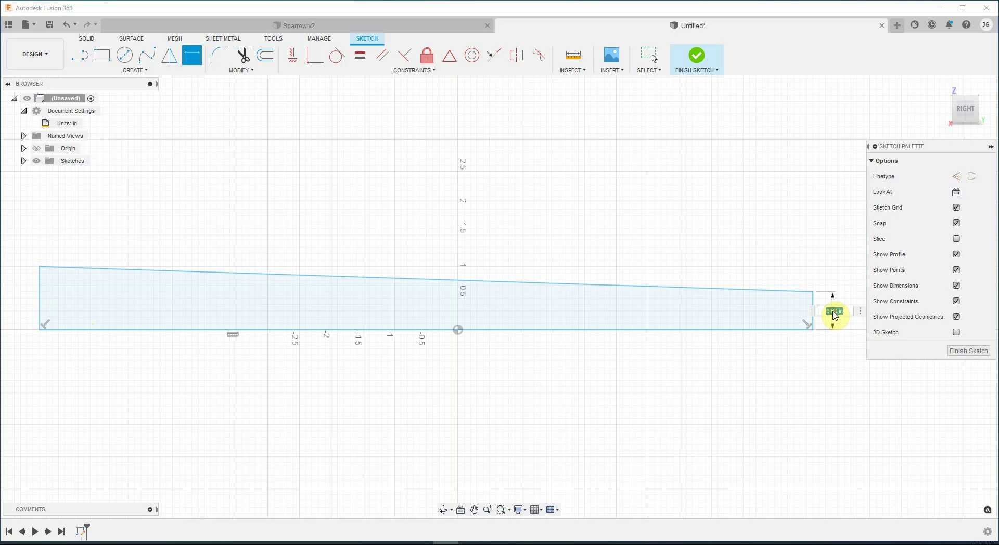
pyautogui.click(833, 311)
pyautogui.write('3')
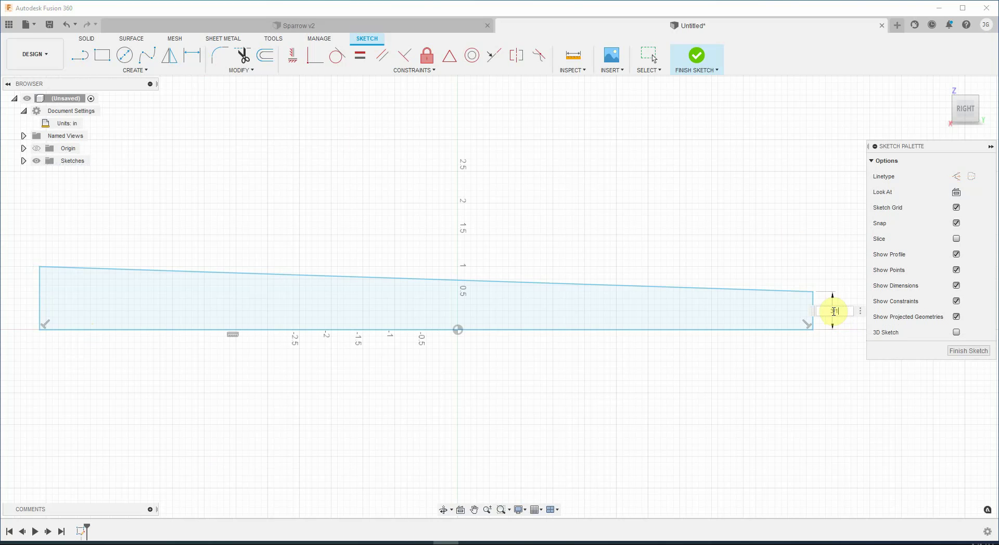
pyautogui.write('/16')
pyautogui.press('Return')
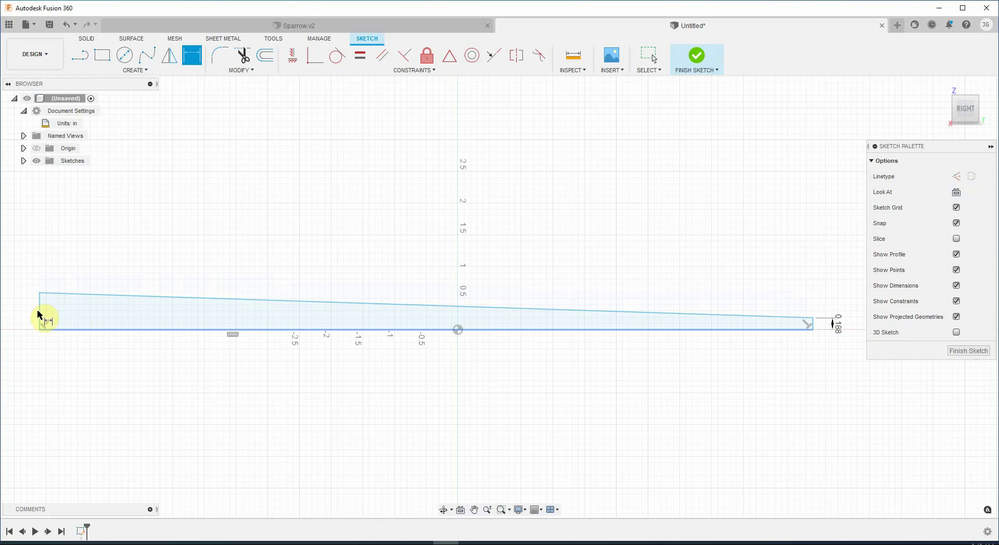
pyautogui.click(26, 315)
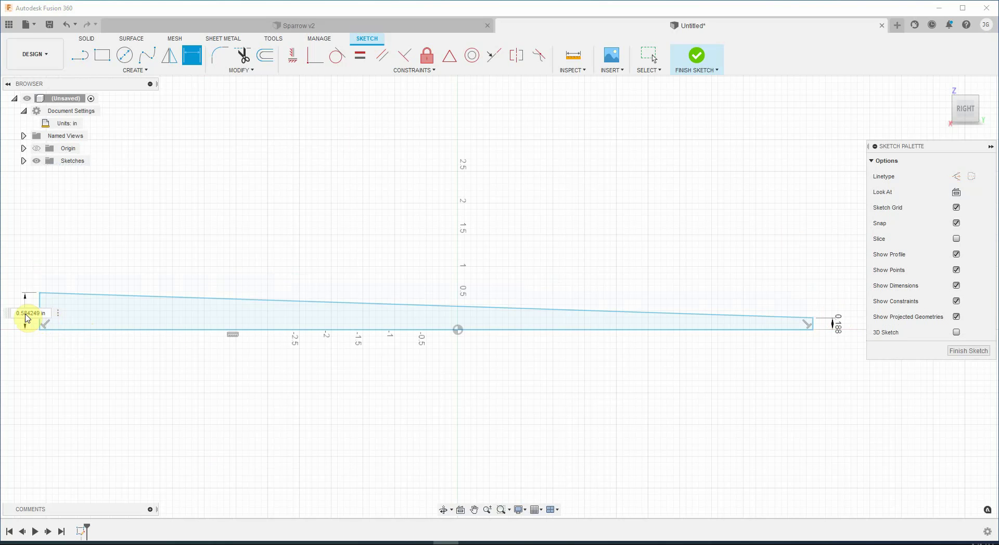
pyautogui.write('.5')
pyautogui.press('Return')
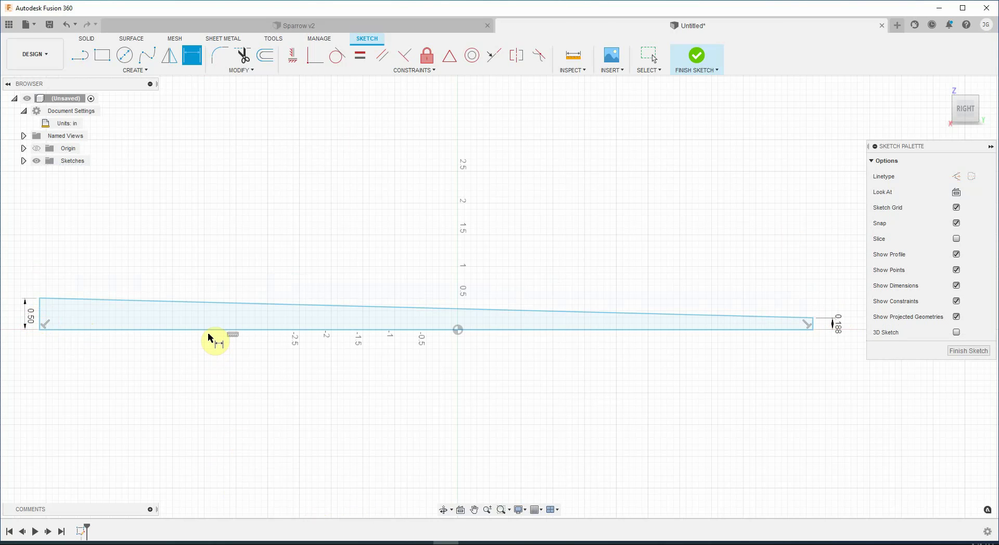
# Dimension the base line to 11.5 in and the distance from the front edge to the origin to 4.5 in
pyautogui.click(222, 365)
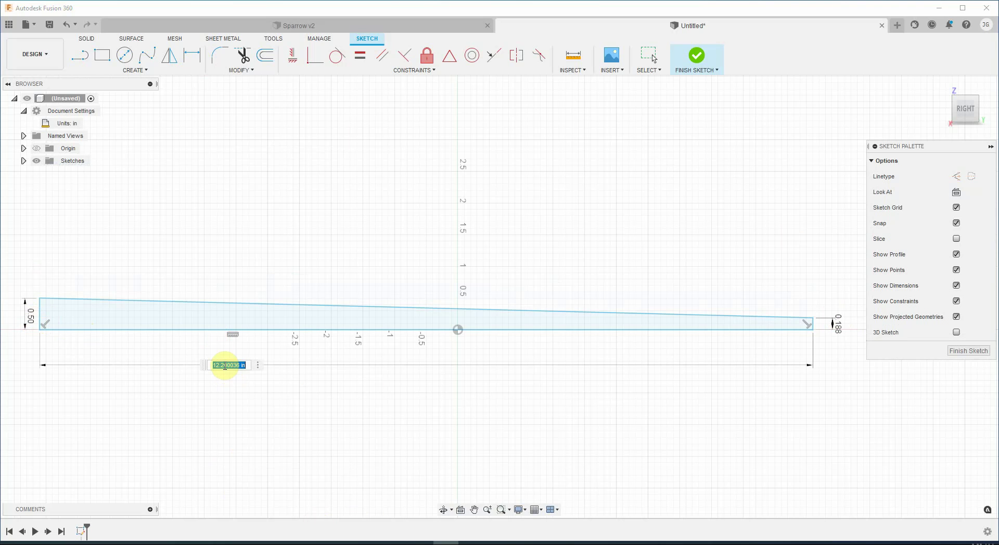
pyautogui.write('11.5')
pyautogui.press('Return')
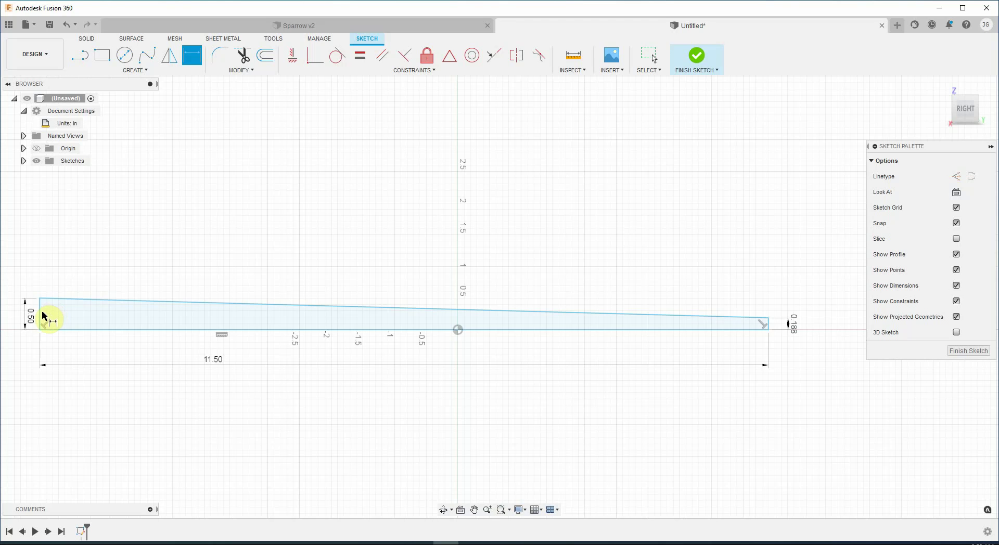
pyautogui.click(41, 316)
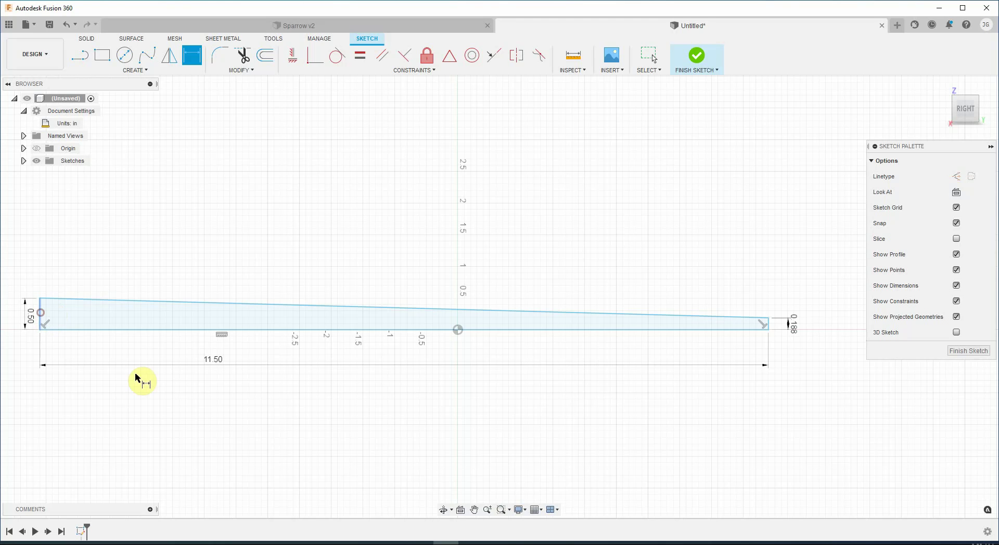
pyautogui.click(457, 332)
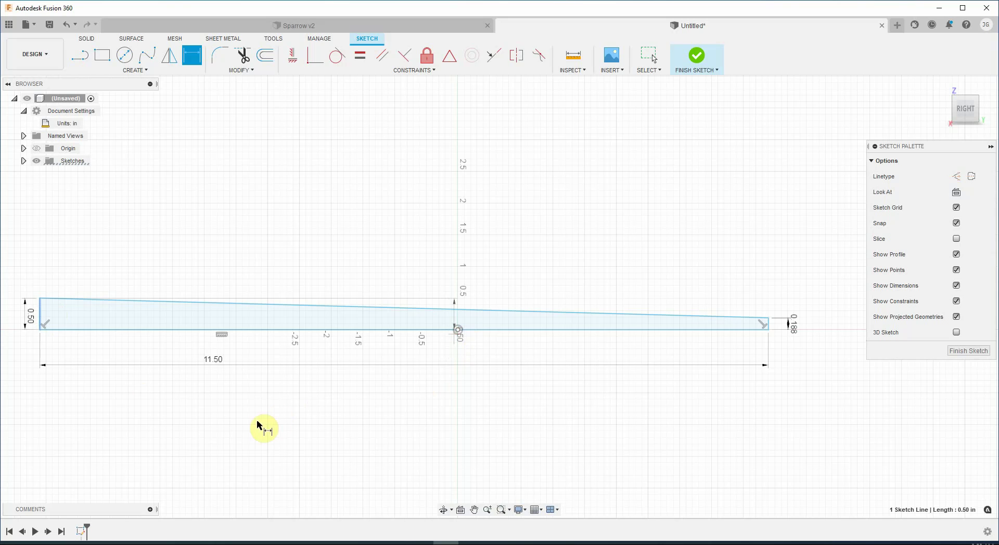
pyautogui.click(245, 418)
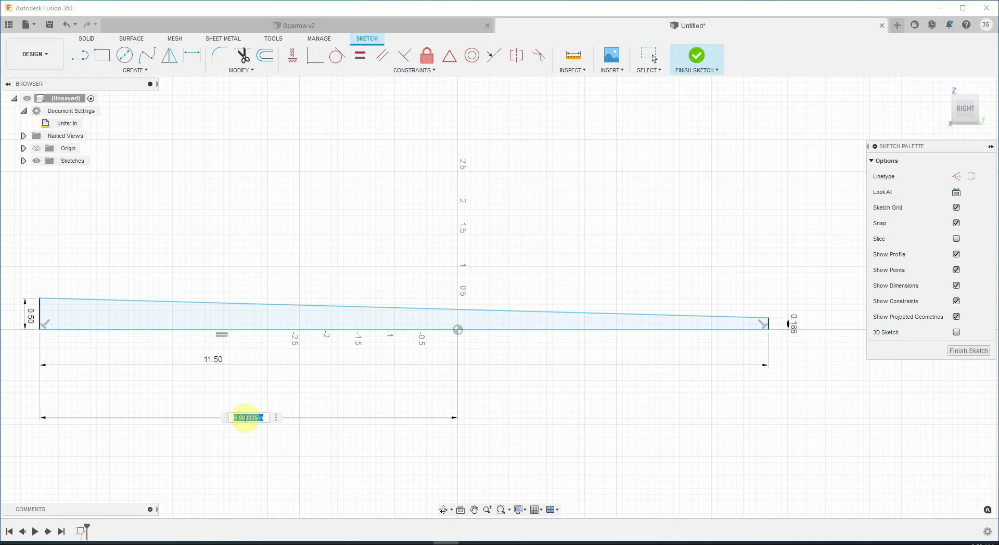
pyautogui.write('4.5')
pyautogui.press('Return')
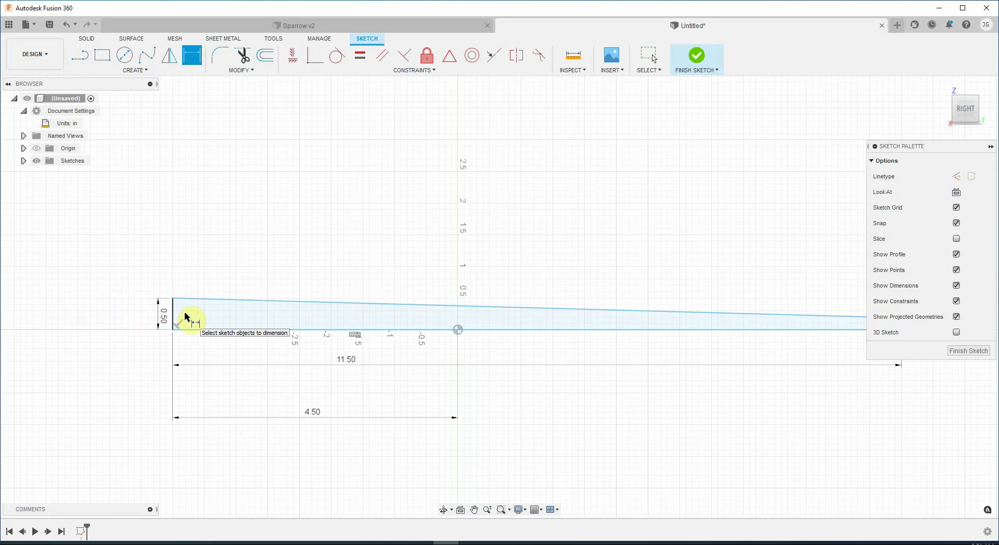
# Finish the sketch and extrude the tapered profile symmetrically as a new body with a whole-length distance of 3/16 in
pyautogui.click(965, 352)
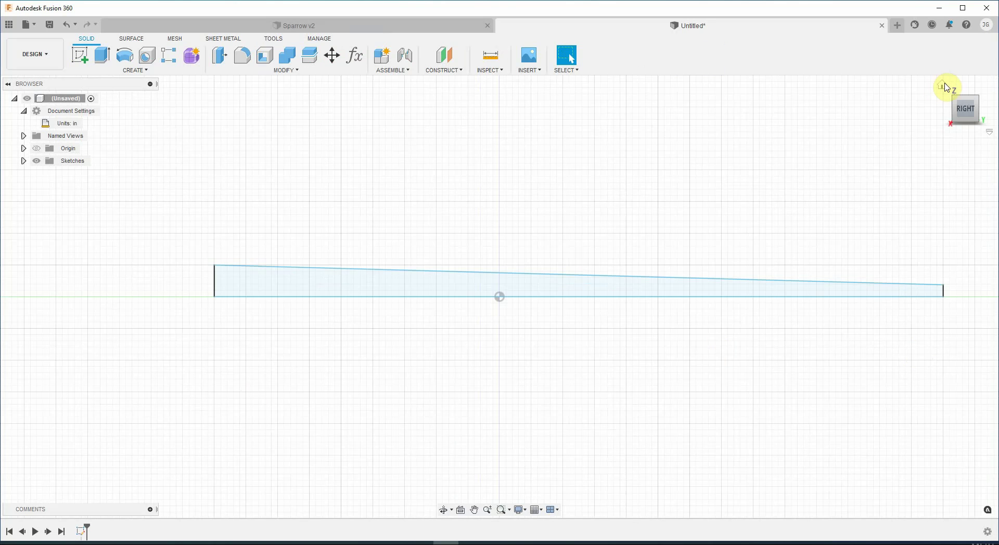
pyautogui.click(945, 87)
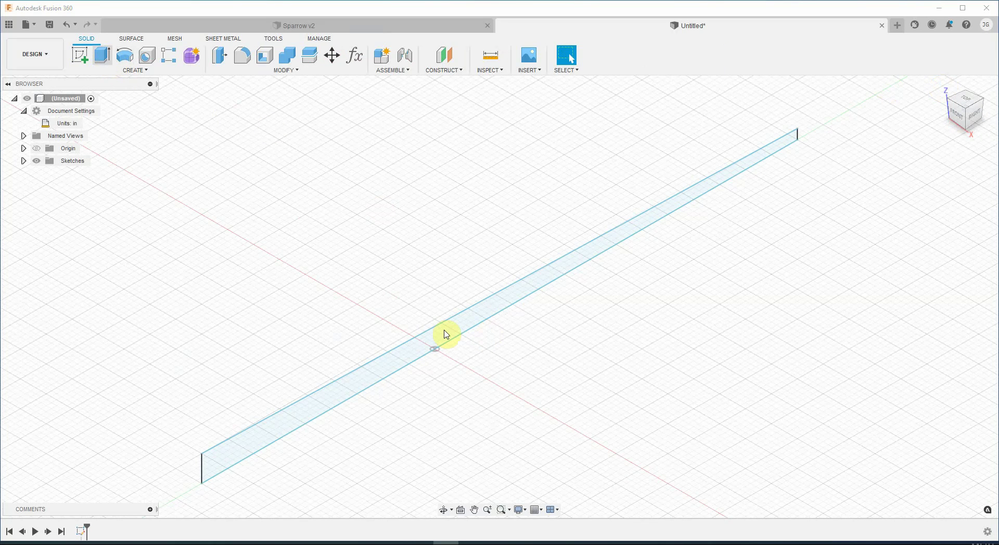
pyautogui.click(920, 183)
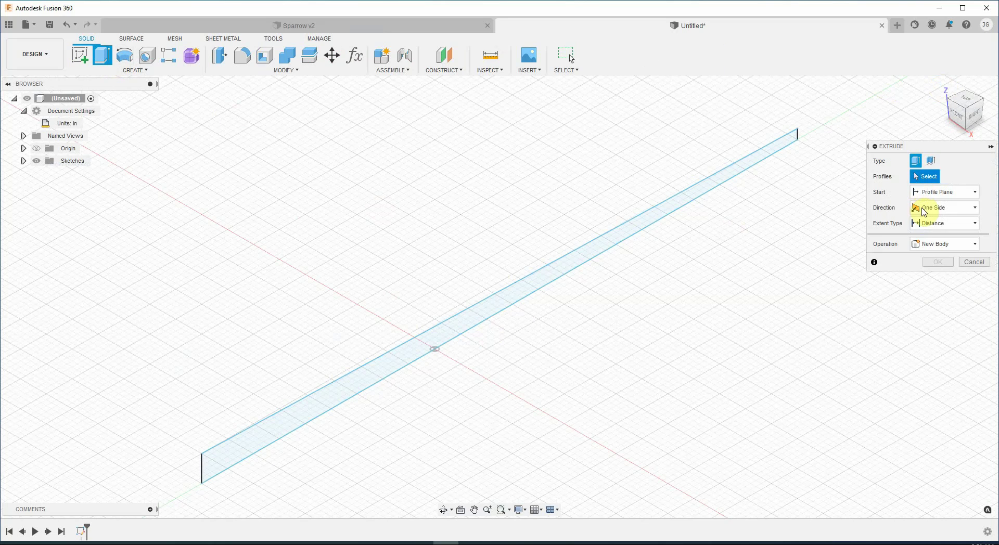
pyautogui.click(576, 262)
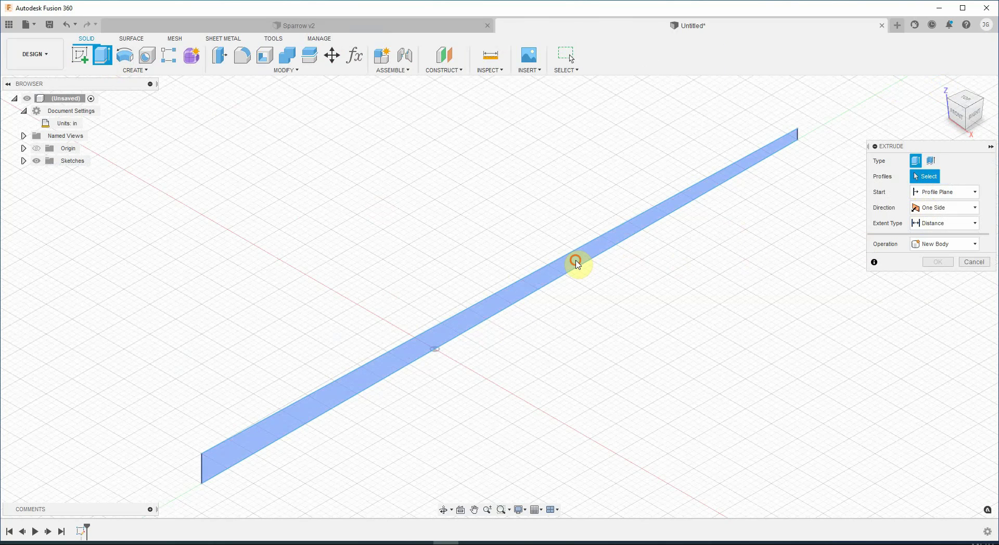
pyautogui.click(936, 211)
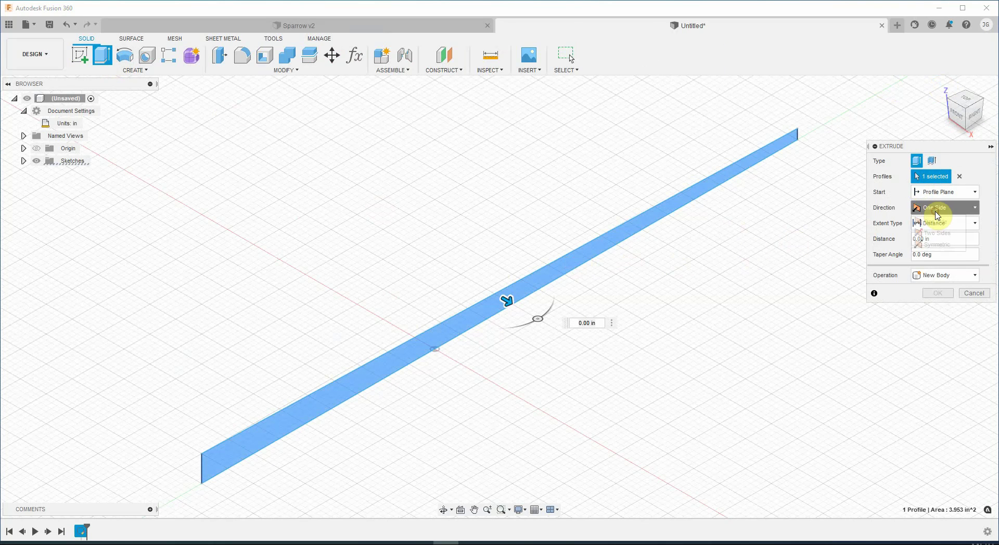
pyautogui.click(937, 244)
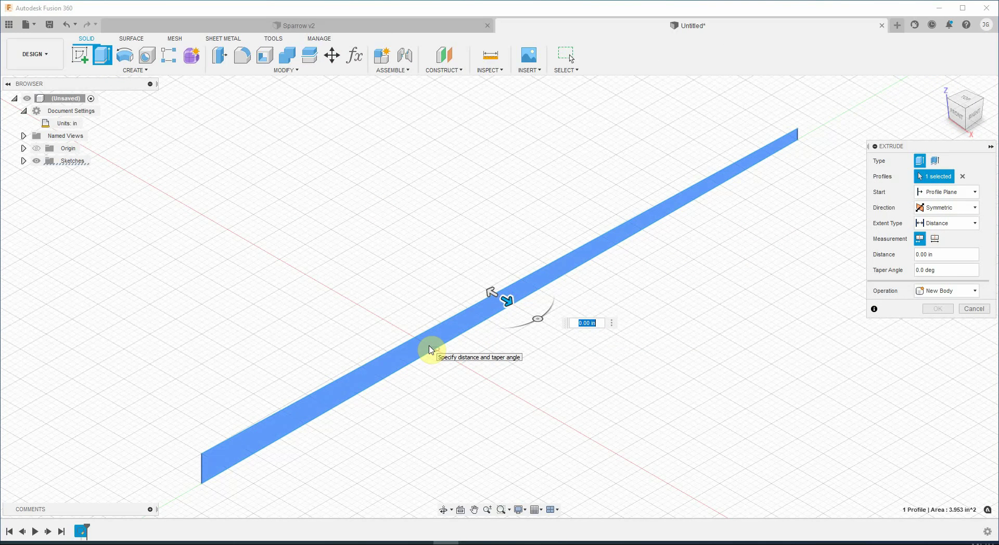
pyautogui.click(935, 240)
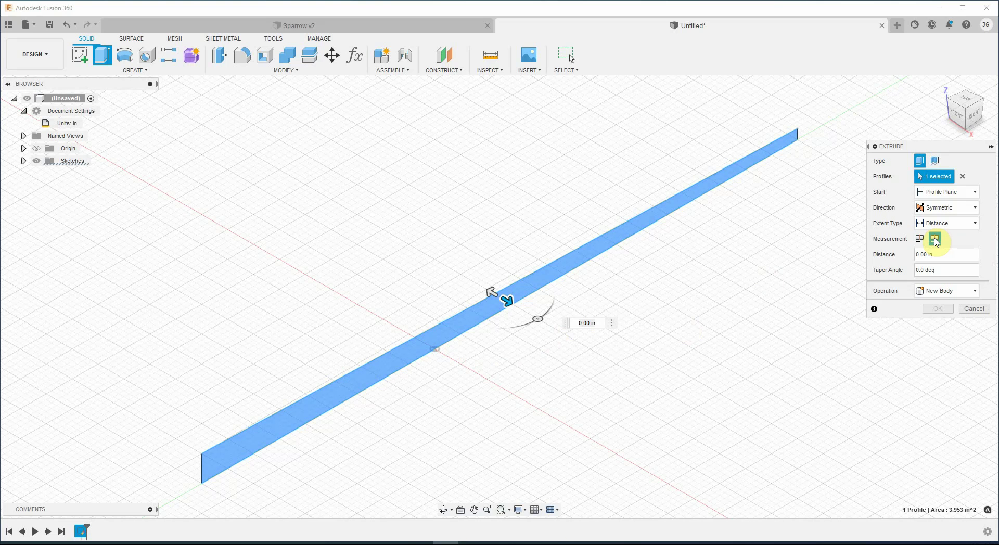
pyautogui.click(593, 324)
pyautogui.write('3')
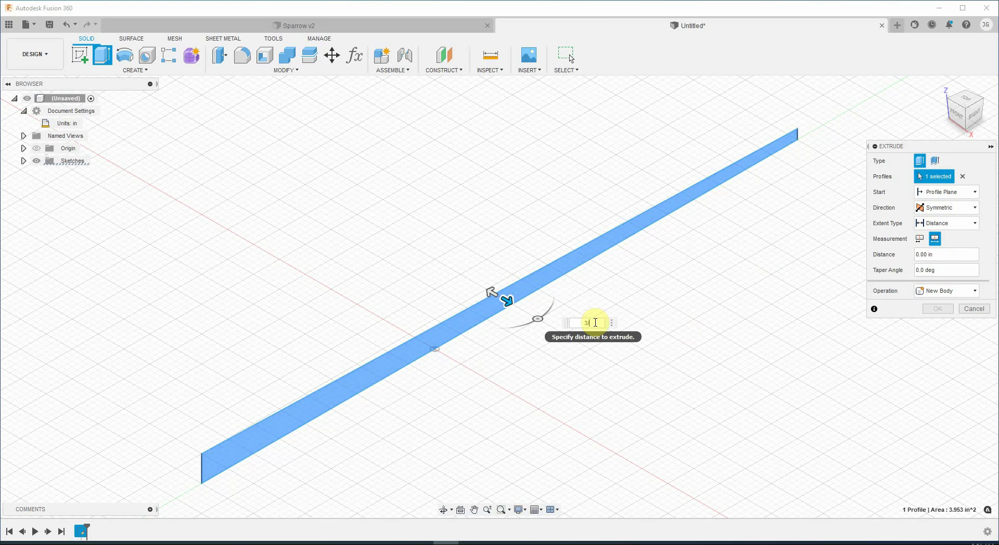
pyautogui.write('/16')
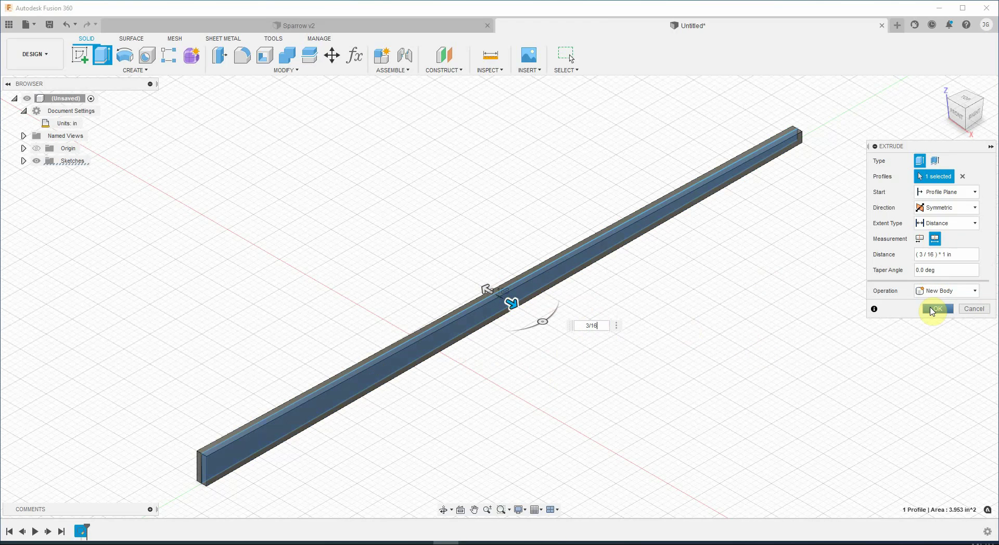
pyautogui.click(931, 309)
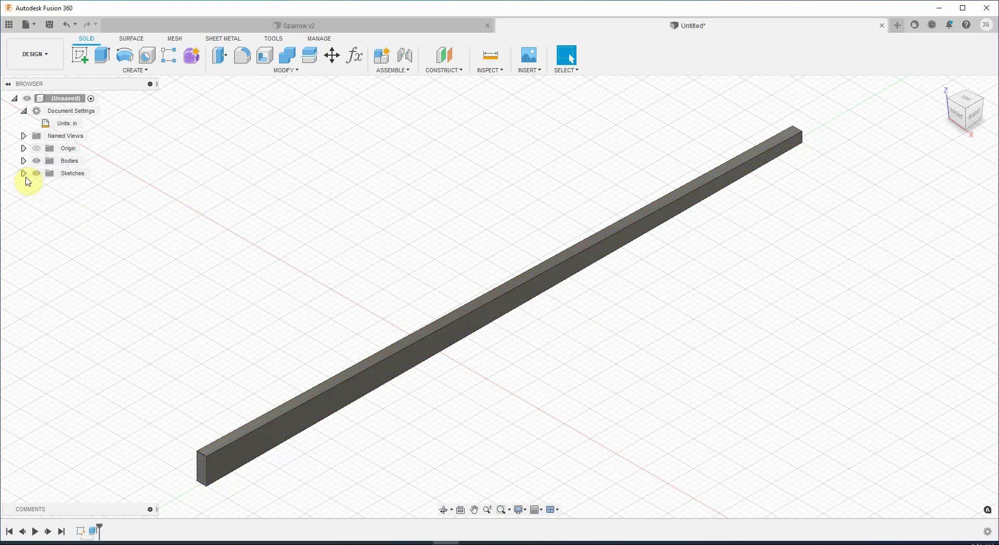
# Rename the extruded body as Fuse Stick
pyautogui.click(24, 160)
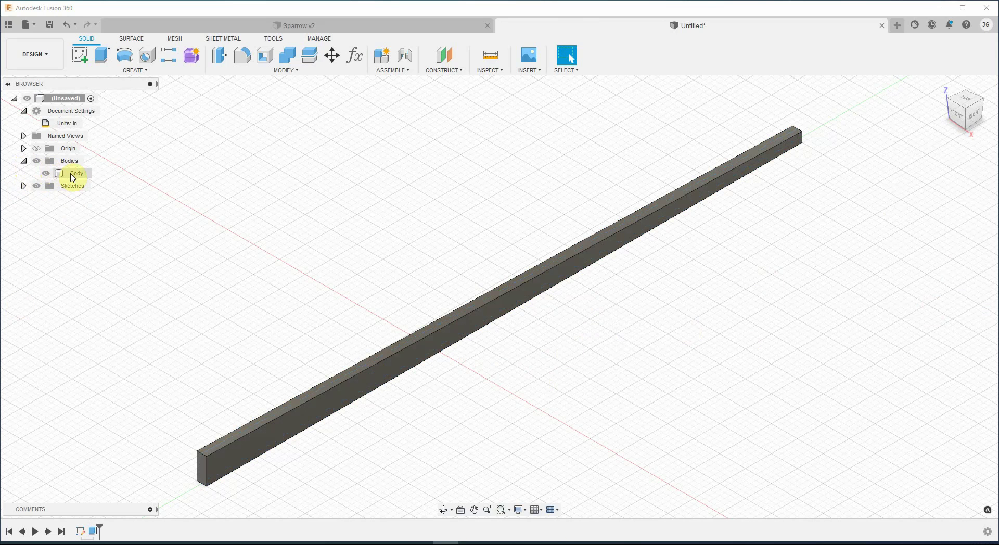
pyautogui.click(77, 175)
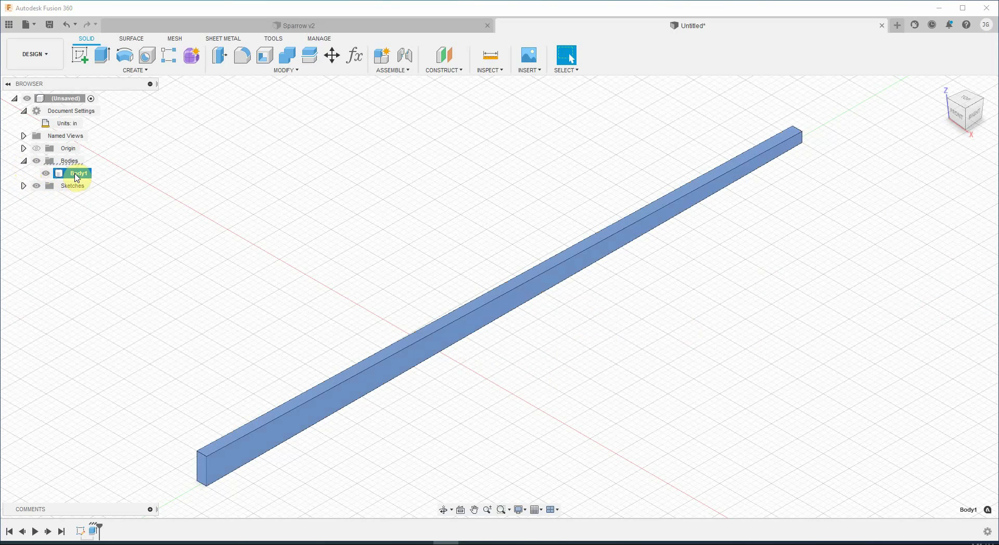
pyautogui.doubleClick(78, 177)
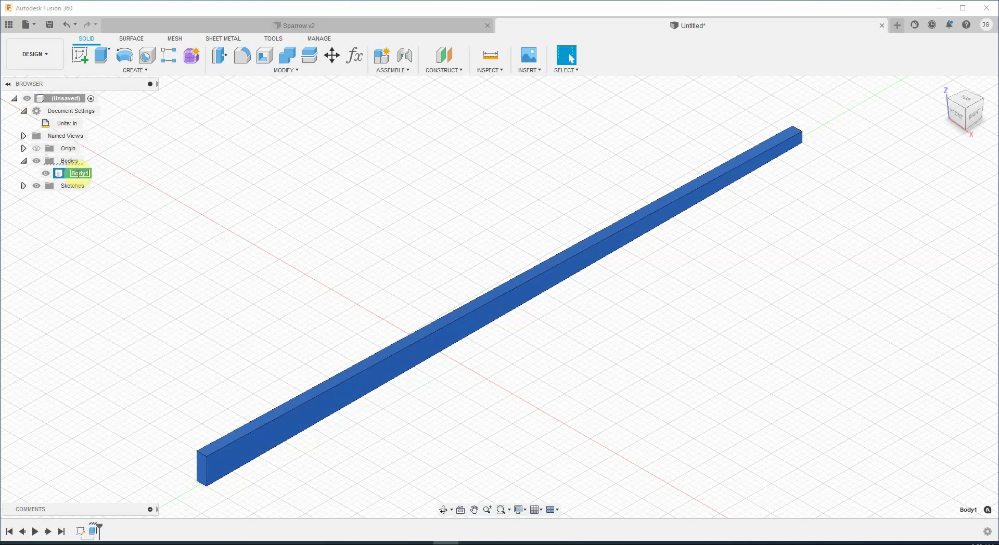
pyautogui.write('F')
pyautogui.write('use Stuc')
pyautogui.press('Return')
pyautogui.write('ck')
pyautogui.press('Return')
# Rename the tapered profile's sketch as Fuse Stick
pyautogui.click(24, 186)
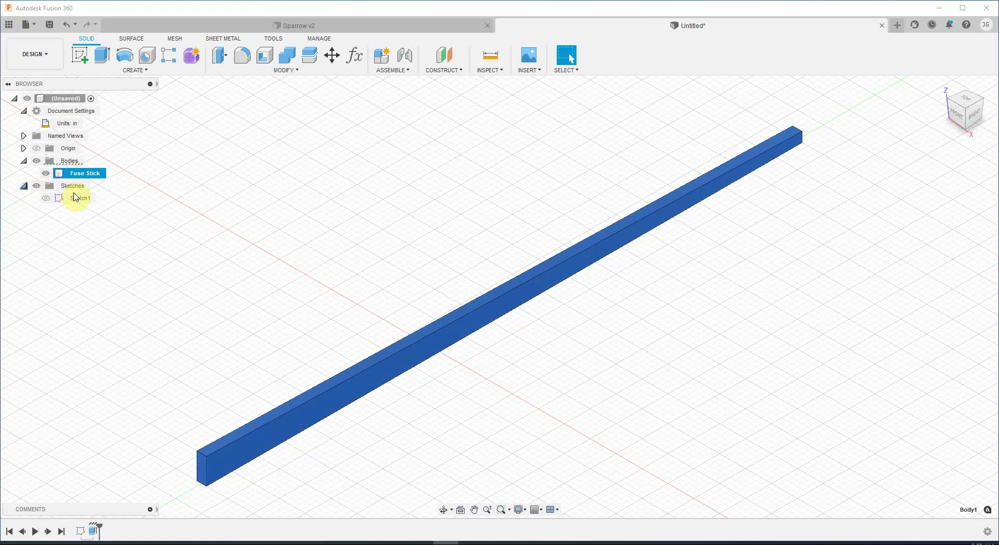
pyautogui.doubleClick(77, 199)
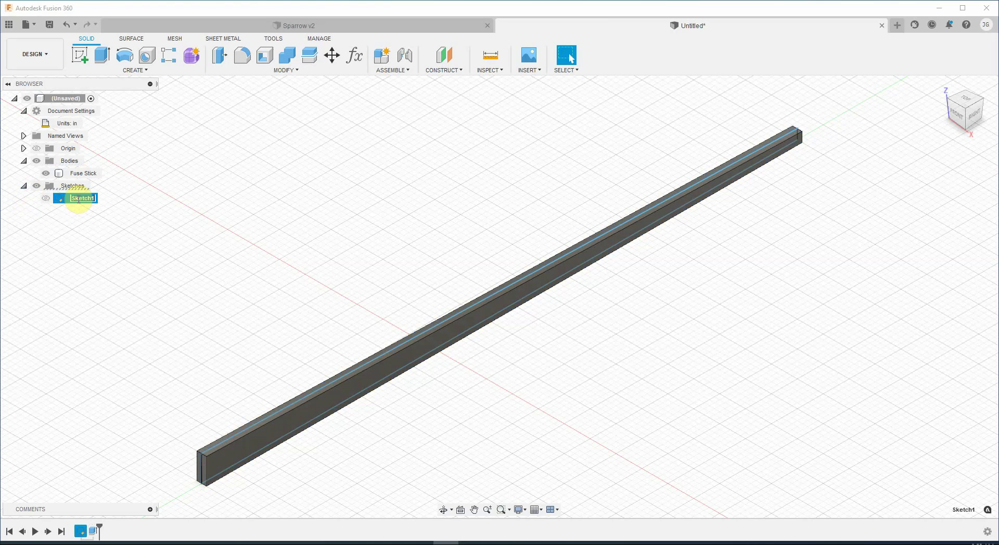
pyautogui.write('Fuse Stick')
pyautogui.press('Return')
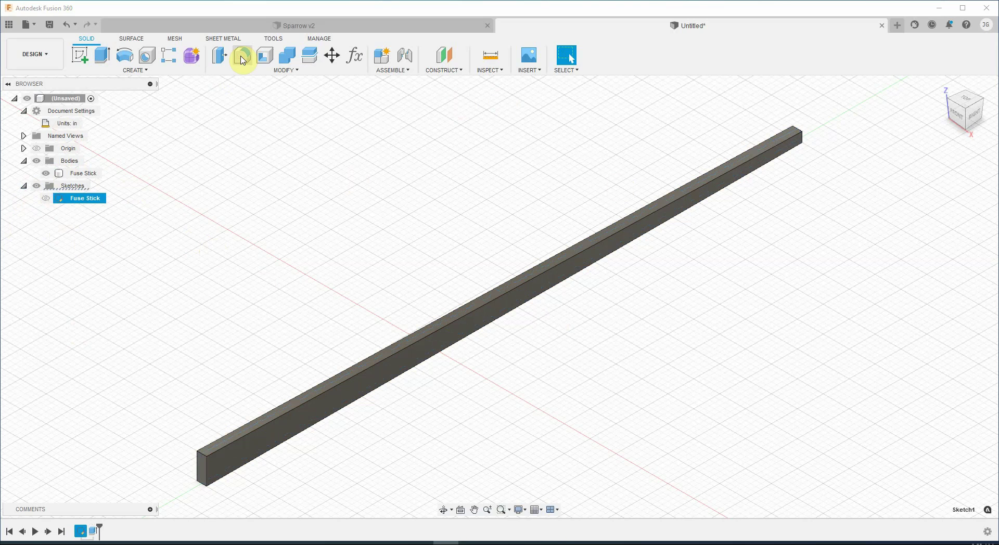
# Fillet the upper and lower edges of the stick's front end with a 0.24 in radius
pyautogui.click(243, 58)
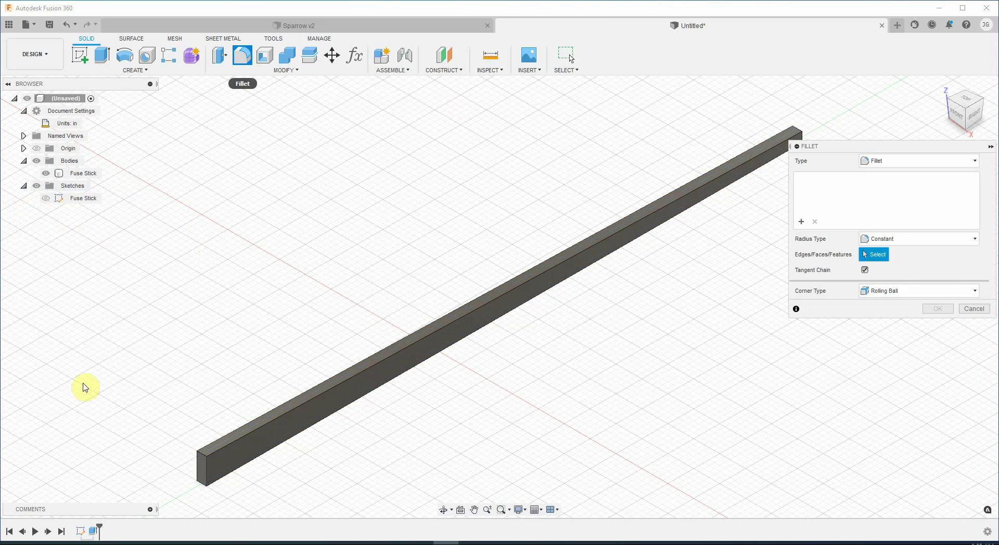
pyautogui.click(204, 458)
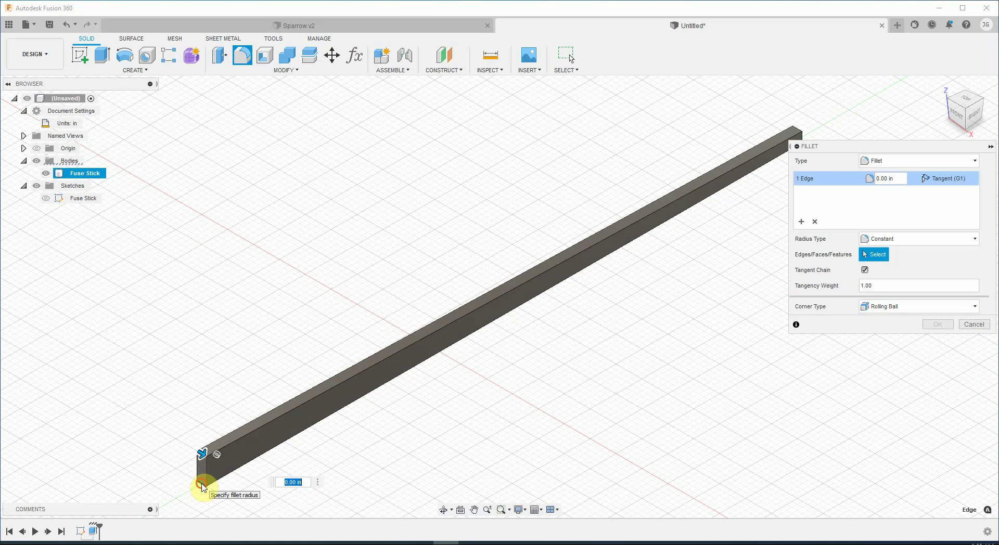
pyautogui.click(197, 483)
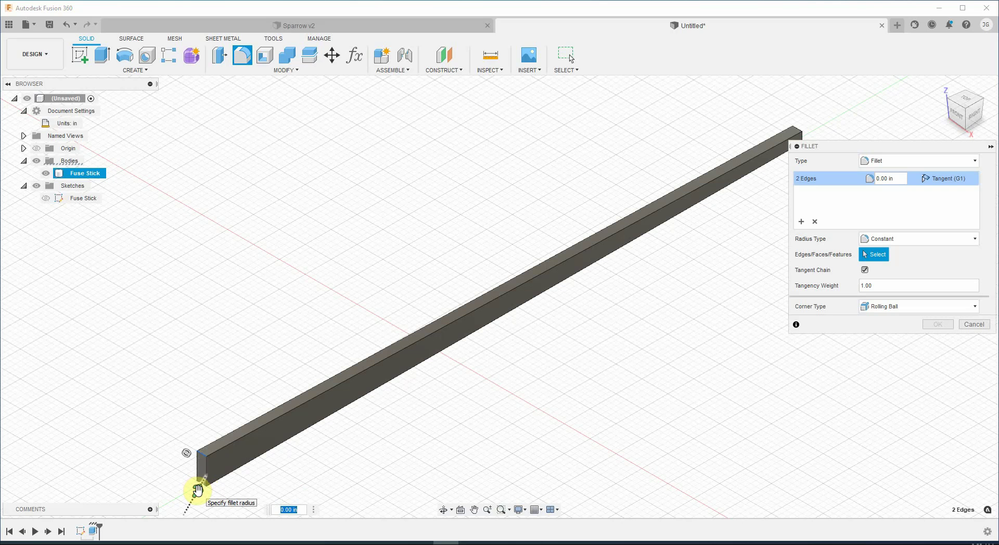
pyautogui.press('BackSpace')
pyautogui.write('.21')
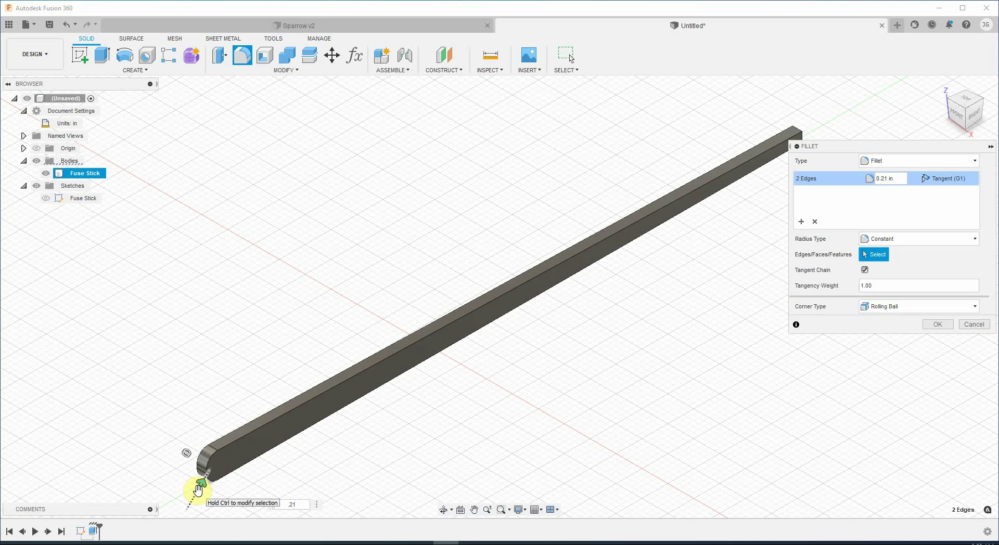
pyautogui.press('BackSpace')
pyautogui.write('3')
pyautogui.press('BackSpace')
pyautogui.write('4')
pyautogui.press('Return')
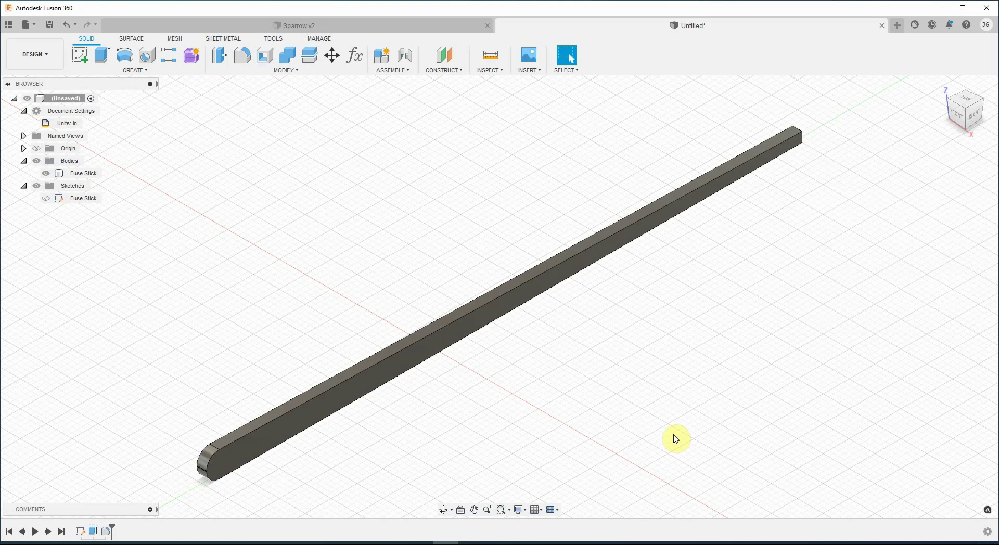
# Start a new sketch on the bottom face of the fuselage stick
pyautogui.click(977, 117)
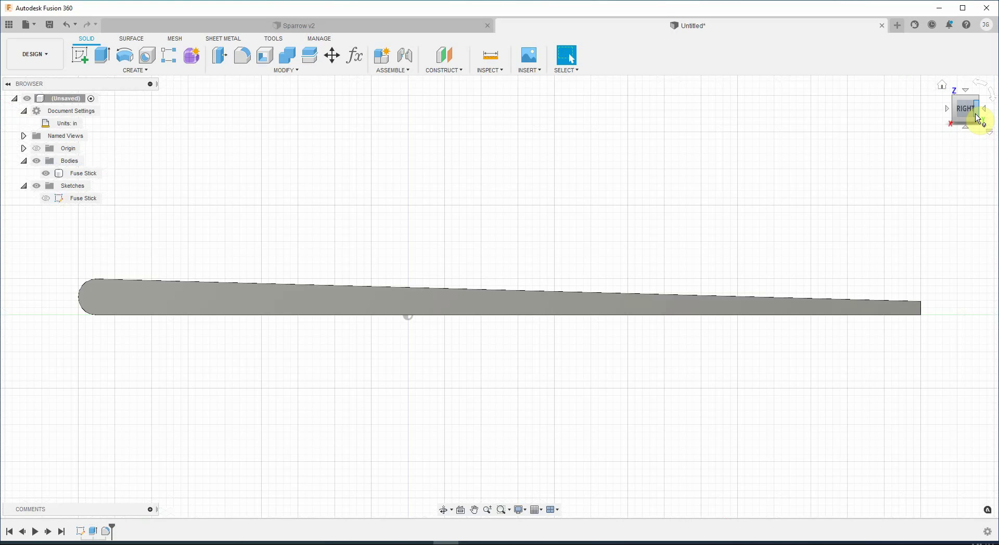
pyautogui.click(943, 87)
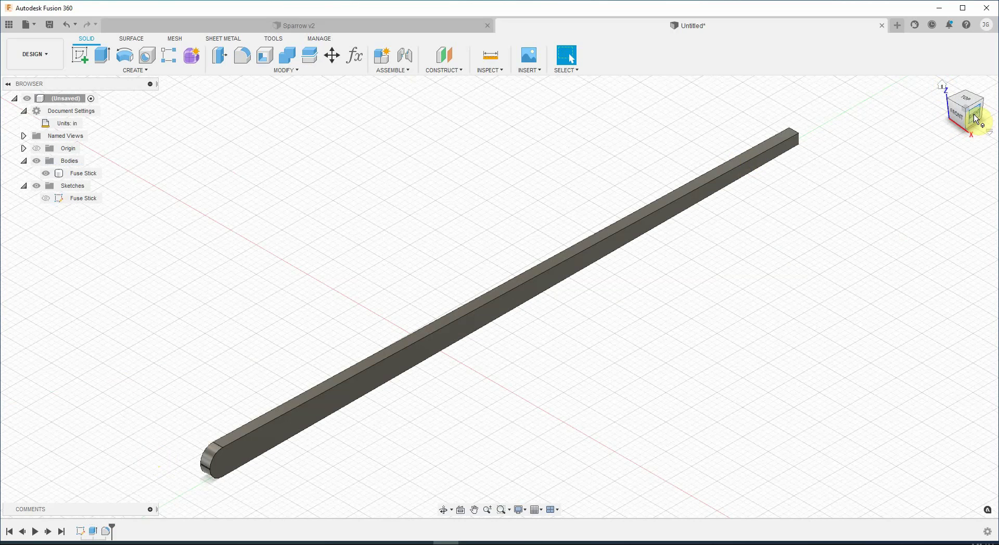
pyautogui.moveTo(976, 118)
pyautogui.mouseDown()
pyautogui.moveTo(944, 73)
pyautogui.moveTo(959, 45)
pyautogui.mouseUp()
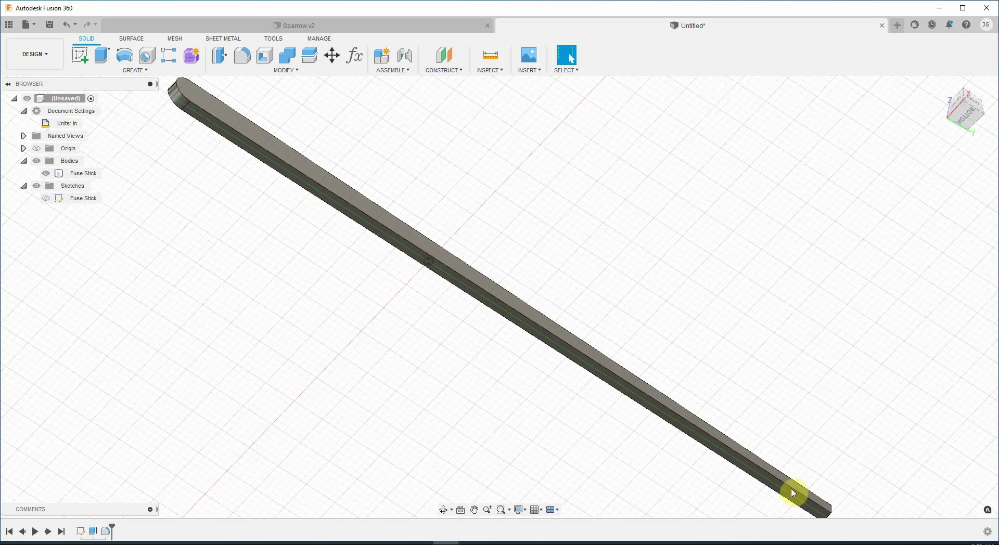
pyautogui.click(795, 499)
pyautogui.click(794, 500)
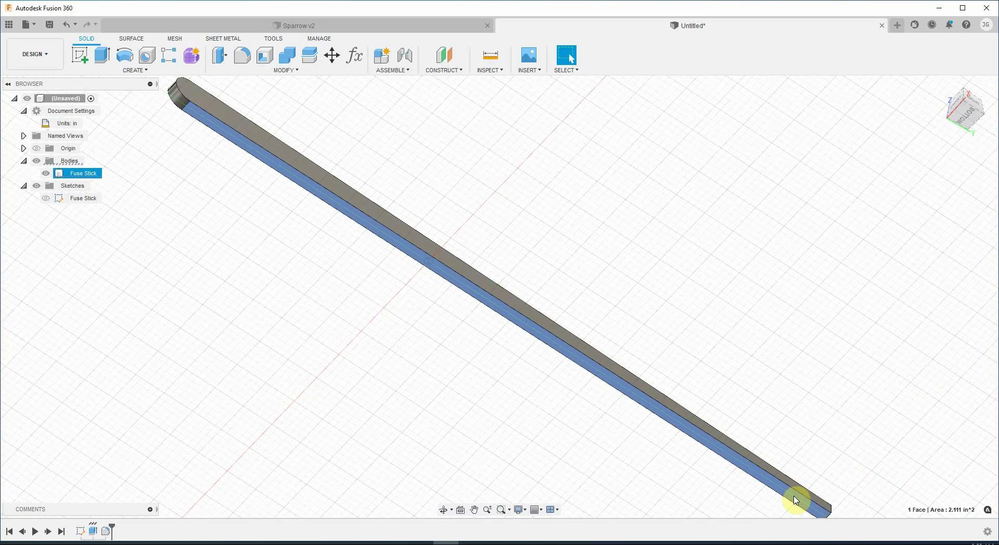
pyautogui.click(78, 62)
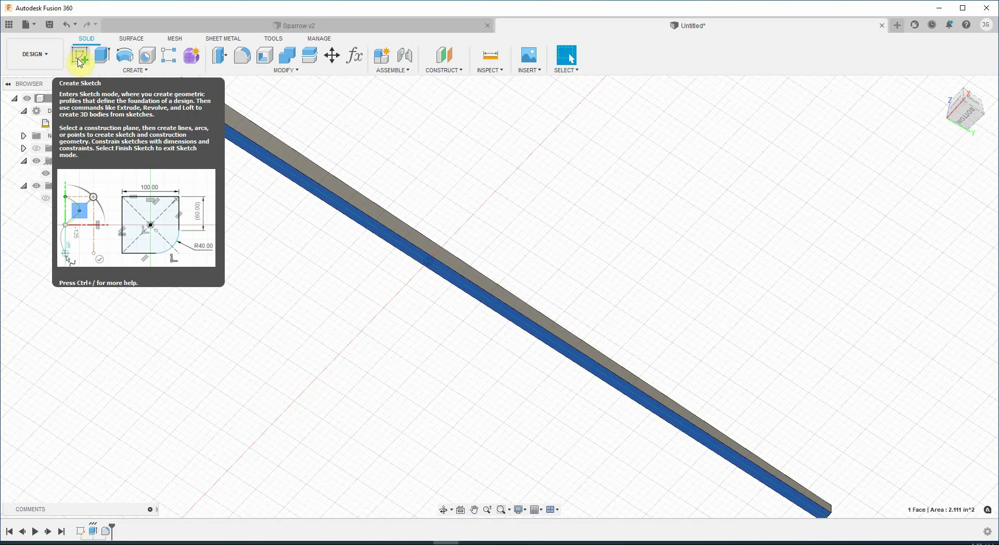
pyautogui.click(81, 60)
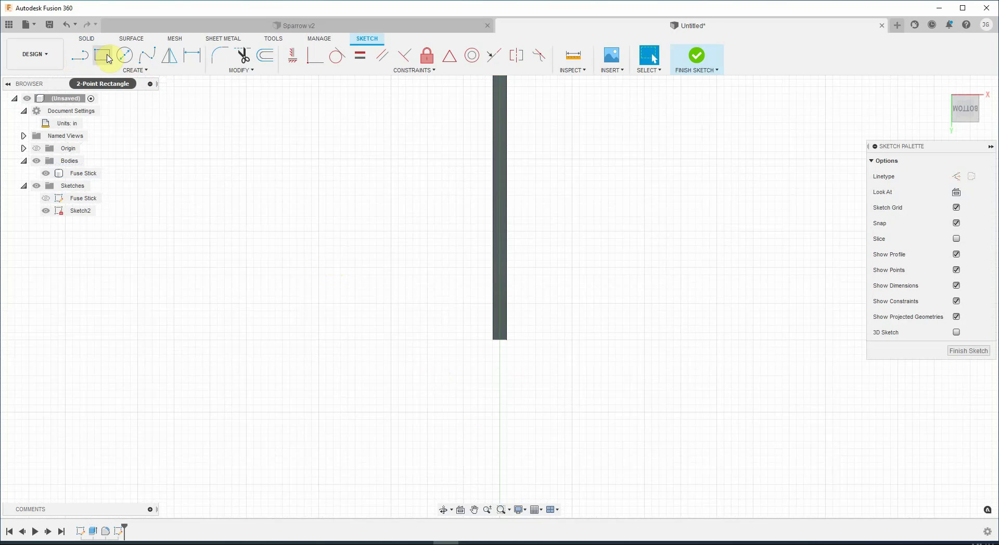
# Sketch a rectangle about 5.2 in wide and 1.5 in deep across the stick, with one long side on its rear end
pyautogui.click(109, 58)
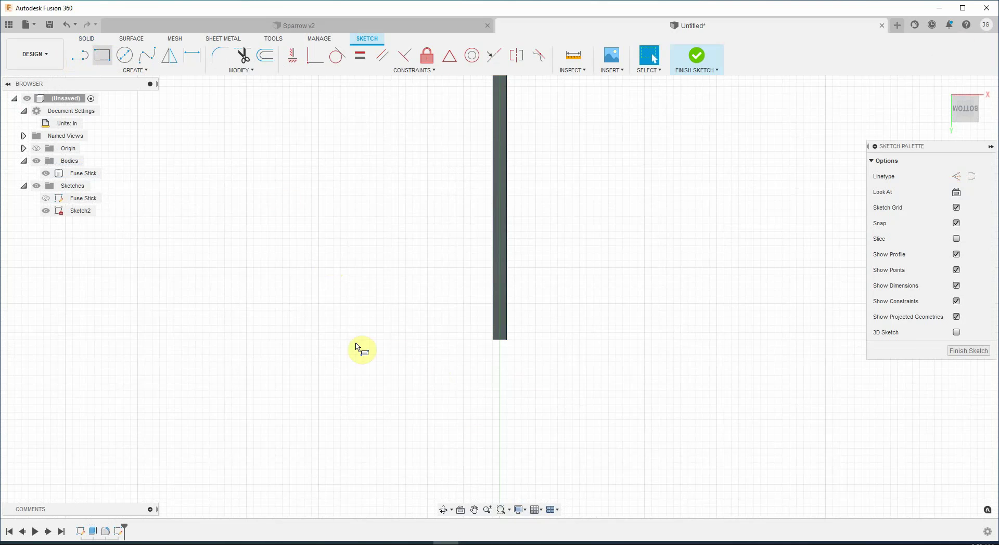
pyautogui.click(326, 340)
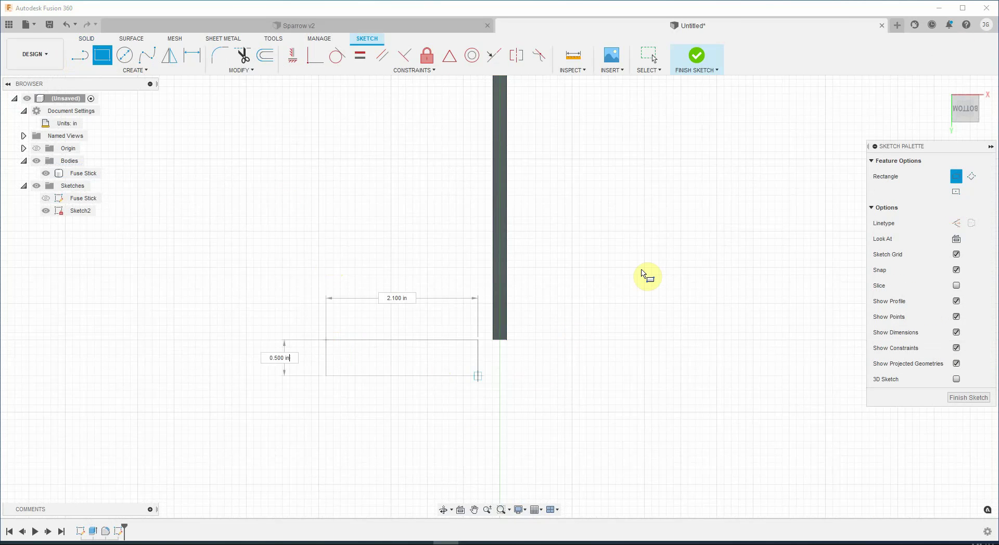
pyautogui.click(701, 230)
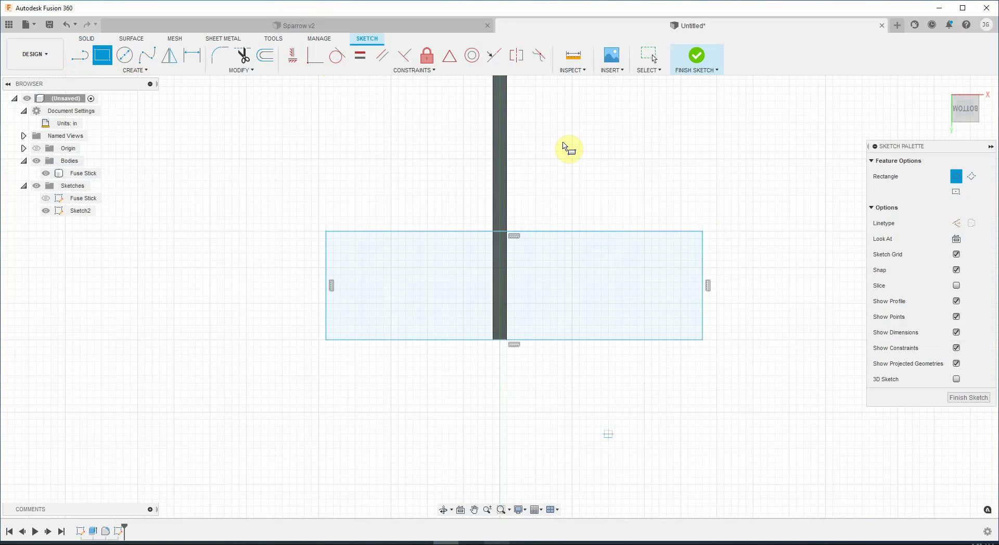
# Dimension the tail rectangle to 2 in deep along the stick and 6 in wide across it
pyautogui.click(191, 56)
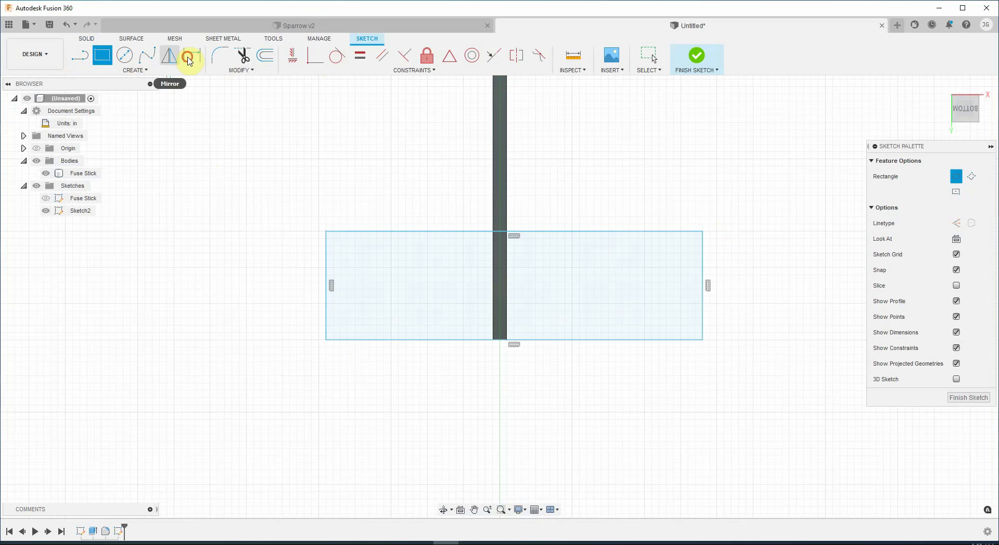
pyautogui.click(326, 281)
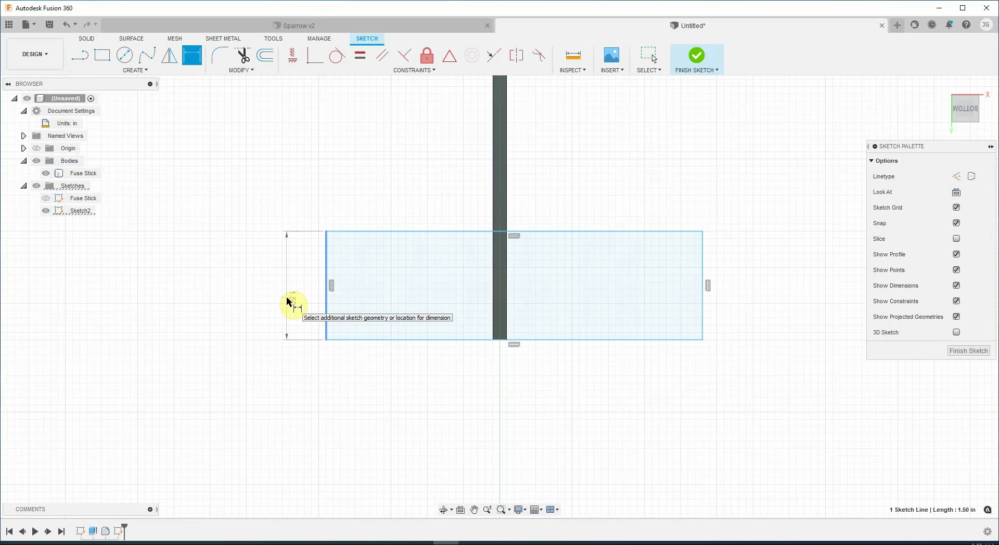
pyautogui.click(287, 300)
pyautogui.press('Return')
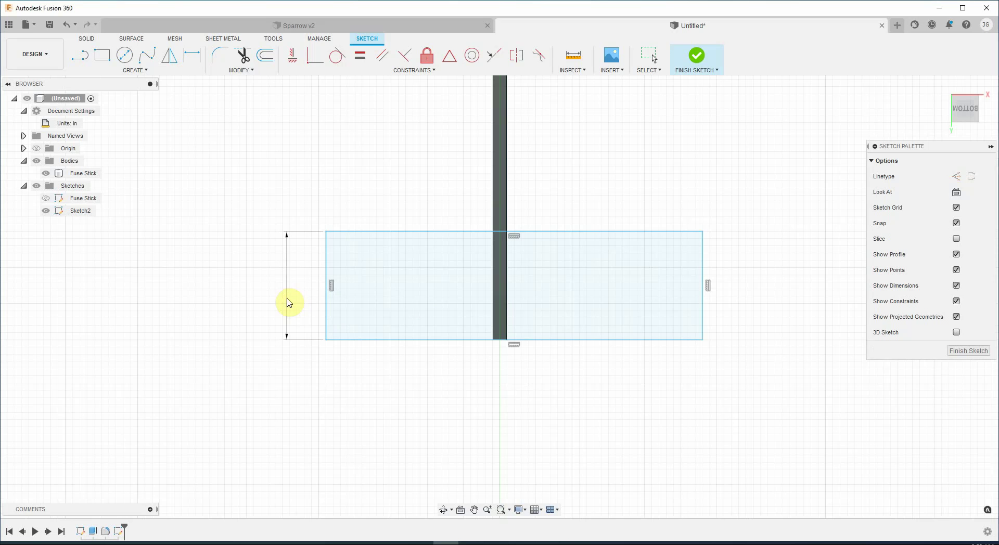
pyautogui.click(368, 196)
pyautogui.click(370, 176)
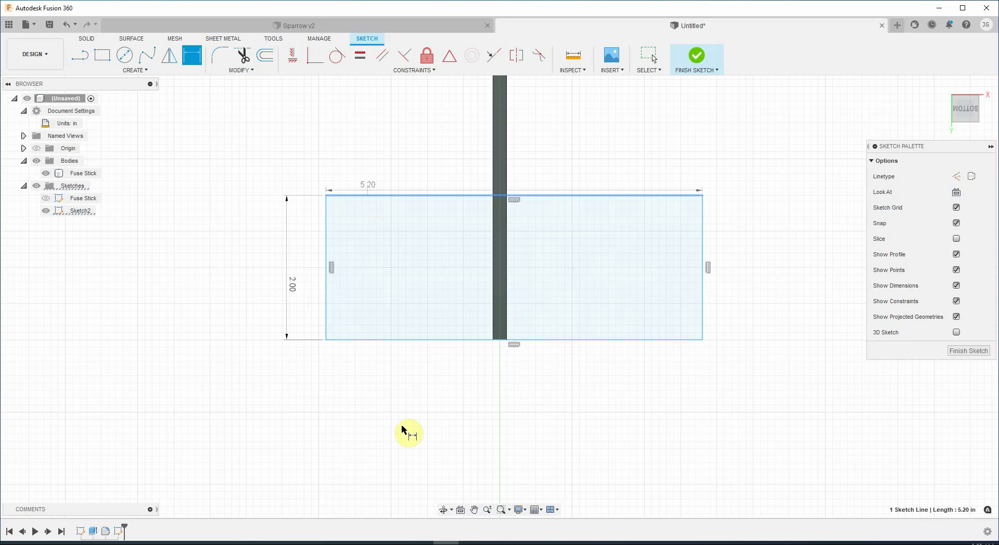
pyautogui.click(405, 419)
pyautogui.write('6')
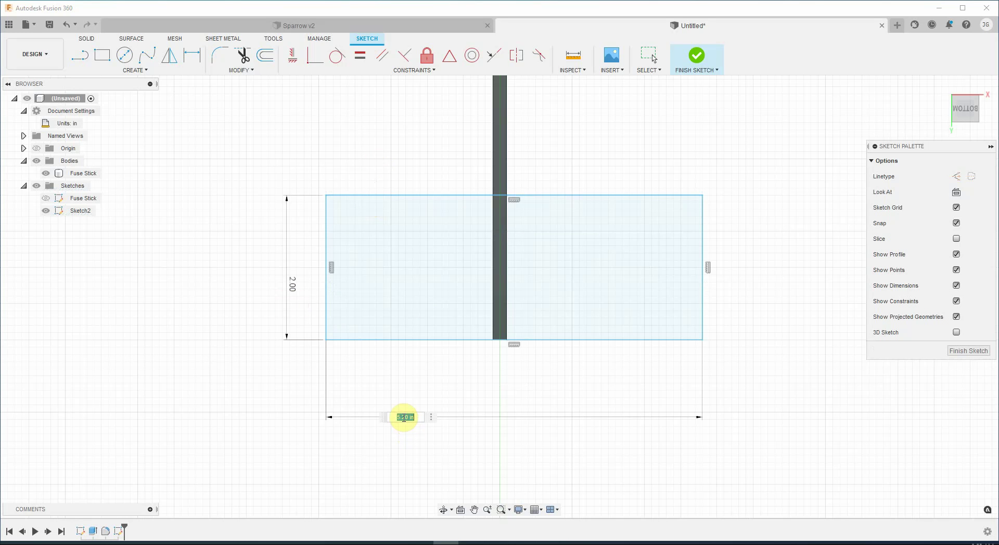
pyautogui.press('Return')
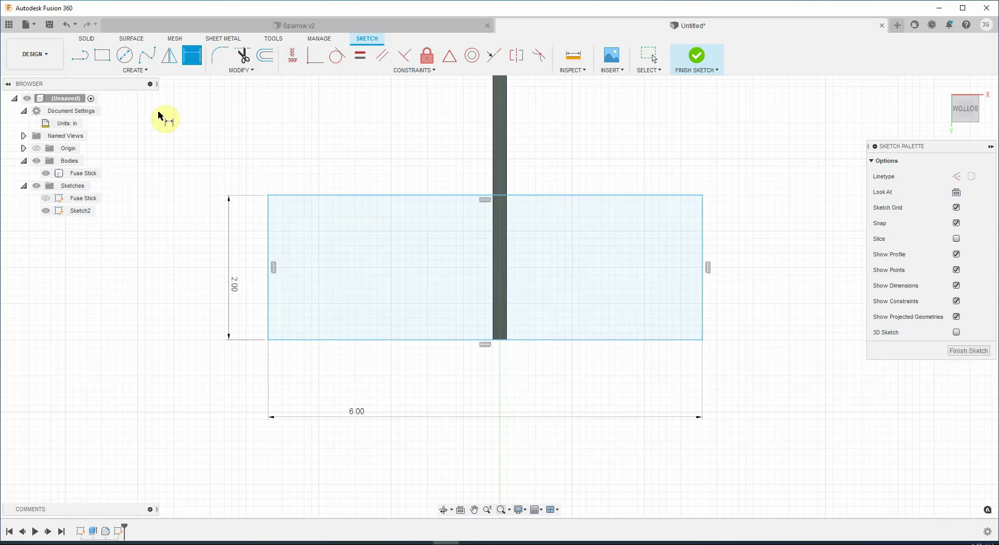
# Constrain the rectangle's two short sides symmetric about the origin axis running along the stick, and finish the sketch
pyautogui.click(521, 58)
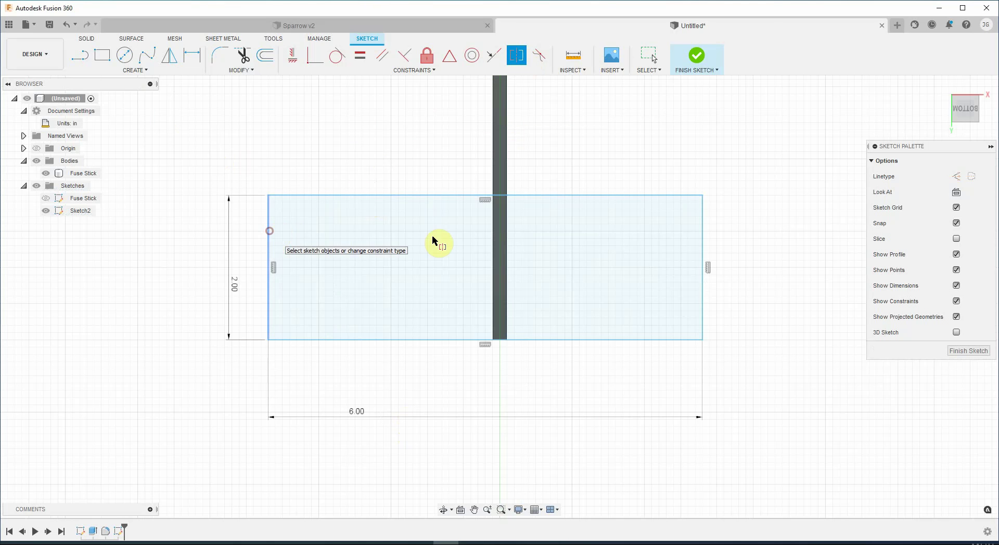
pyautogui.click(701, 232)
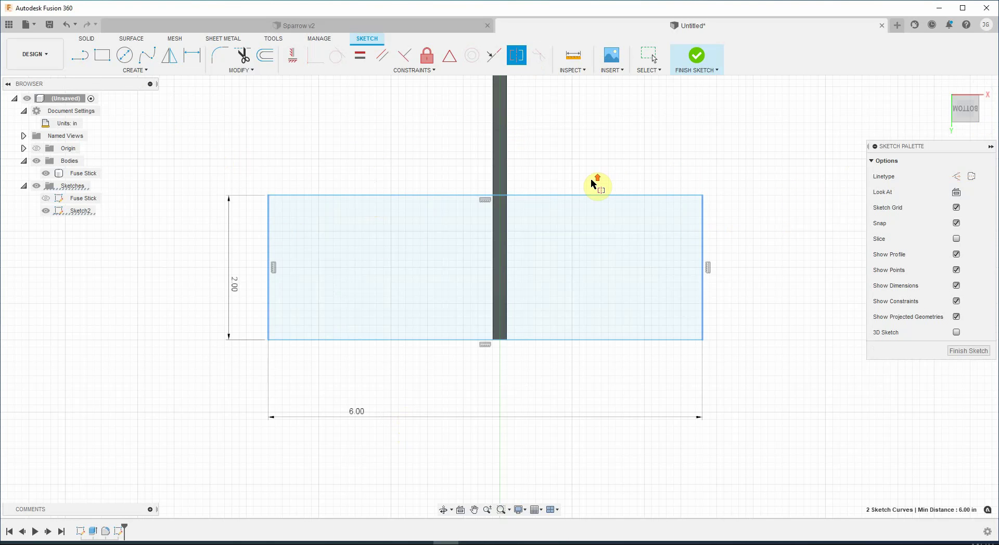
pyautogui.scroll(-3, 596, 182)
pyautogui.moveTo(932, 127)
pyautogui.keyDown('shift'); pyautogui.mouseDown(button='middle')
pyautogui.moveTo(832, 111)
pyautogui.moveTo(841, 116)
pyautogui.moveTo(750, 319)
pyautogui.mouseUp(button='middle'); pyautogui.keyUp('shift')
pyautogui.scroll(-3, 261, 294)
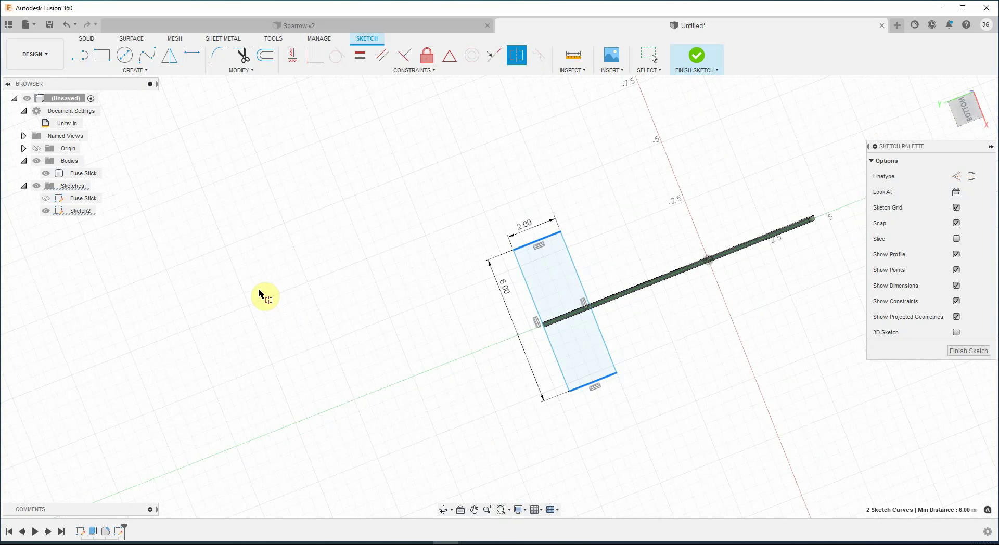
pyautogui.click(37, 148)
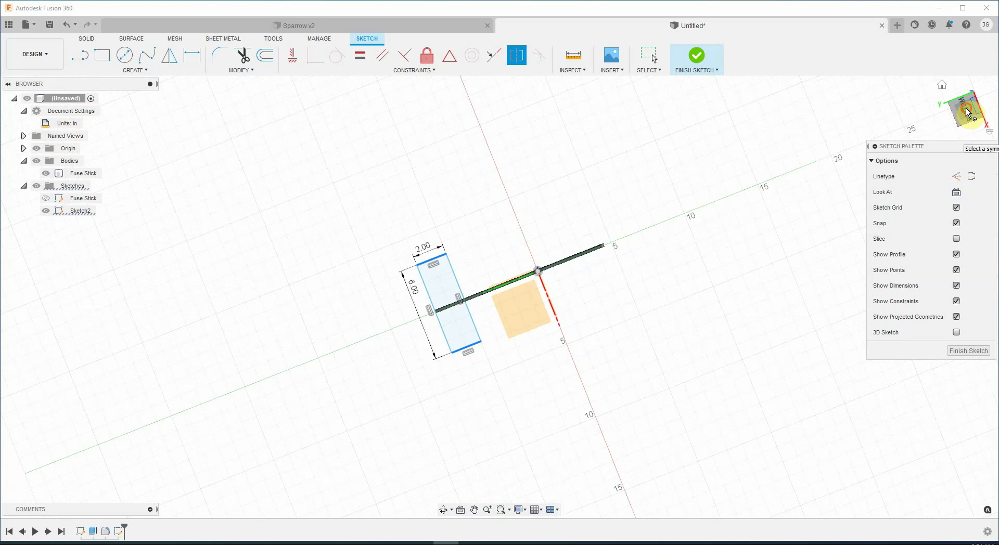
pyautogui.moveTo(973, 100); pyautogui.dragTo(968, 69)
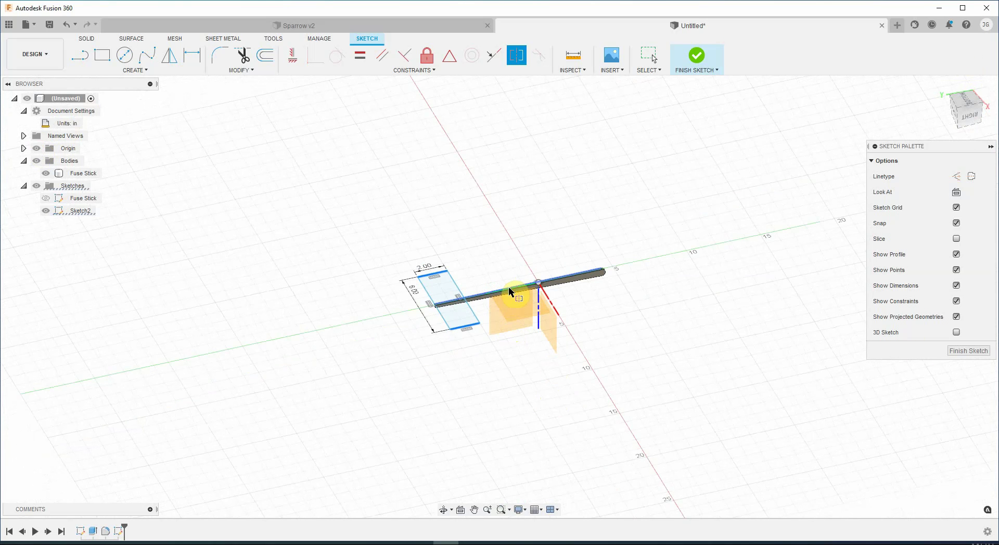
pyautogui.scroll(5, 508, 286)
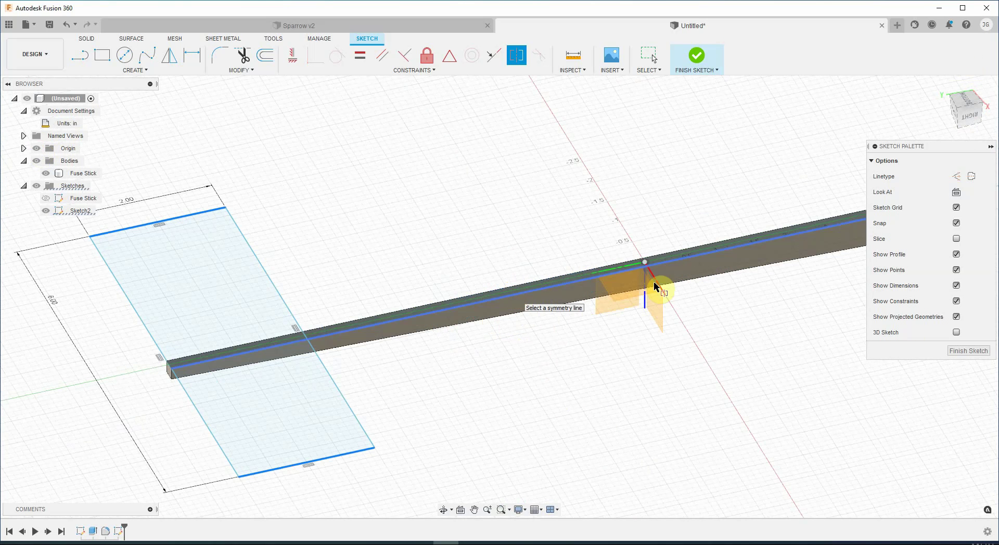
pyautogui.click(614, 266)
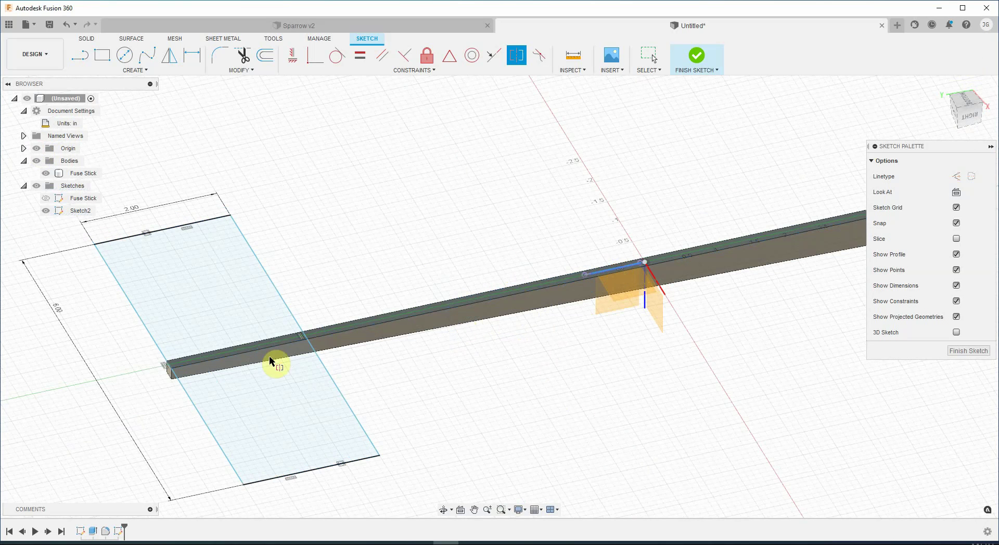
pyautogui.click(966, 103)
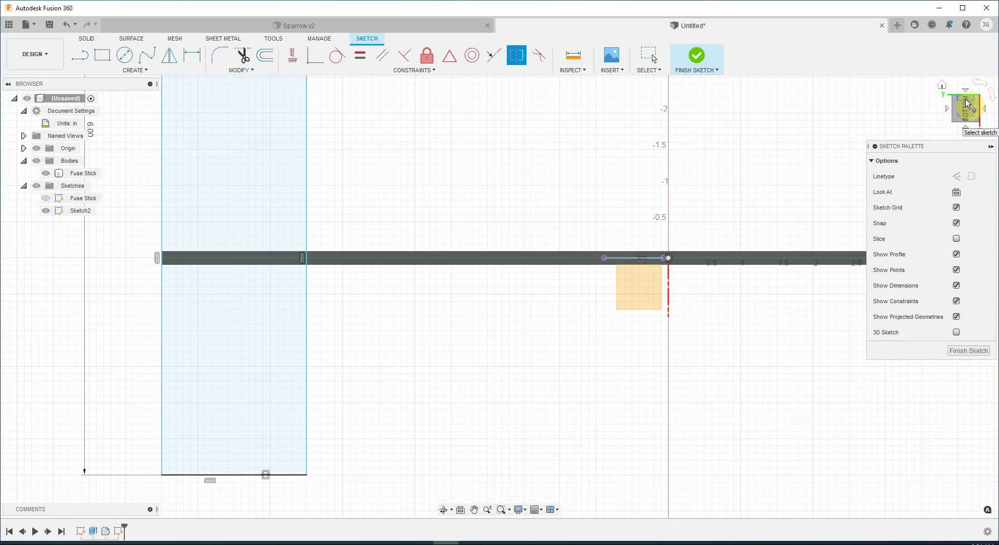
pyautogui.click(963, 352)
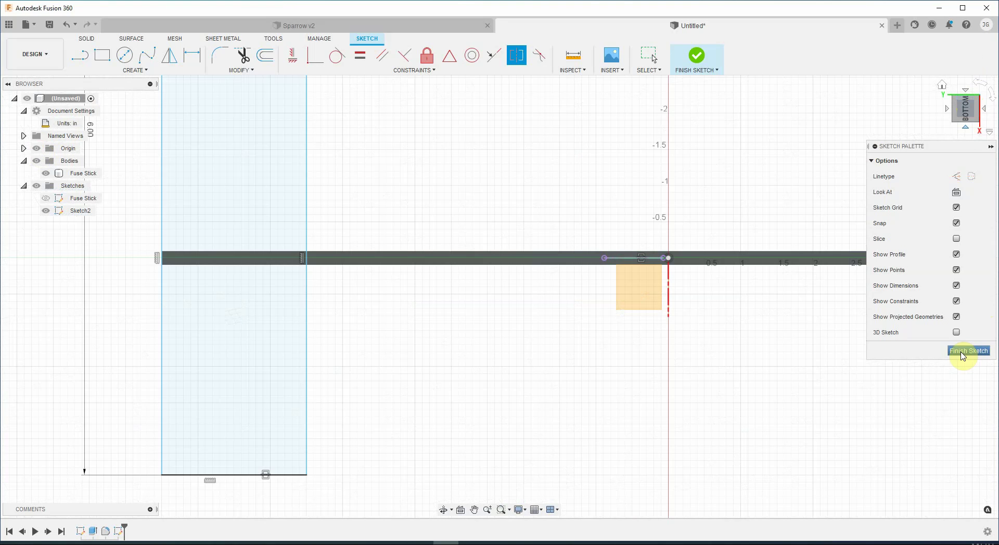
pyautogui.click(963, 352)
# Extrude all three rectangle profiles, including the strip under the stick, 1/16 in downward as a new body
pyautogui.click(254, 422)
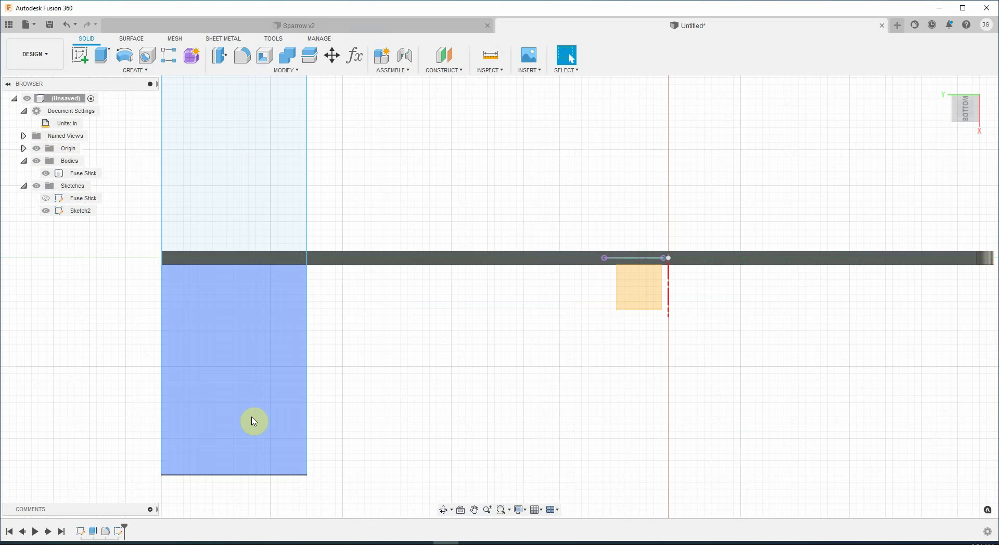
pyautogui.click(299, 258)
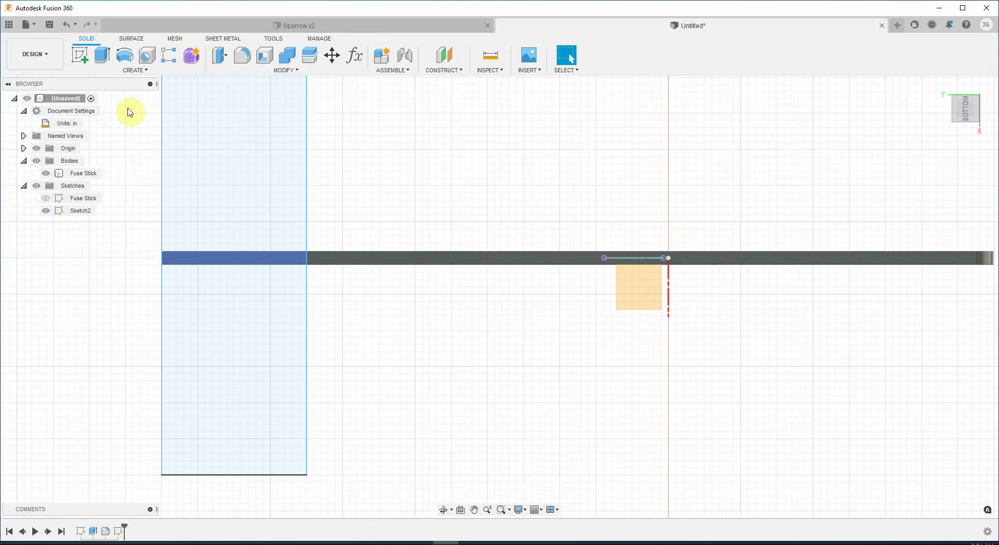
pyautogui.click(102, 55)
pyautogui.click(247, 164)
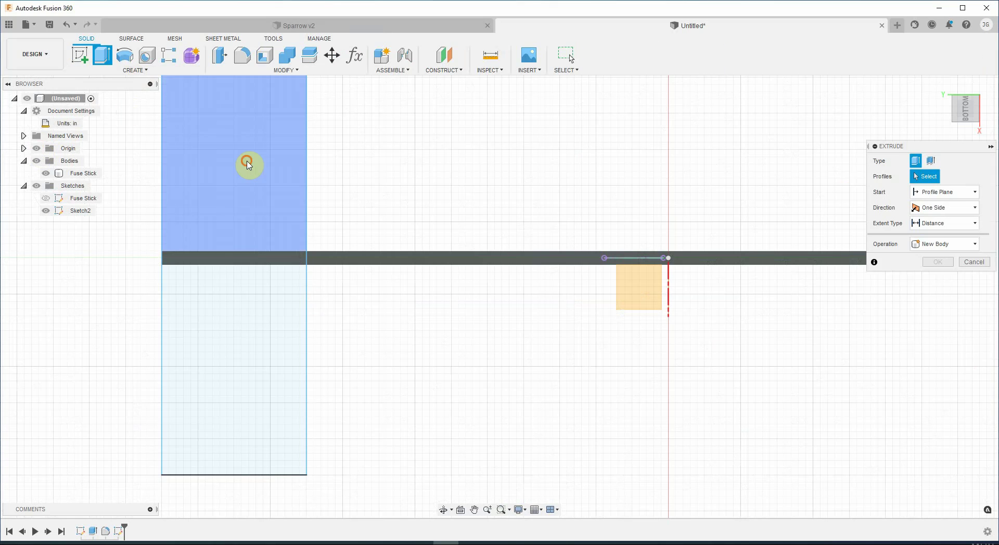
pyautogui.click(249, 260)
pyautogui.click(245, 342)
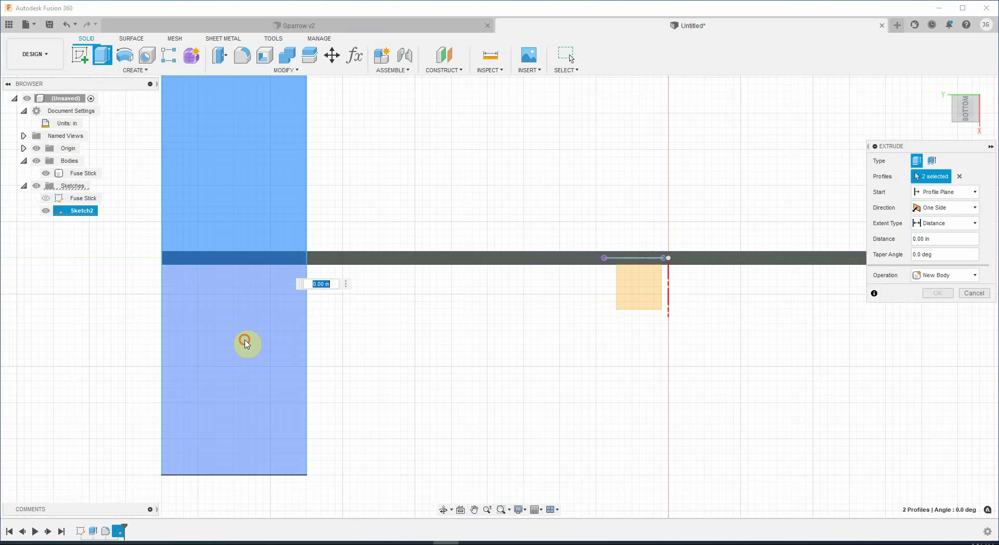
pyautogui.click(255, 337)
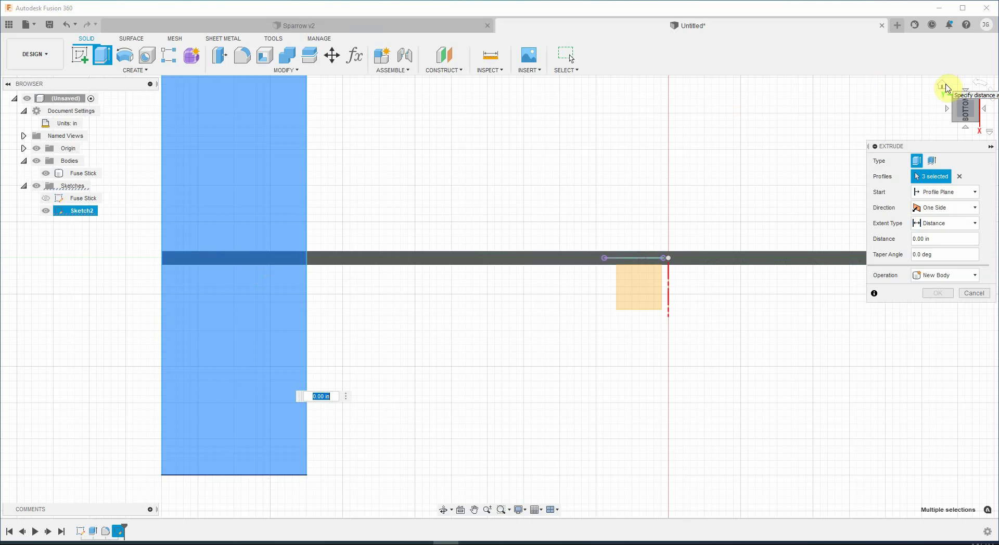
pyautogui.click(943, 87)
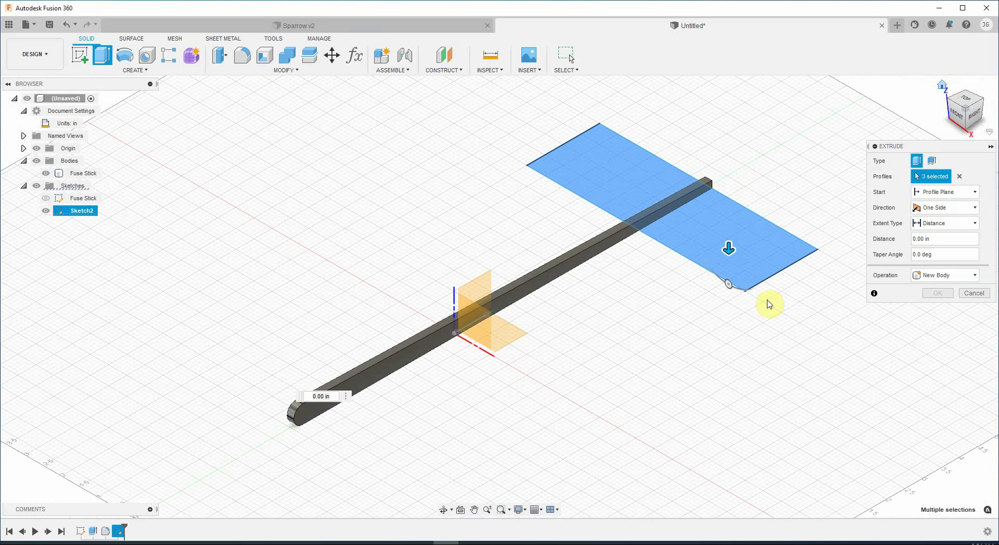
pyautogui.moveTo(729, 249); pyautogui.dragTo(730, 250)
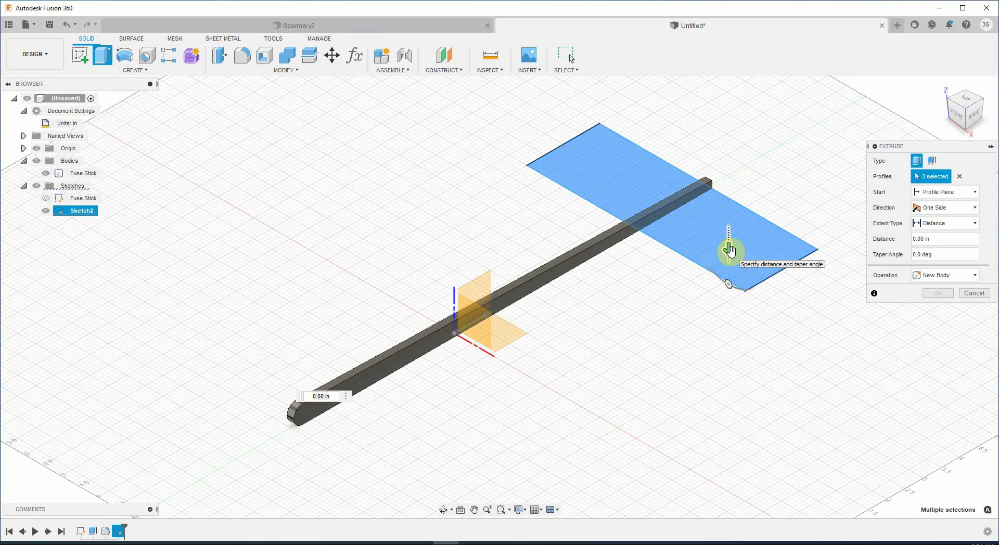
pyautogui.moveTo(729, 249); pyautogui.dragTo(728, 255)
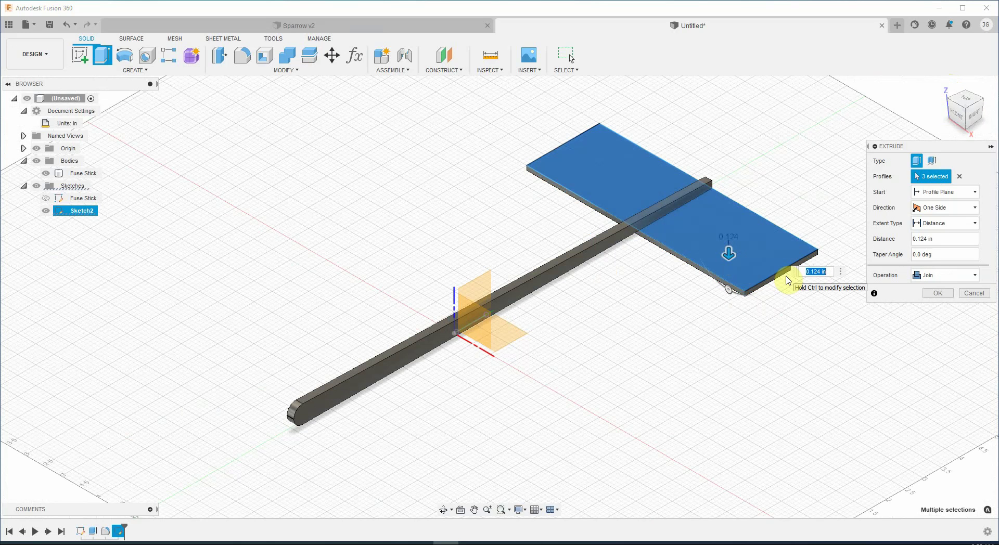
pyautogui.write('1/16')
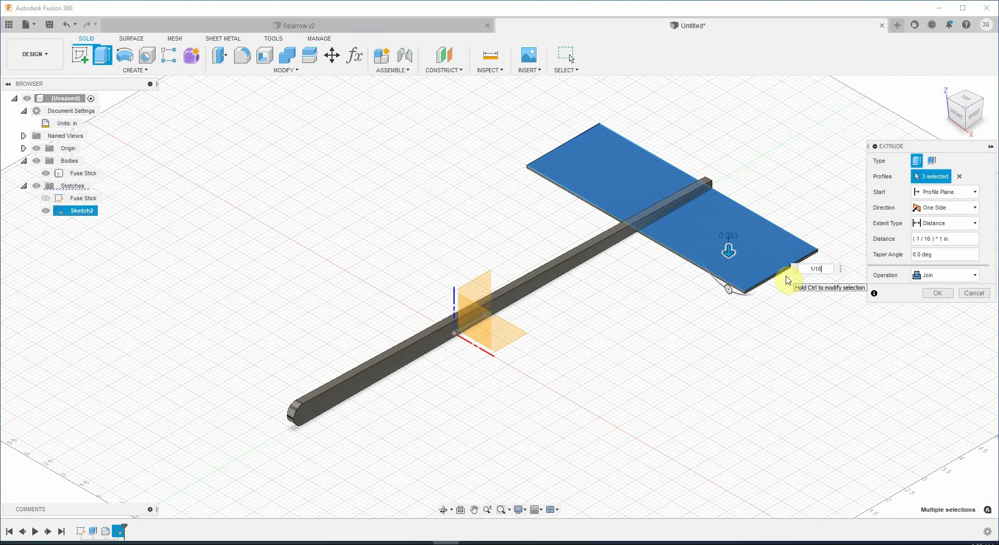
pyautogui.click(943, 281)
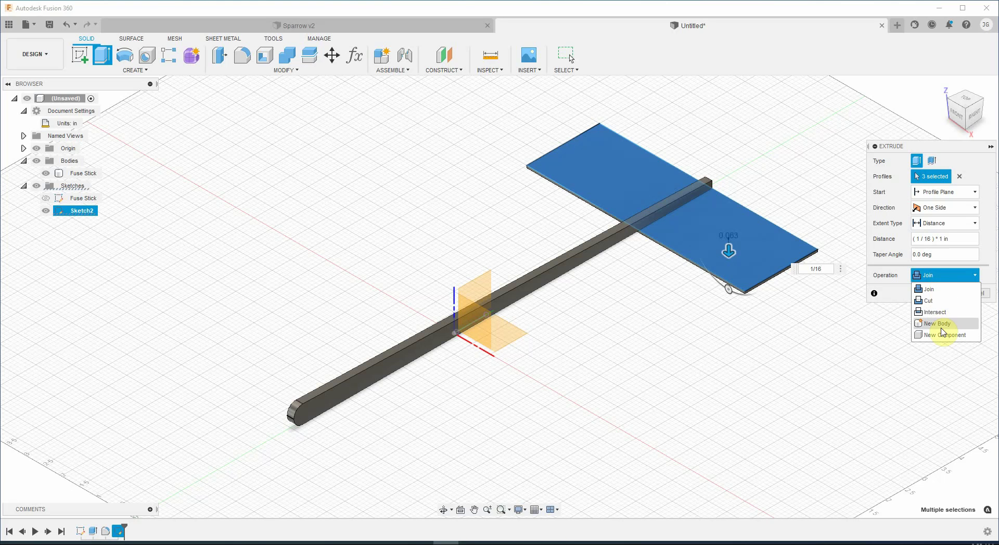
pyautogui.click(942, 328)
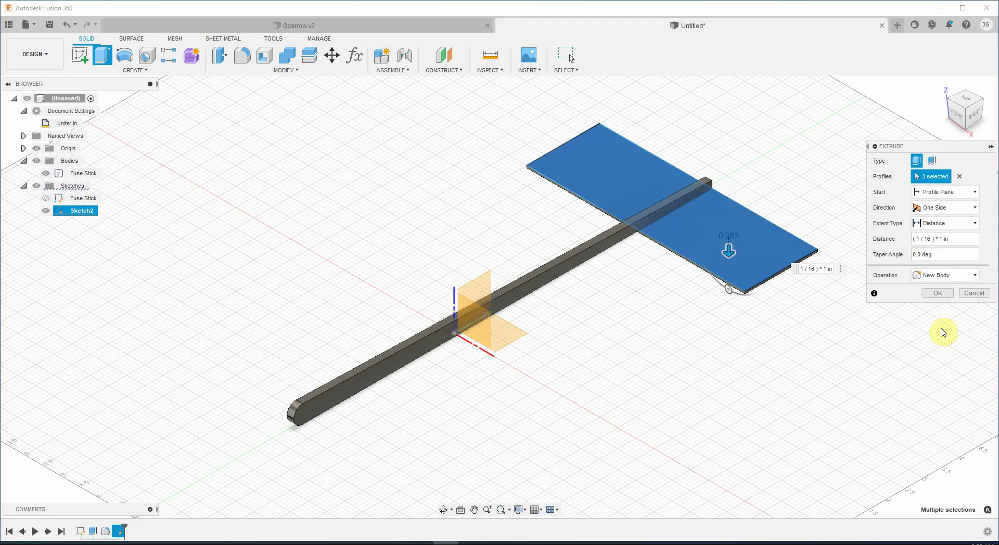
pyautogui.click(935, 294)
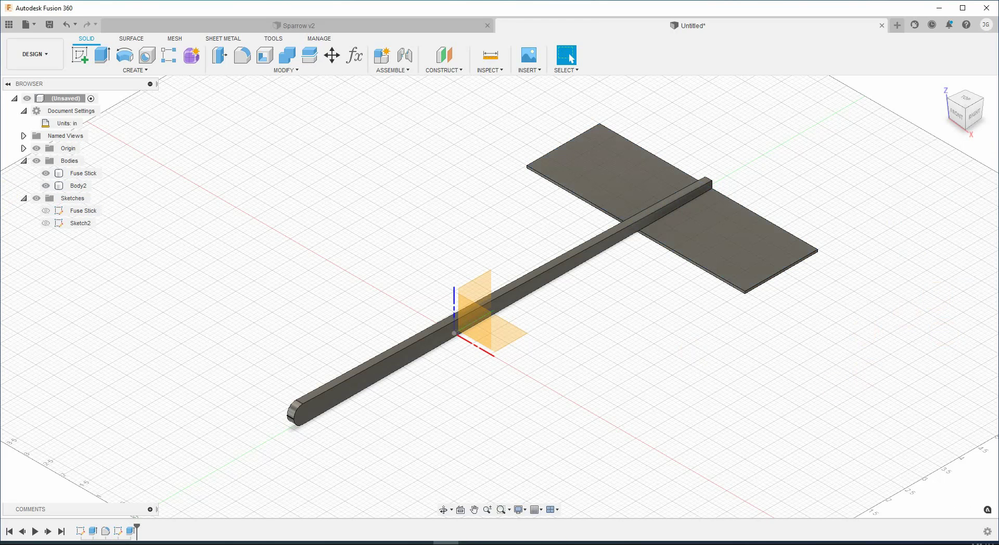
# Rename the new tail plate body as Hor Stab
pyautogui.click(79, 186)
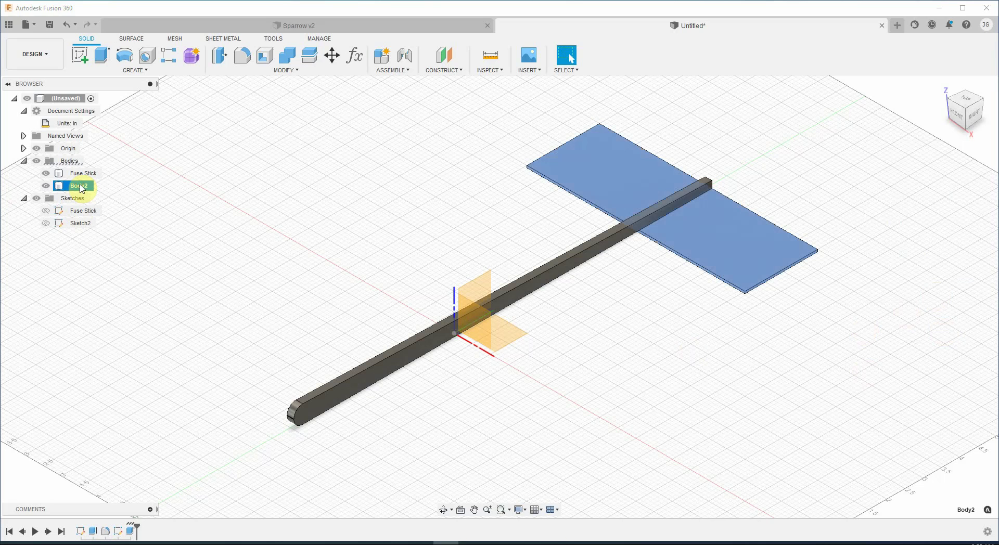
pyautogui.doubleClick(79, 187)
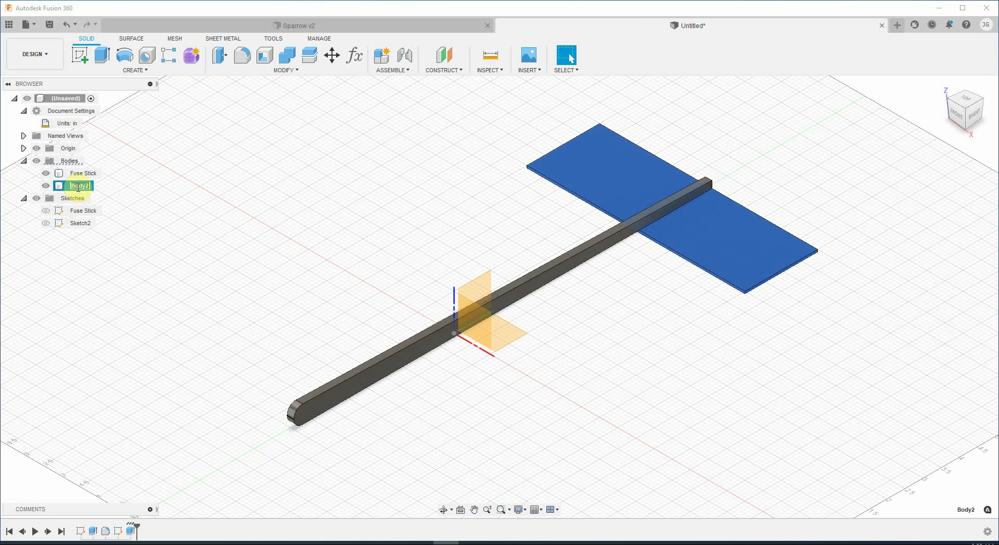
pyautogui.write('Hori')
pyautogui.press('Escape')
# Rename the tail rectangle's sketch as Hor Stab and clear the selection
pyautogui.doubleClick(78, 228)
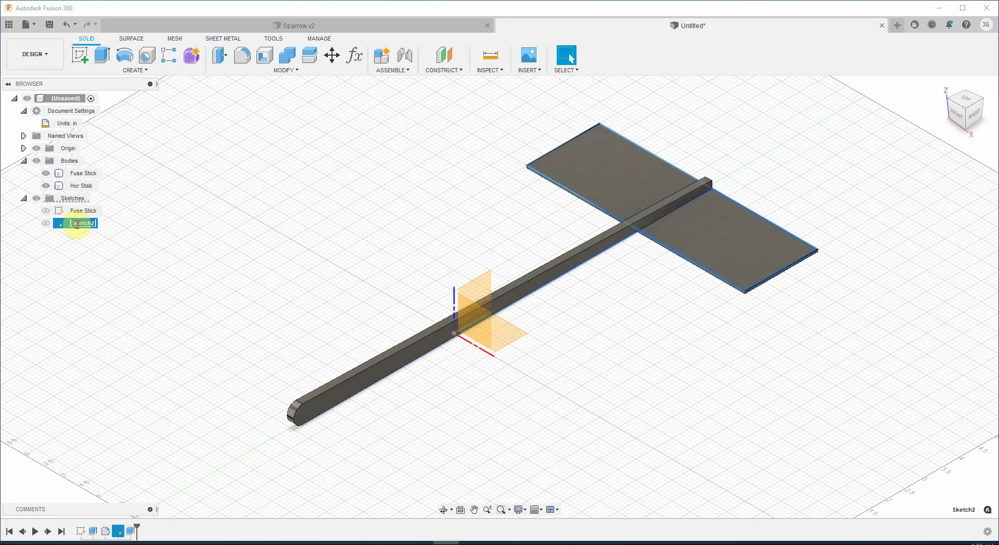
pyautogui.write('Hor Stab')
pyautogui.press('Return')
pyautogui.click(618, 233)
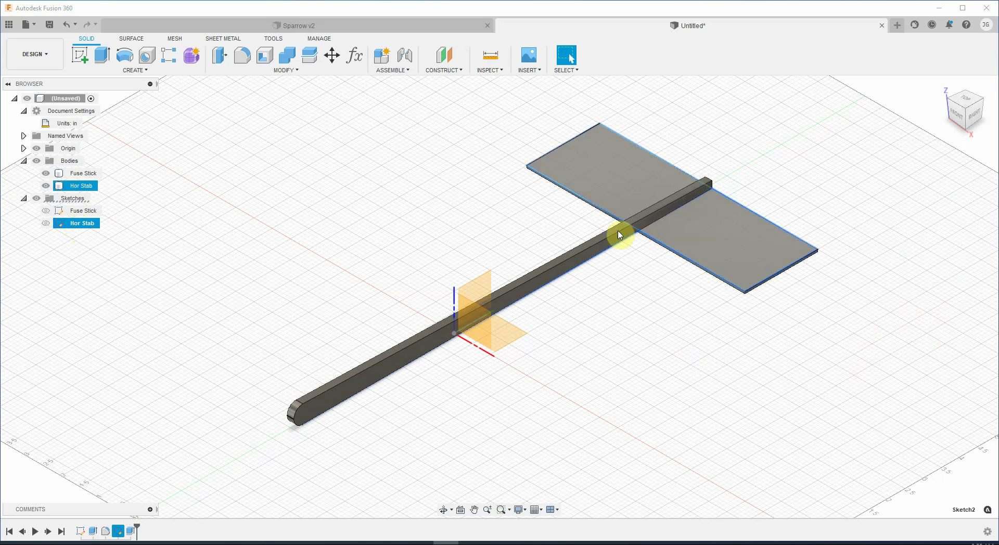
pyautogui.press('Escape')
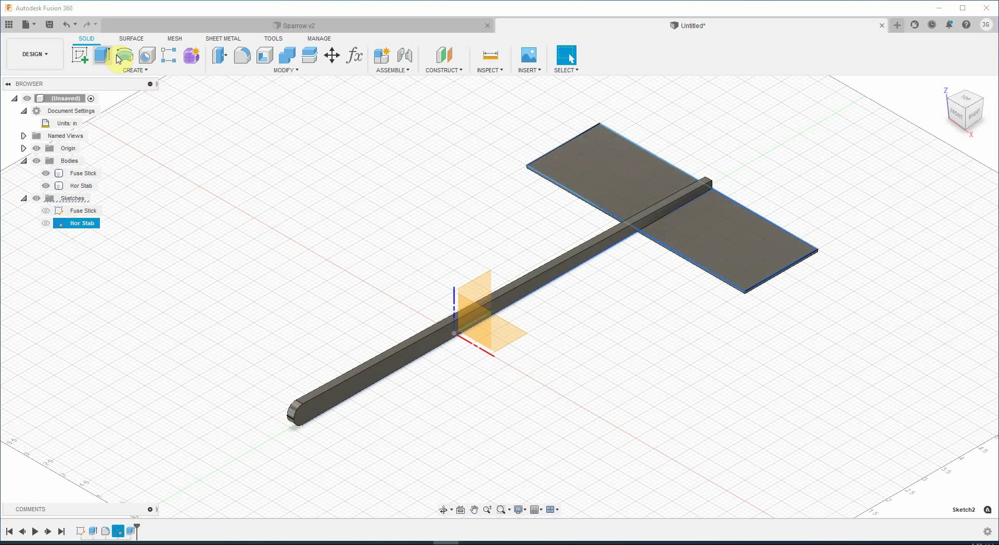
# Fillet the four vertical corner edges of the horizontal stabilizer with a constant radius of about 0.19 in
pyautogui.click(242, 54)
pyautogui.scroll(4, 754, 304)
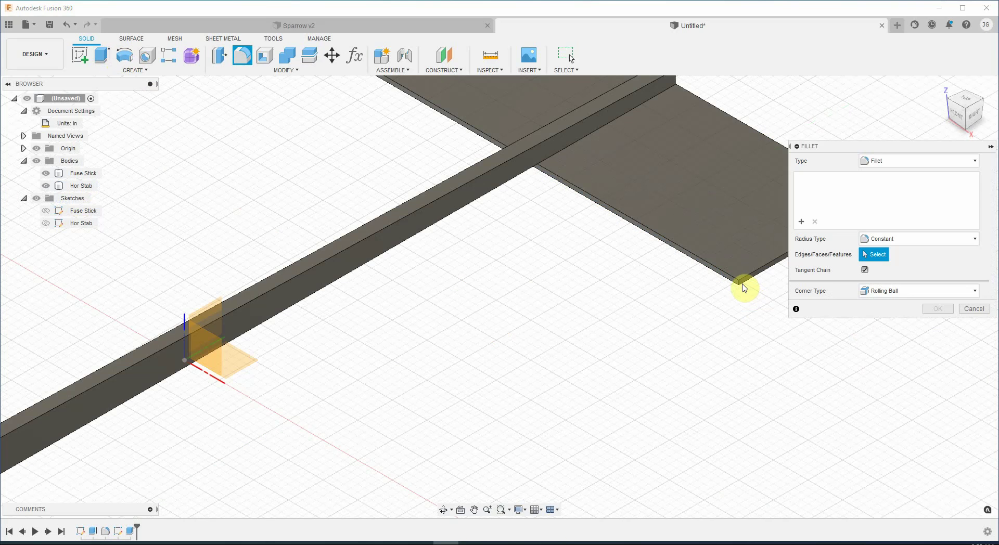
pyautogui.scroll(3, 731, 283)
pyautogui.click(735, 283)
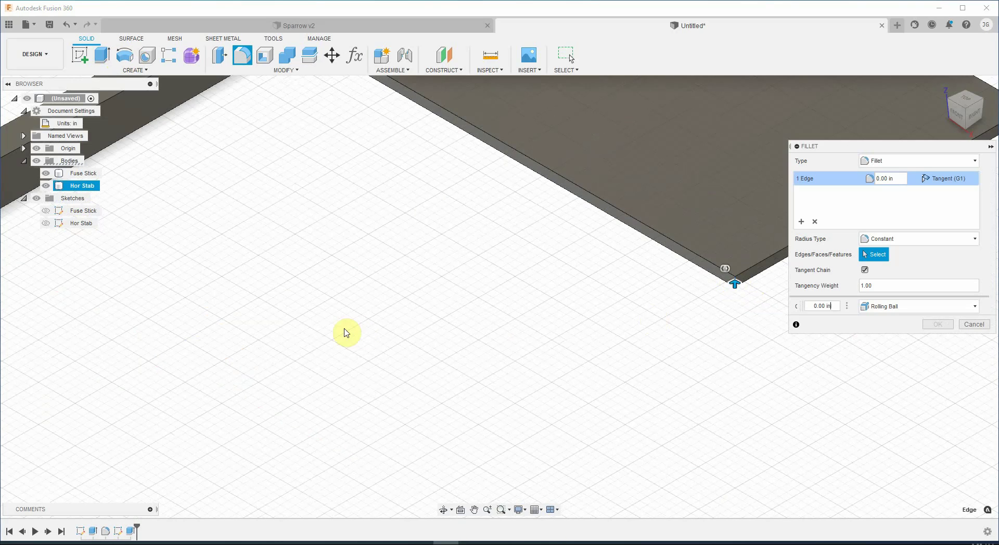
pyautogui.scroll(-3, 297, 328)
pyautogui.scroll(5, 584, 226)
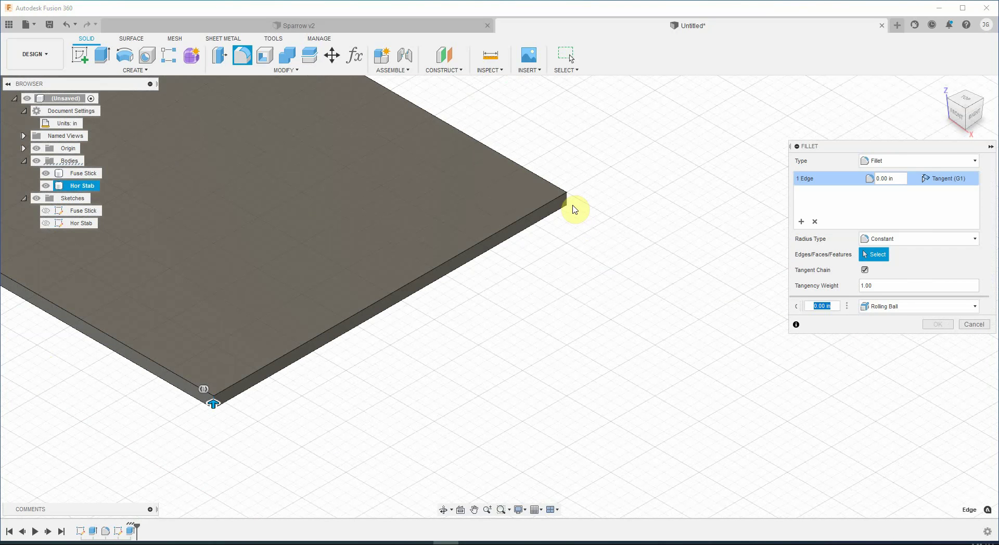
pyautogui.click(567, 203)
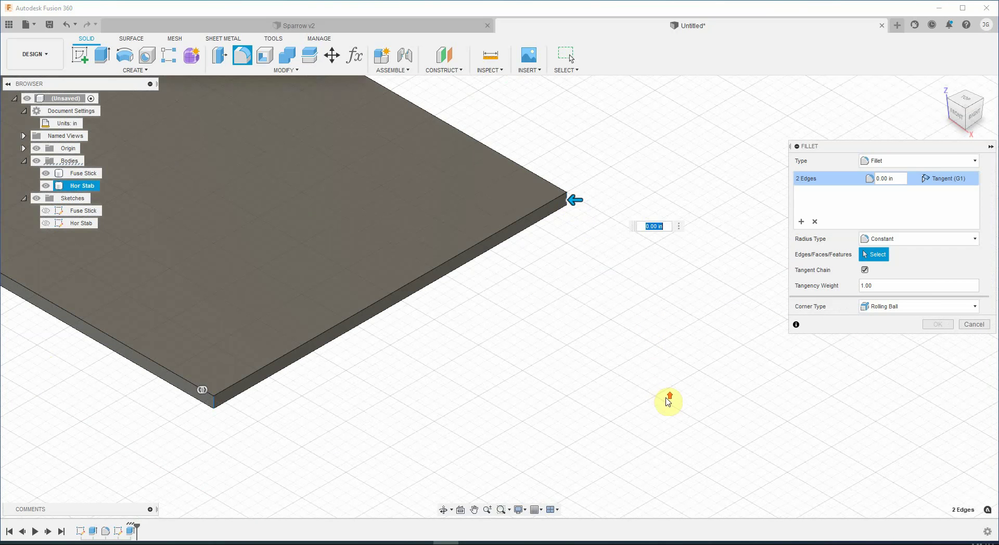
pyautogui.scroll(-5, 290, 311)
pyautogui.scroll(5, 177, 206)
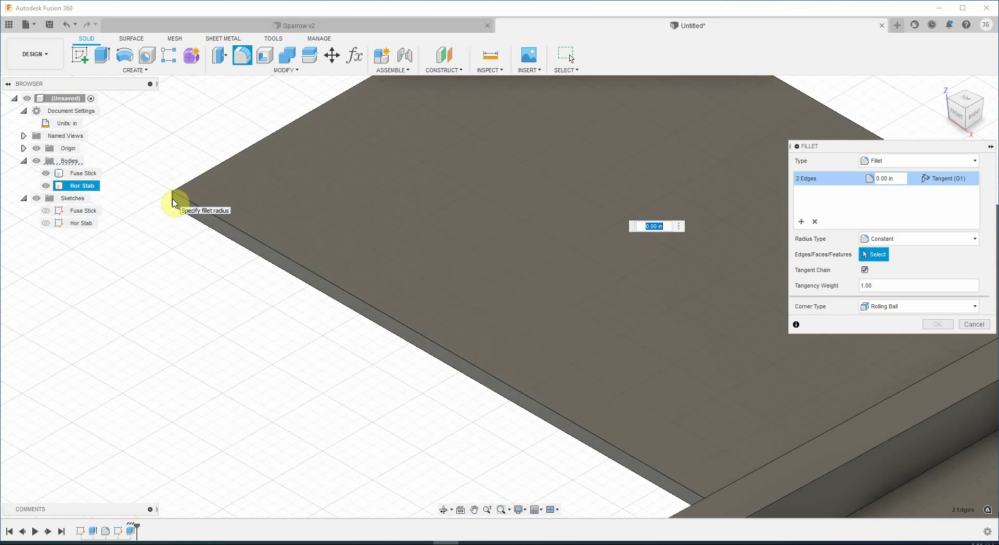
pyautogui.click(173, 203)
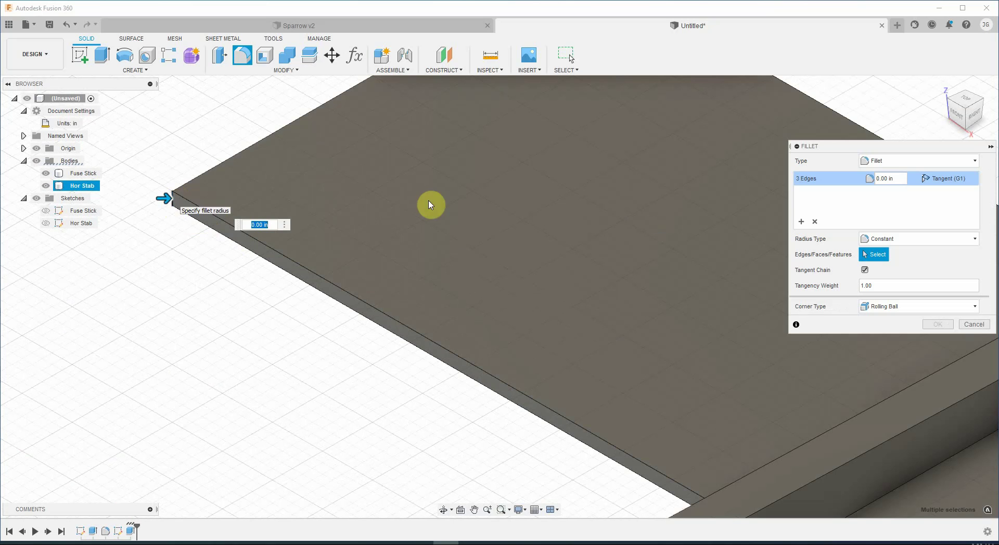
pyautogui.scroll(-1, 385, 377)
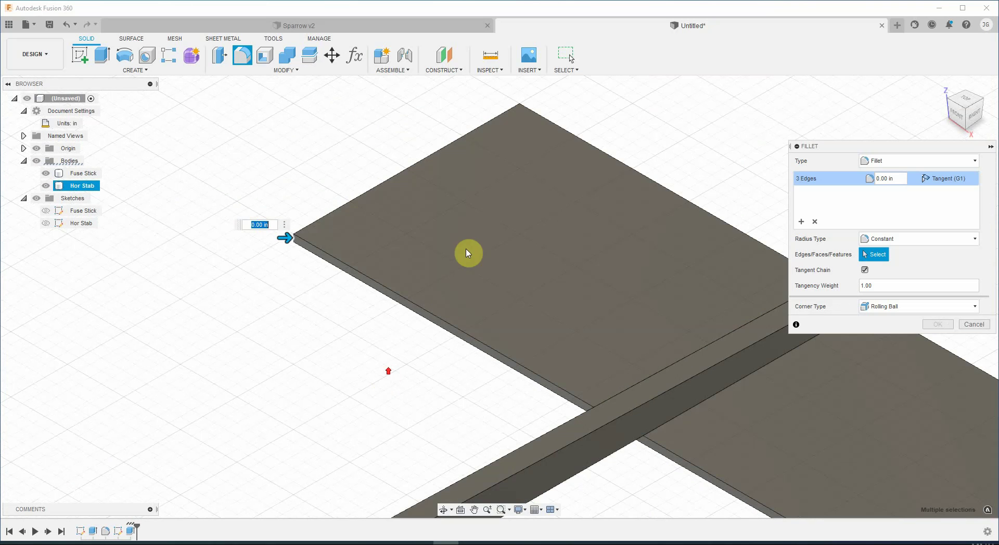
pyautogui.scroll(1, 504, 190)
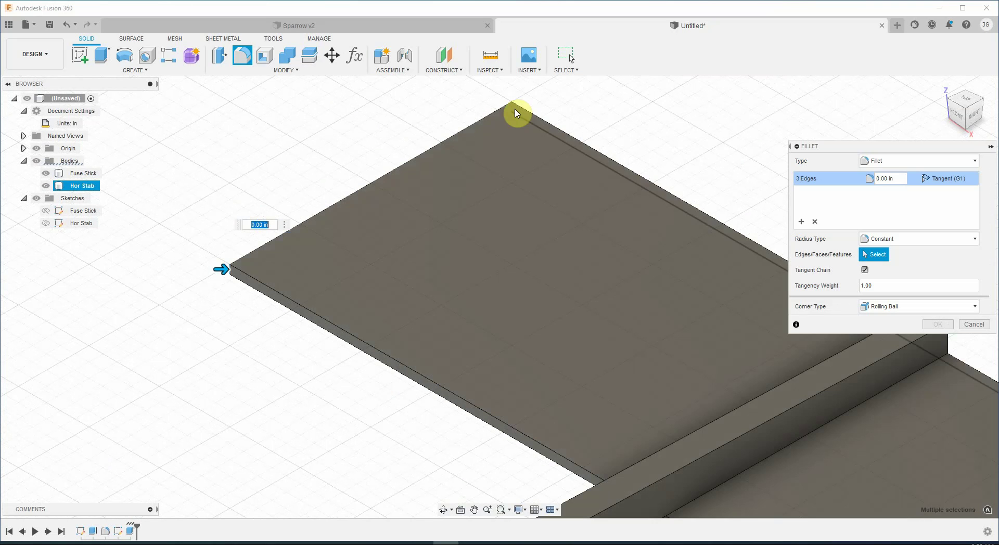
pyautogui.scroll(2, 517, 113)
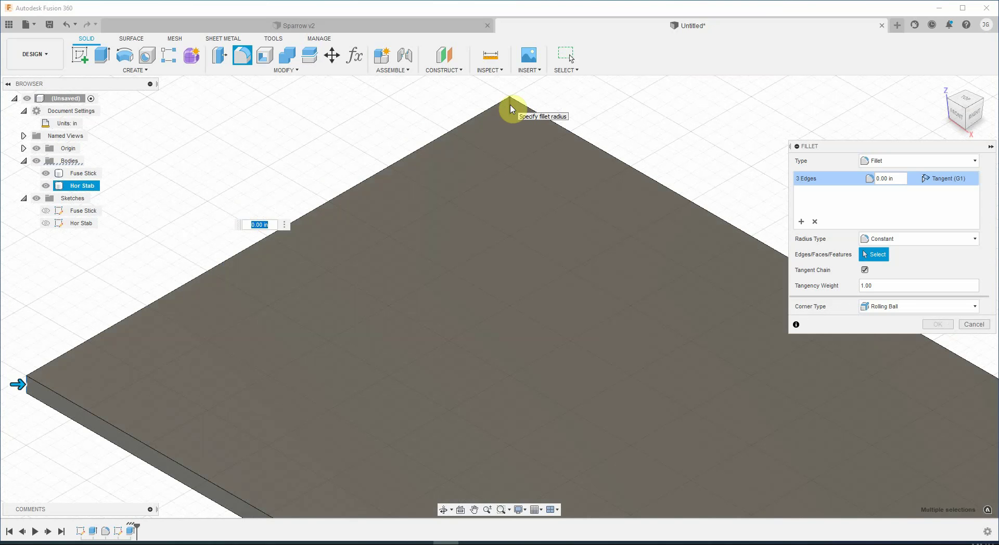
pyautogui.click(510, 109)
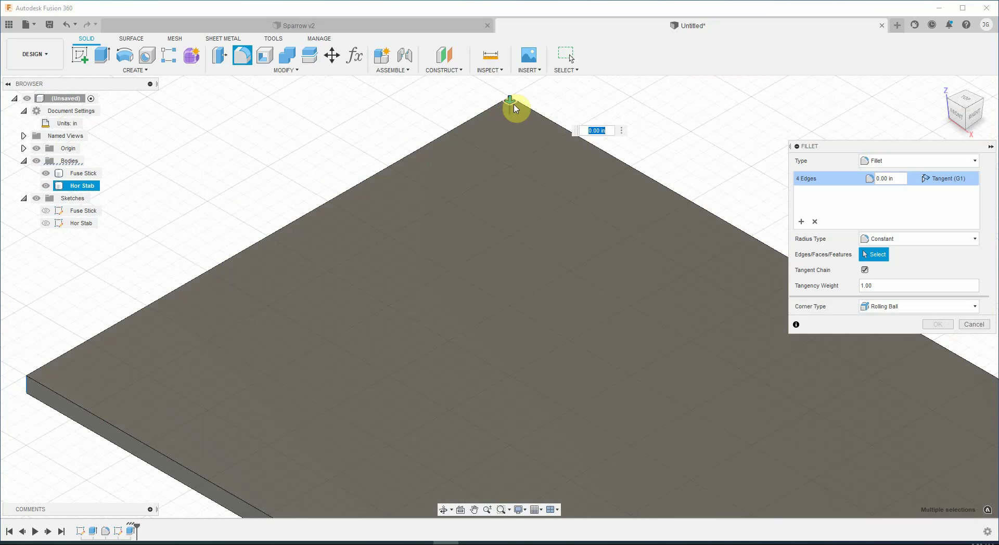
pyautogui.moveTo(509, 105); pyautogui.dragTo(513, 114)
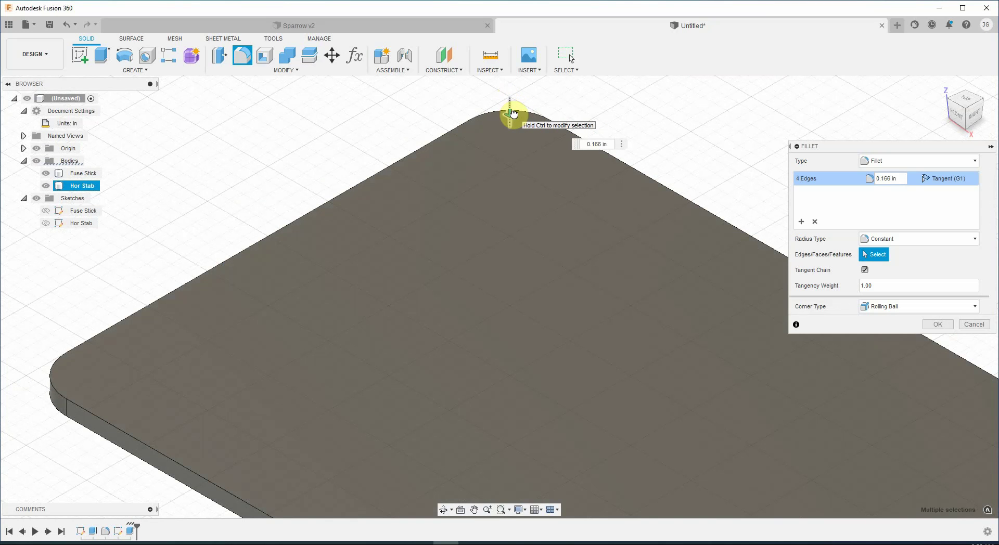
pyautogui.moveTo(514, 116); pyautogui.dragTo(520, 121)
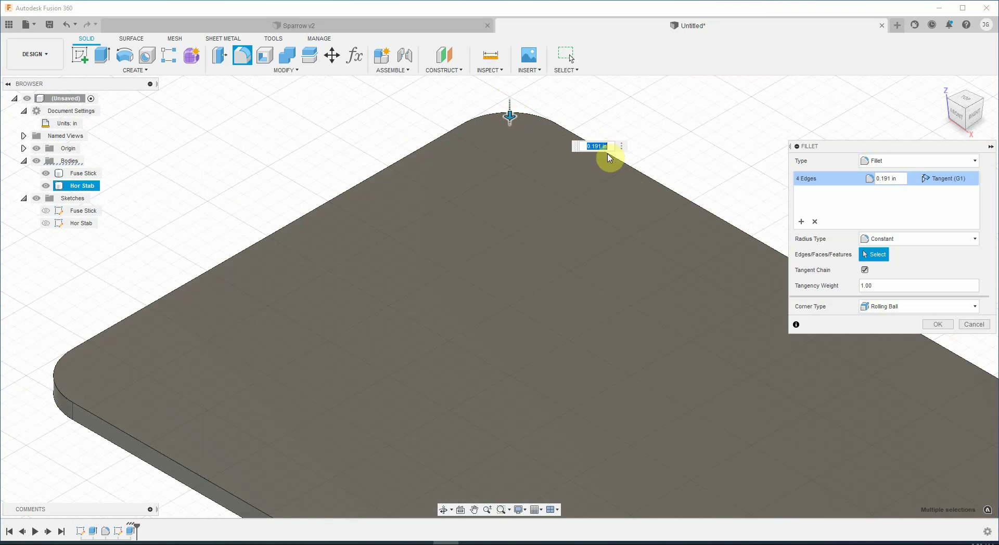
pyautogui.click(933, 325)
pyautogui.scroll(-5, 346, 376)
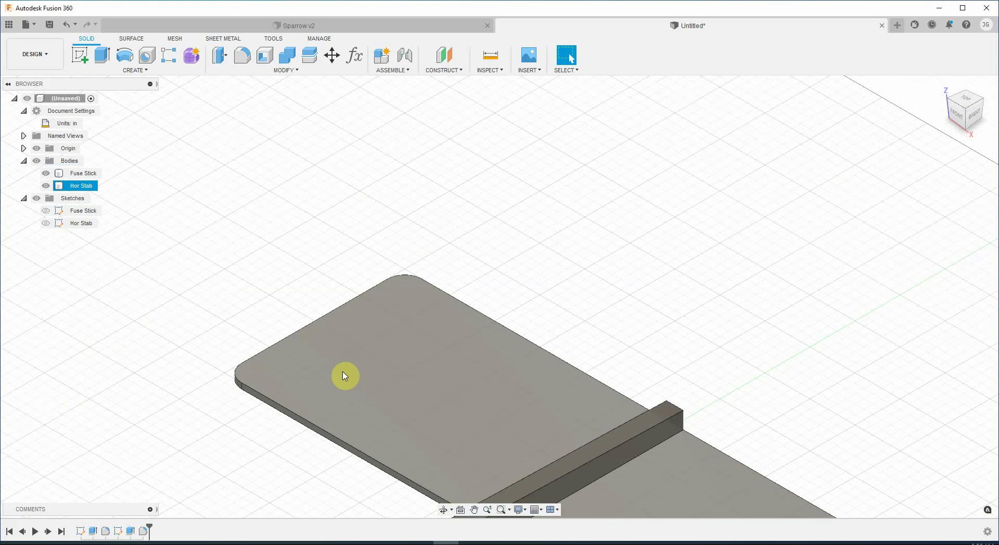
pyautogui.scroll(-3, 448, 341)
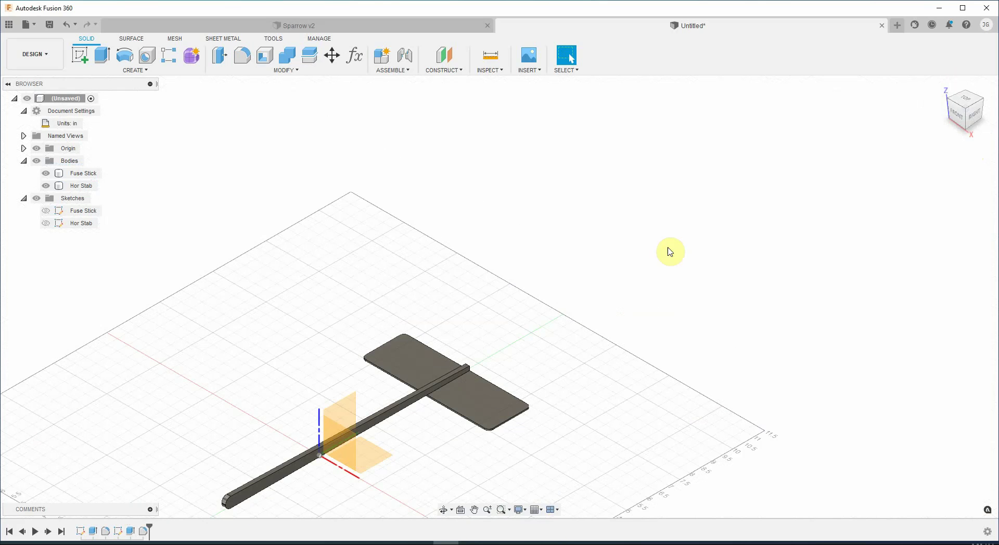
# Start a new sketch on the long side face of the fuselage stick
pyautogui.moveTo(957, 104); pyautogui.dragTo(944, 102)
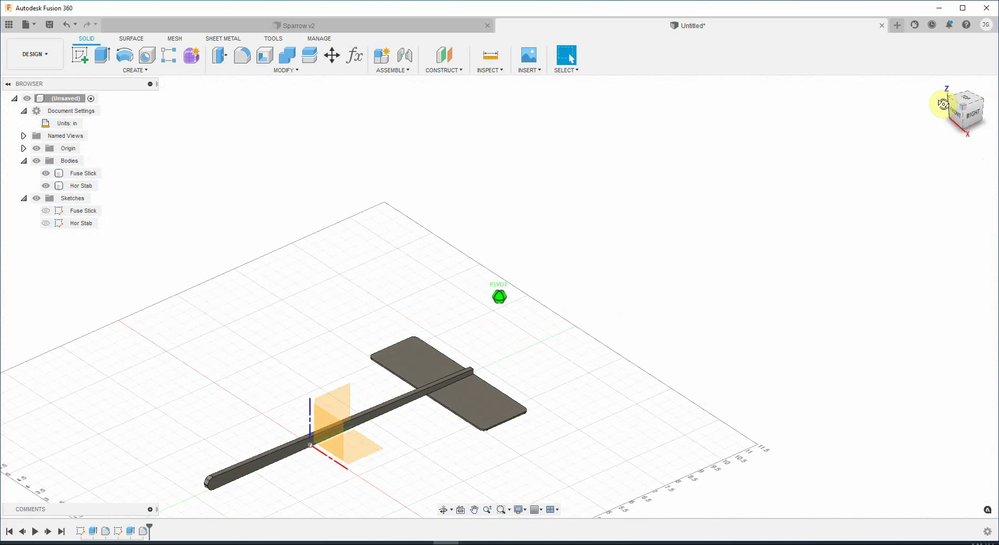
pyautogui.click(454, 398)
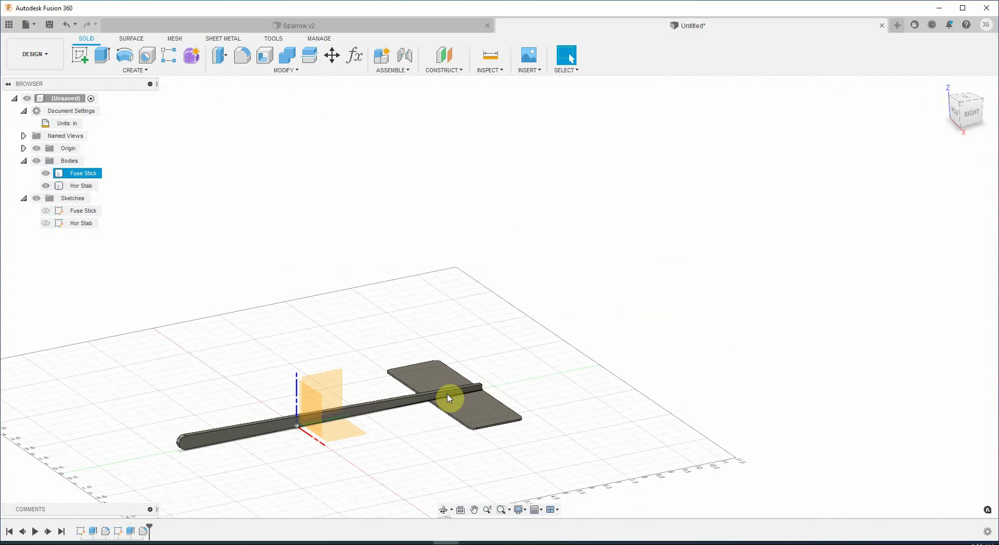
pyautogui.scroll(1, 445, 398)
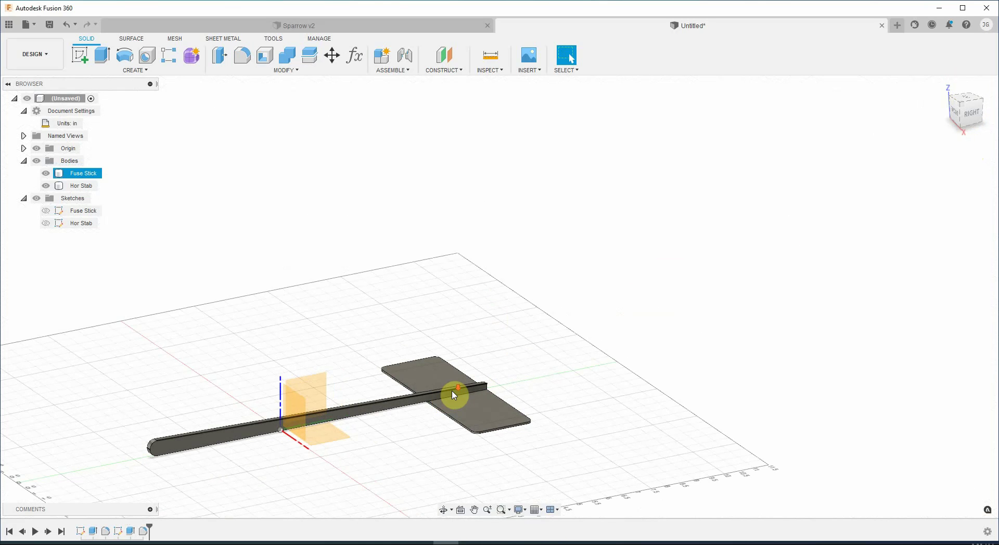
pyautogui.scroll(2, 458, 400)
pyautogui.click(456, 397)
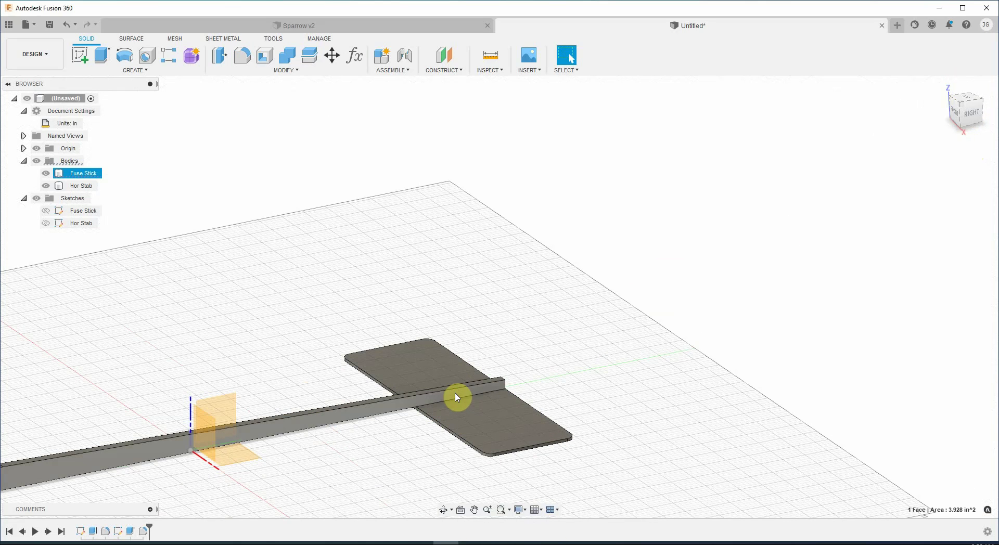
pyautogui.click(79, 55)
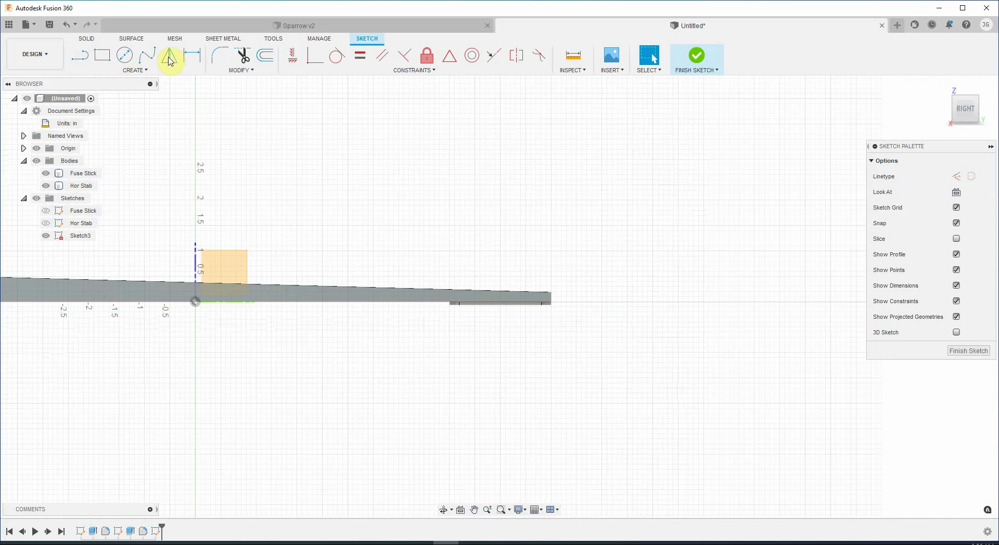
# Draw a vertical line 1 5/8 in long upward from the lower rear corner of the fuselage stick
pyautogui.click(86, 60)
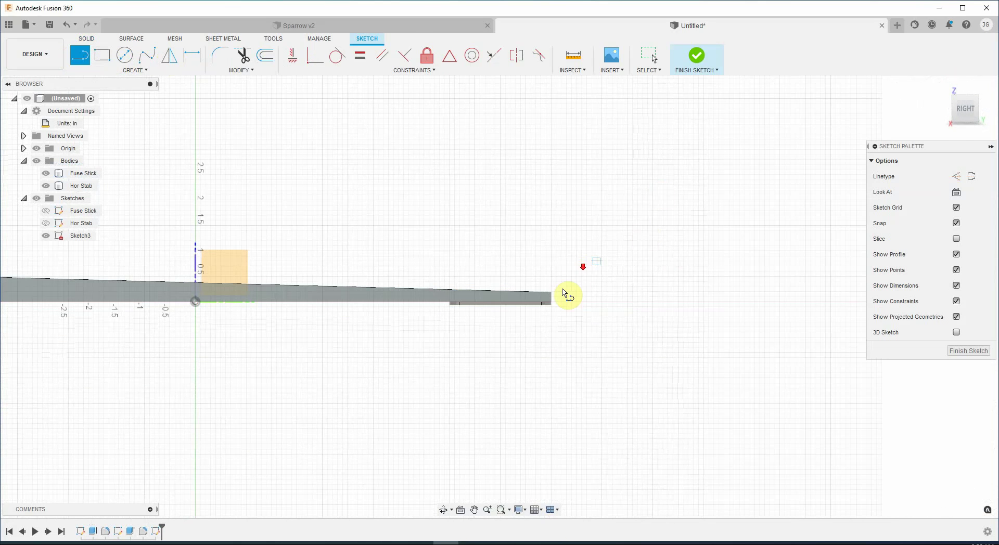
pyautogui.scroll(2, 536, 339)
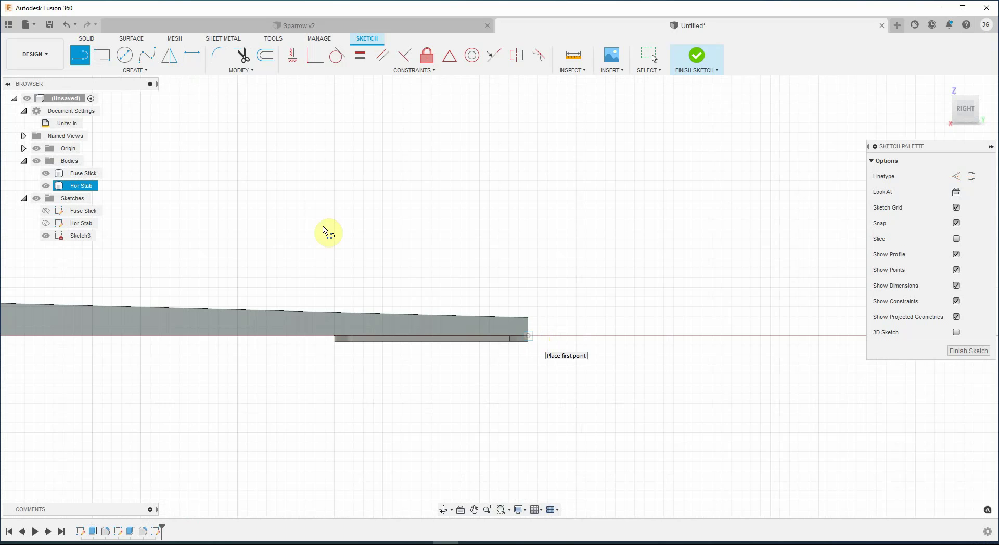
pyautogui.click(144, 71)
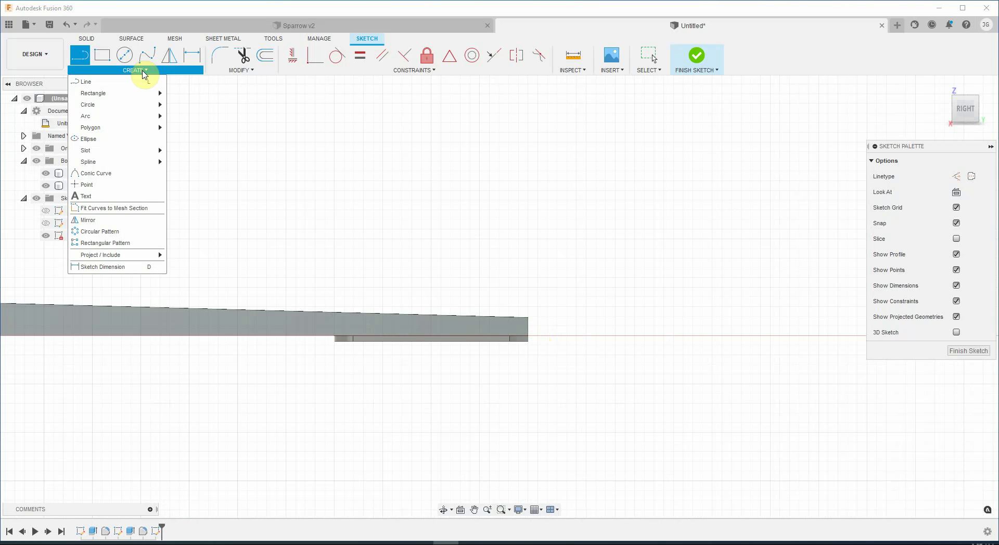
pyautogui.moveTo(111, 262)
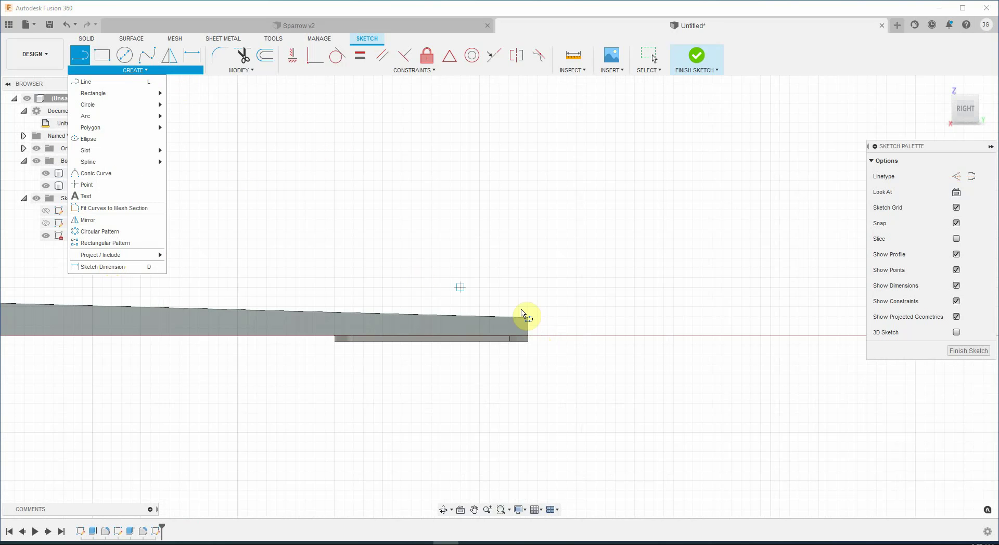
pyautogui.click(529, 337)
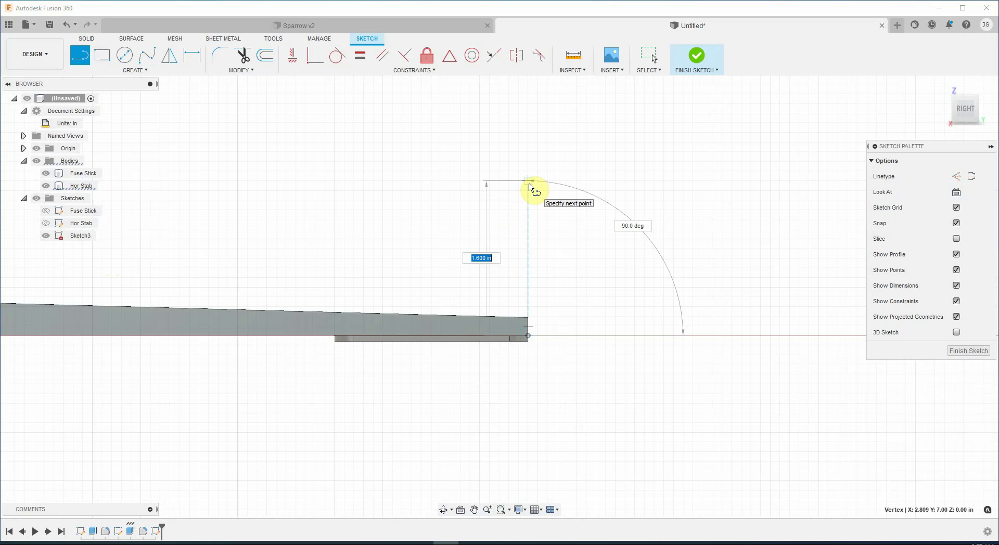
pyautogui.write('1 5/')
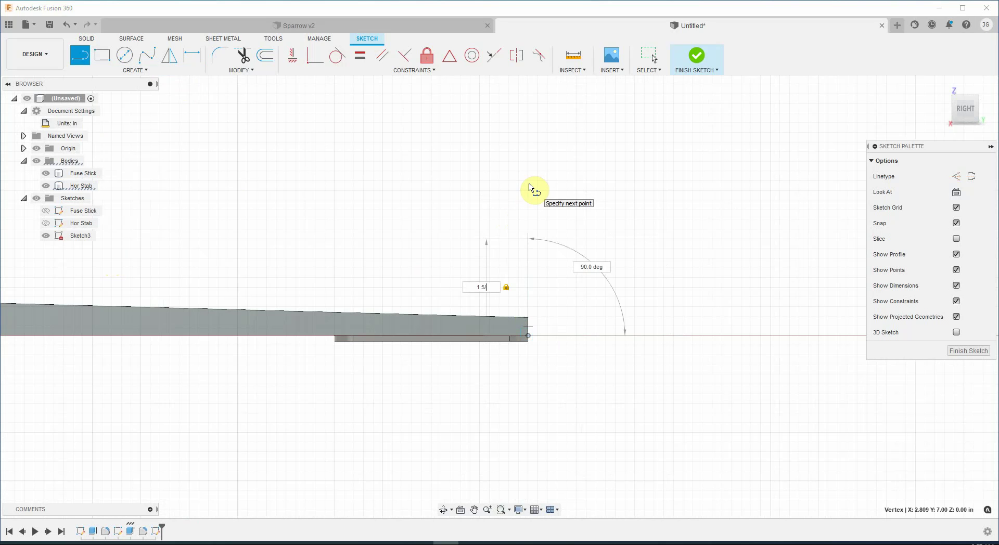
pyautogui.write('8')
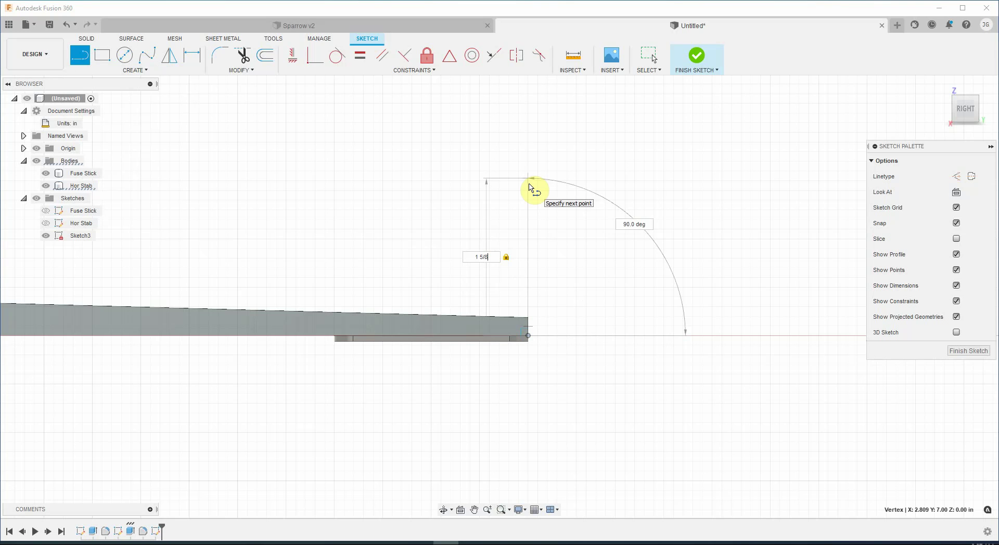
pyautogui.click(531, 187)
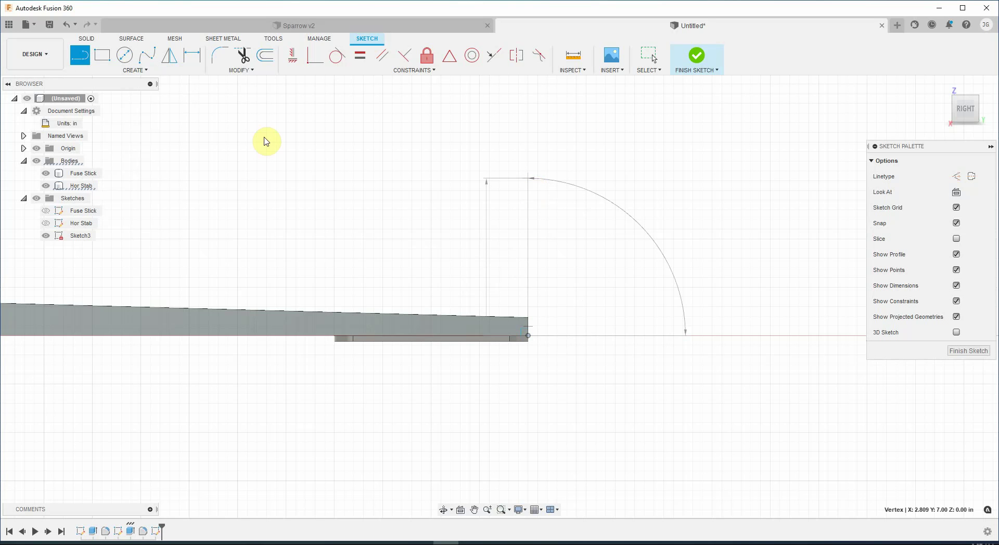
pyautogui.press('Escape')
# Draw a 1 in horizontal line from the top of the vertical line toward the nose of the stick
pyautogui.press('l')
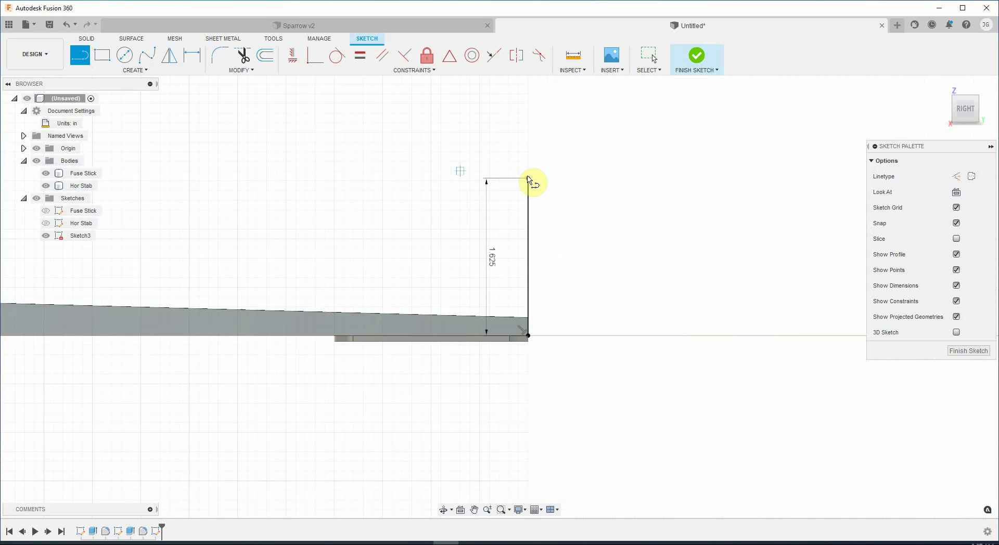
pyautogui.moveTo(529, 180); pyautogui.dragTo(382, 178)
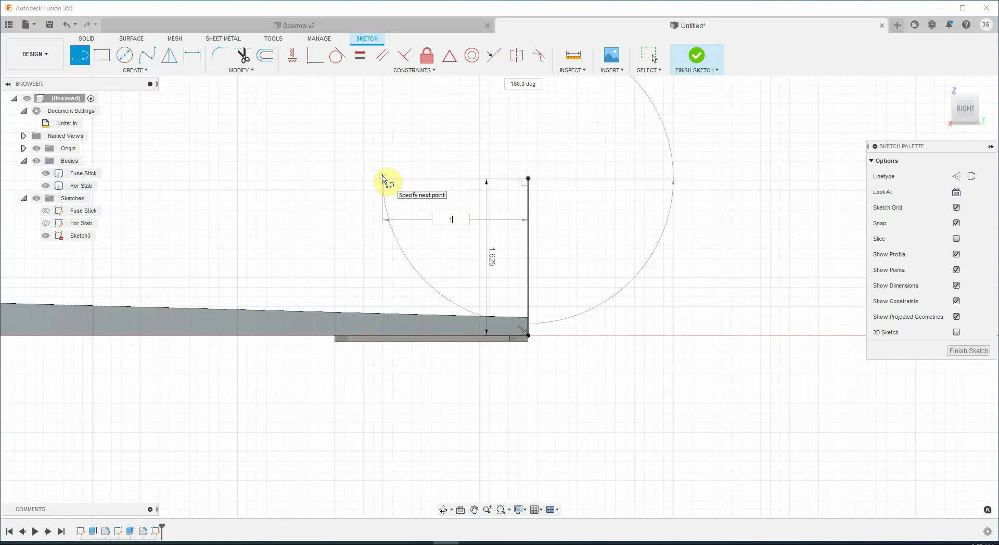
pyautogui.write('1')
pyautogui.press('Return')
pyautogui.press('Escape')
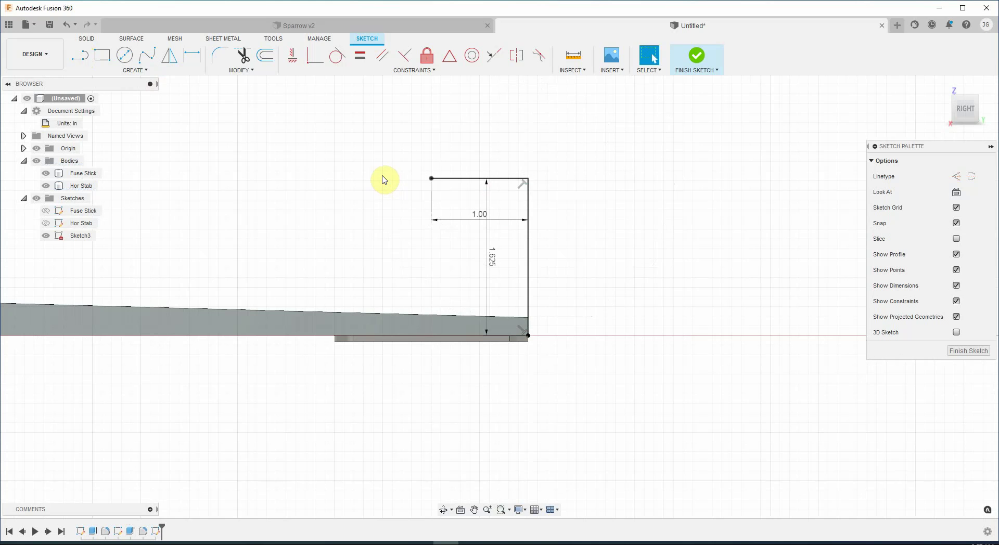
# Close the fin outline with a sloped line down to the stabilizer's upper front corner, and finish the sketch
pyautogui.press('l')
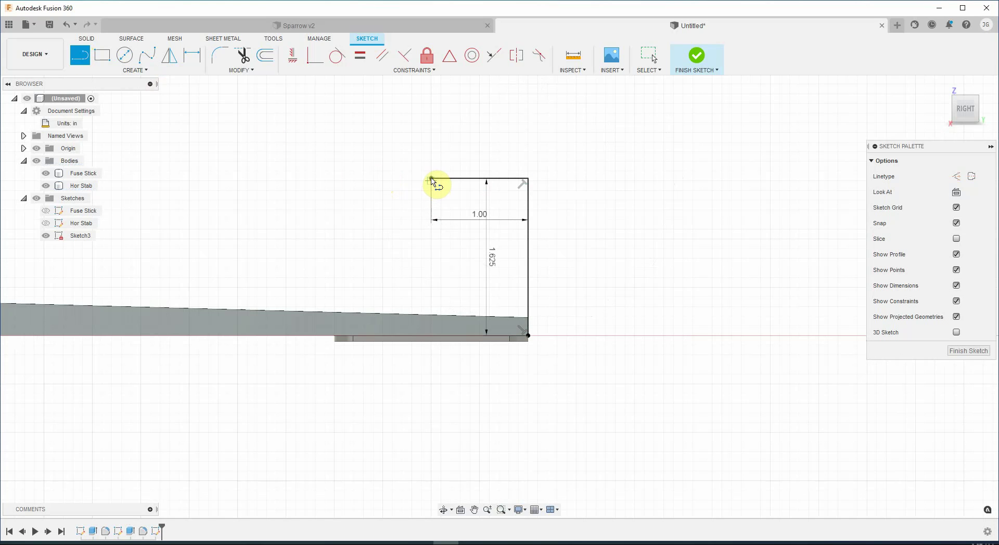
pyautogui.click(431, 178)
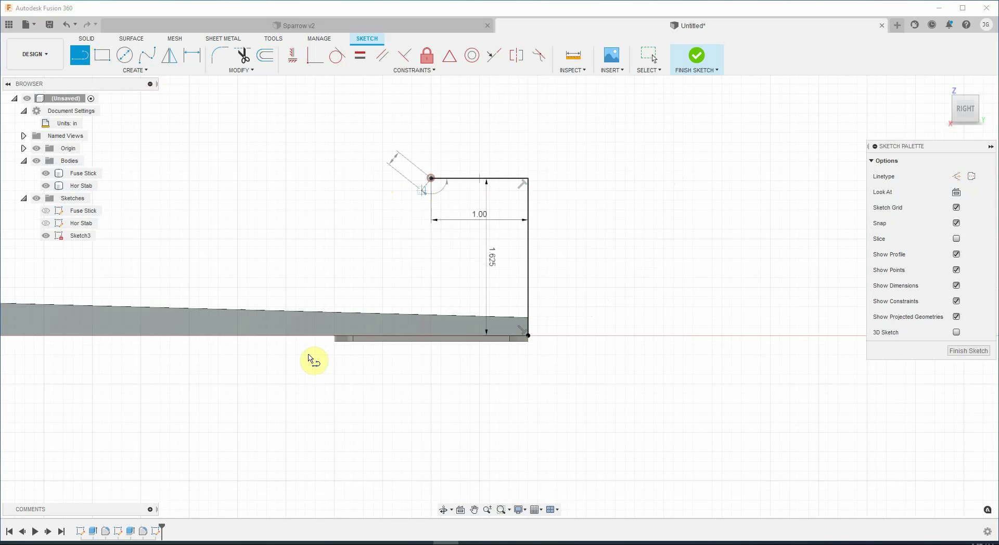
pyautogui.click(335, 336)
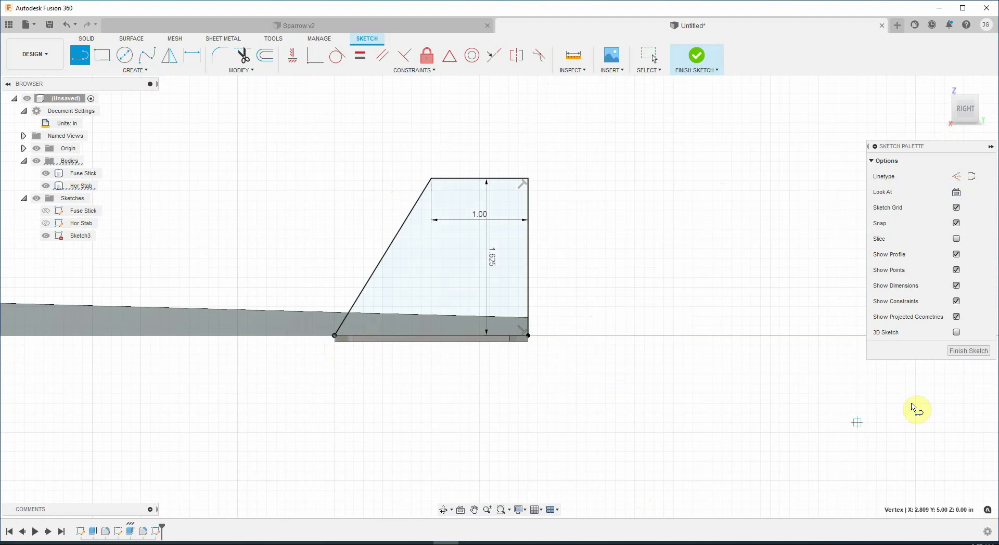
pyautogui.click(953, 356)
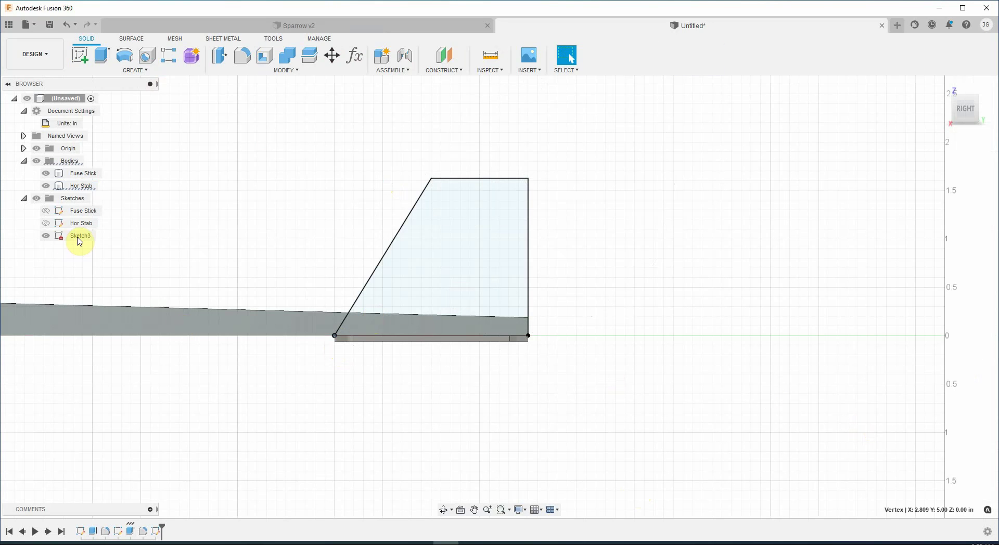
# Extrude both regions of the vertical fin outline 1/16 in outward from the fuselage stick's side face
pyautogui.click(471, 273)
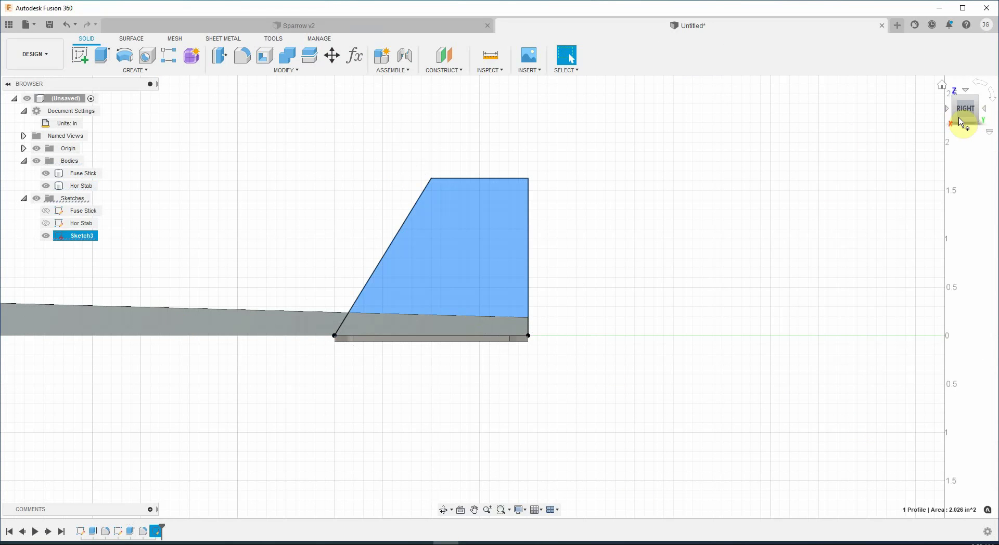
pyautogui.moveTo(964, 115); pyautogui.dragTo(758, 239)
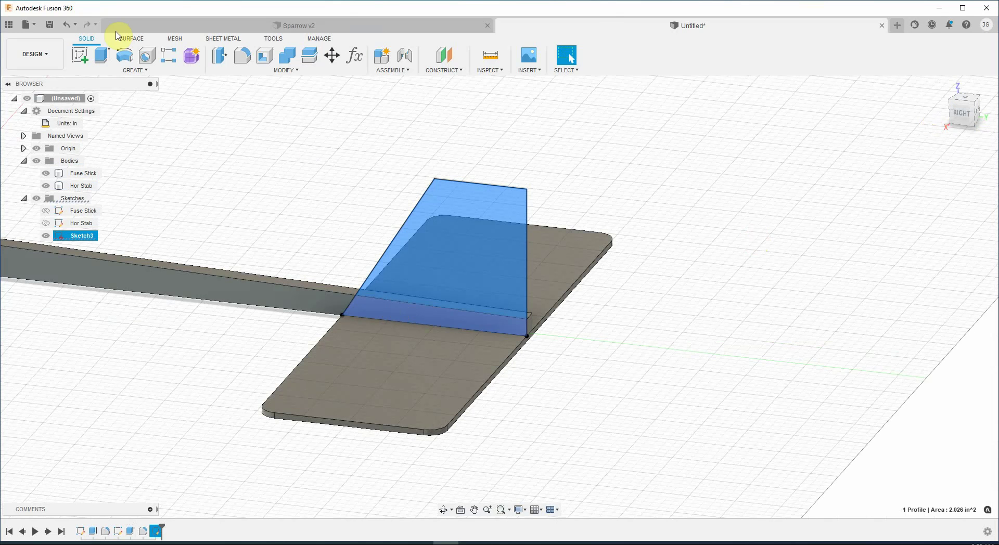
pyautogui.press('e')
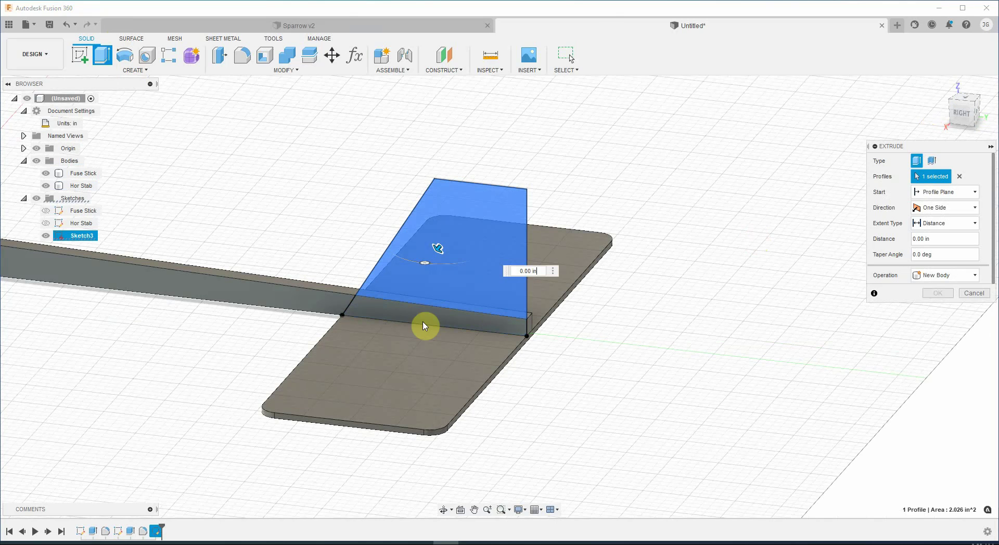
pyautogui.click(425, 321)
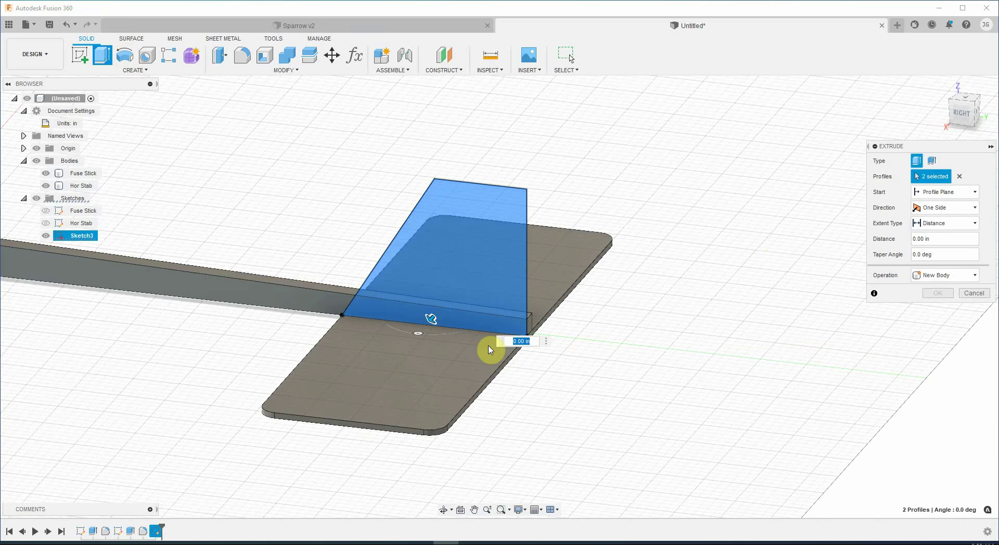
pyautogui.moveTo(431, 319); pyautogui.dragTo(427, 323)
pyautogui.write('1/16')
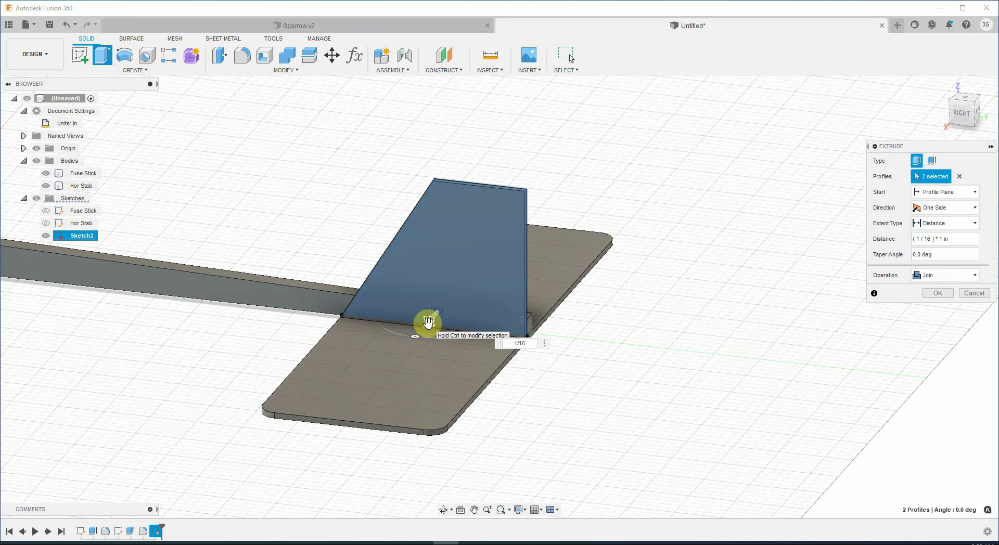
pyautogui.press('Return')
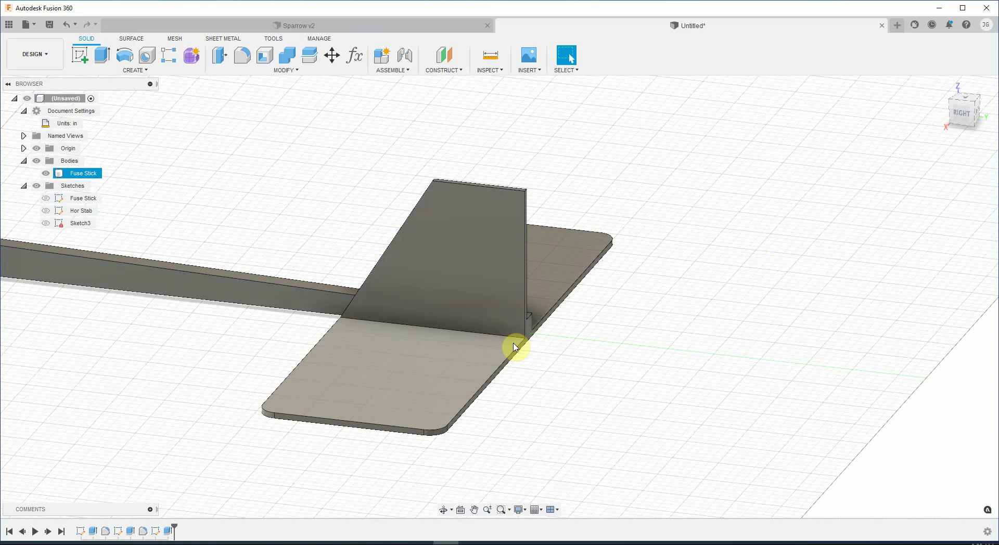
# Edit the fin's extrusion so that its operation creates a new body instead of joining the existing ones
pyautogui.click(874, 139)
pyautogui.moveTo(942, 117); pyautogui.dragTo(544, 341)
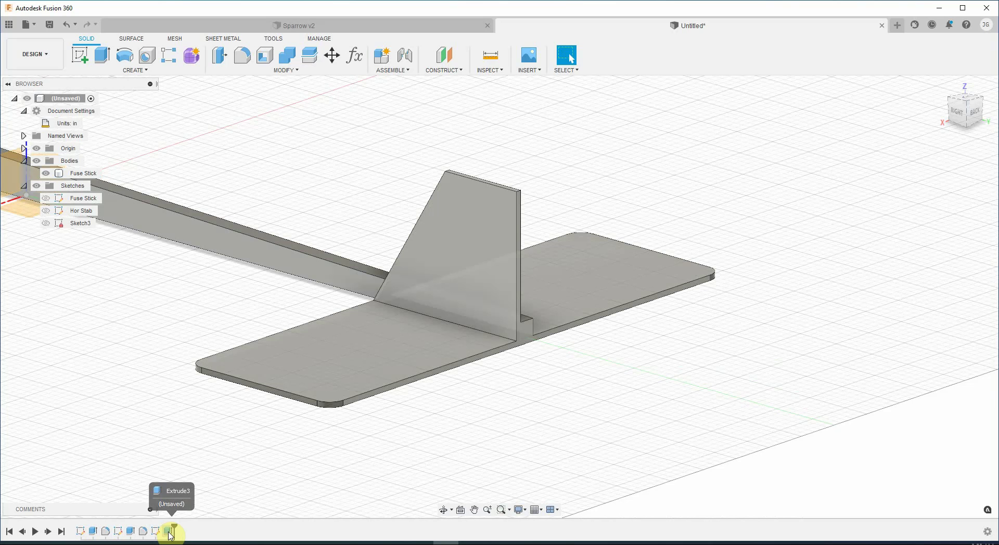
pyautogui.rightClick(170, 532)
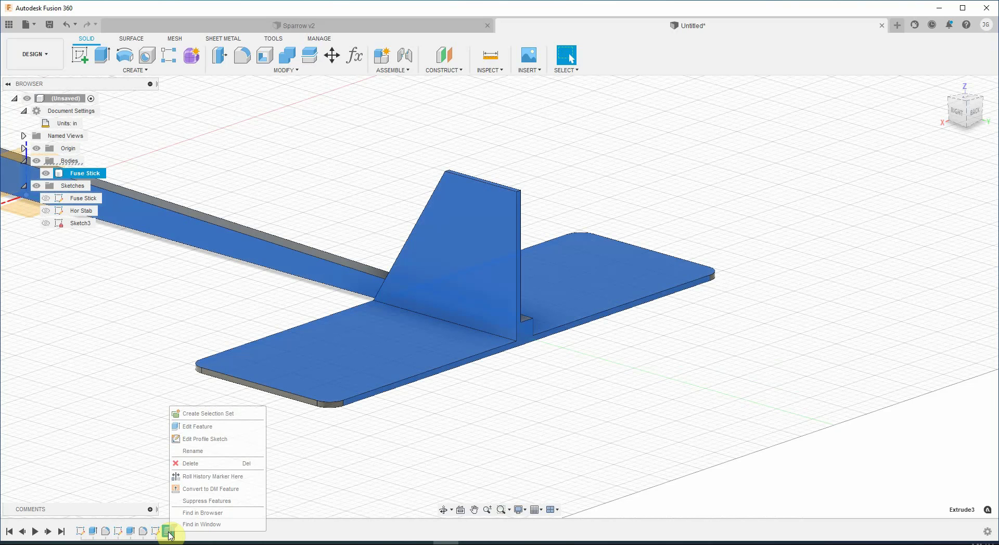
pyautogui.click(188, 428)
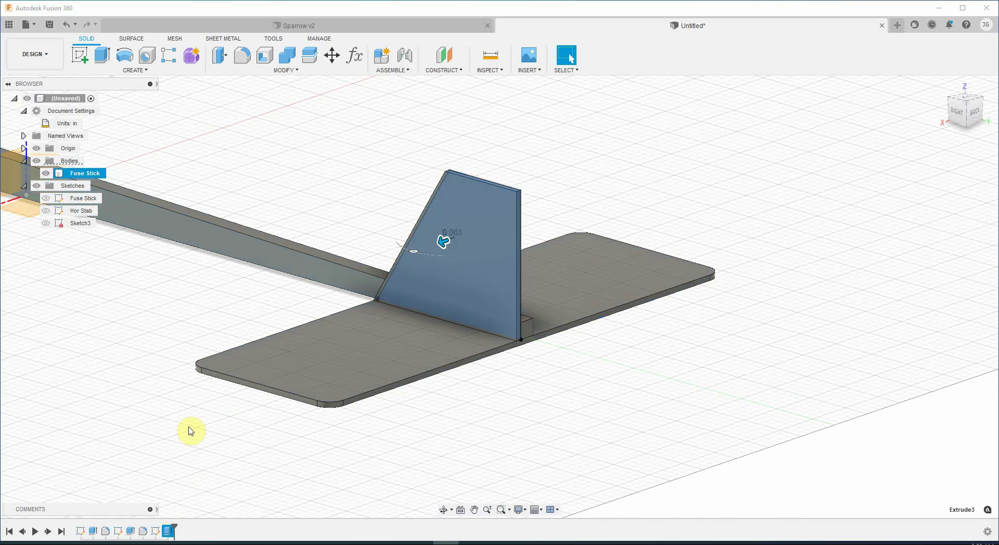
pyautogui.click(937, 276)
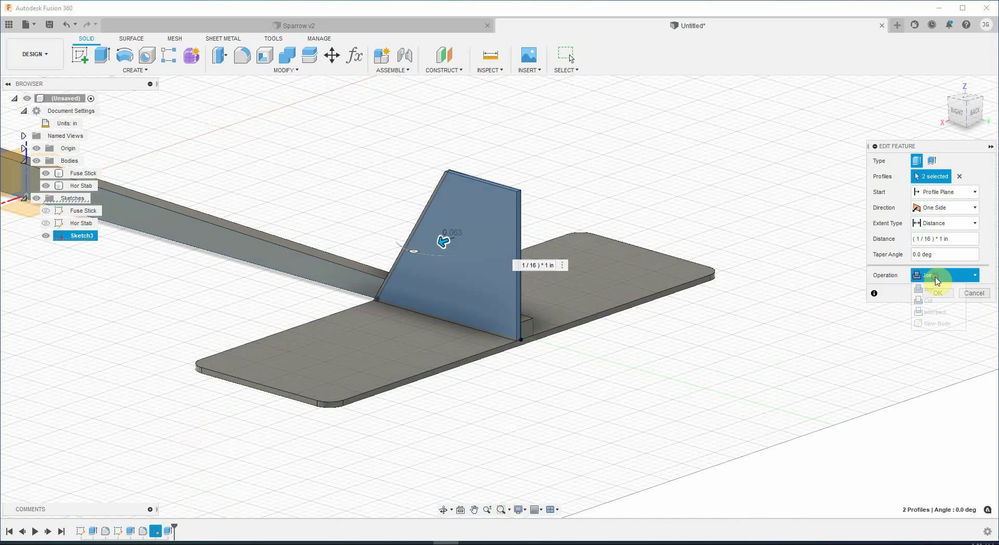
pyautogui.click(927, 324)
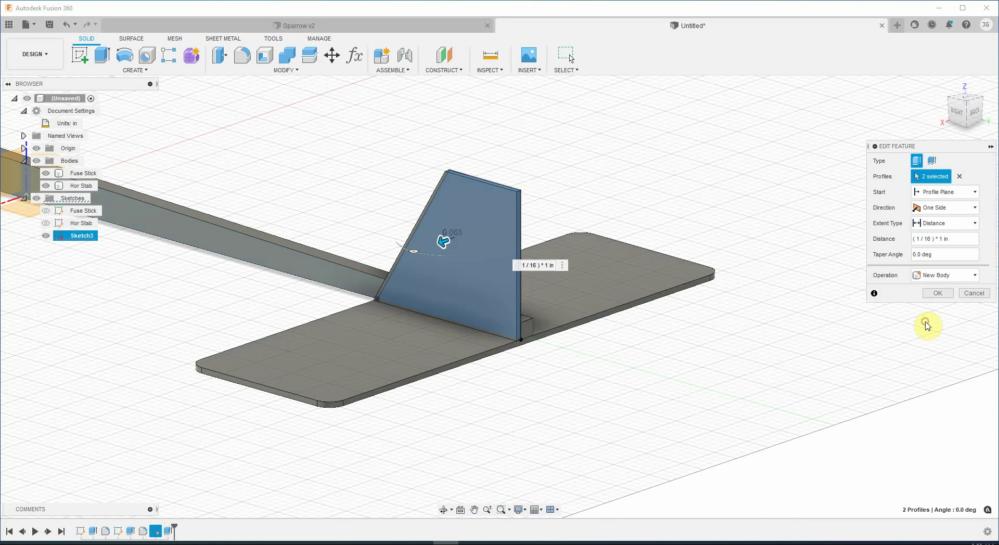
pyautogui.click(937, 292)
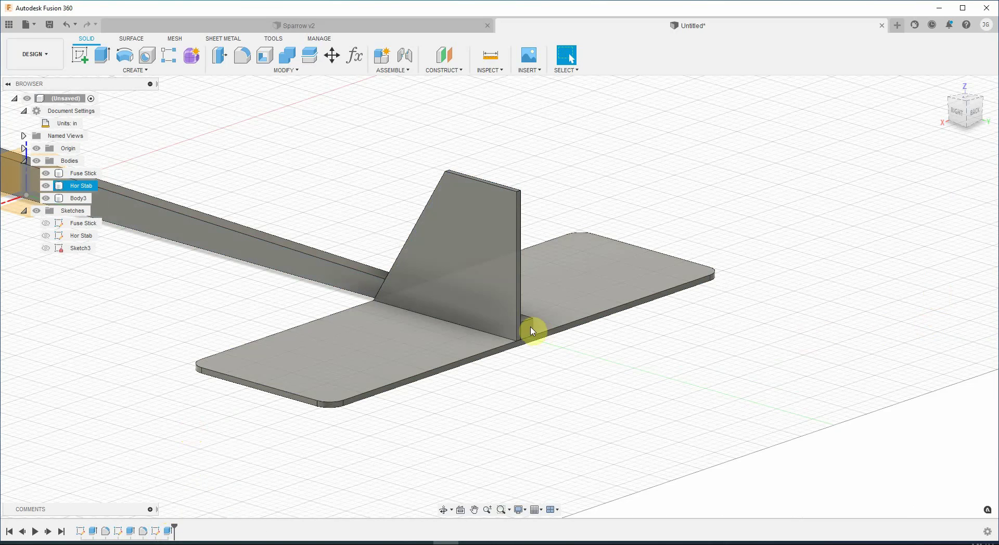
# Rename the fin's sketch as V Stab and the fin's body as V stab
pyautogui.doubleClick(75, 249)
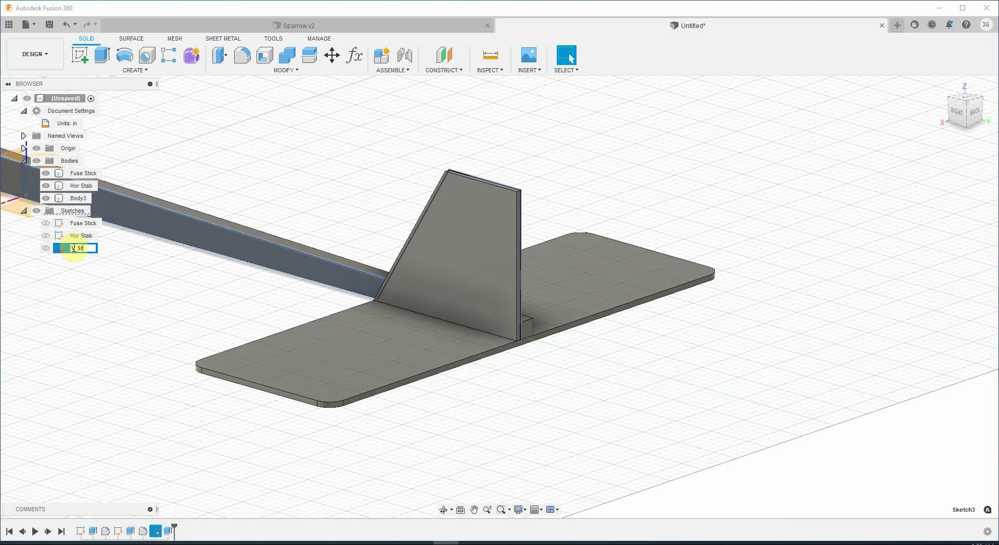
pyautogui.write('V Stab')
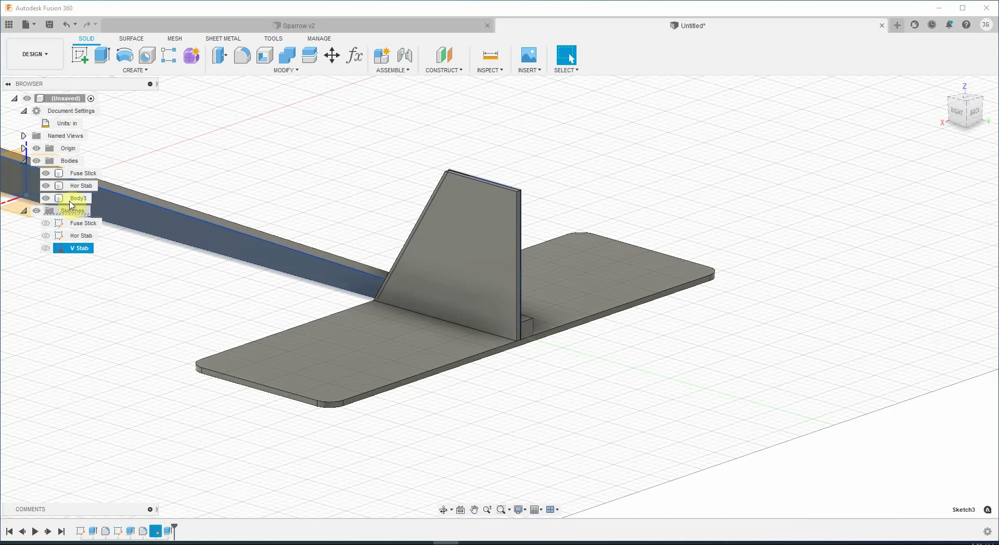
pyautogui.doubleClick(73, 199)
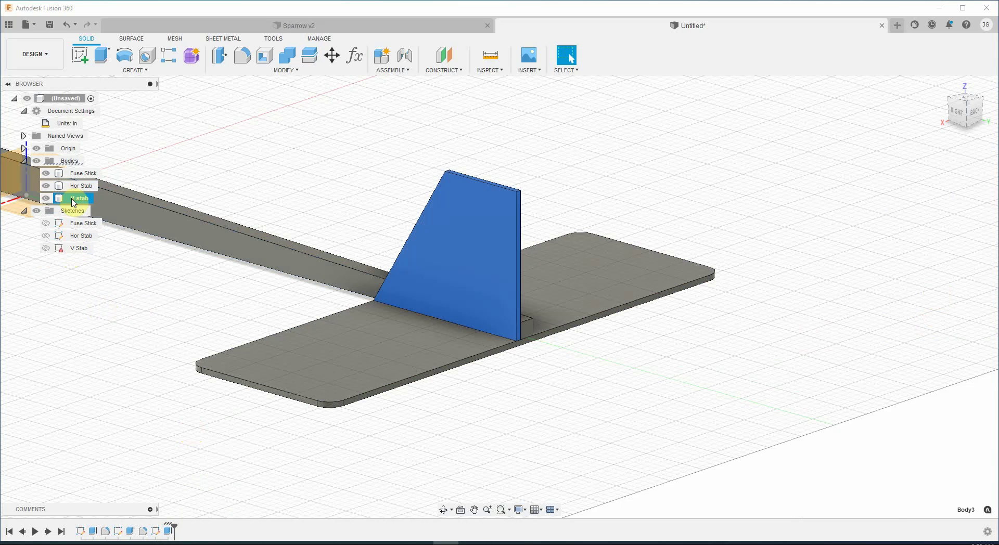
pyautogui.click(960, 114)
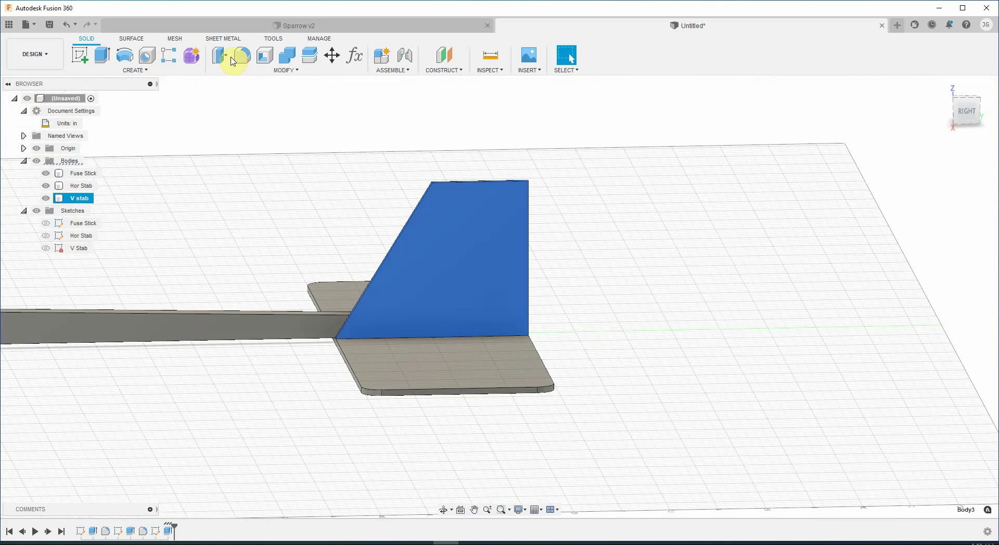
pyautogui.click(242, 59)
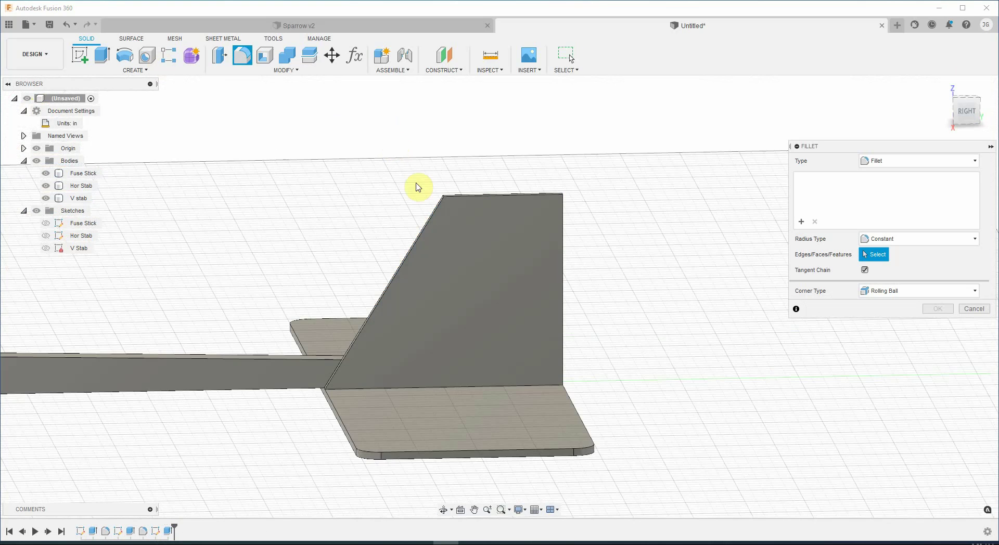
pyautogui.scroll(4, 472, 234)
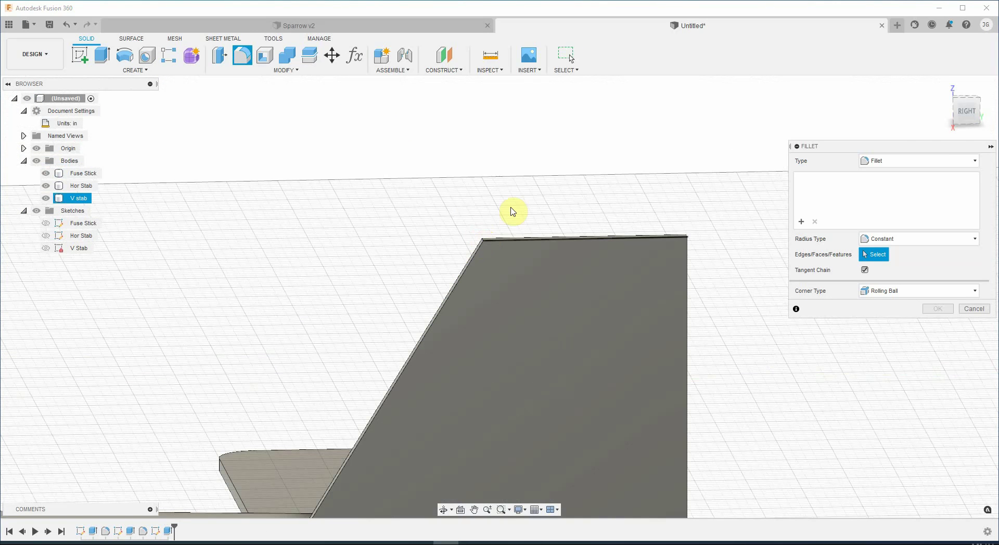
pyautogui.click(973, 116)
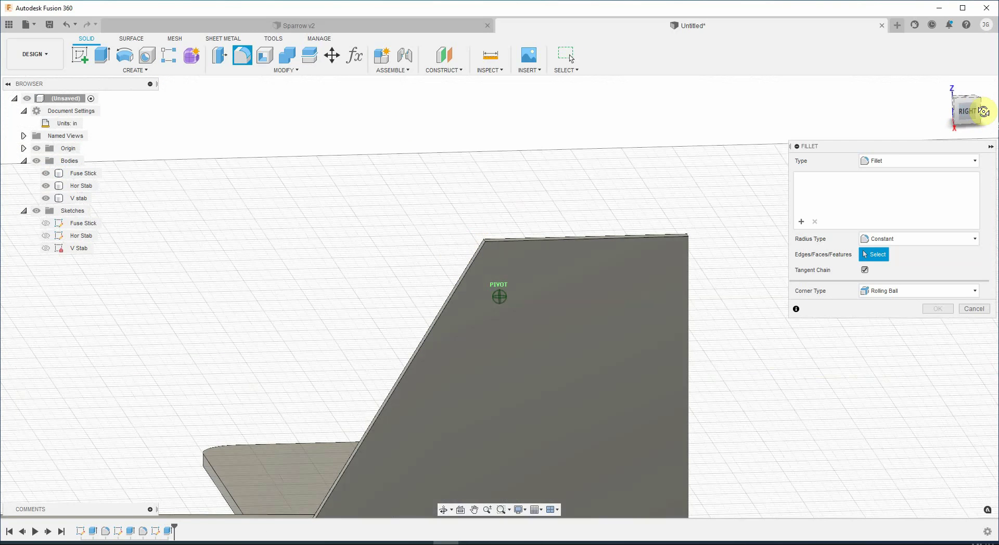
pyautogui.scroll(2, 499, 244)
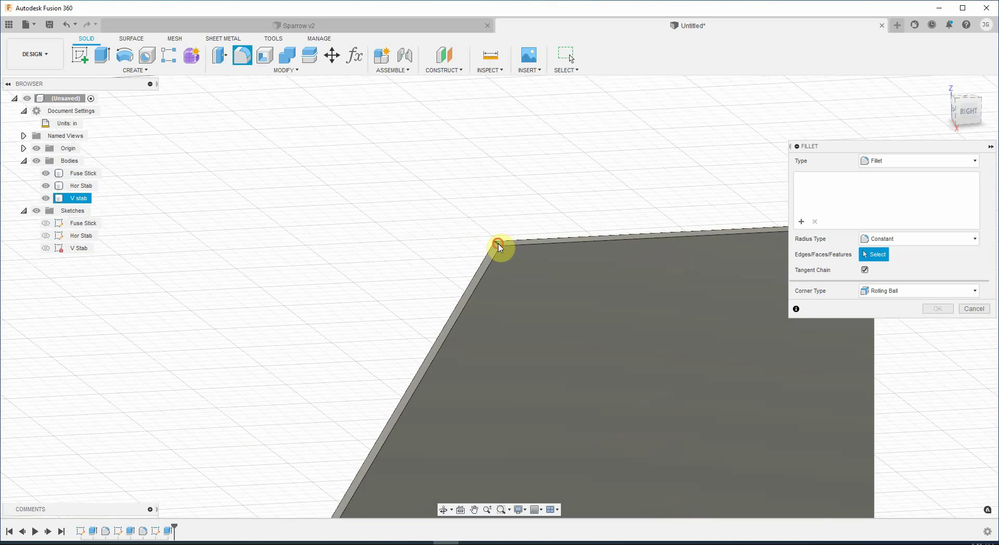
pyautogui.click(501, 244)
pyautogui.click(965, 325)
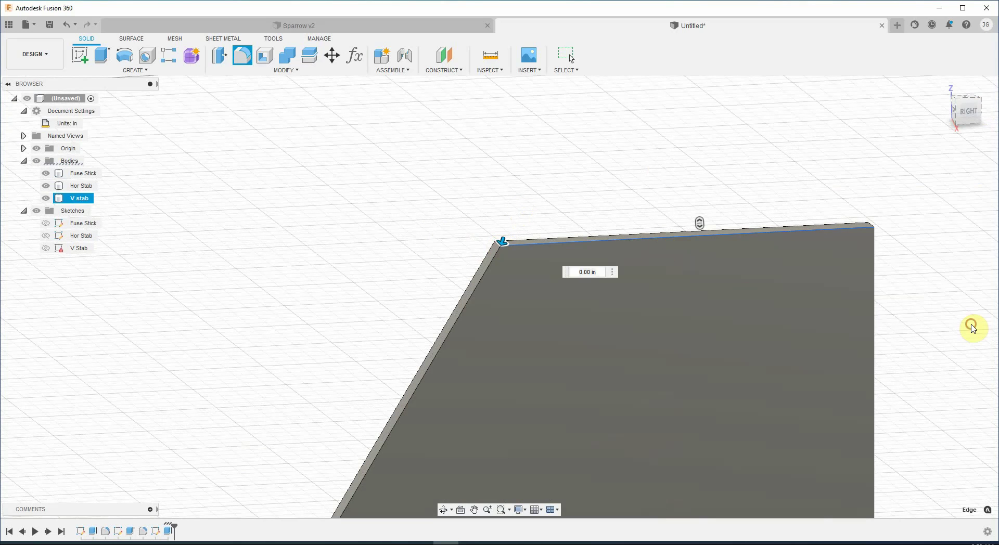
# Fillet the upper front corner edge of the vertical fin with a radius of about 0.219 in
pyautogui.click(242, 55)
pyautogui.scroll(1, 520, 255)
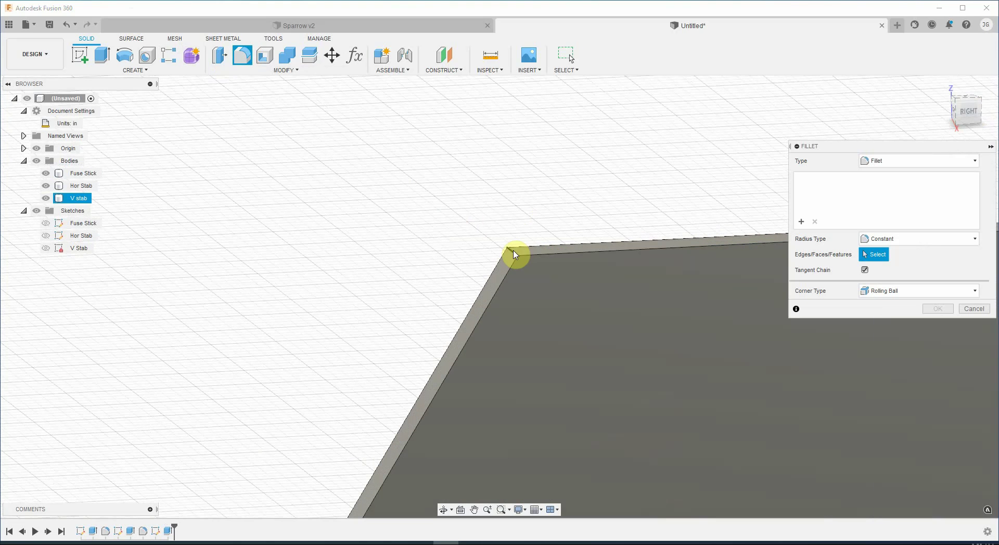
pyautogui.click(506, 246)
pyautogui.moveTo(506, 247); pyautogui.dragTo(519, 263)
pyautogui.scroll(-3, 200, 286)
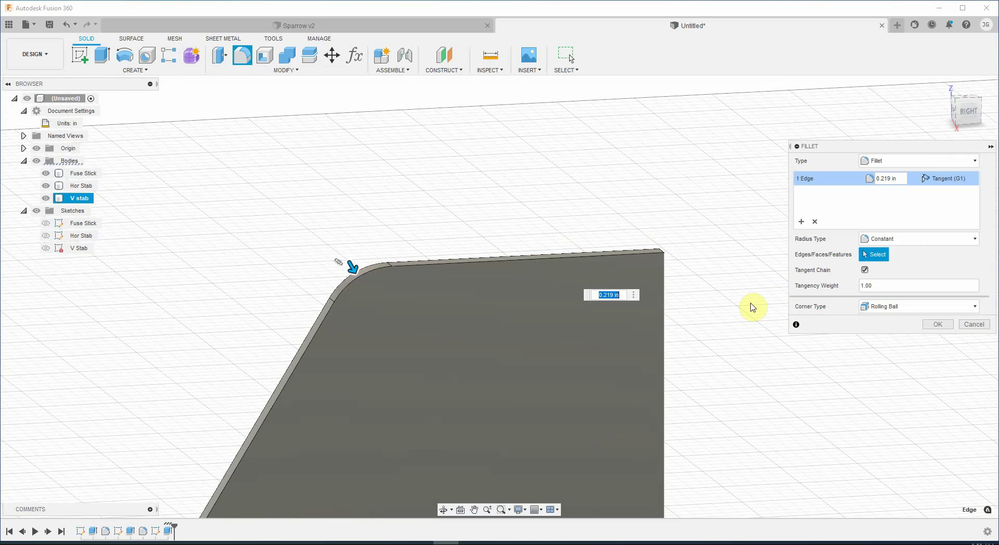
pyautogui.click(938, 325)
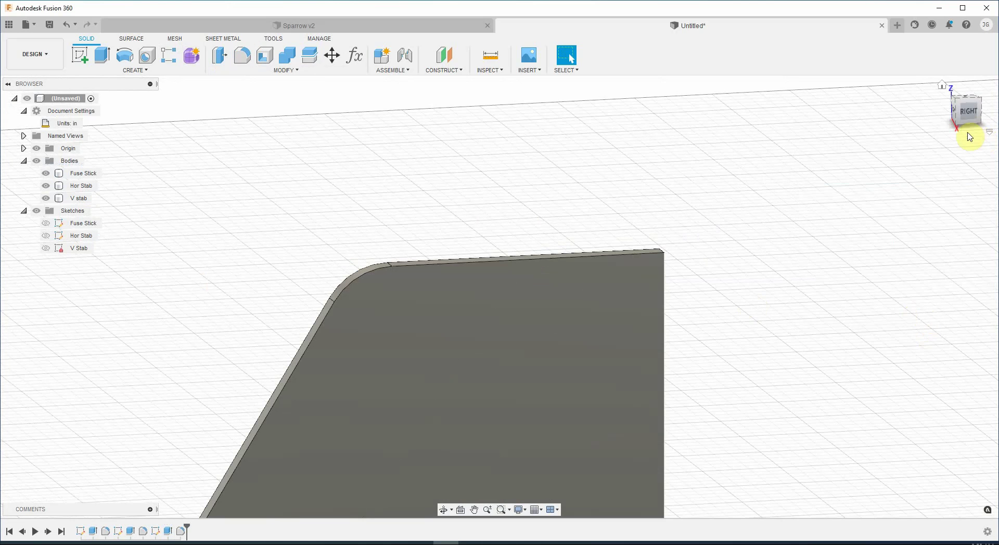
# Fillet the upper rear corner edge of the vertical fin with a radius of about 0.036 in
pyautogui.moveTo(963, 116)
pyautogui.keyDown('shift'); pyautogui.mouseDown(button='middle')
pyautogui.moveTo(941, 131)
pyautogui.moveTo(413, 134)
pyautogui.mouseUp(button='middle'); pyautogui.keyUp('shift')
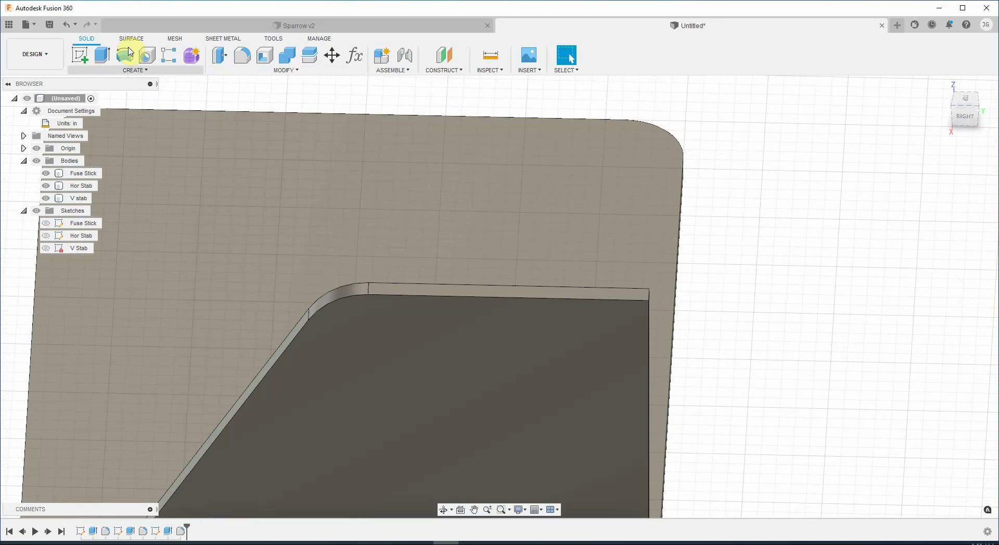
pyautogui.click(242, 56)
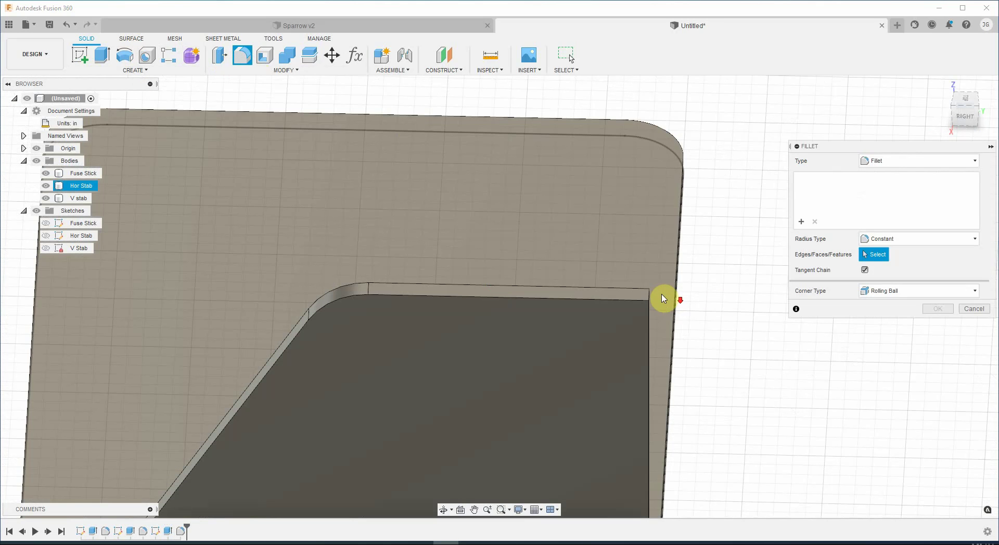
pyautogui.scroll(3, 623, 298)
pyautogui.click(625, 311)
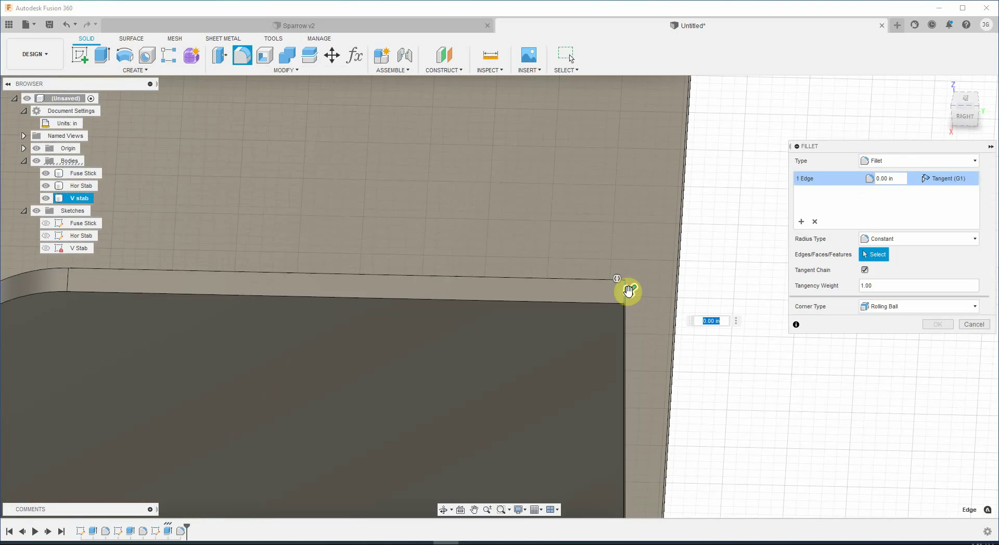
pyautogui.moveTo(631, 290); pyautogui.dragTo(622, 295)
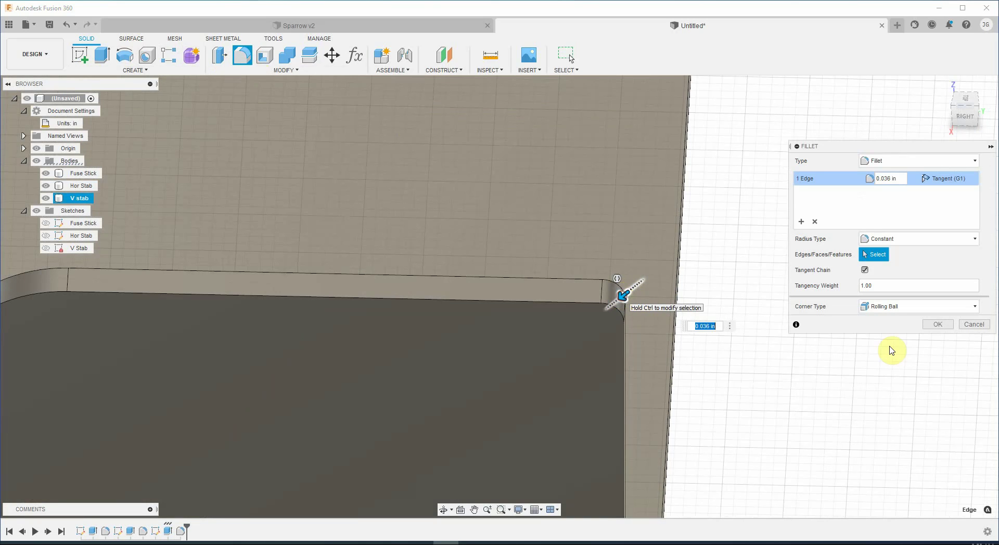
pyautogui.click(939, 324)
# Start a new sketch on the long top face of the fuselage stick and activate the Line tool
pyautogui.click(943, 86)
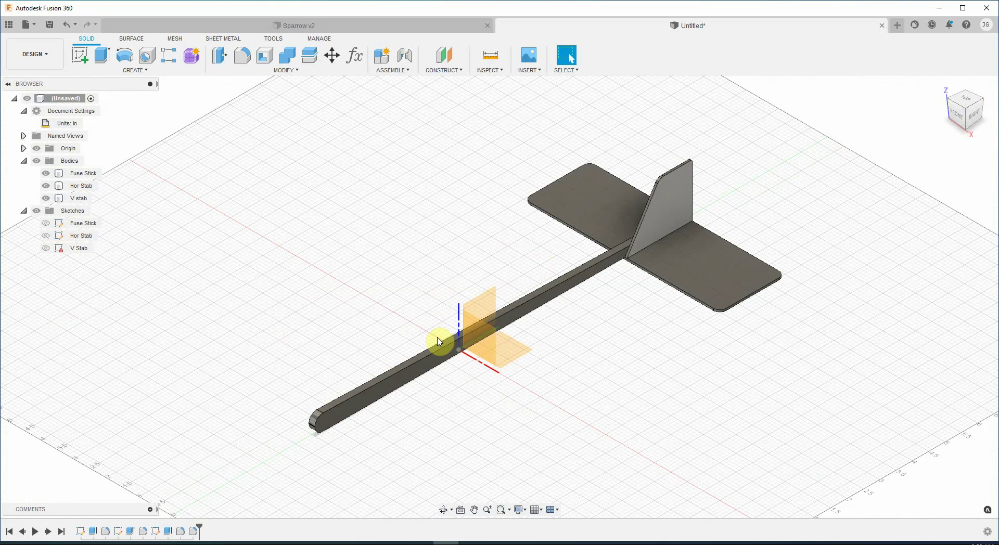
pyautogui.scroll(2, 443, 346)
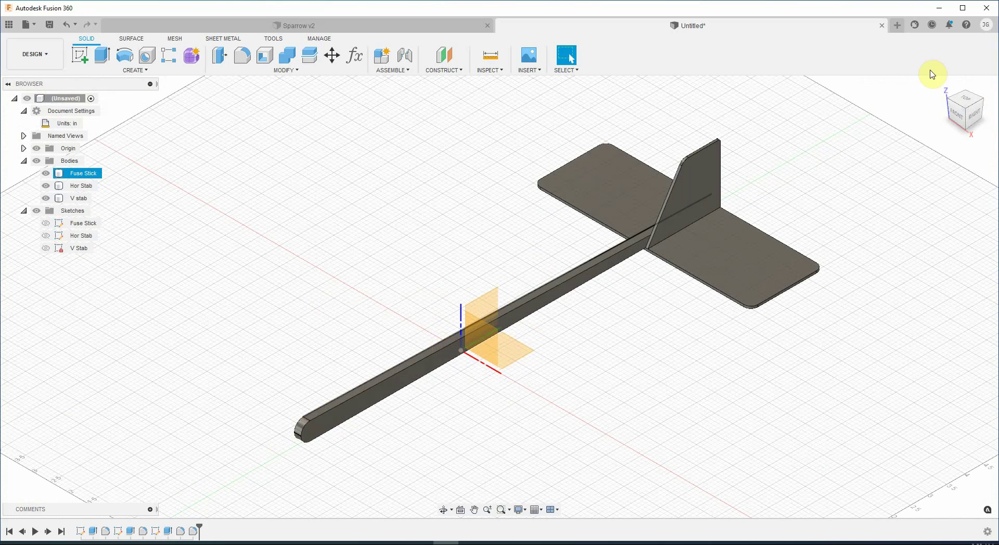
pyautogui.click(952, 86)
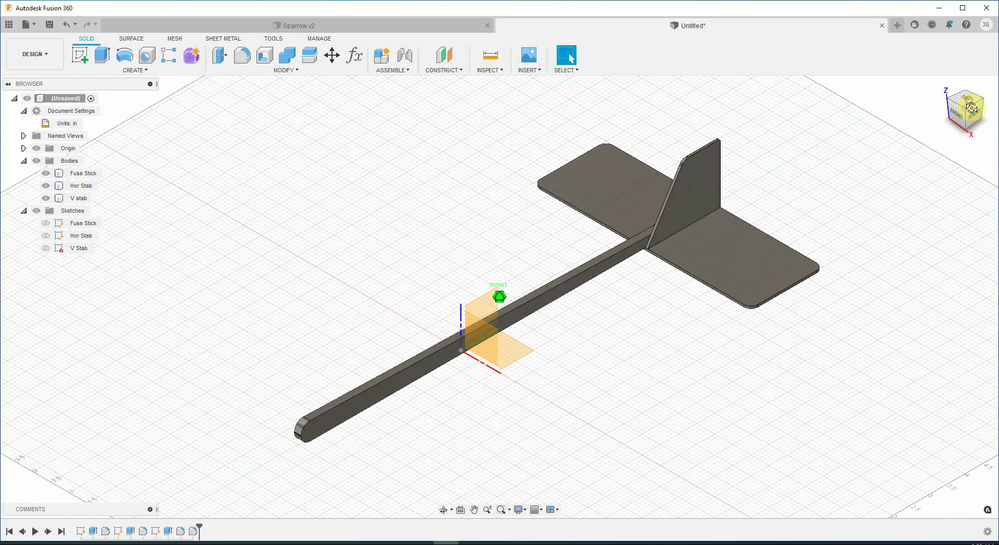
pyautogui.click(970, 104)
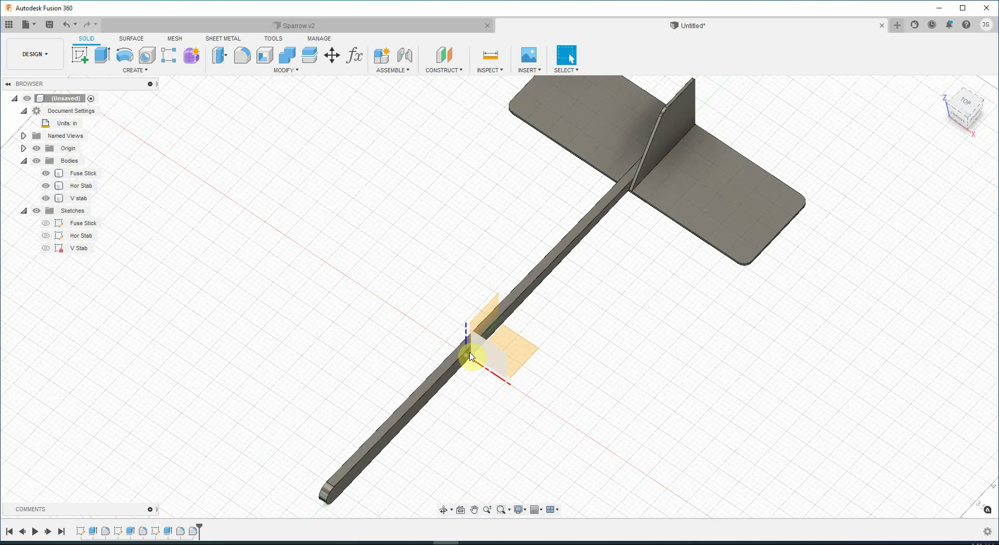
pyautogui.click(456, 362)
pyautogui.click(456, 361)
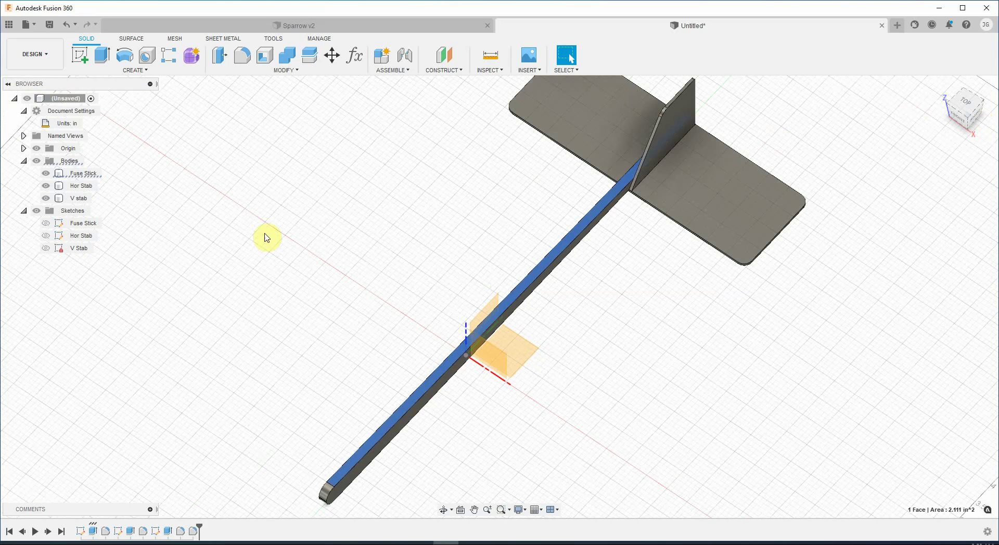
pyautogui.click(85, 62)
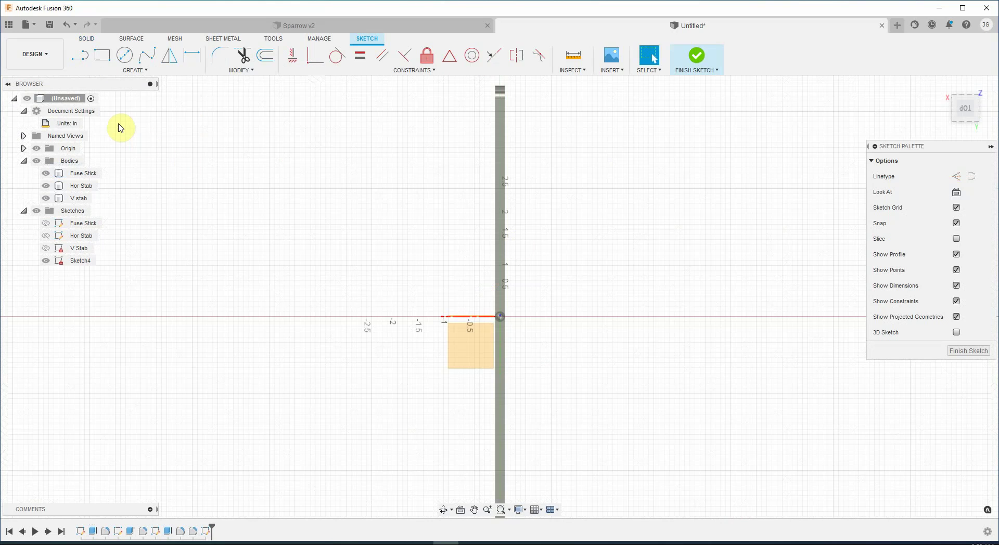
pyautogui.click(82, 58)
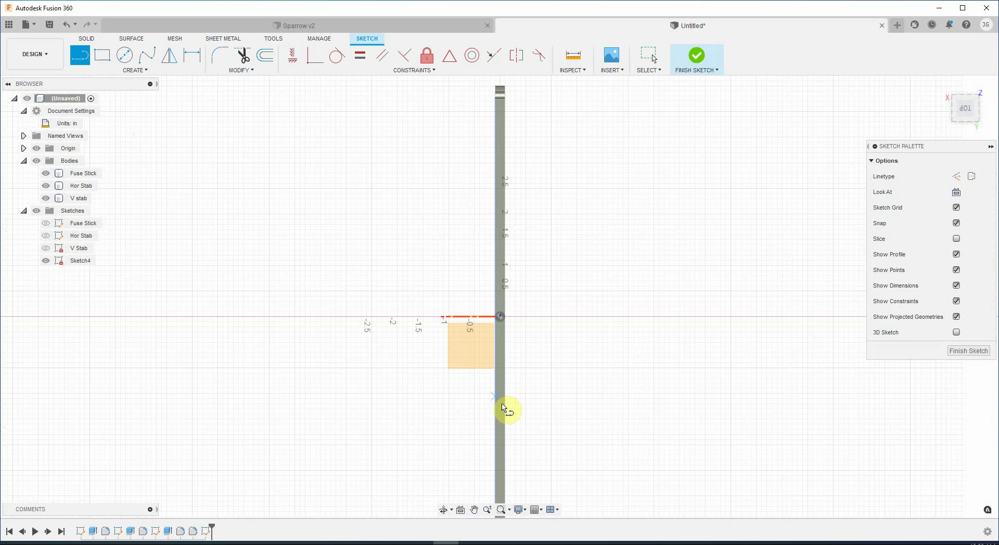
# Draw a 6 in line perpendicular to the fuselage stick, starting on the stick's centreline, as the wing's straight edge
pyautogui.scroll(3, 504, 408)
pyautogui.scroll(1, 503, 409)
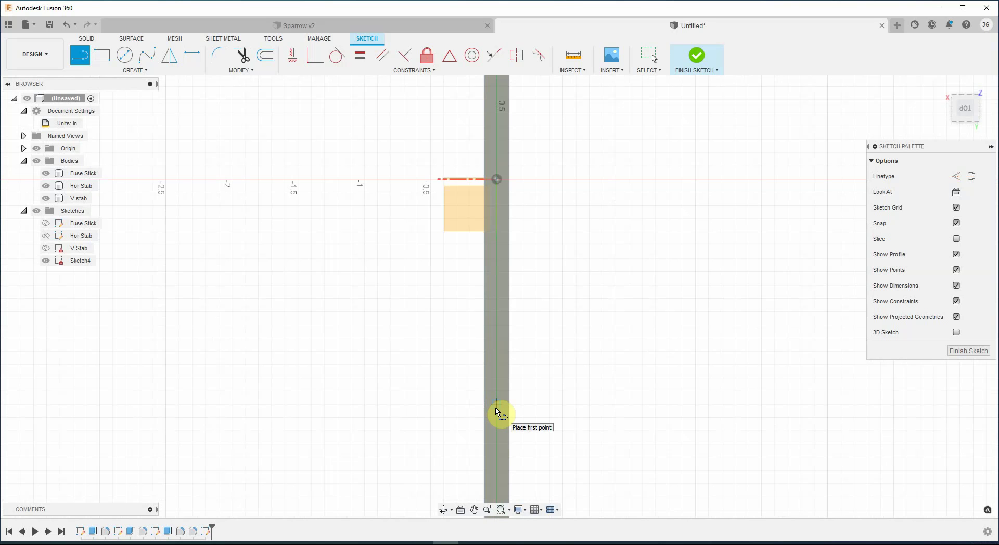
pyautogui.scroll(3, 499, 412)
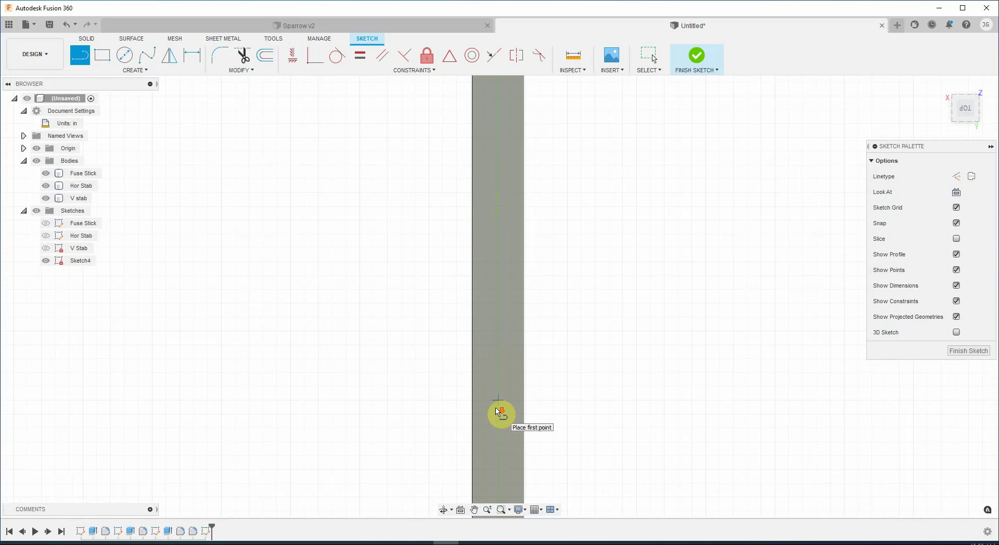
pyautogui.scroll(1, 497, 412)
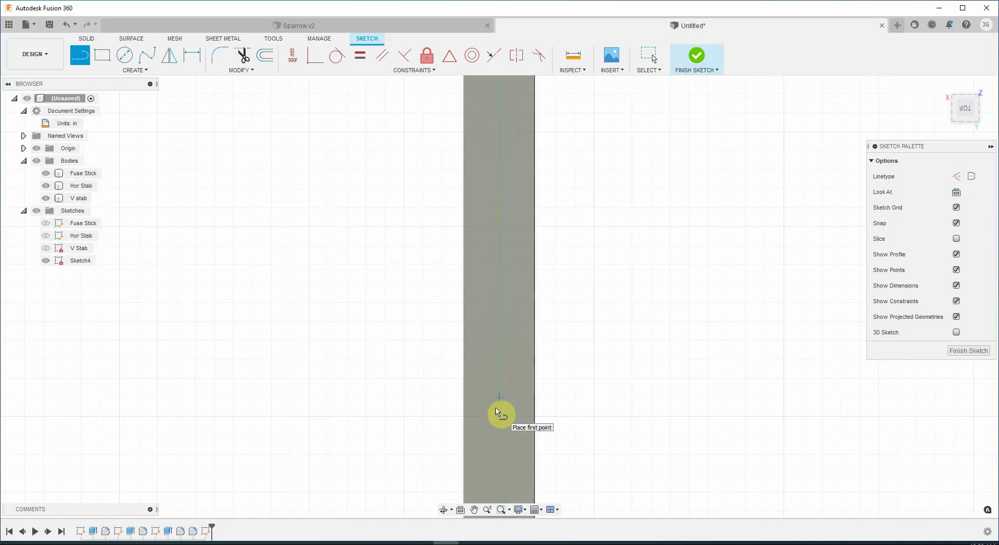
pyautogui.scroll(-2, 497, 411)
pyautogui.scroll(-2, 497, 412)
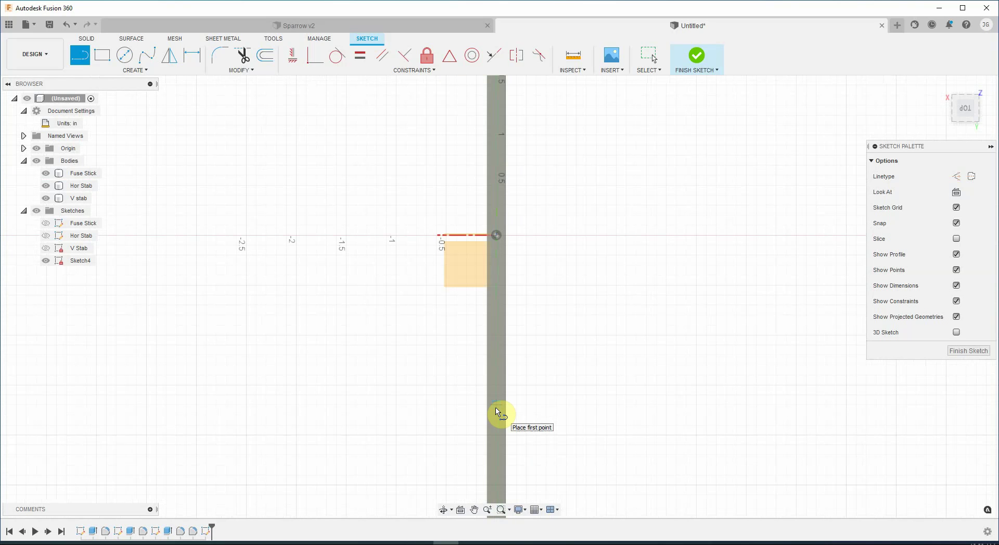
pyautogui.click(497, 411)
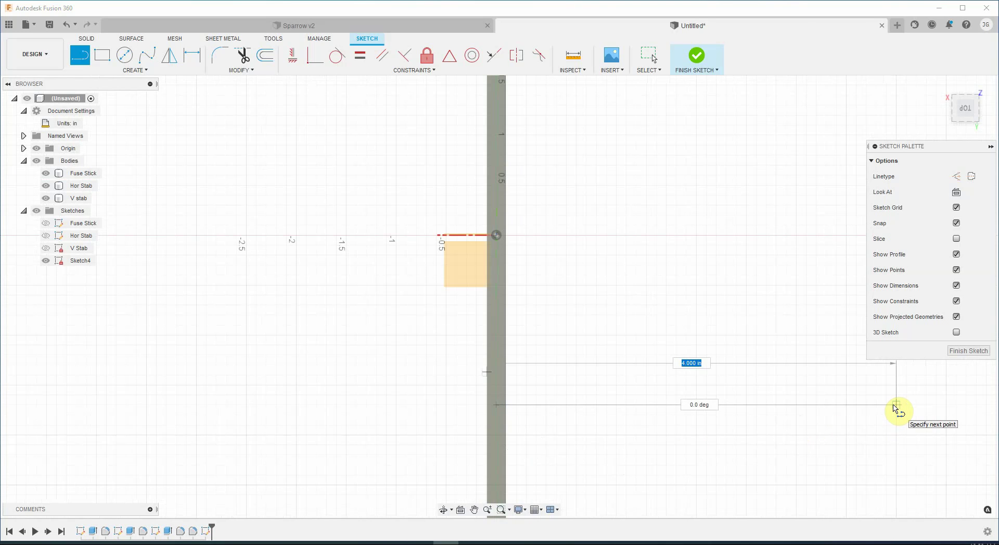
pyautogui.write('6')
pyautogui.press('Tab')
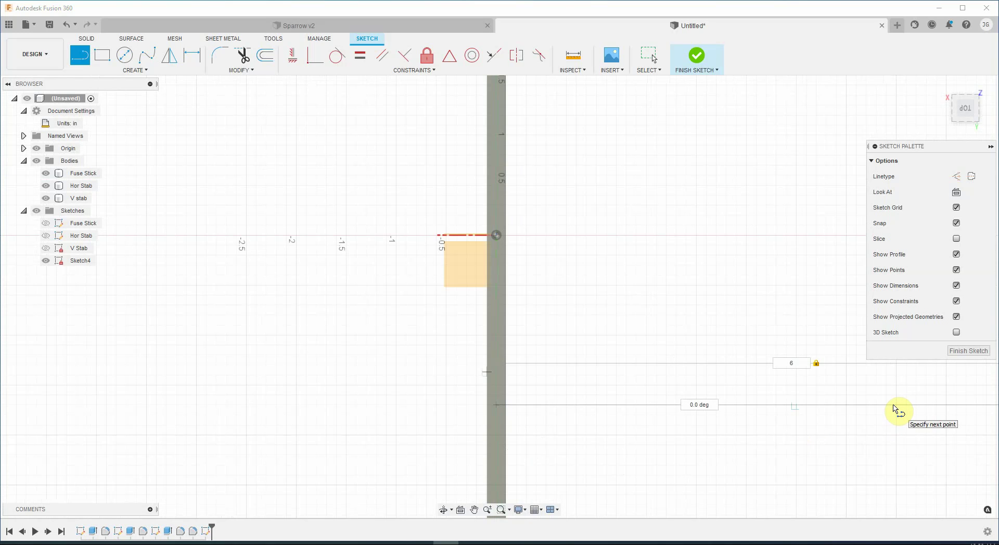
pyautogui.press('Return')
pyautogui.press('Escape')
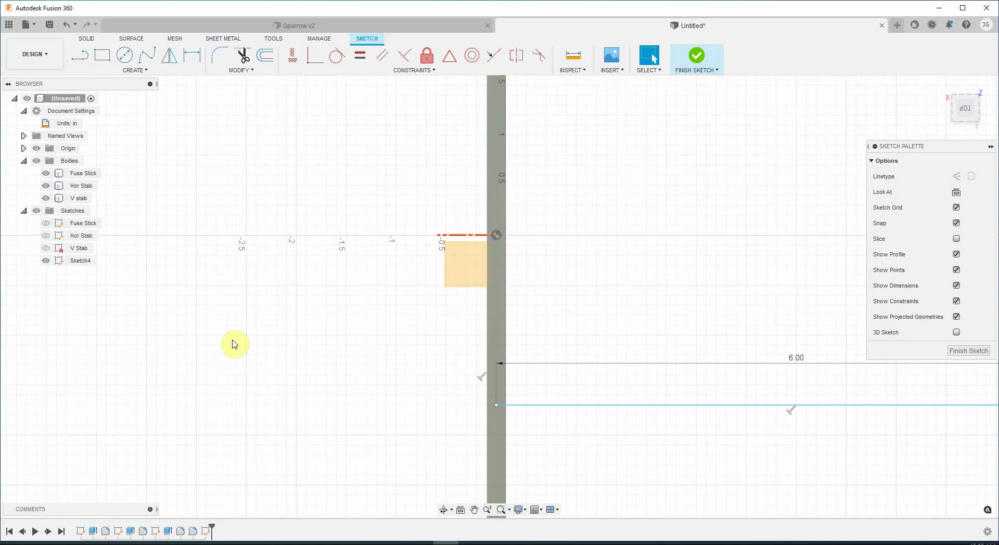
# Draw a 2.25 in wing tip line at 90 degrees from the outer end of the 6 in line, parallel to the stick
pyautogui.scroll(-3, 245, 348)
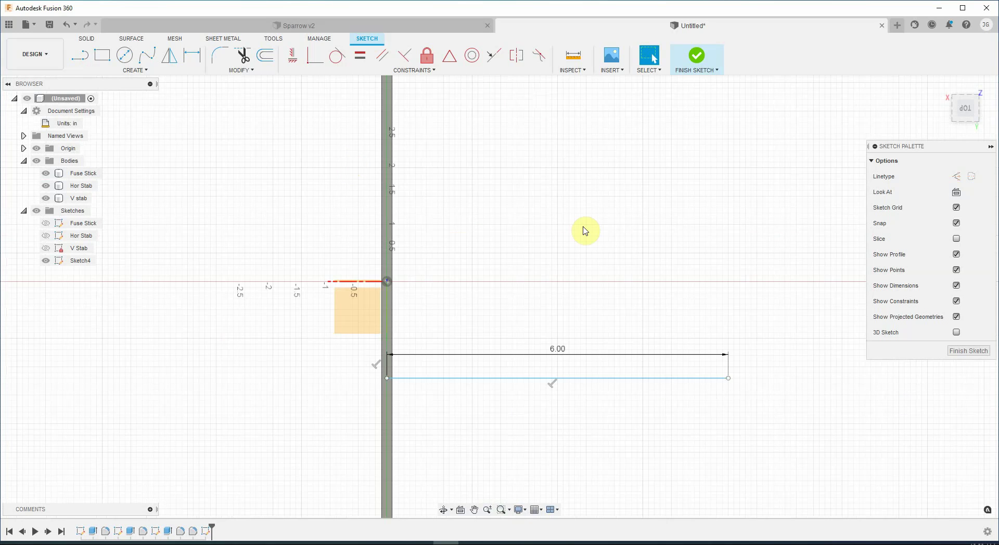
pyautogui.click(84, 55)
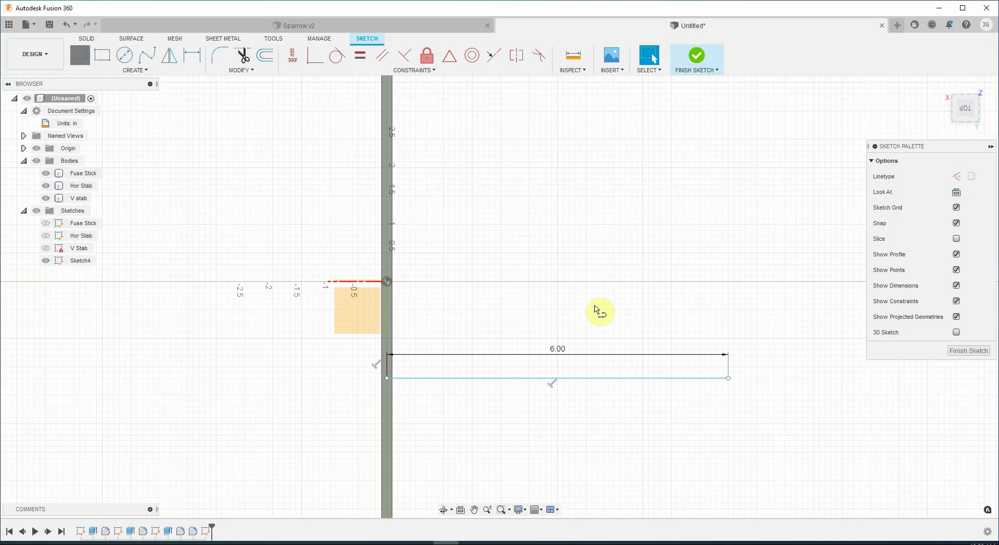
pyautogui.click(728, 378)
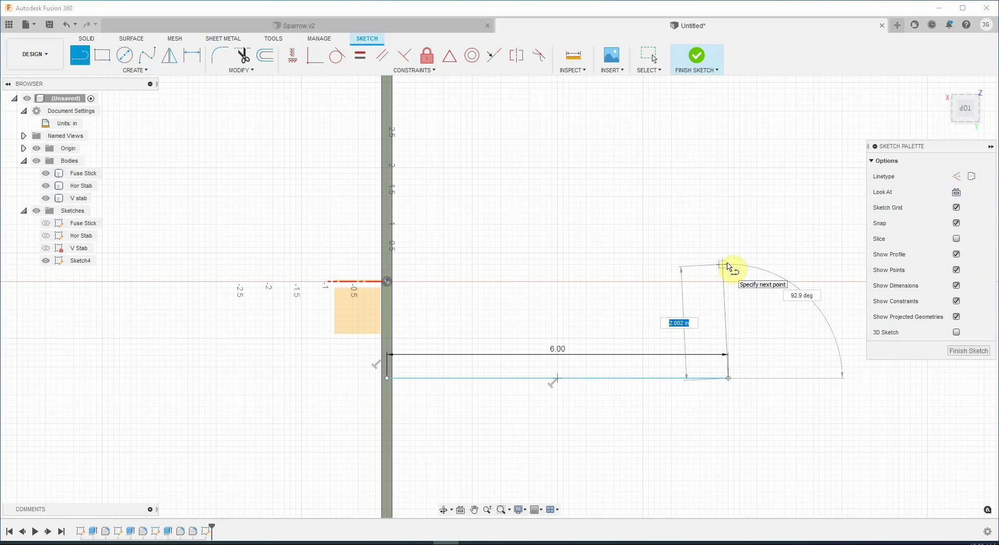
pyautogui.write('2')
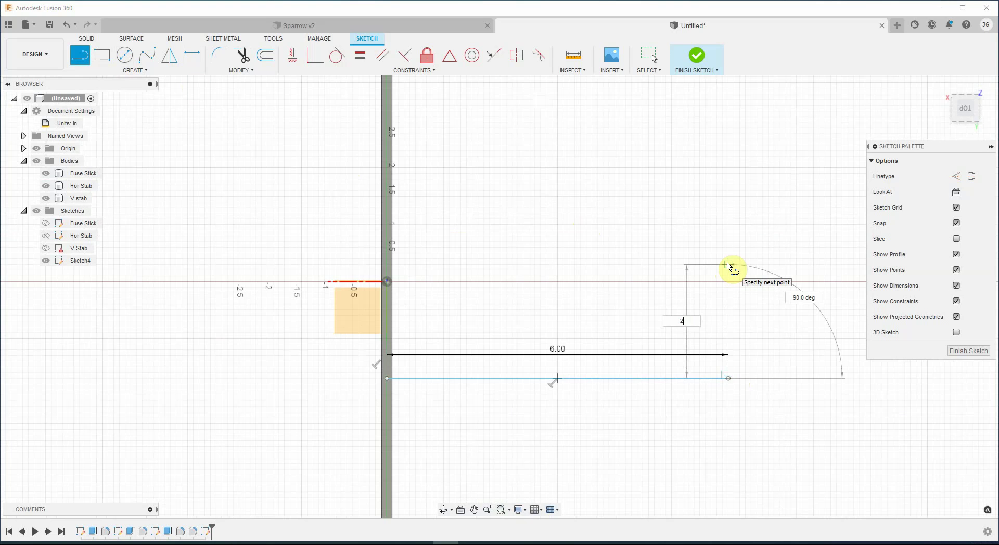
pyautogui.write('.25')
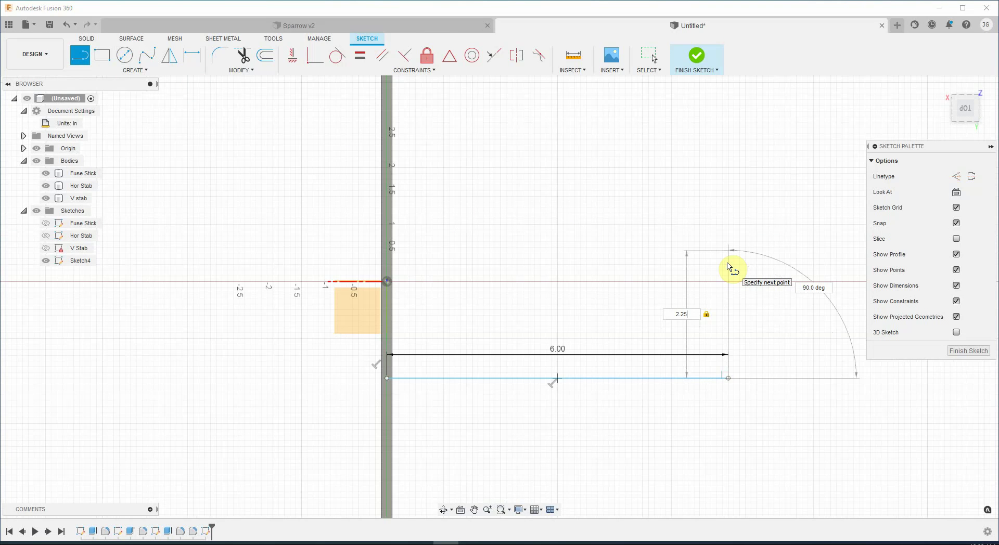
pyautogui.press('Tab')
pyautogui.write('90')
pyautogui.press('Return')
pyautogui.press('Escape')
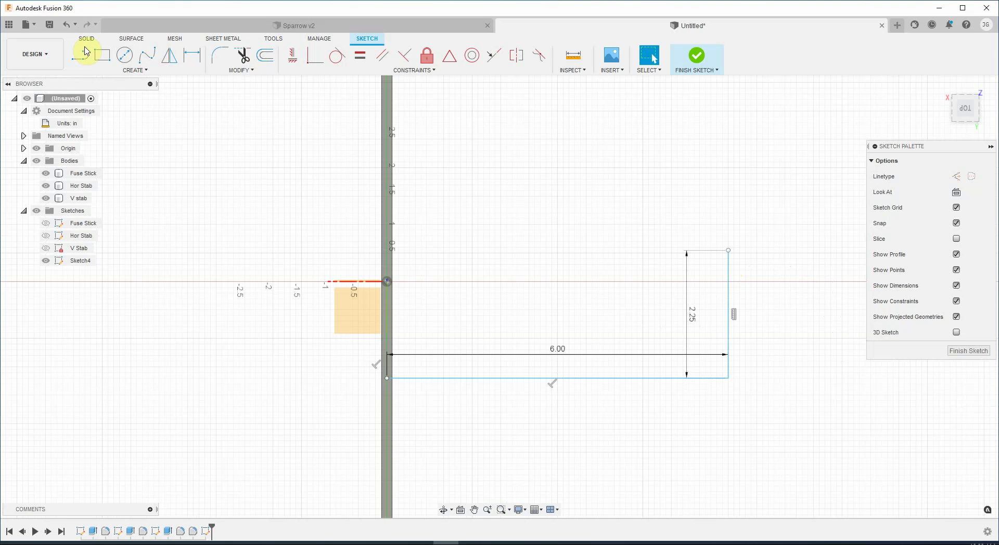
# Close the wing outline with a sloped line from the tip to the stick's centreline and a root line back to the starting point
pyautogui.press('l')
pyautogui.click(728, 250)
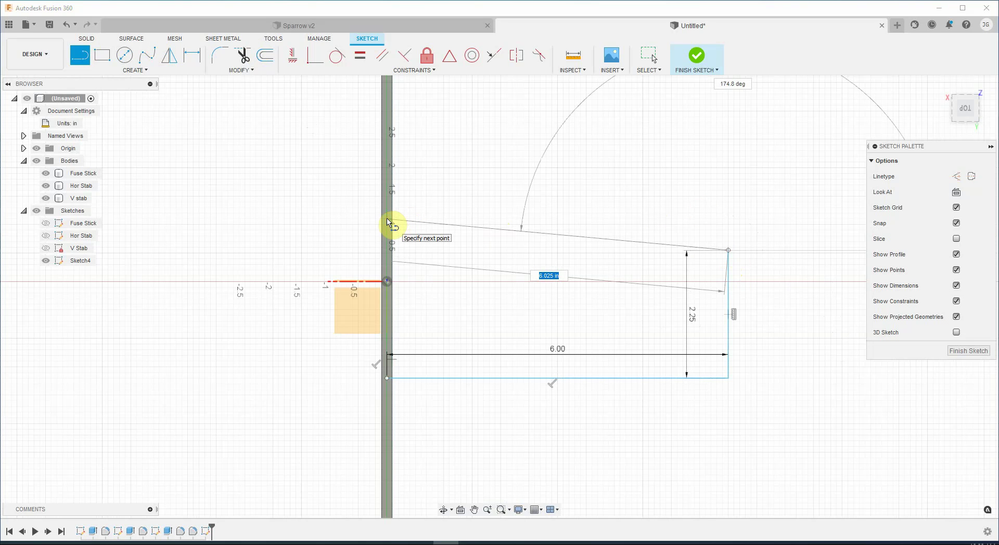
pyautogui.click(387, 220)
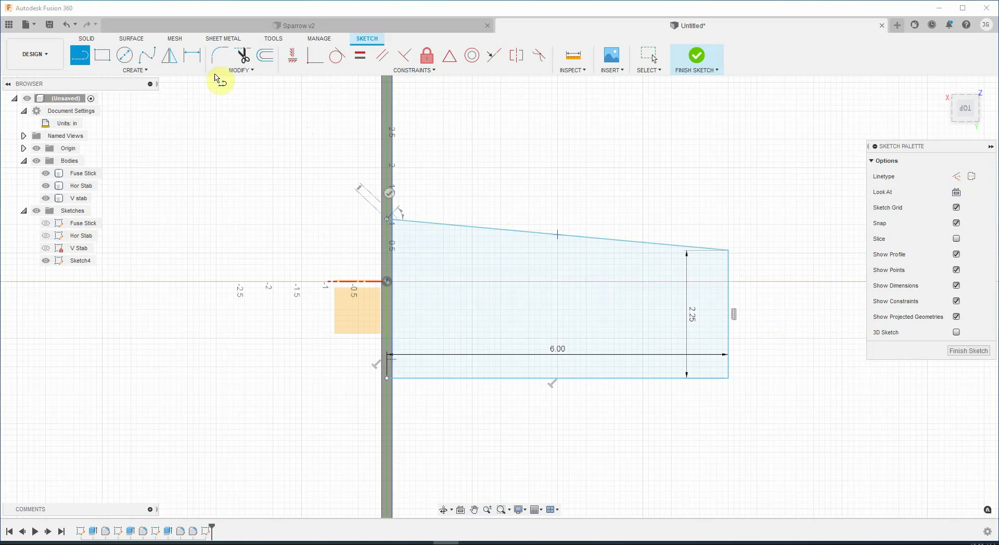
pyautogui.click(388, 379)
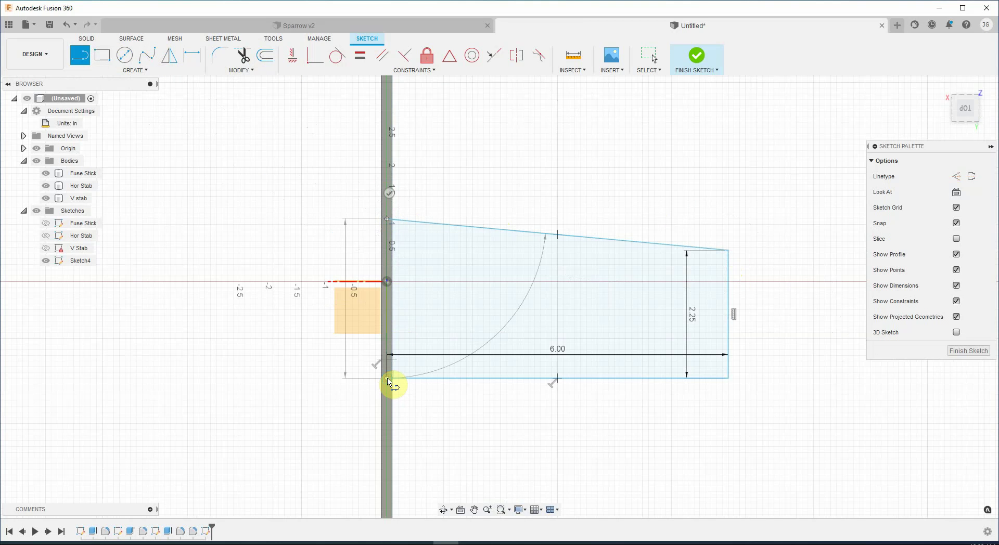
# Dimension the wing's root line along the stick's centreline to 3 in
pyautogui.click(193, 59)
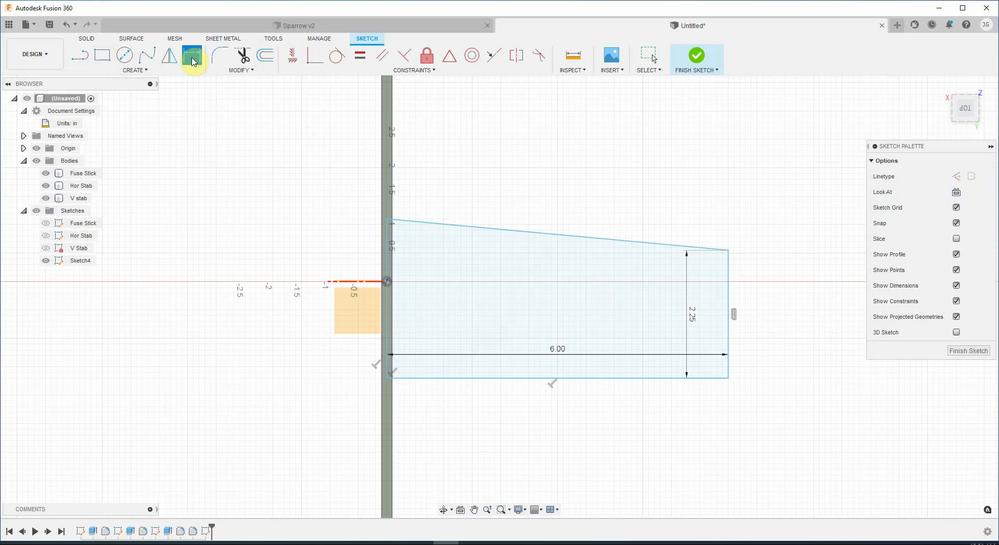
pyautogui.click(389, 250)
pyautogui.click(251, 261)
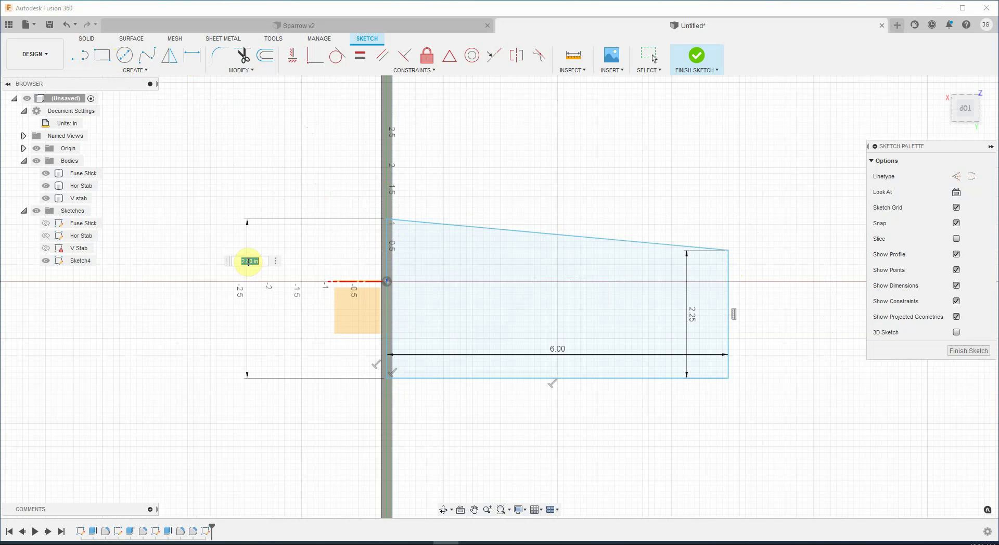
pyautogui.write('3')
pyautogui.press('Return')
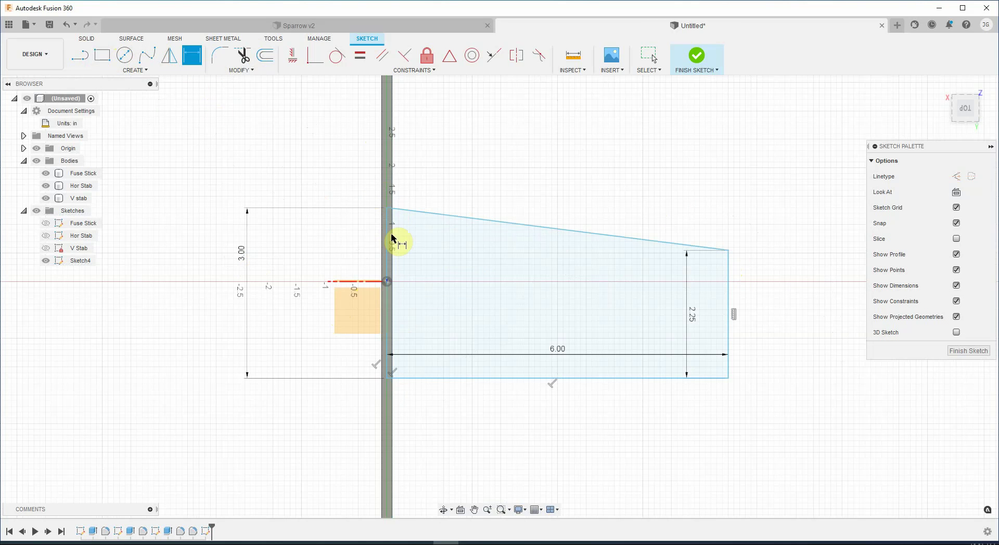
# Dimension the distance along the stick from the origin to the root corner at the sloped edge as 1.5 in
pyautogui.click(387, 281)
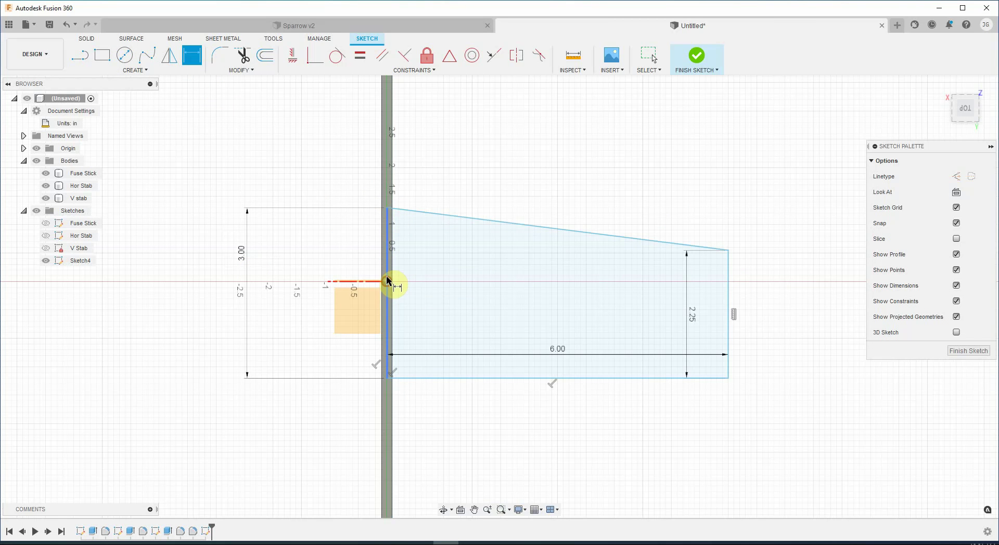
pyautogui.click(387, 209)
pyautogui.click(282, 252)
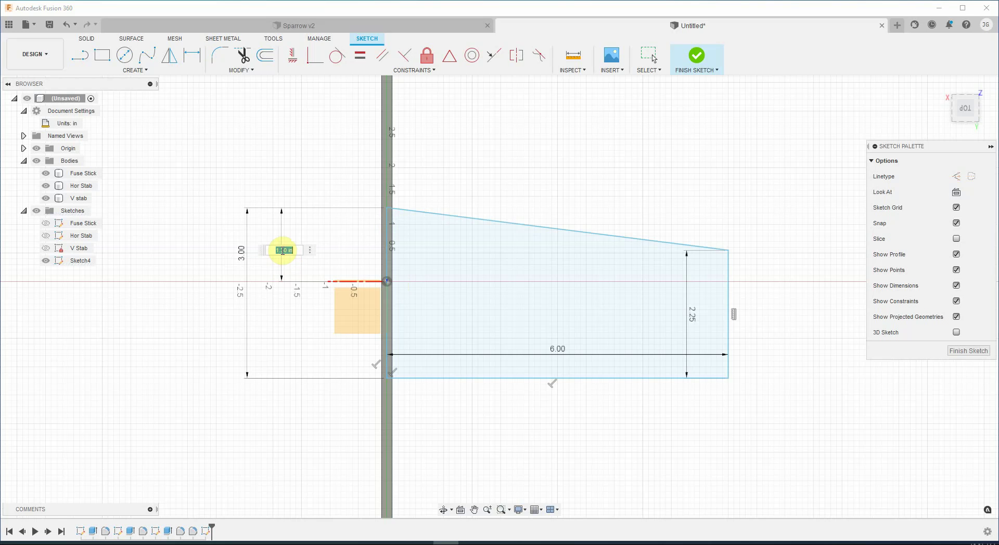
pyautogui.press('BackSpace')
pyautogui.write('1.5')
pyautogui.press('Return')
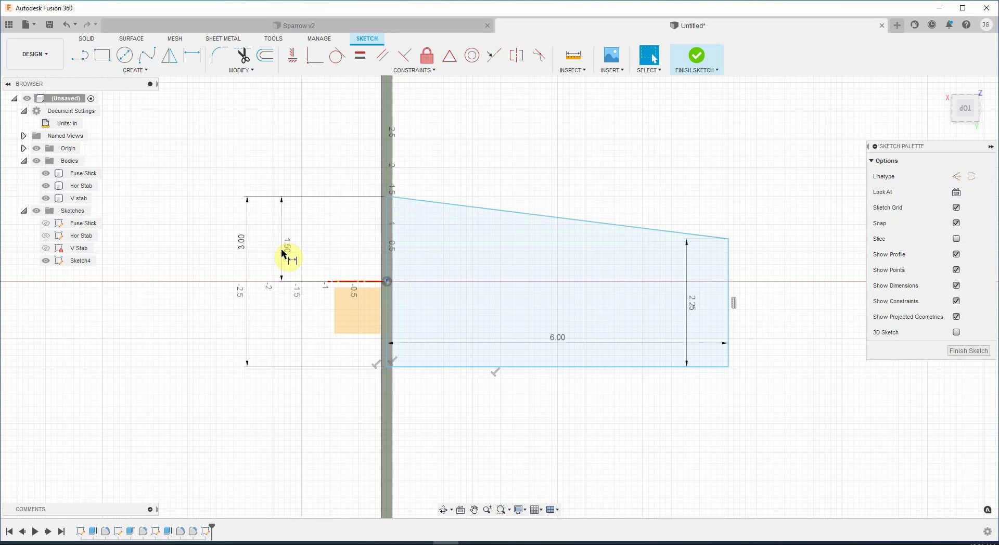
pyautogui.press('d')
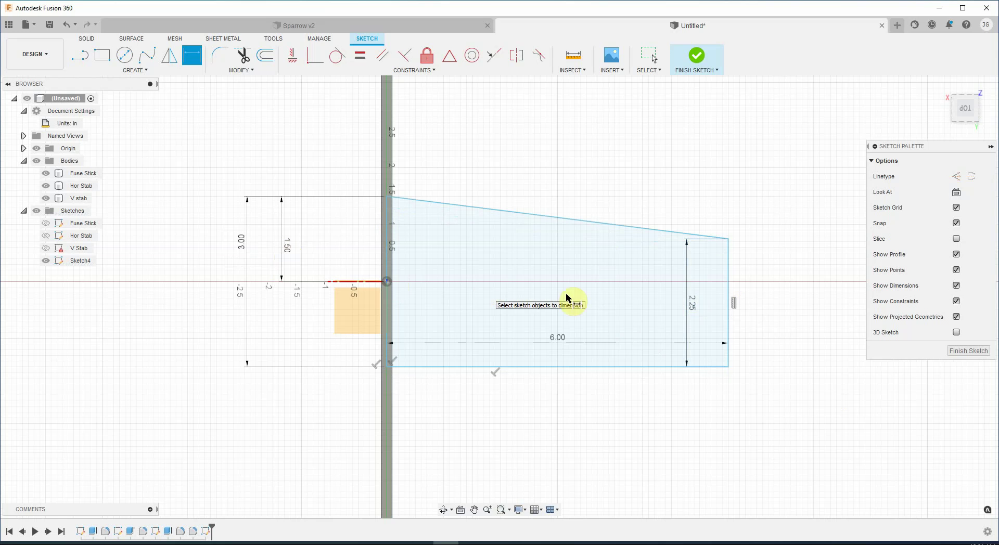
pyautogui.click(542, 216)
pyautogui.press('Escape')
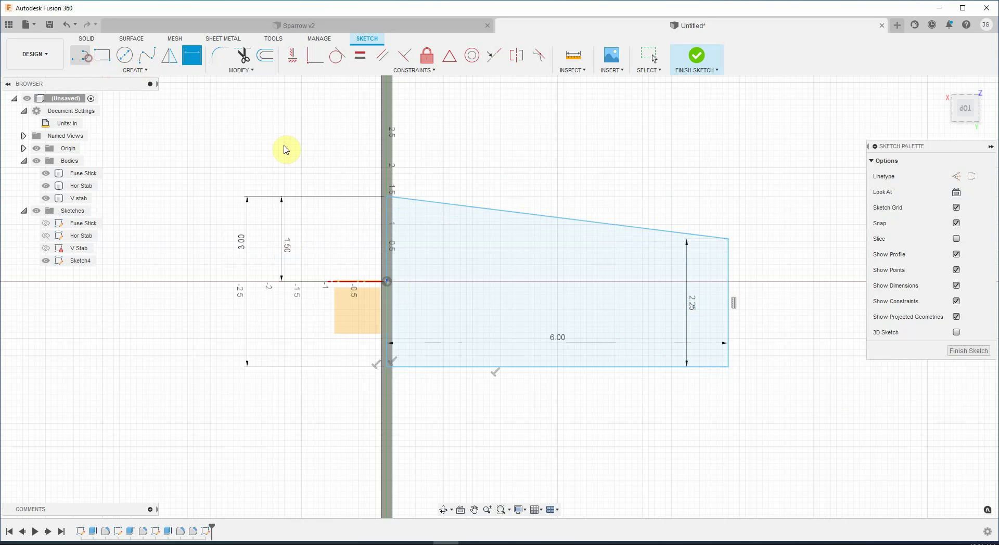
# Draw a dividing line across the wing from the sloped edge perpendicular to the straight edge, about 3.2 in from the root
pyautogui.press('l')
pyautogui.click(569, 219)
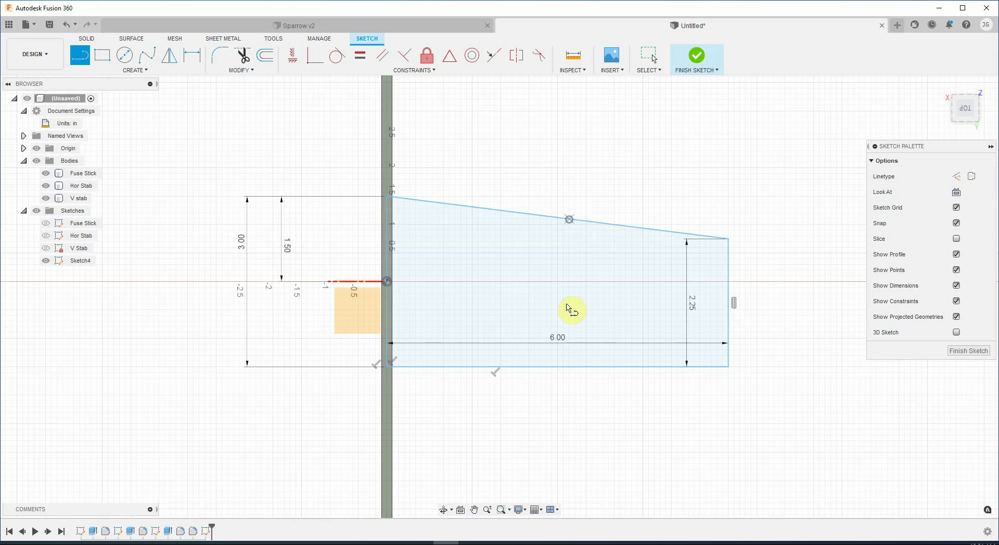
pyautogui.click(570, 367)
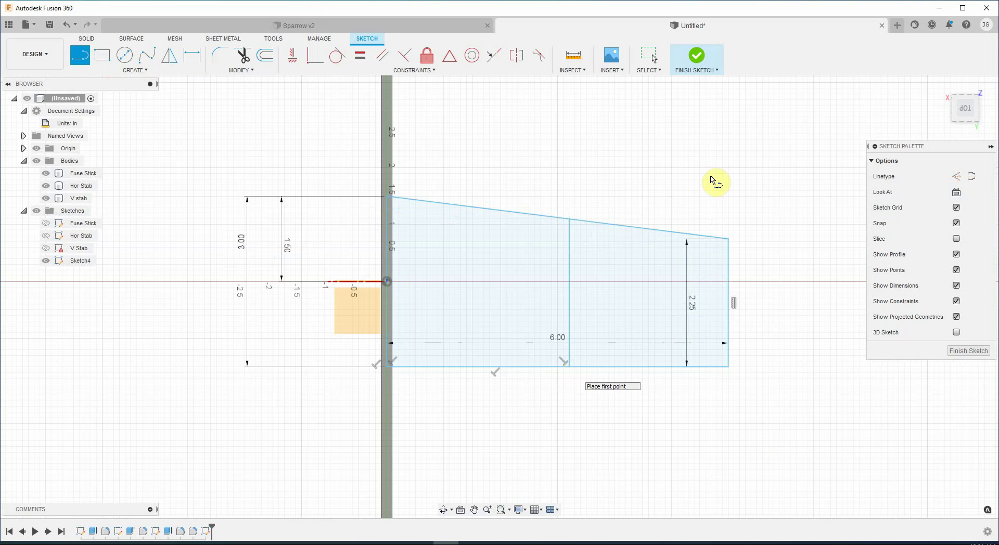
# Dimension the dividing line's distance from the wing's root line to 3 in
pyautogui.click(191, 56)
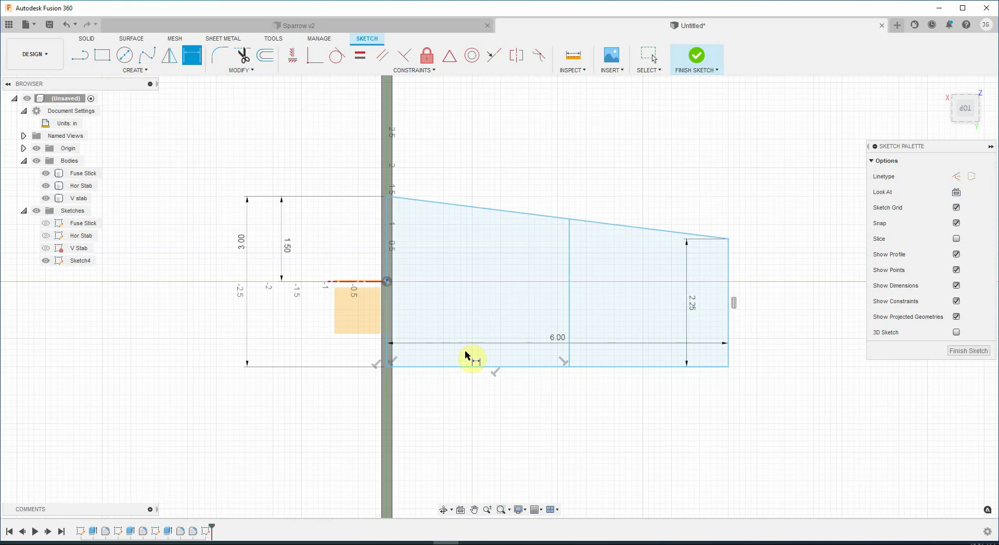
pyautogui.click(388, 318)
pyautogui.click(569, 324)
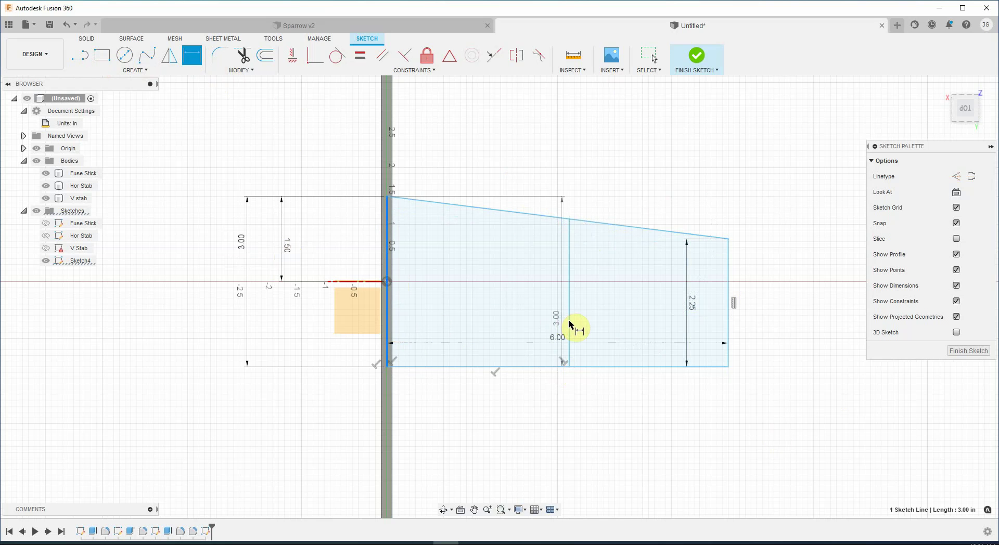
pyautogui.click(481, 422)
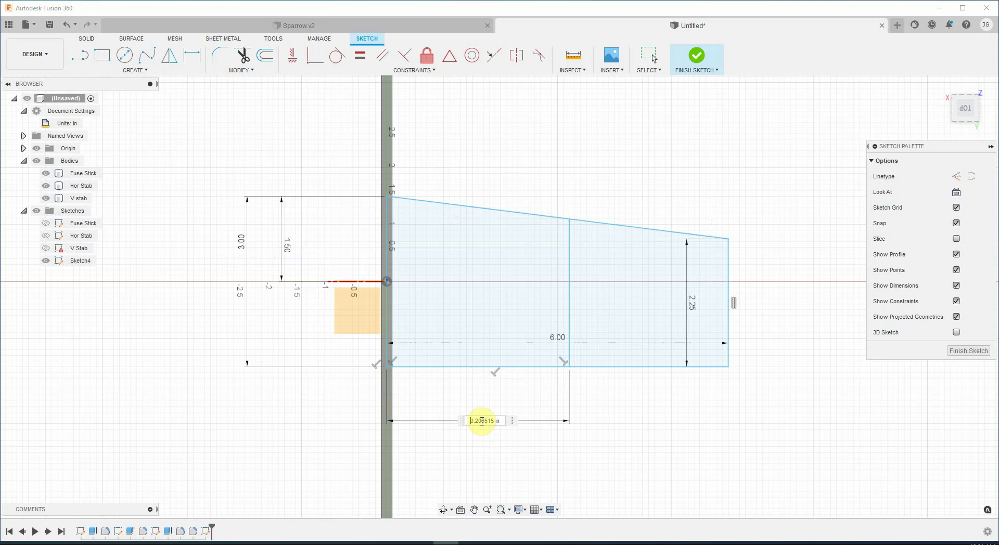
pyautogui.doubleClick(482, 421)
pyautogui.write('3')
pyautogui.press('Return')
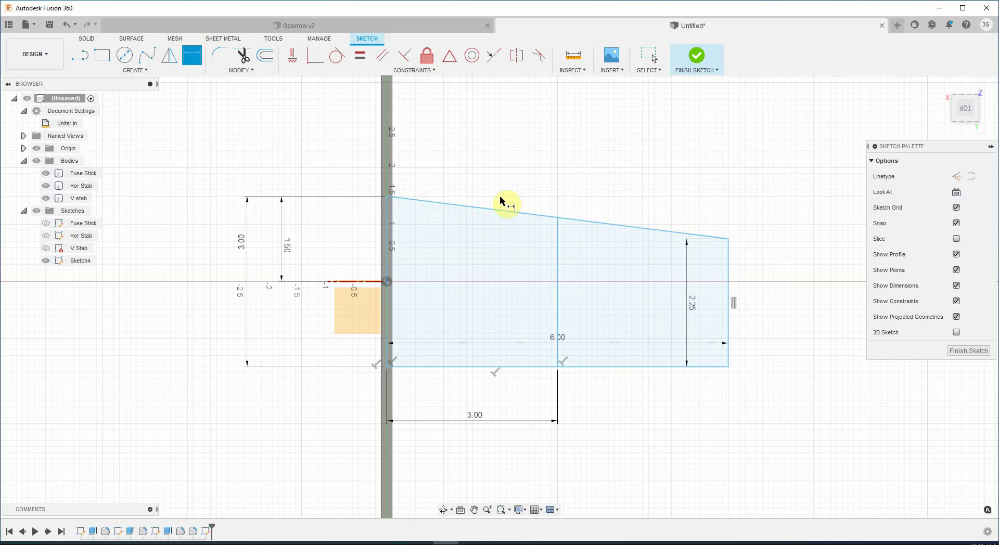
pyautogui.click(392, 206)
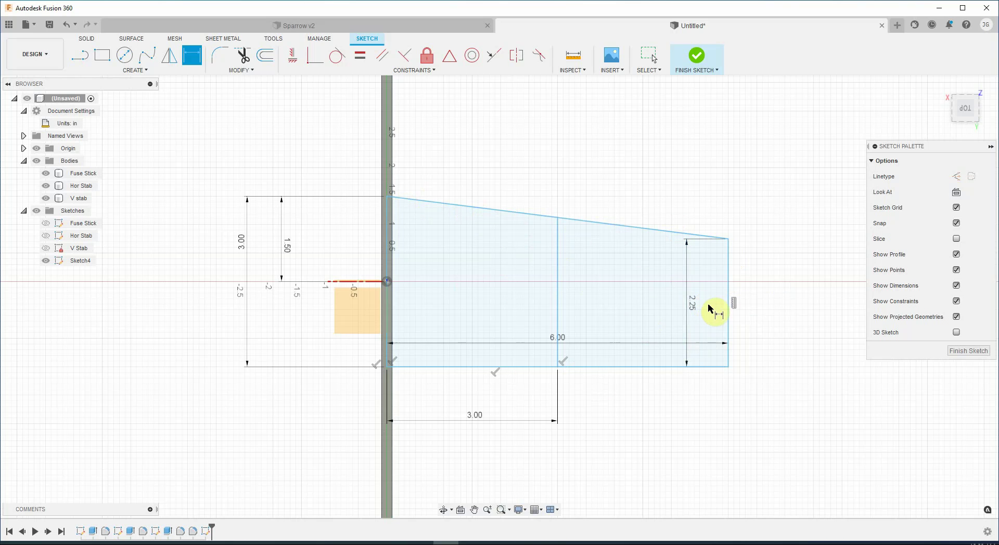
pyautogui.click(383, 208)
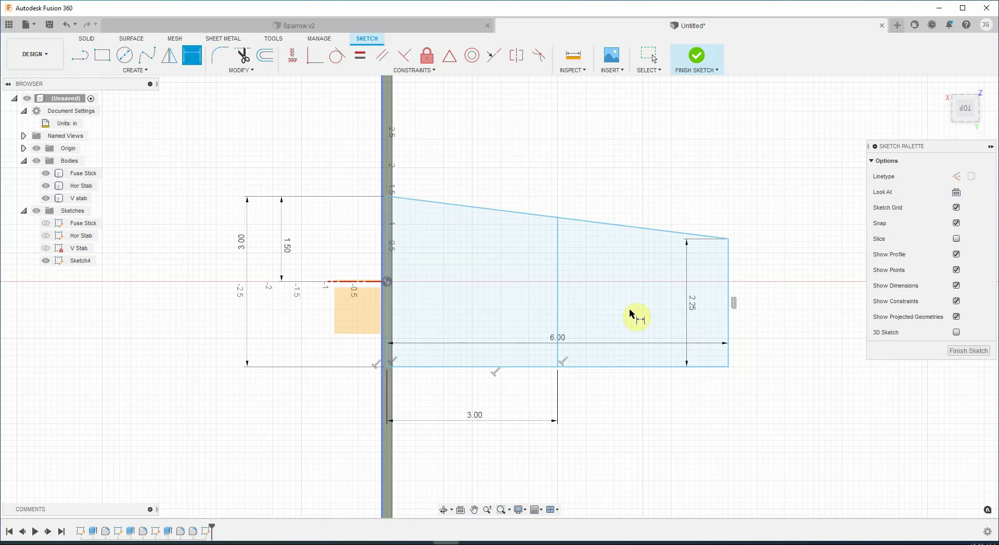
pyautogui.click(681, 245)
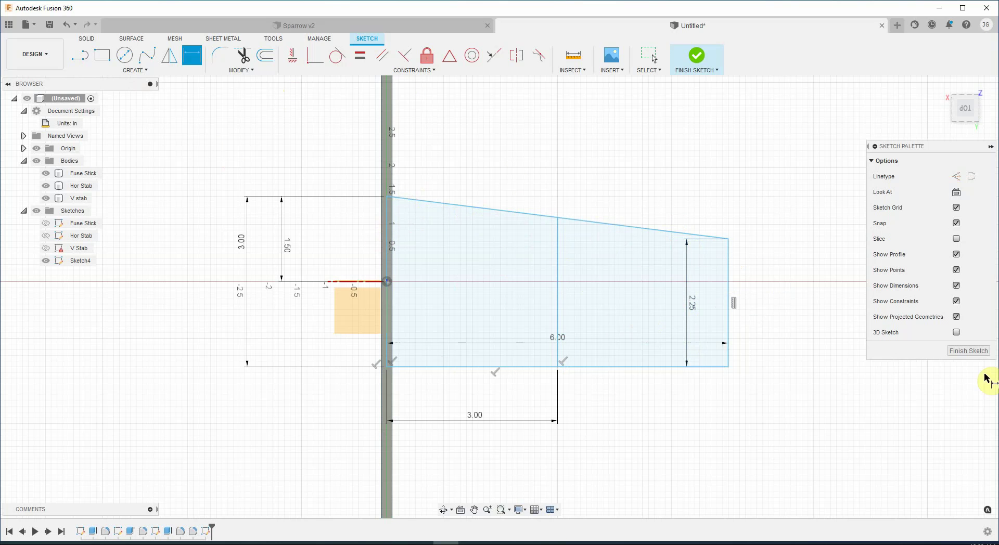
# Finish the wing sketch and start a new-body extrusion with both inner panel profiles selected, including the narrow strip over the stick
pyautogui.click(968, 351)
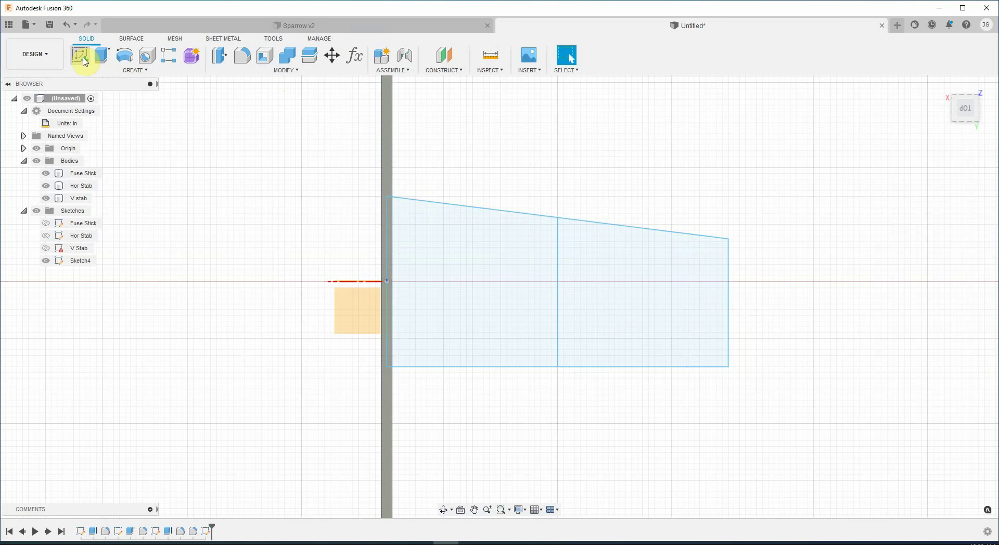
pyautogui.press('e')
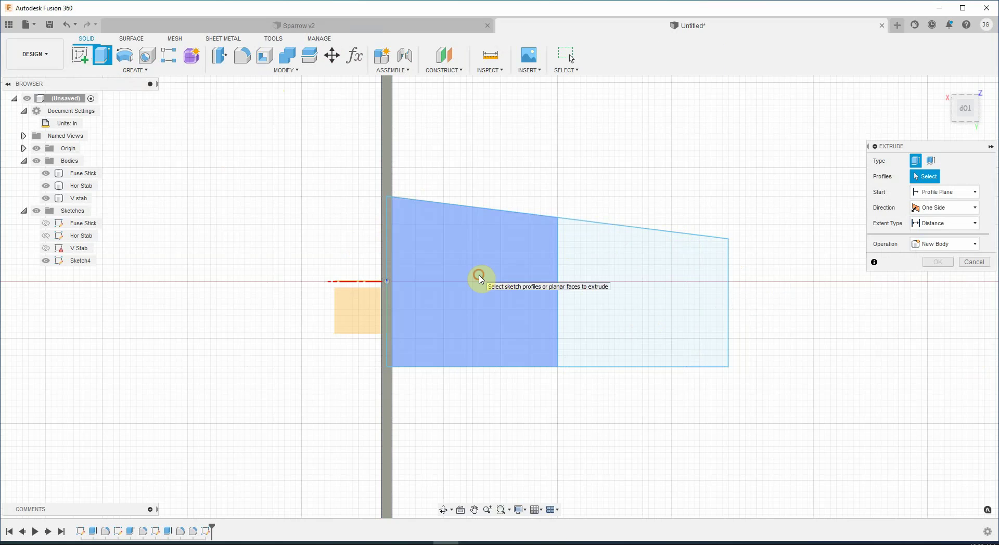
pyautogui.click(423, 267)
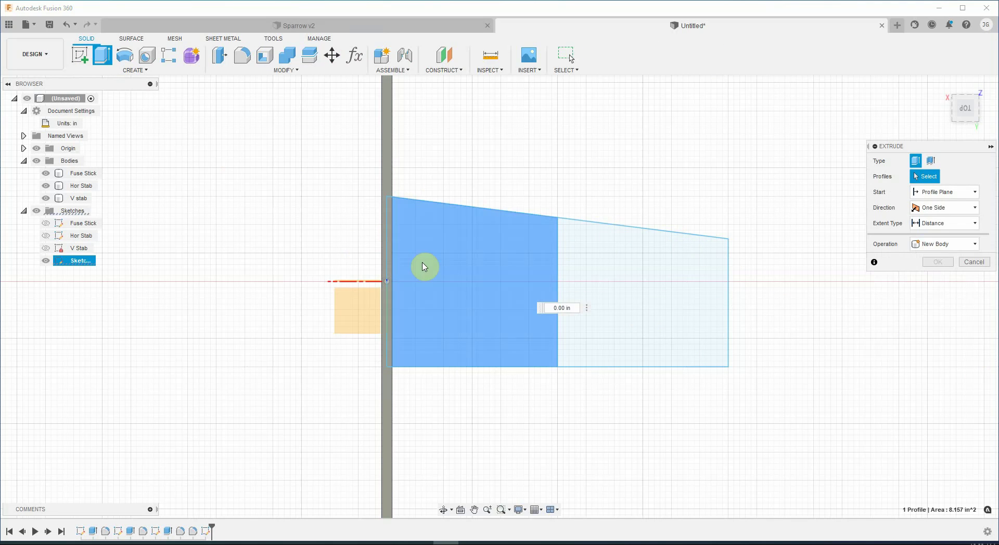
pyautogui.click(390, 267)
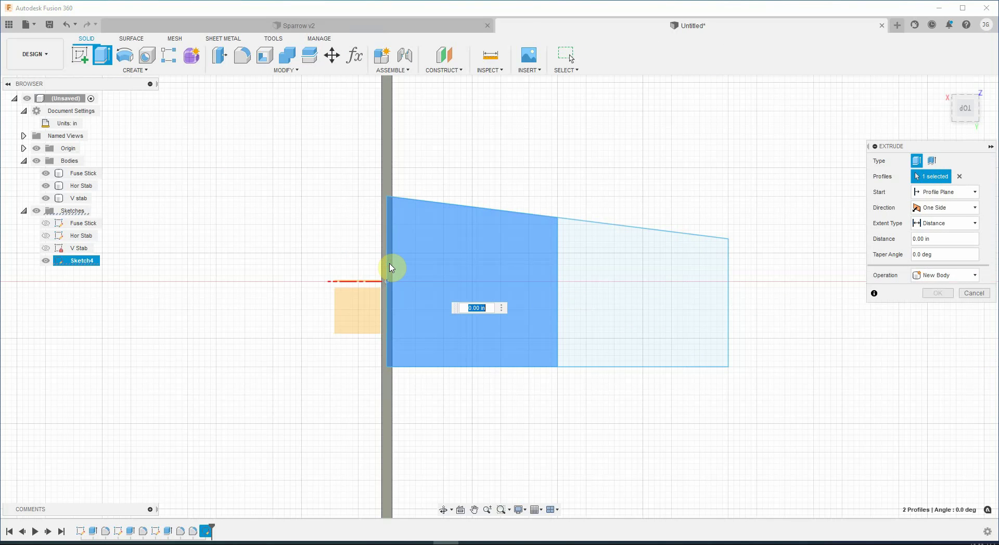
# Extrude the two selected inner wing panel profiles 1/16 in as a new body
pyautogui.moveTo(951, 109); pyautogui.dragTo(955, 53)
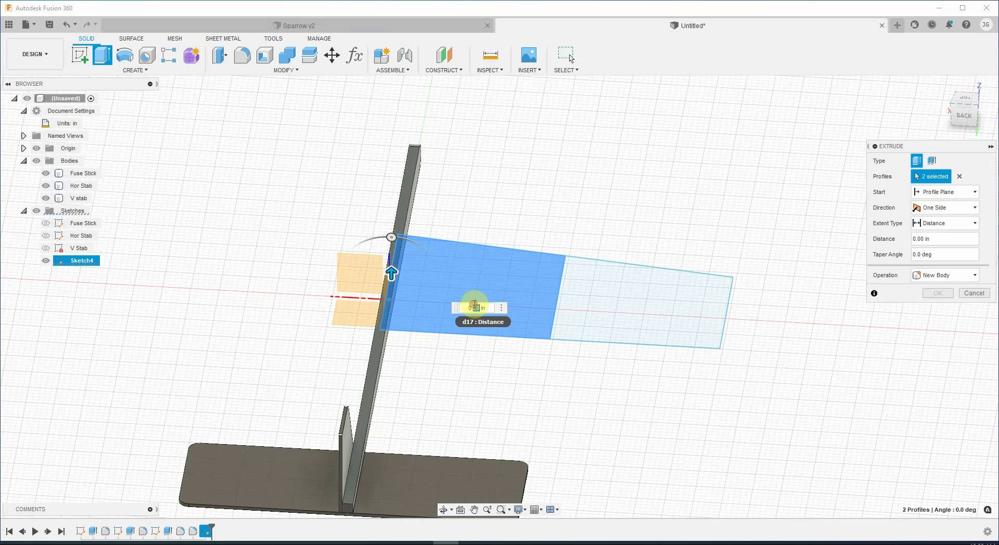
pyautogui.write('1/16')
pyautogui.press('Return')
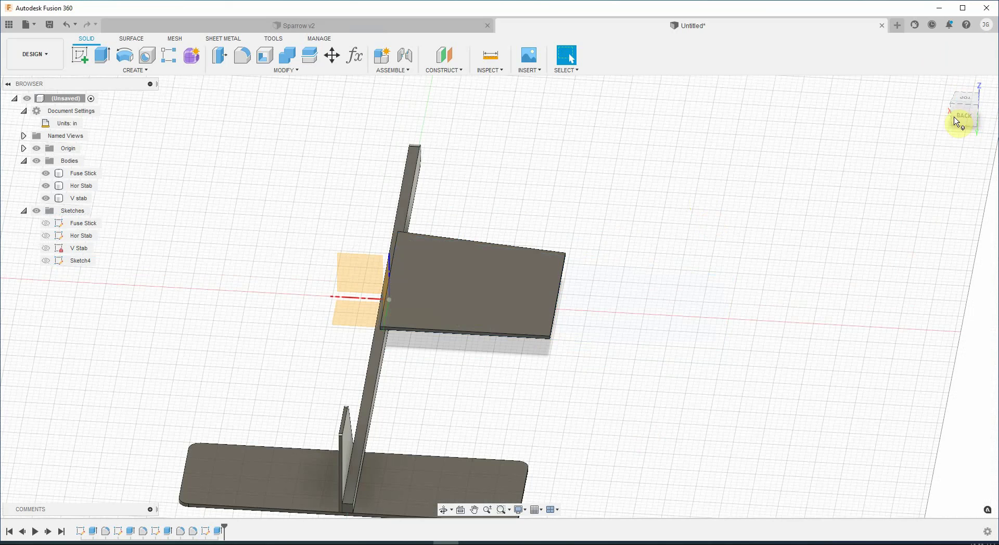
# Create a construction plane at a 30-degree angle through the wing panel's outer tip edge
pyautogui.moveTo(960, 107); pyautogui.dragTo(954, 105)
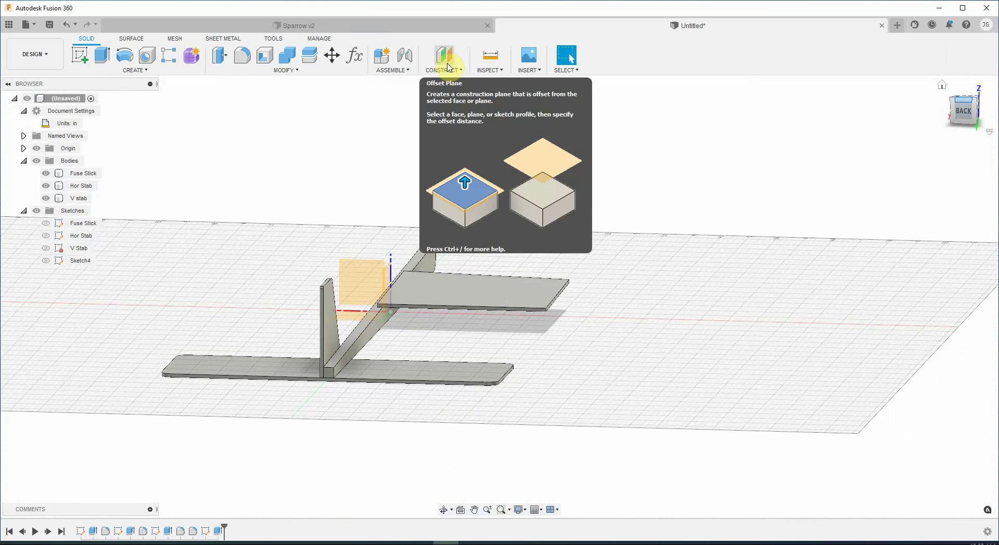
pyautogui.click(450, 70)
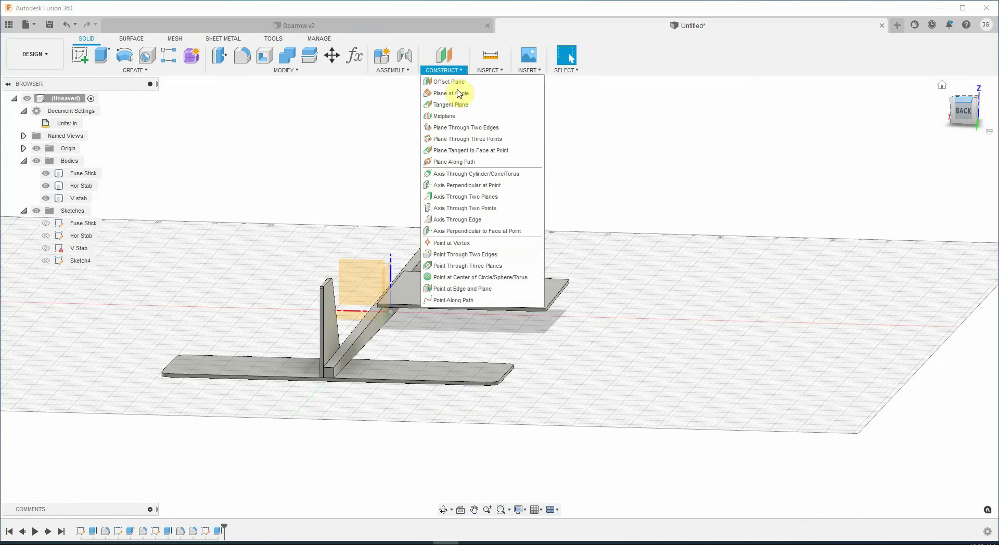
pyautogui.click(459, 94)
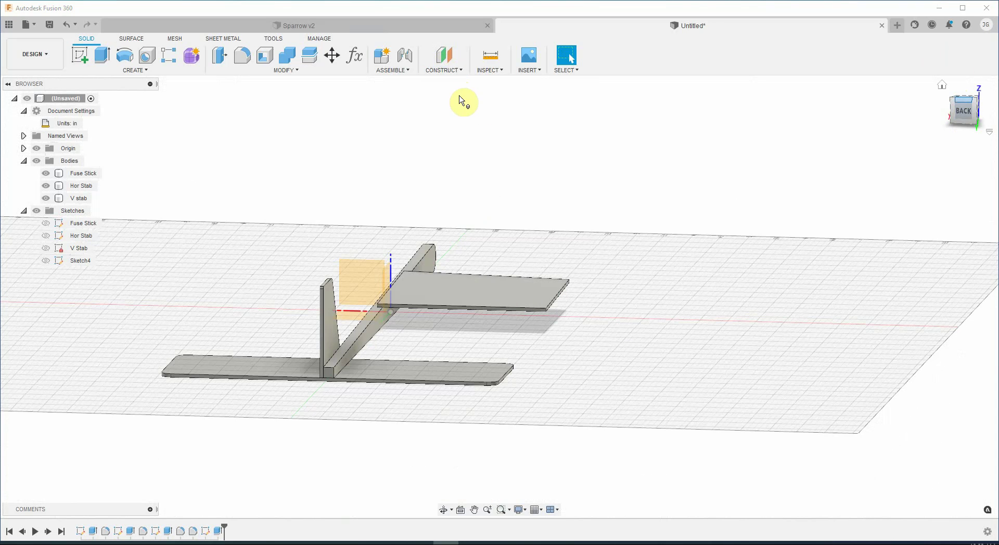
pyautogui.scroll(4, 564, 307)
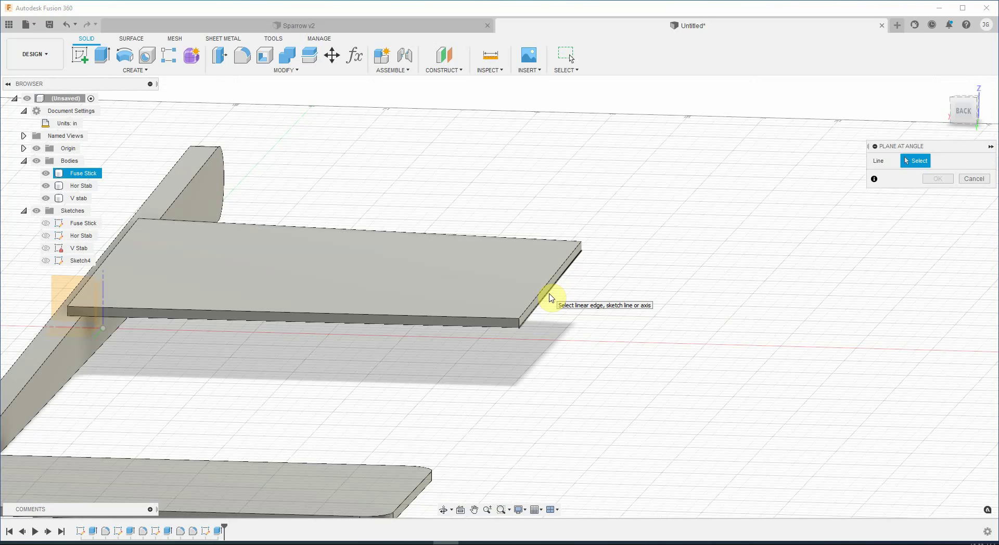
pyautogui.click(548, 292)
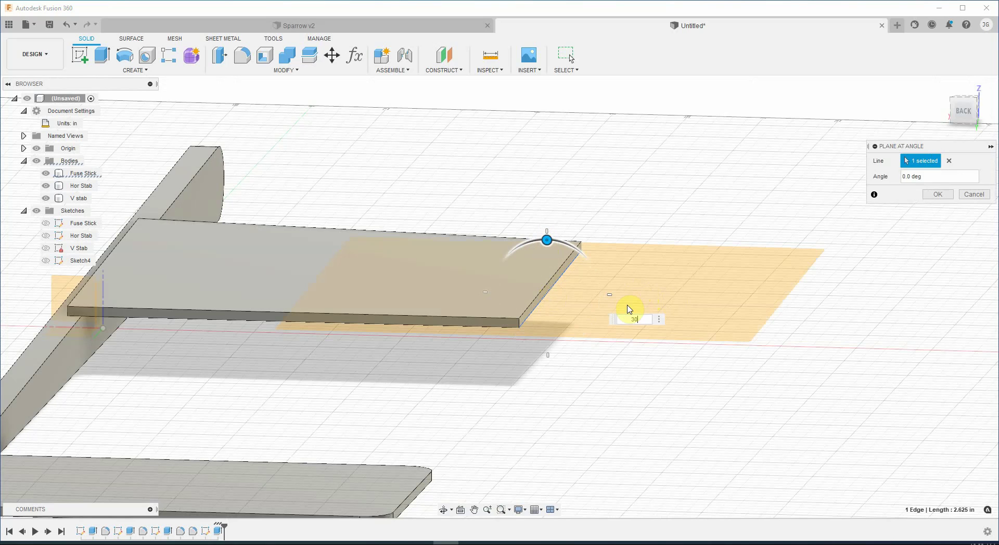
pyautogui.press('Return')
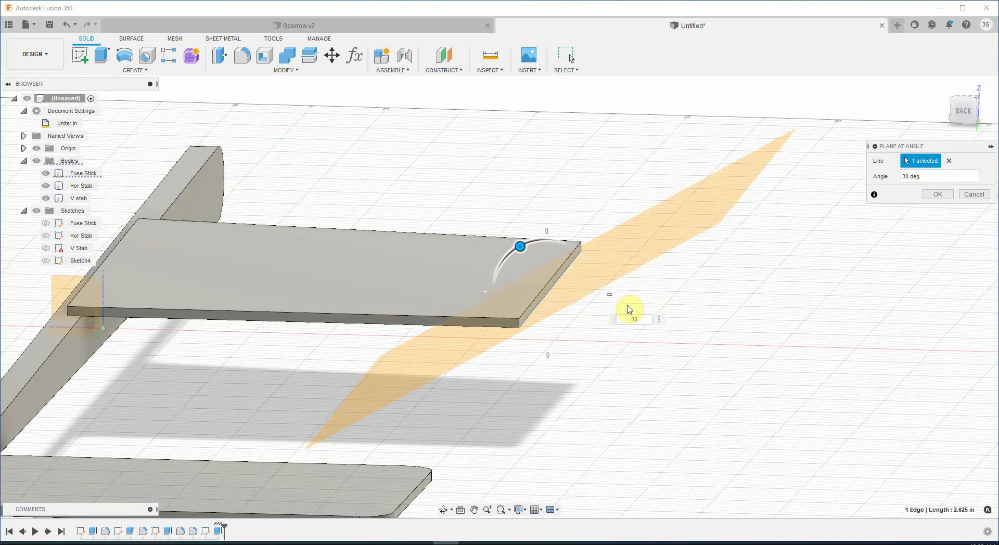
pyautogui.click(936, 195)
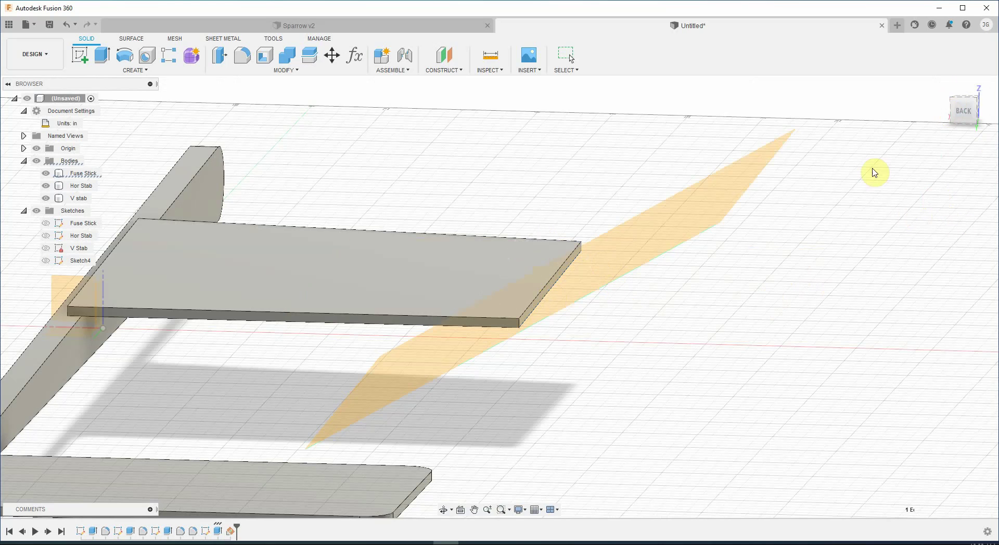
# Start a new sketch on the angled construction plane at the wing tip
pyautogui.click(942, 87)
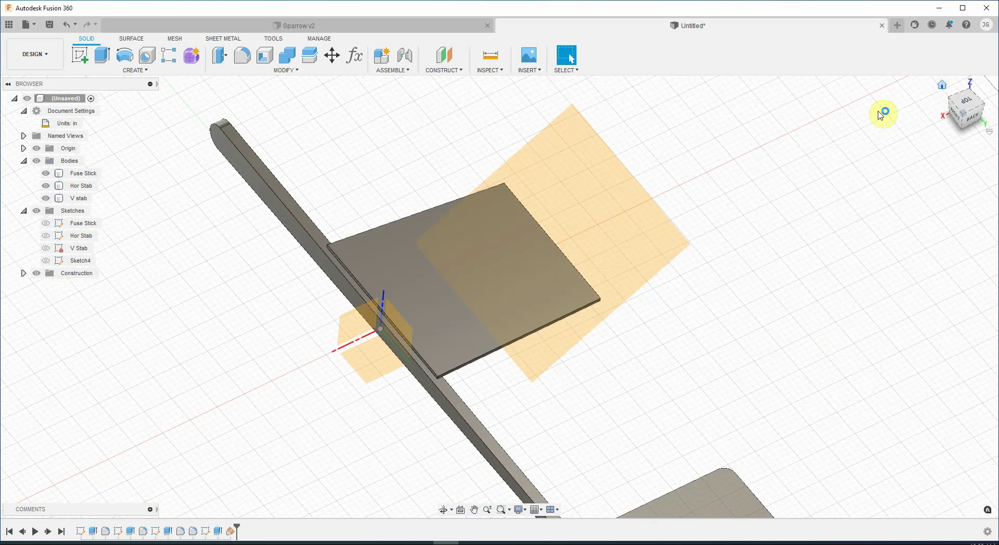
pyautogui.moveTo(934, 116); pyautogui.dragTo(887, 116)
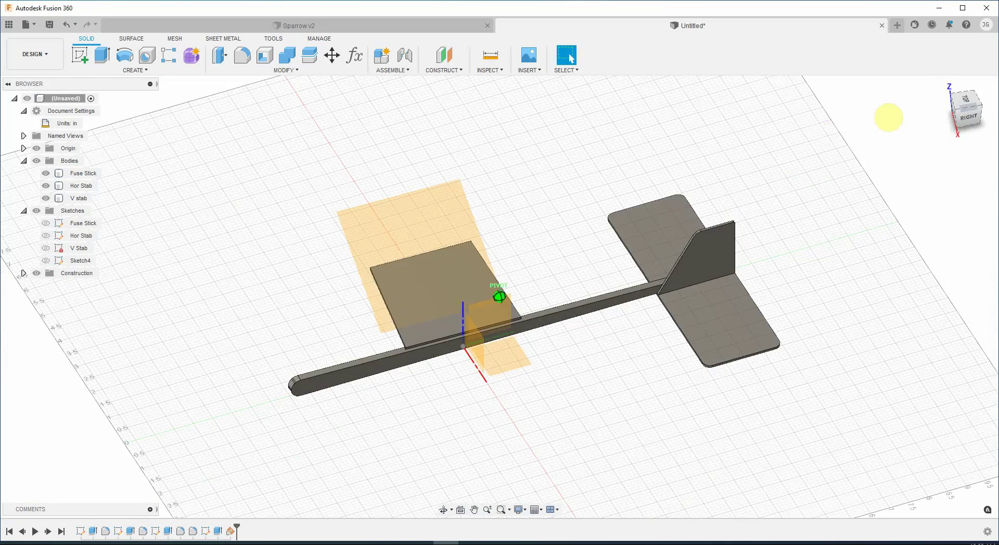
pyautogui.keyDown('shift'); pyautogui.moveTo(832, 136); pyautogui.dragTo(557, 188, button='middle'); pyautogui.keyUp('shift')
pyautogui.click(548, 185)
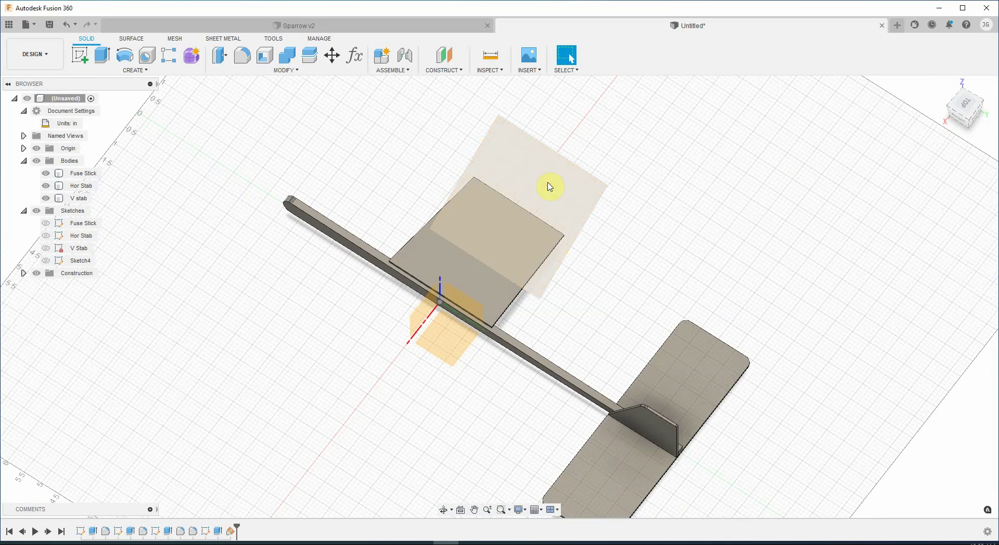
pyautogui.click(80, 53)
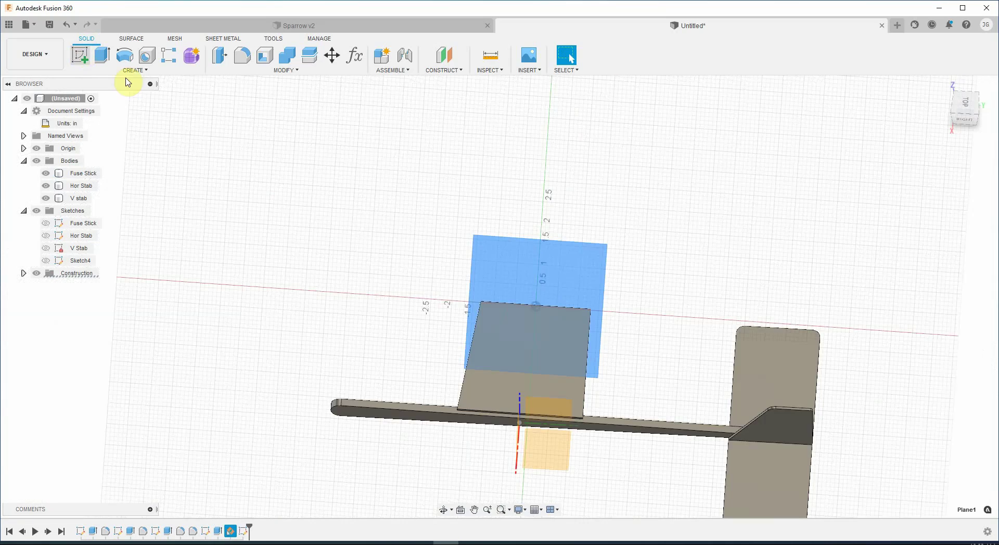
# Draw a 3 in line outward from the wing panel's rear tip corner, perpendicular to the tip edge
pyautogui.click(80, 57)
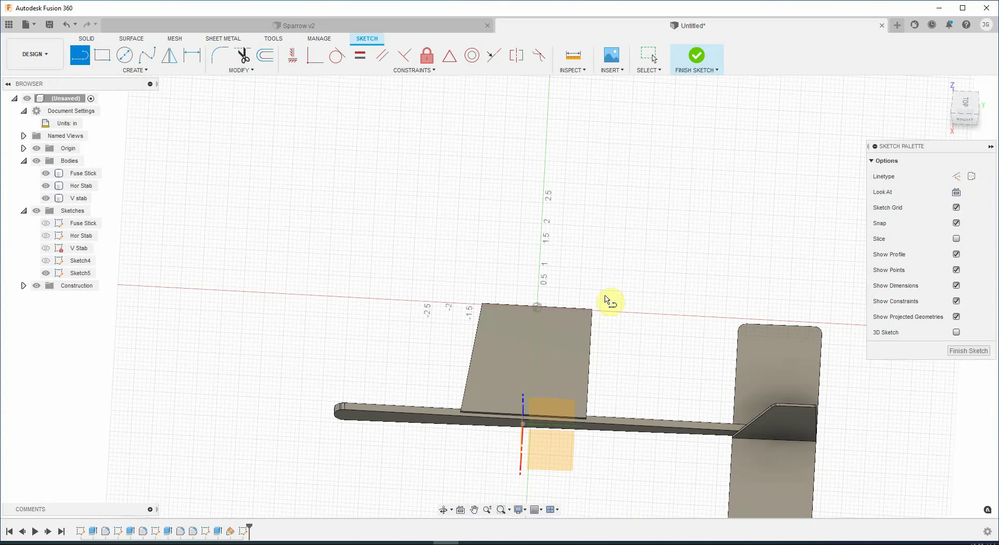
pyautogui.click(594, 310)
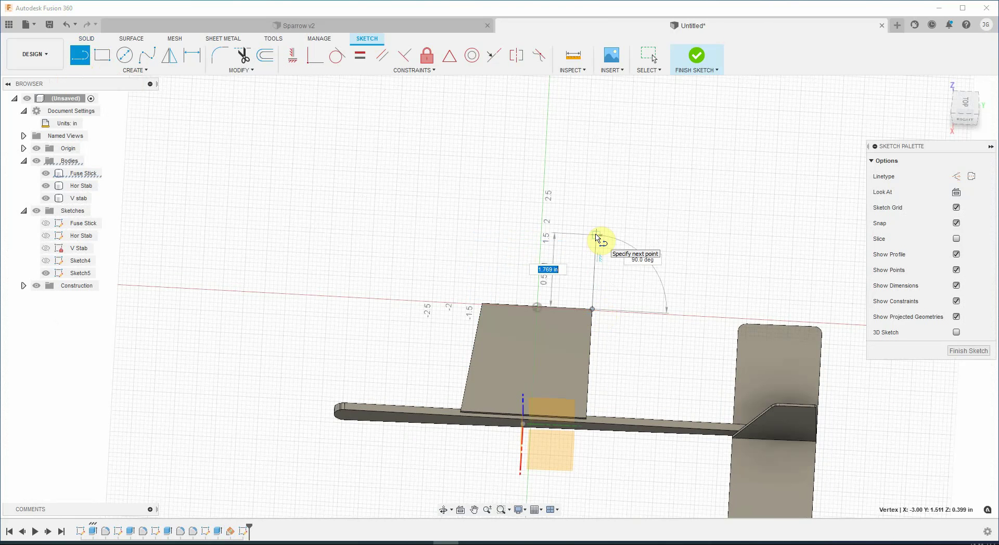
pyautogui.write('3')
pyautogui.press('Tab')
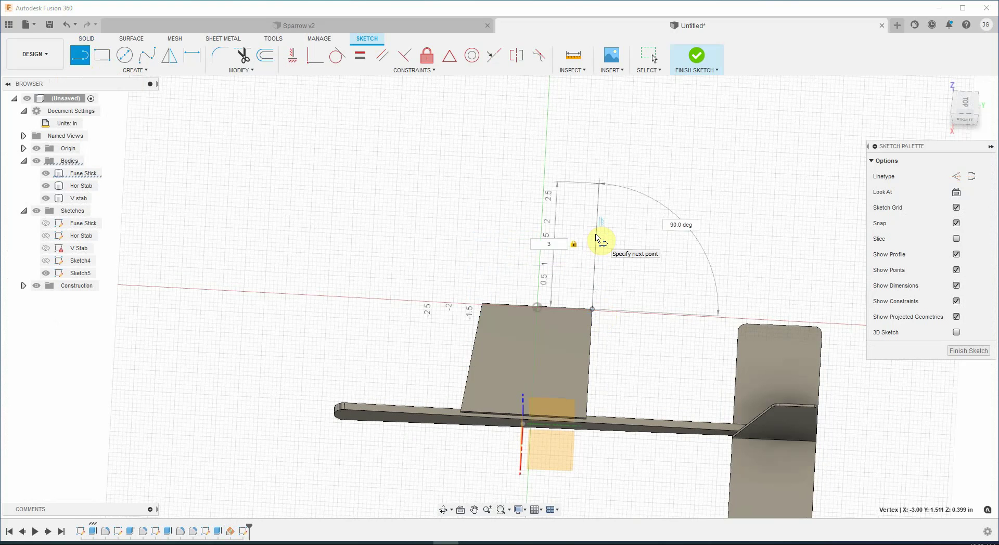
pyautogui.press('Return')
pyautogui.press('Escape')
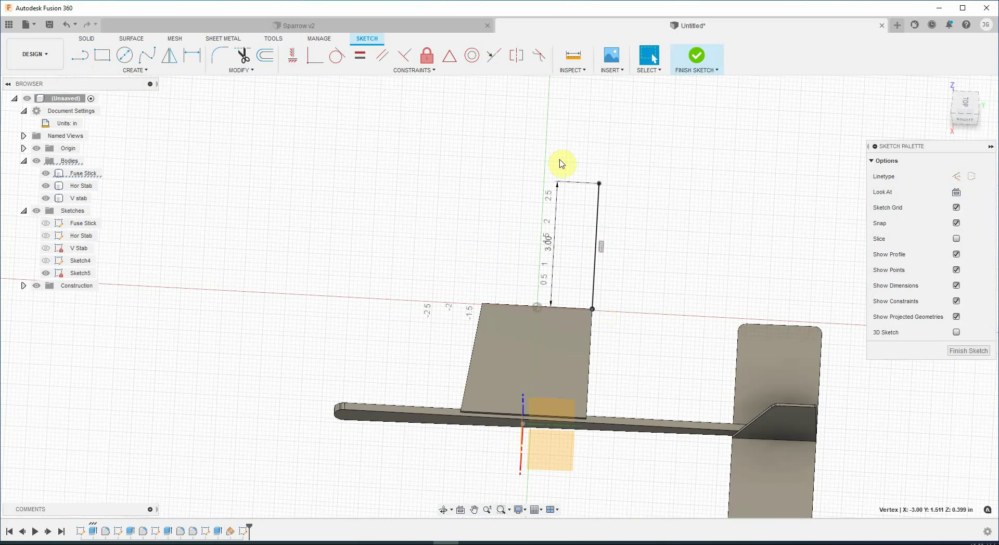
# Draw a 2.25 in line from the outer end of the 3 in line toward the nose, perpendicular to it
pyautogui.click(85, 57)
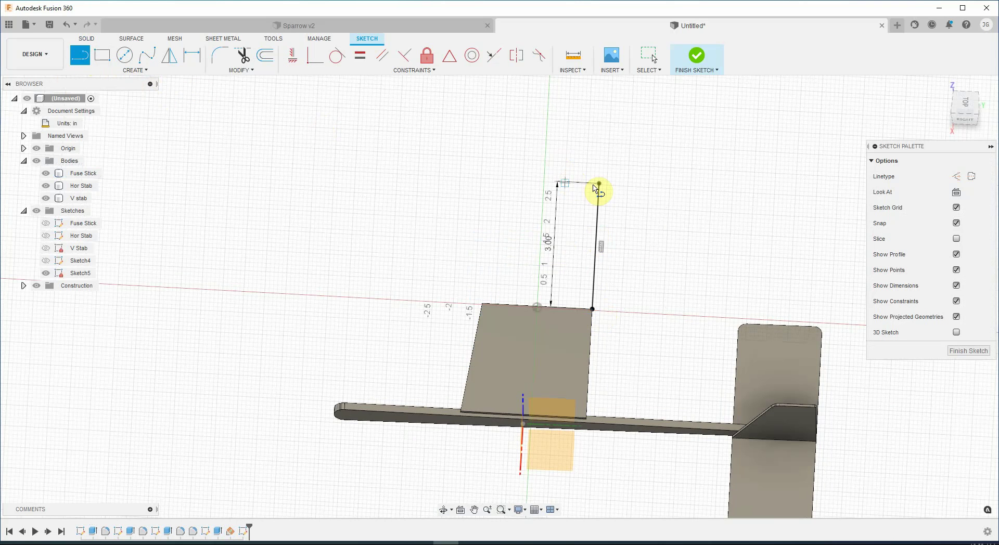
pyautogui.click(598, 183)
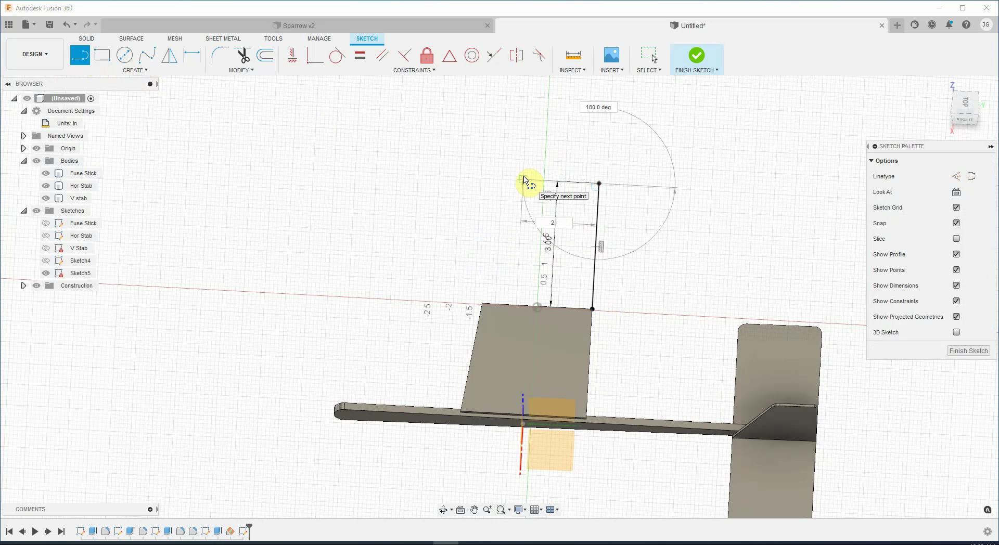
pyautogui.write('2.25')
pyautogui.press('Return')
pyautogui.press('Escape')
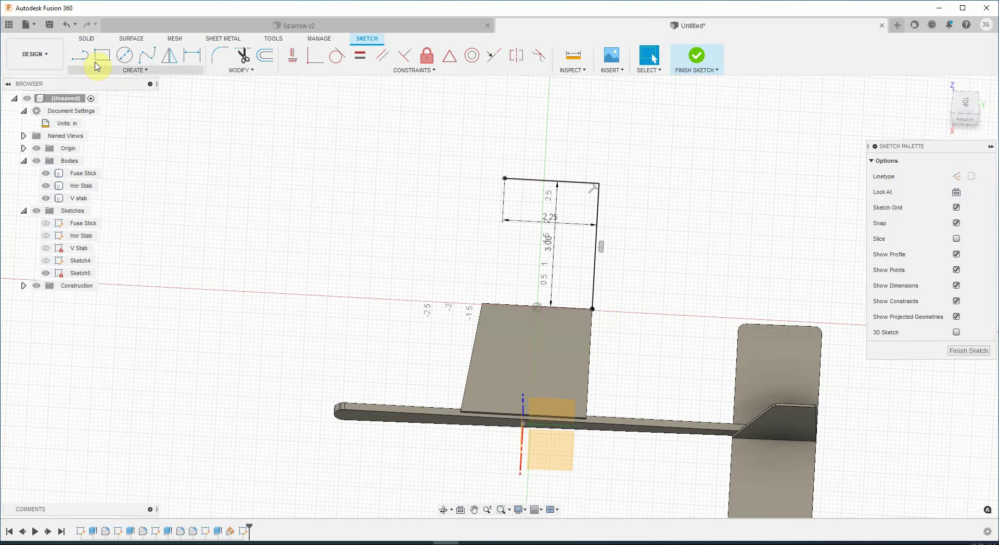
# Draw the leading-edge line from the end of the 2.25 in line to the wing panel's front tip corner
pyautogui.click(82, 61)
pyautogui.moveTo(505, 179); pyautogui.dragTo(483, 303)
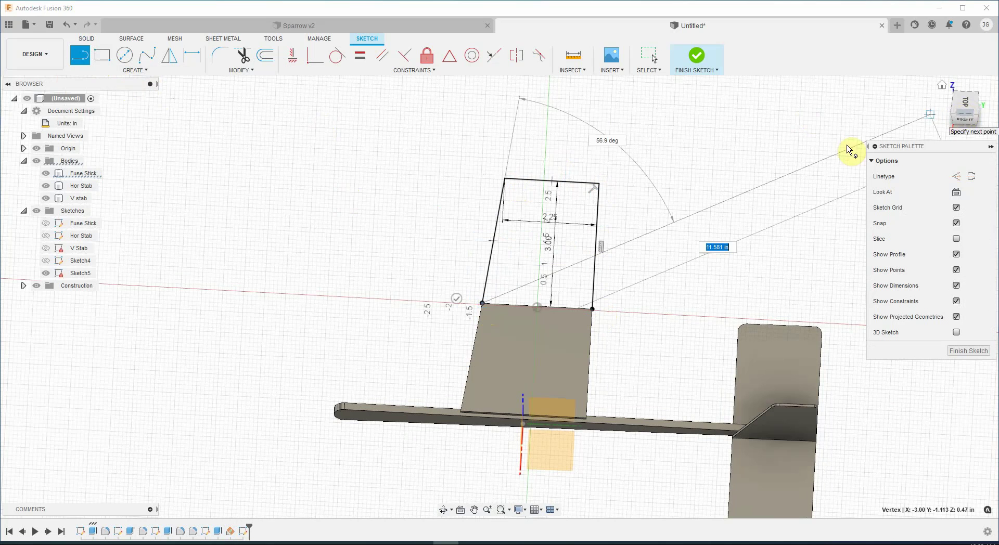
pyautogui.press('Escape')
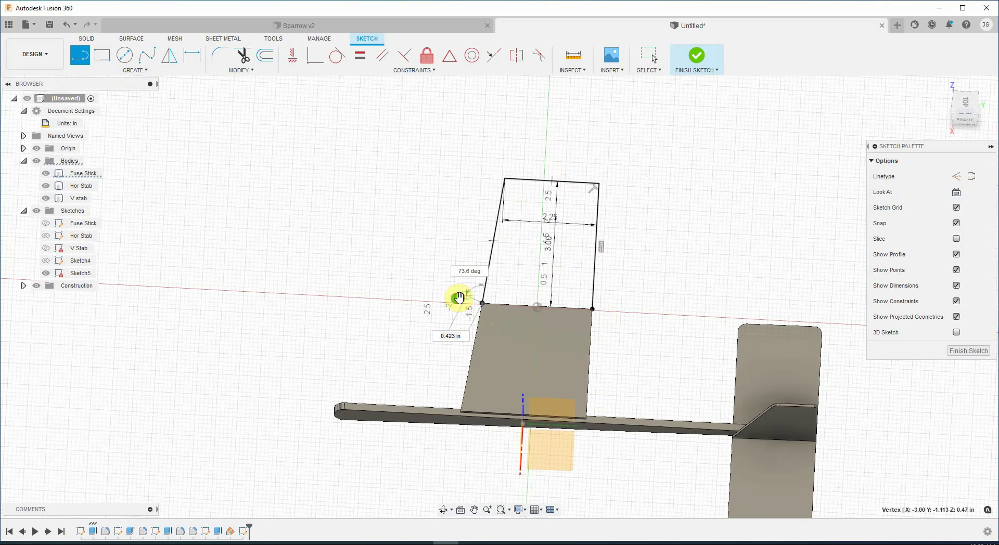
# Try to extend the sketch's rear side line to meet the wing panel's tip edge
pyautogui.moveTo(933, 126)
pyautogui.keyDown('shift'); pyautogui.mouseDown(button='middle')
pyautogui.moveTo(912, 151)
pyautogui.moveTo(796, 136)
pyautogui.moveTo(759, 240)
pyautogui.moveTo(768, 269)
pyautogui.mouseUp(button='middle'); pyautogui.keyUp('shift')
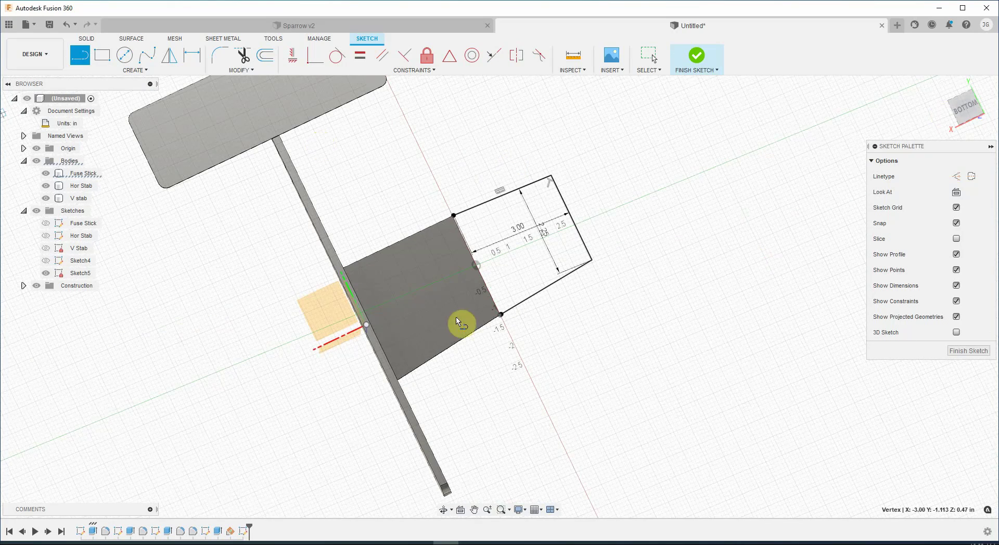
pyautogui.scroll(1, 446, 240)
pyautogui.scroll(3, 497, 117)
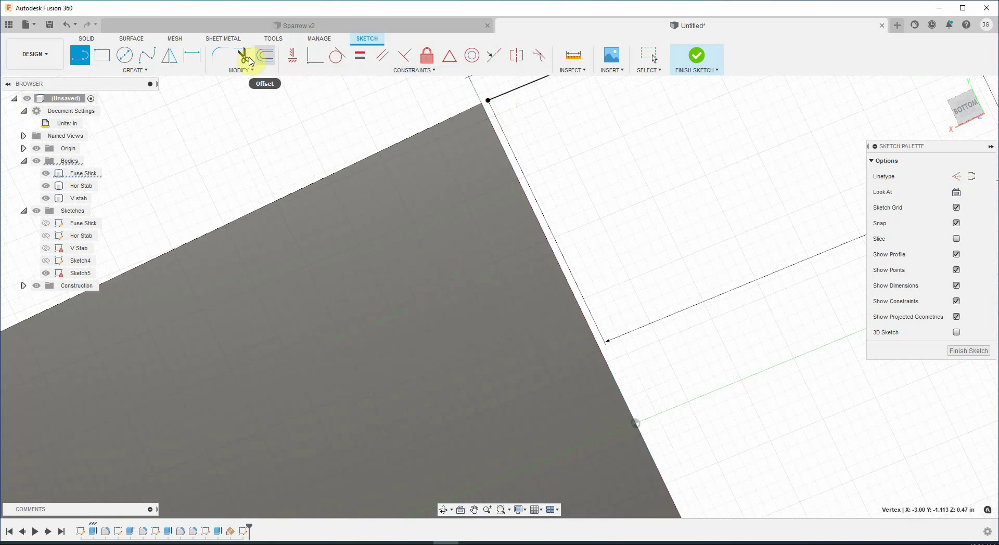
pyautogui.click(253, 73)
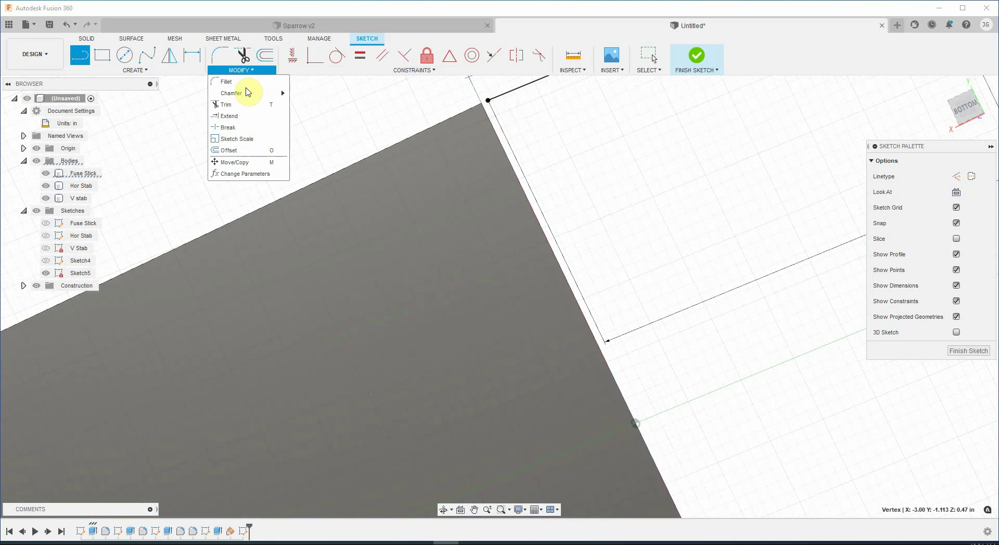
pyautogui.click(238, 119)
pyautogui.press('Escape')
pyautogui.moveTo(497, 99); pyautogui.dragTo(488, 101)
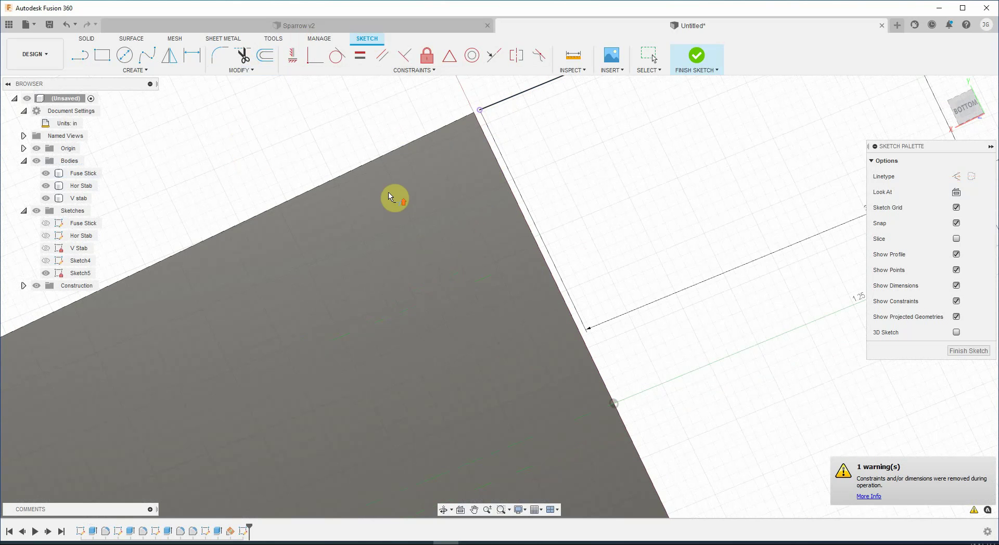
pyautogui.scroll(3, 577, 452)
pyautogui.scroll(5, 551, 422)
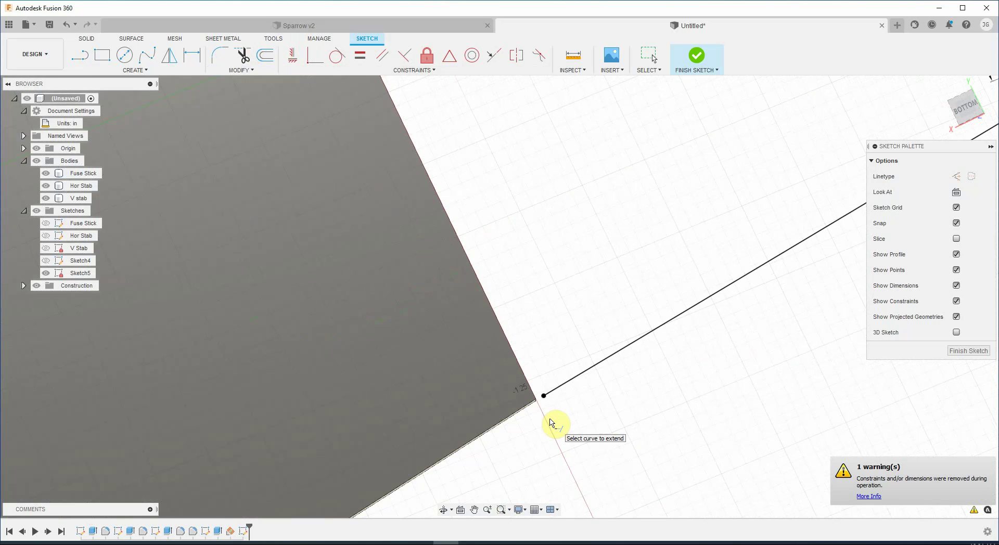
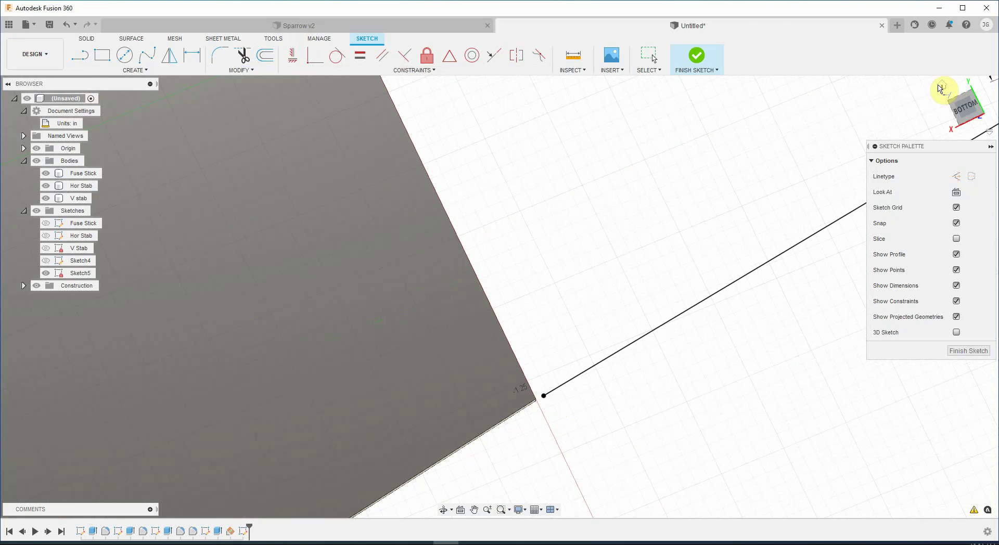
# Undo the extend and the outer wing panel lines, leaving the sketch on the angled plane empty
pyautogui.click(940, 86)
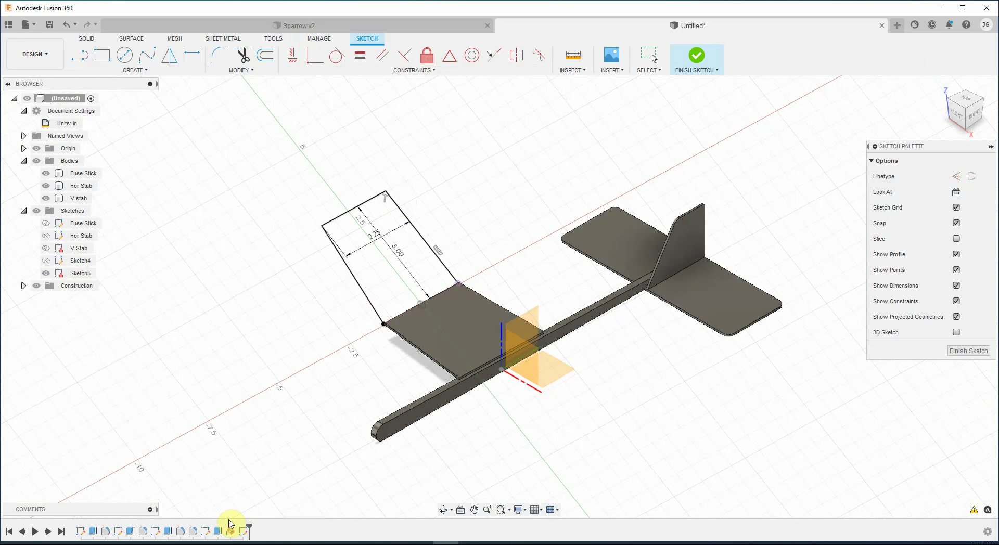
pyautogui.click(64, 25)
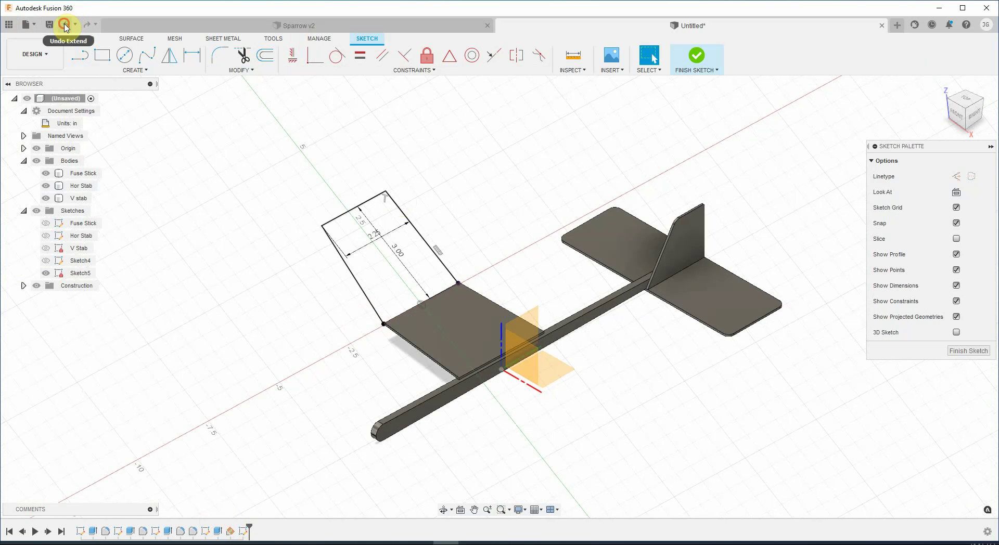
pyautogui.click(64, 24)
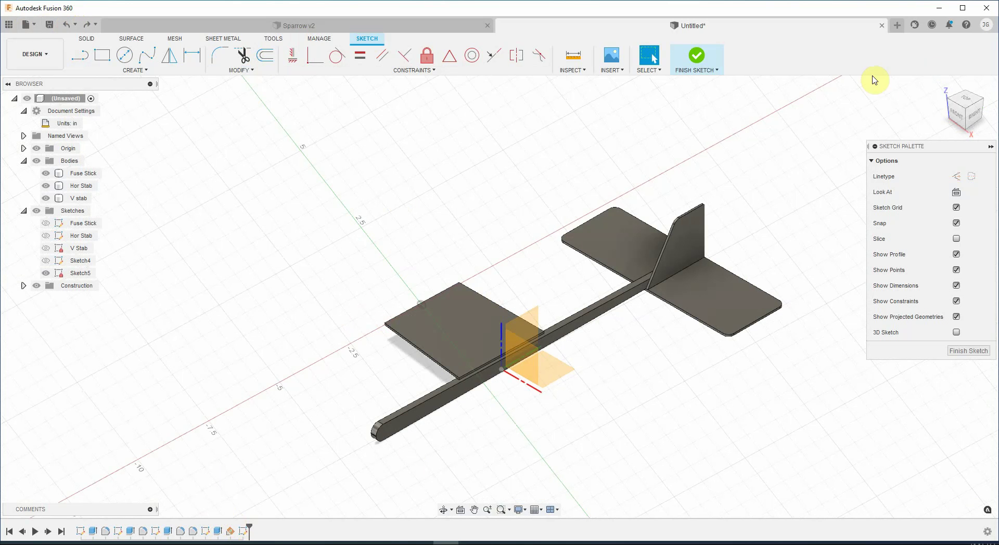
# Project the inner wing panel's outer tip edge into the sketch on the angled plane
pyautogui.click(976, 120)
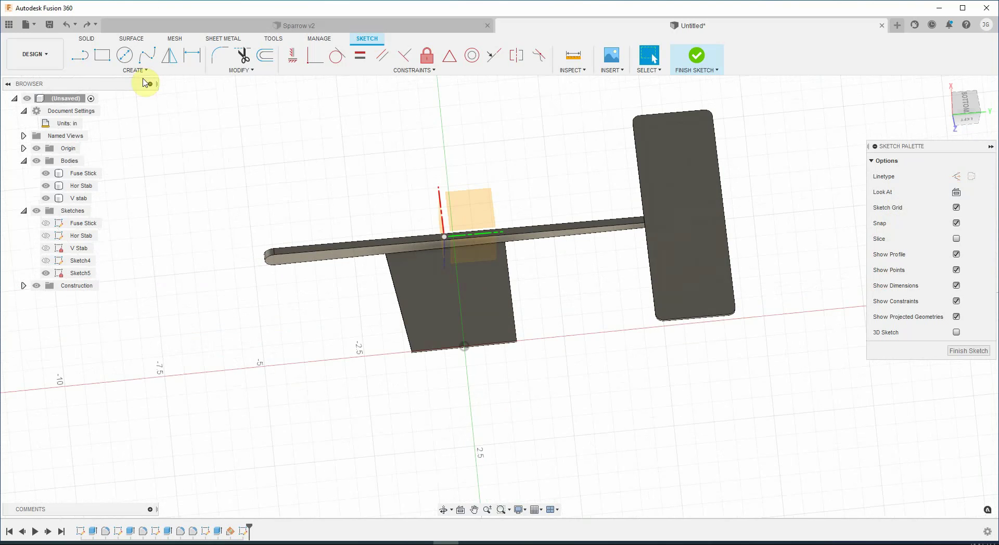
pyautogui.click(137, 71)
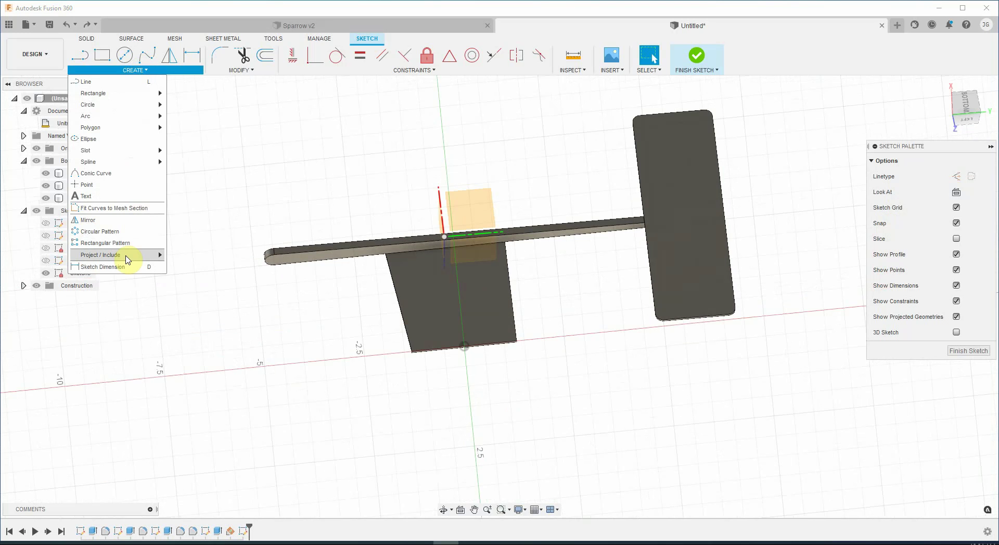
pyautogui.click(210, 254)
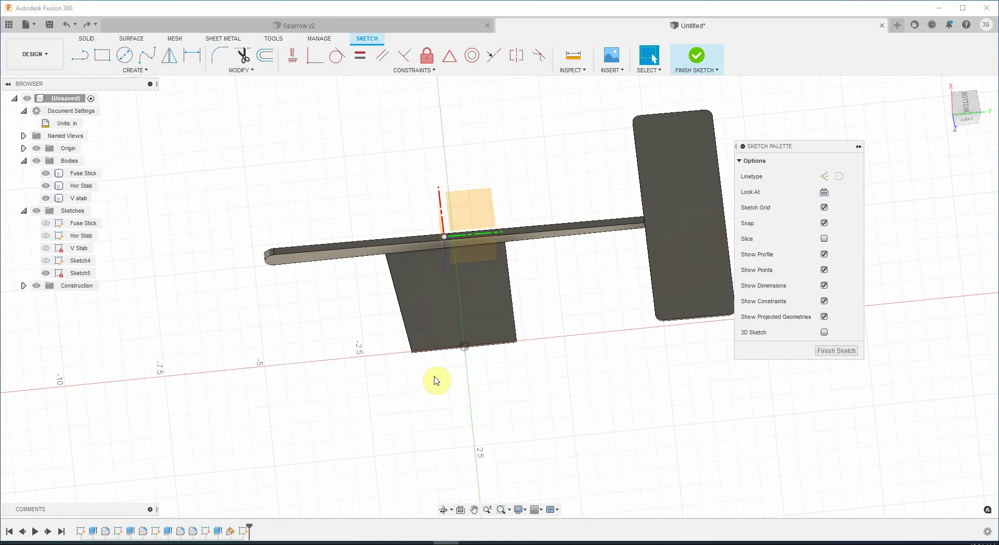
pyautogui.scroll(5, 441, 358)
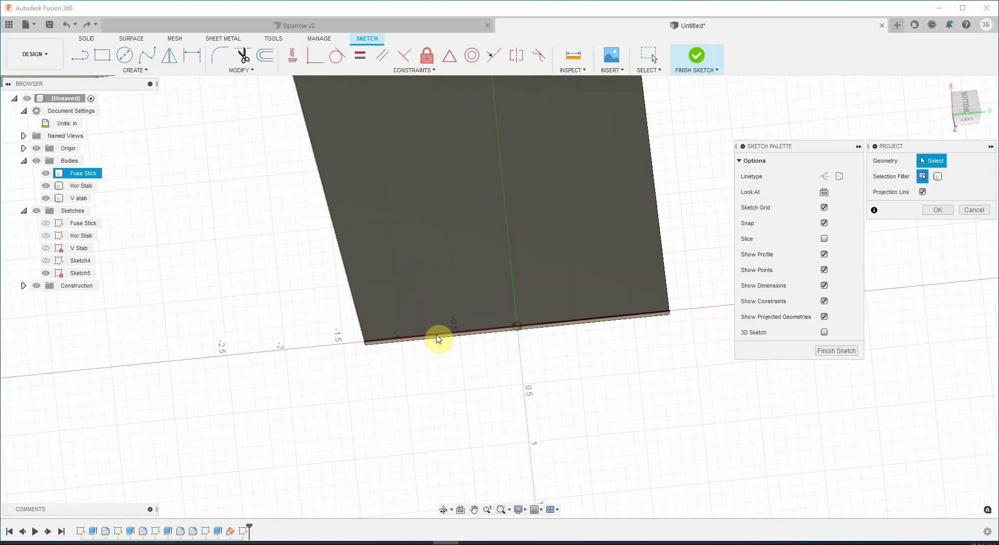
pyautogui.click(437, 339)
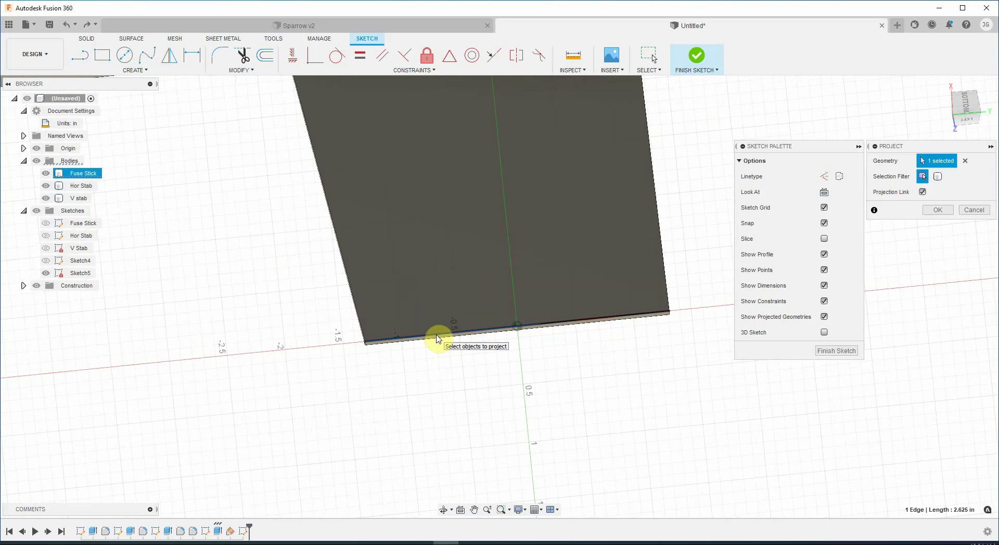
pyautogui.click(939, 210)
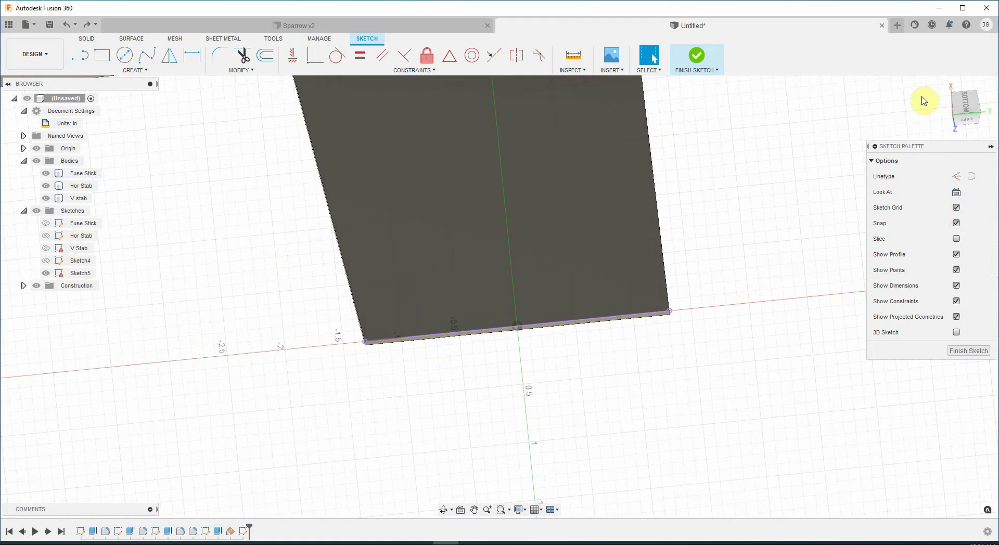
# Draw a 3 in line outward from the wing panel's rear tip corner at 90 degrees to the tip edge
pyautogui.click(944, 85)
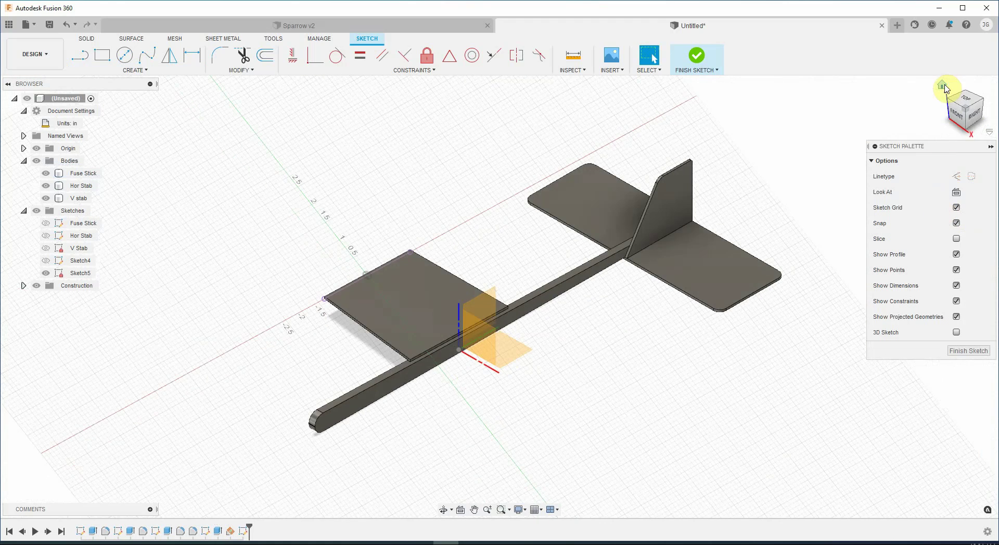
pyautogui.click(959, 117)
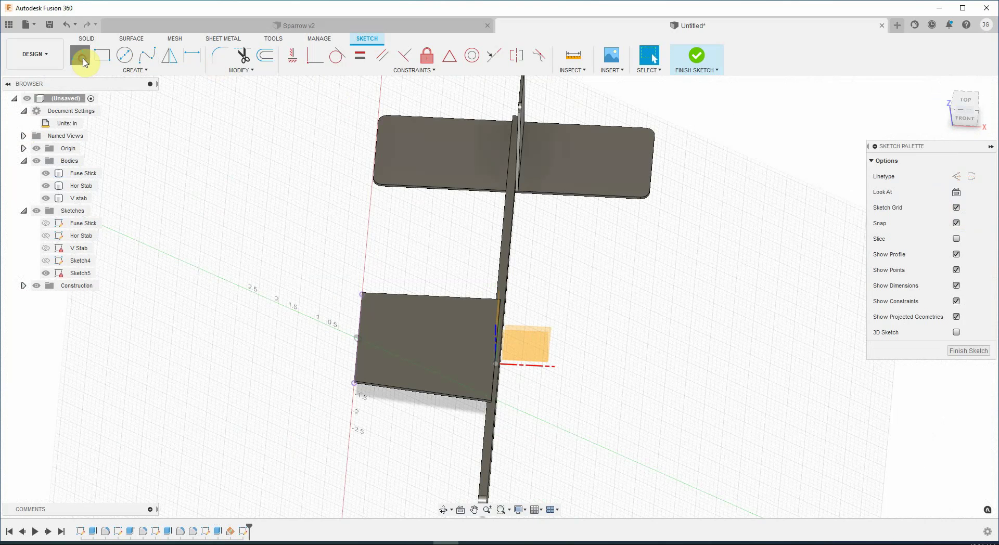
pyautogui.click(84, 60)
pyautogui.scroll(5, 368, 294)
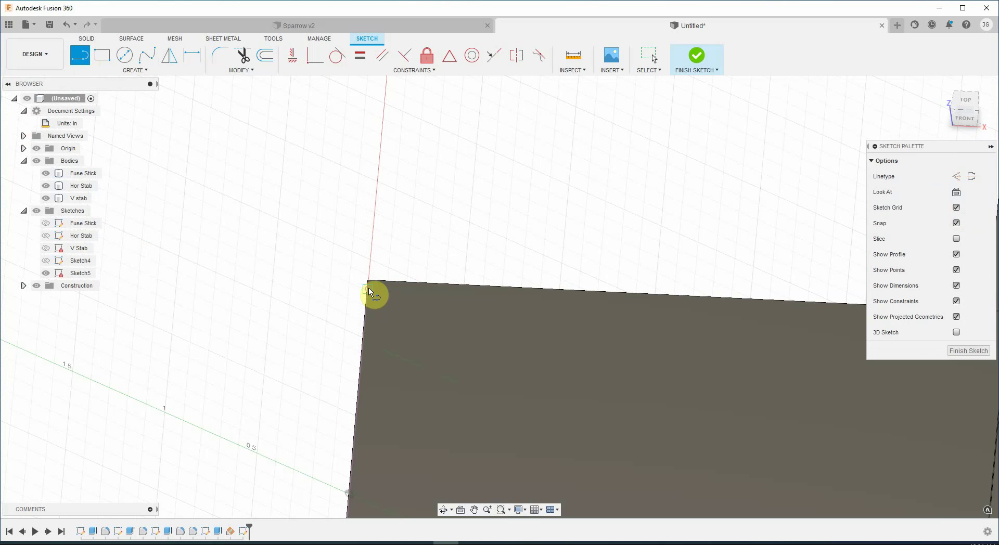
pyautogui.click(367, 289)
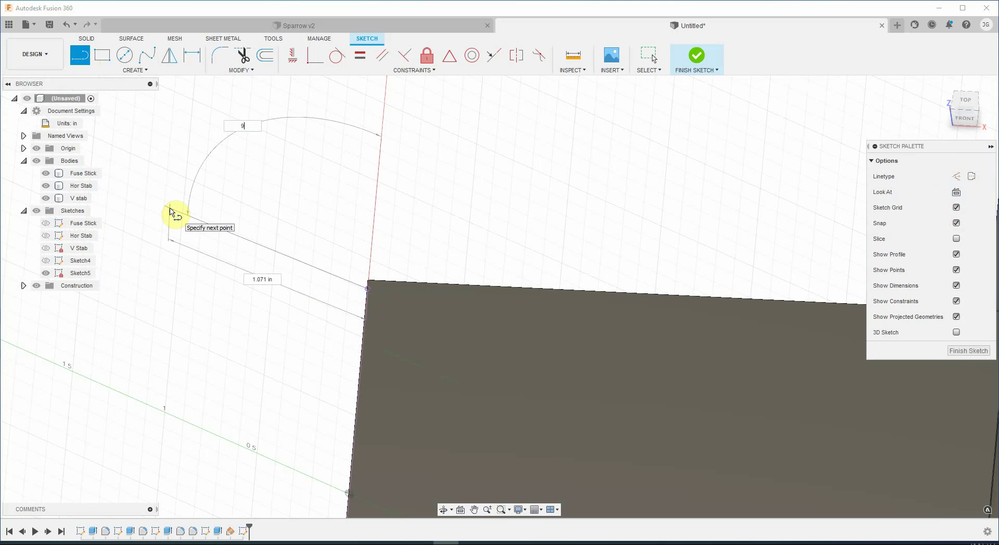
pyautogui.write('90')
pyautogui.press('Tab')
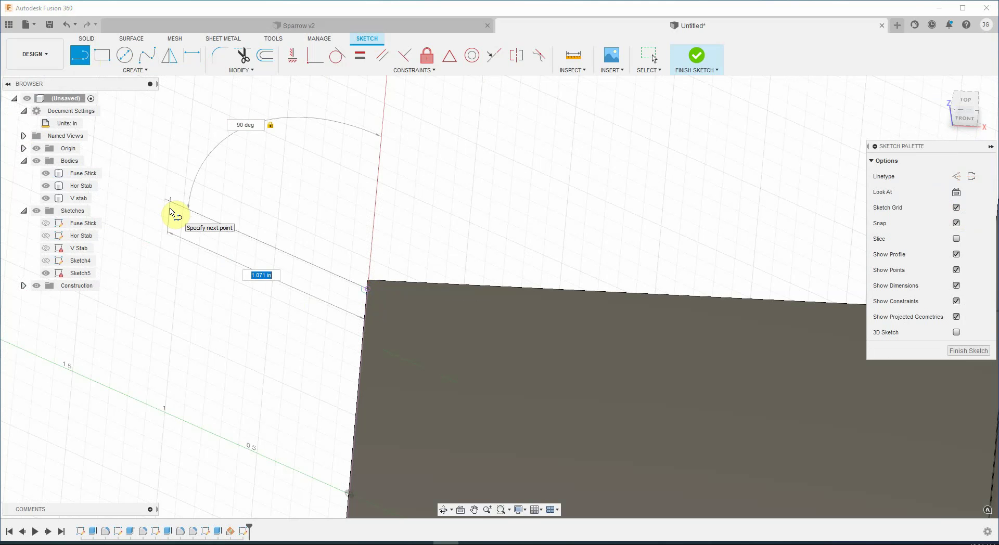
pyautogui.write('3')
pyautogui.press('Return')
pyautogui.press('Escape')
pyautogui.scroll(-5, 619, 361)
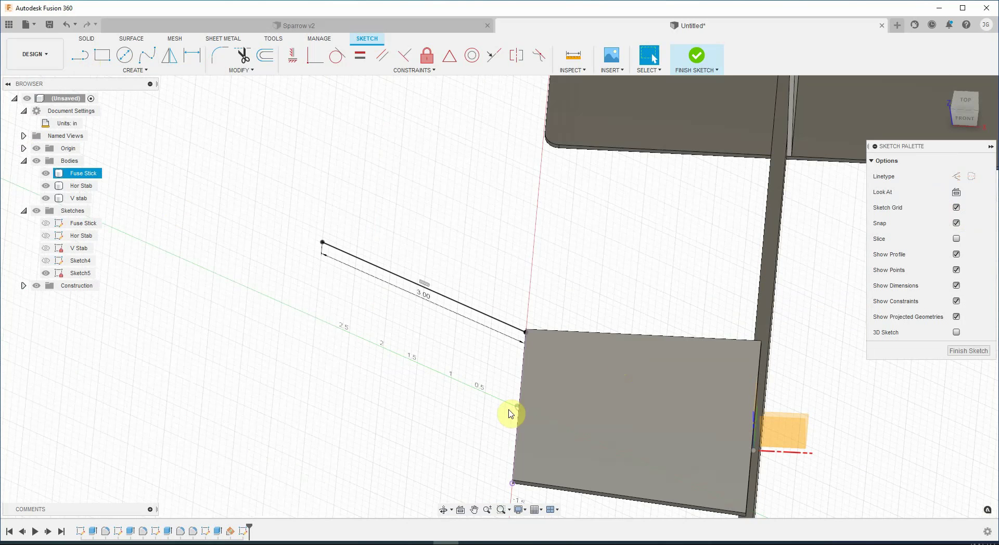
pyautogui.press('Escape')
# Draw a 2.25 in line from the 3 in line's outer end toward the nose, parallel to the tip edge
pyautogui.click(81, 58)
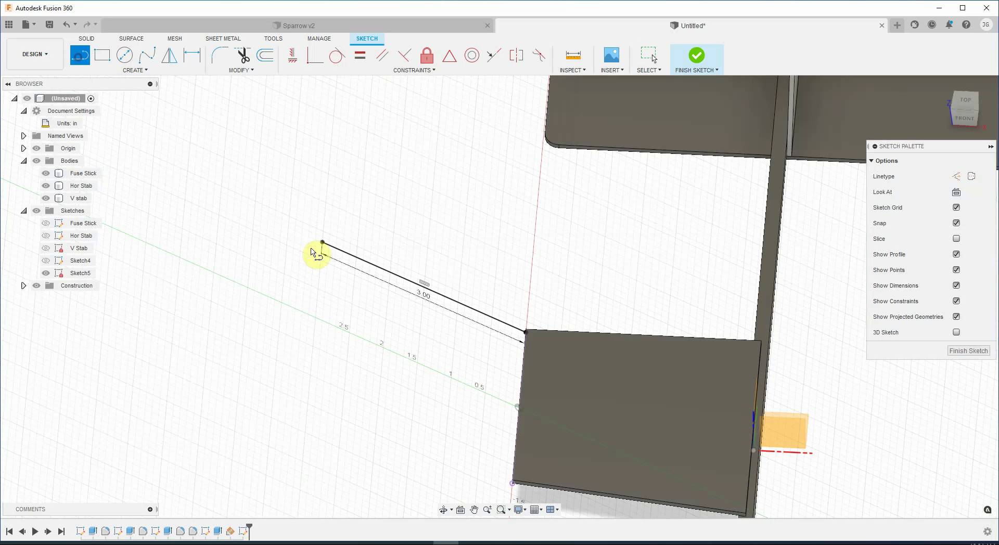
pyautogui.click(322, 243)
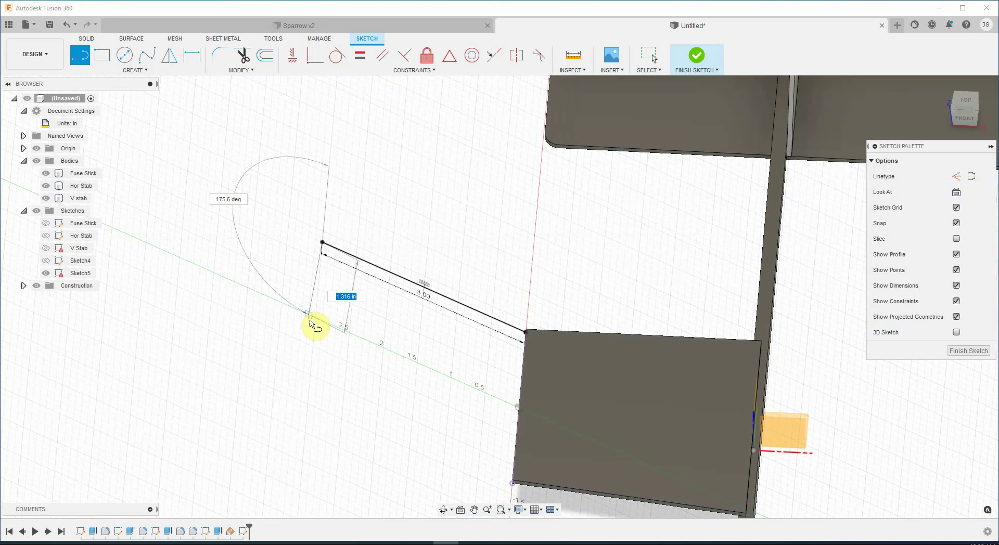
pyautogui.moveTo(314, 329); pyautogui.dragTo(314, 329)
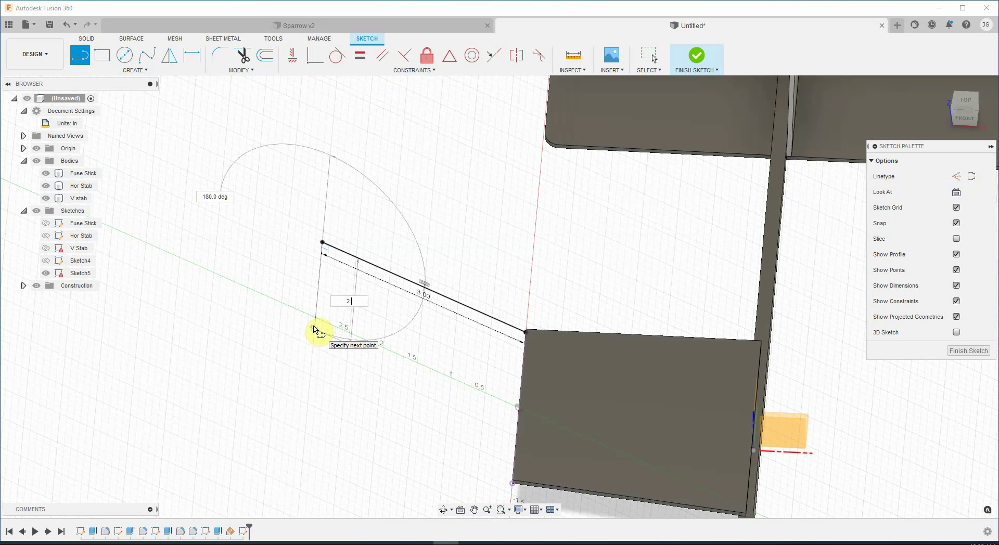
pyautogui.write('2.25')
pyautogui.press('Tab')
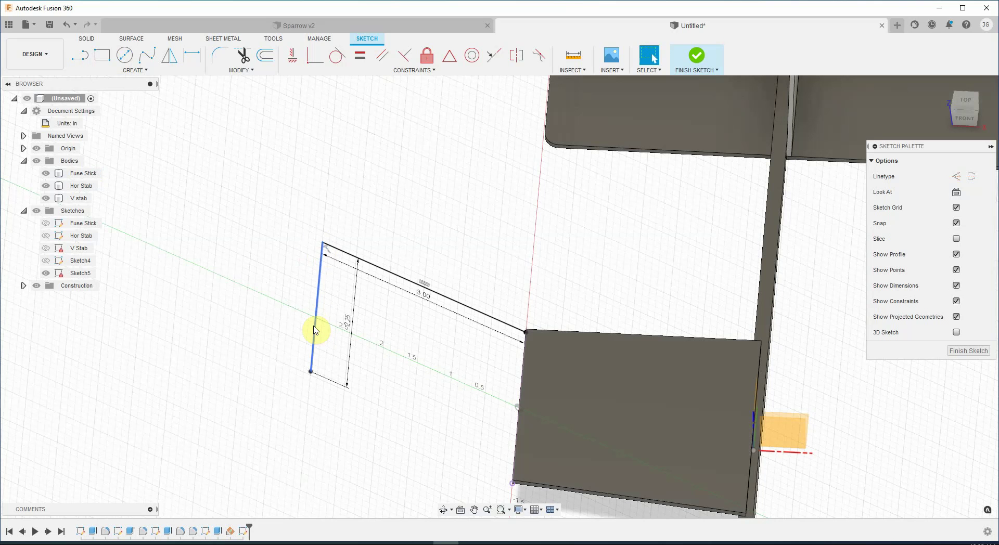
pyautogui.press('Return')
pyautogui.press('Escape')
# Close the outer panel outline with a line to the wing panel's front tip corner and finish the sketch
pyautogui.press('l')
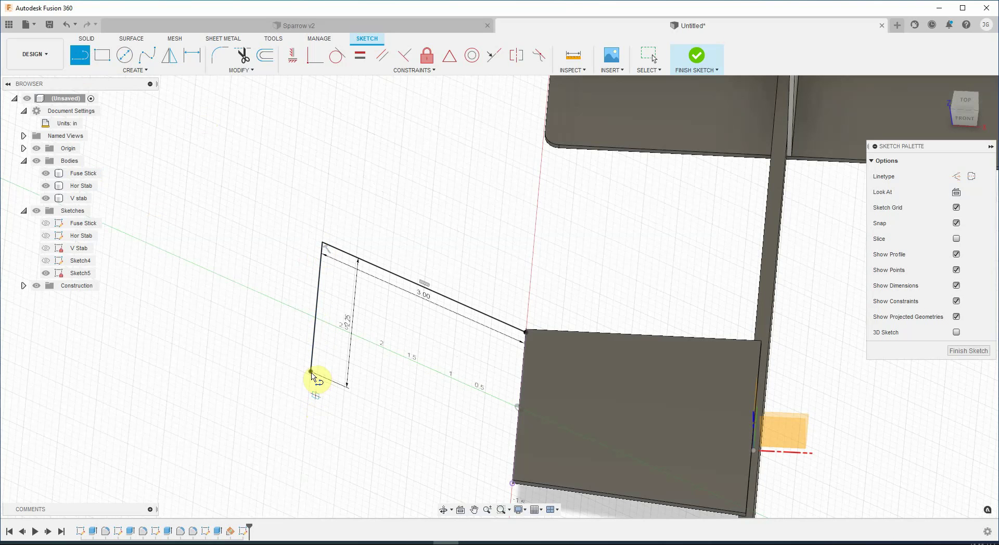
pyautogui.click(311, 371)
pyautogui.scroll(5, 514, 479)
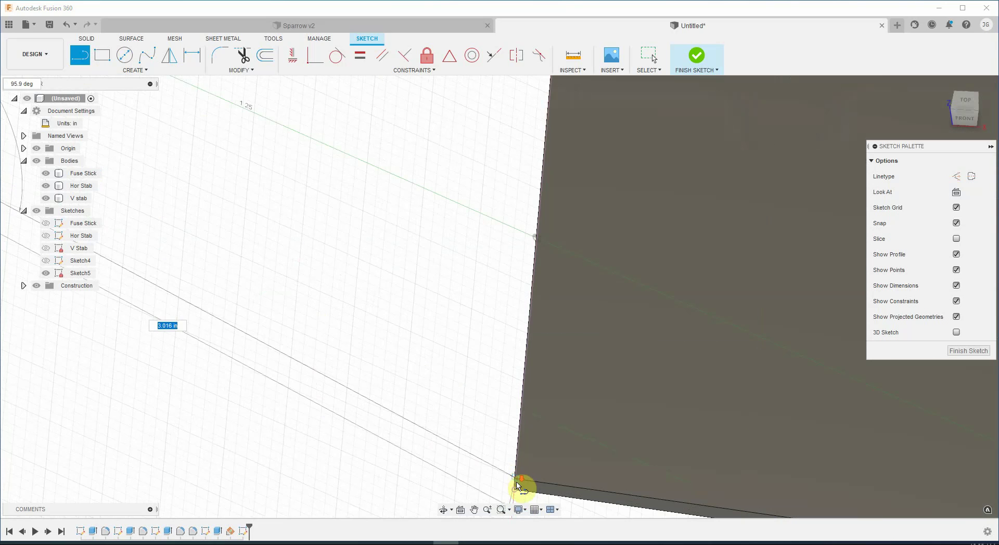
pyautogui.scroll(2, 438, 451)
pyautogui.scroll(-1, 489, 503)
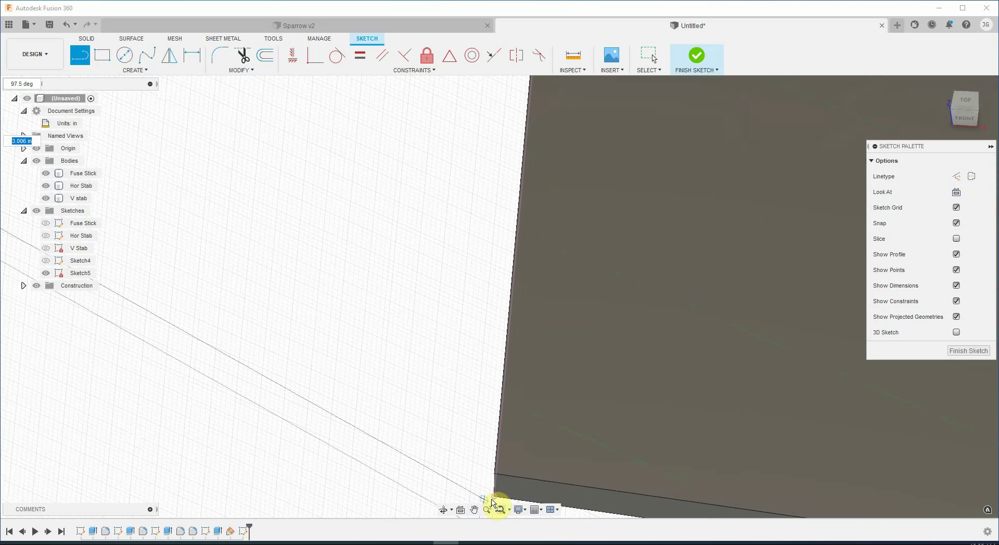
pyautogui.click(495, 498)
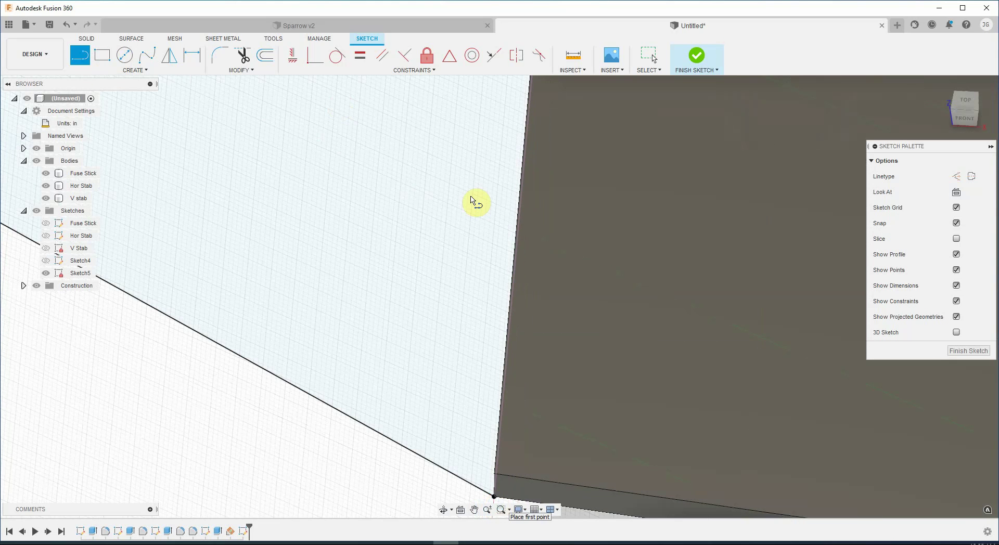
pyautogui.press('F6')
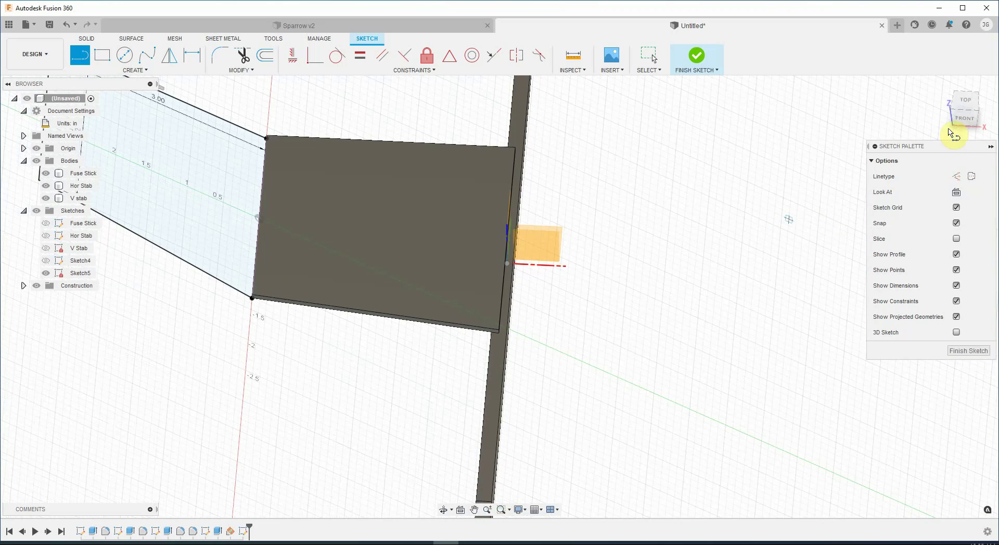
pyautogui.click(963, 352)
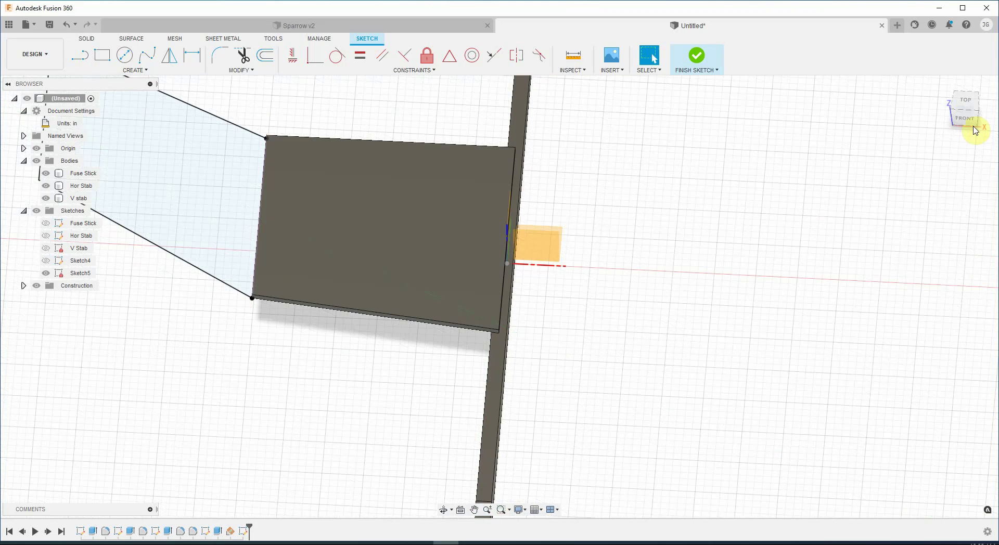
pyautogui.click(943, 85)
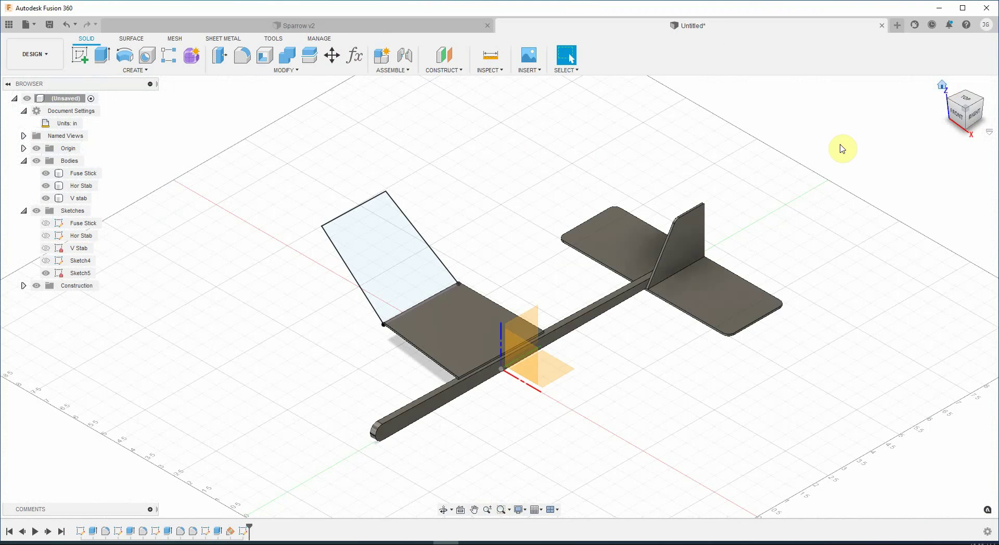
# Examine from above and behind how the angled outer profile meets the flat inner wing panel
pyautogui.moveTo(977, 123); pyautogui.dragTo(807, 142)
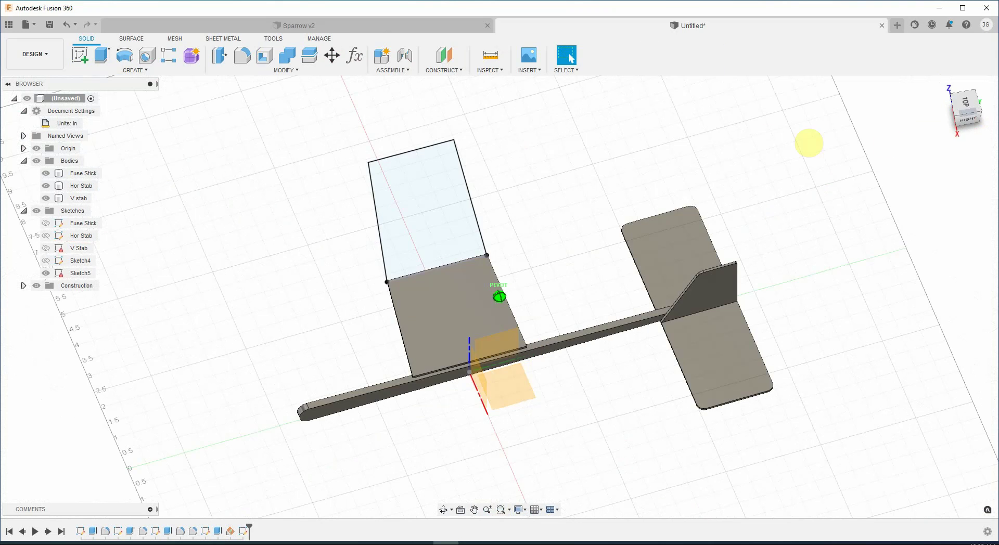
pyautogui.keyDown('shift'); pyautogui.moveTo(770, 140); pyautogui.dragTo(631, 198, button='middle'); pyautogui.keyUp('shift')
pyautogui.click(593, 210)
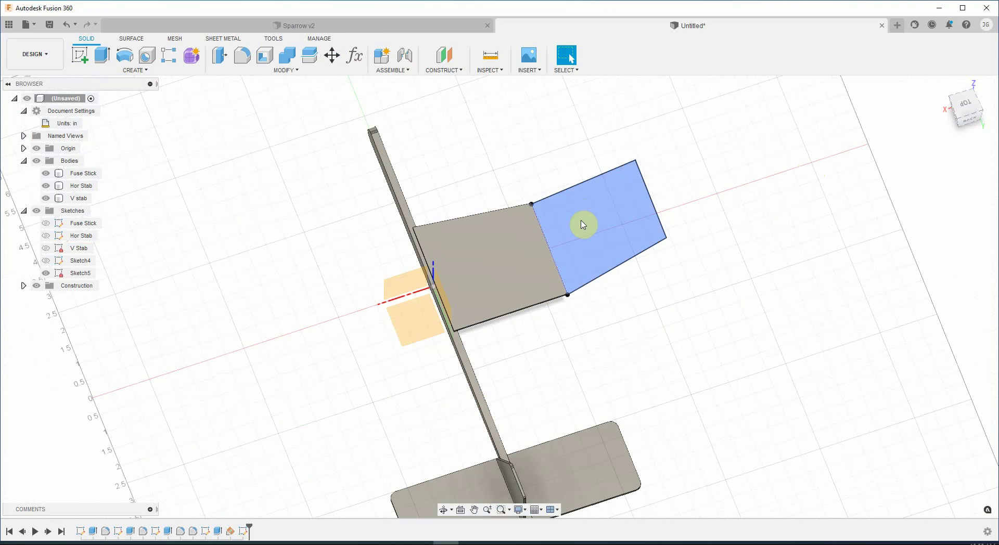
pyautogui.click(519, 265)
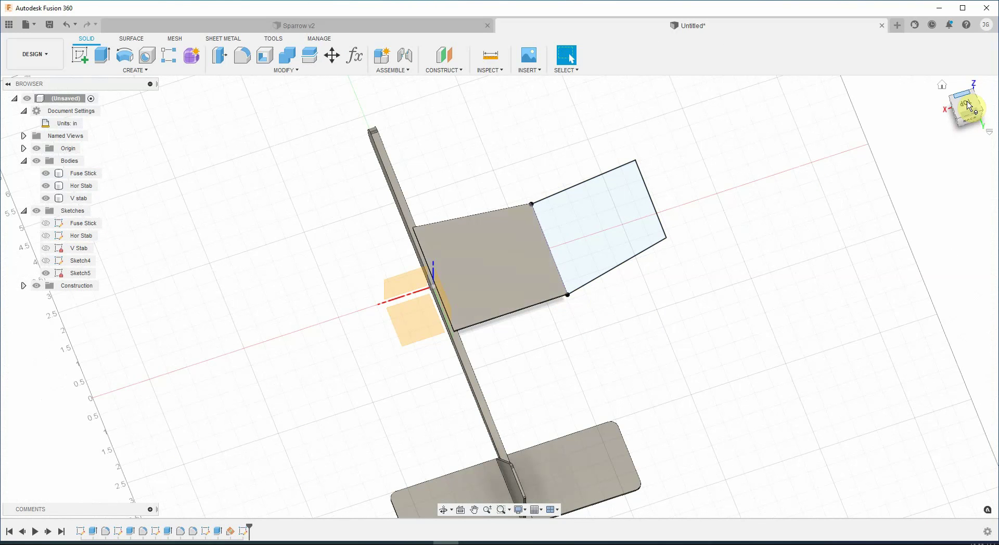
pyautogui.moveTo(967, 102); pyautogui.dragTo(932, 61)
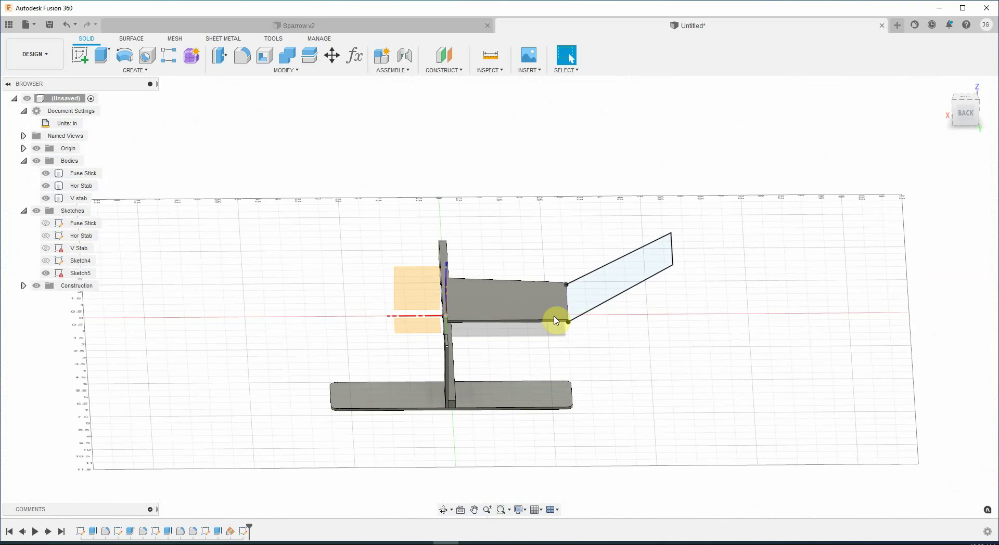
pyautogui.click(555, 321)
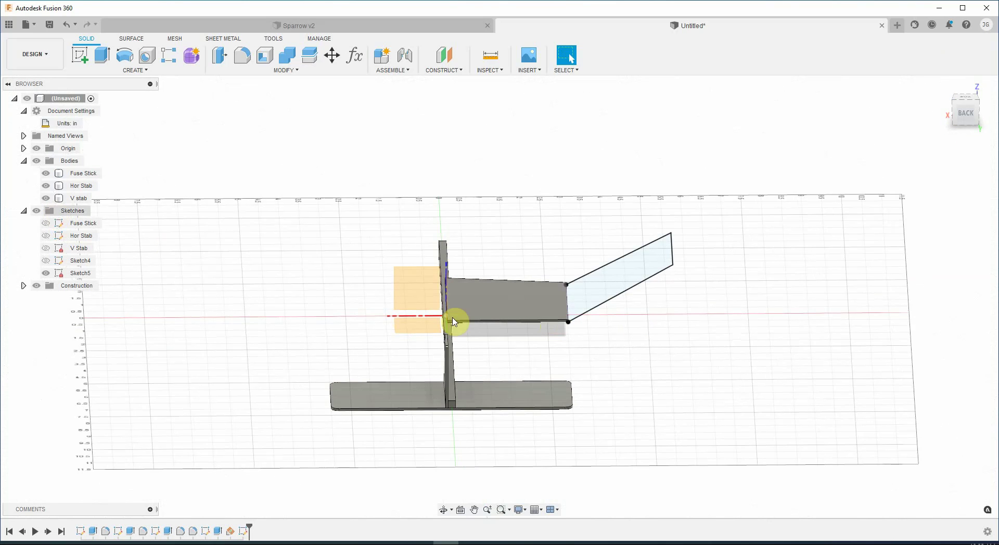
pyautogui.click(513, 307)
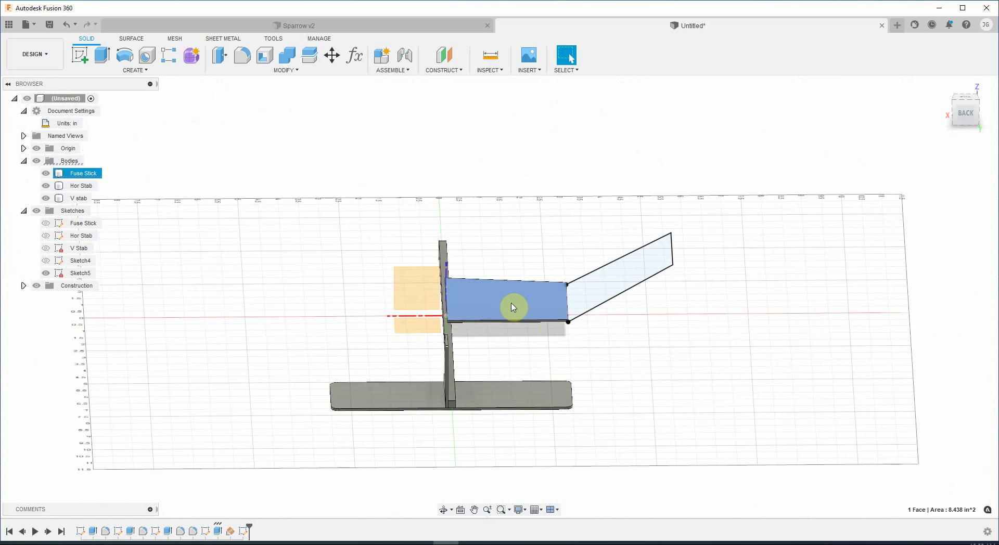
# Edit the inner wing panel's extrusion so its operation is New Body instead of Join
pyautogui.rightClick(218, 536)
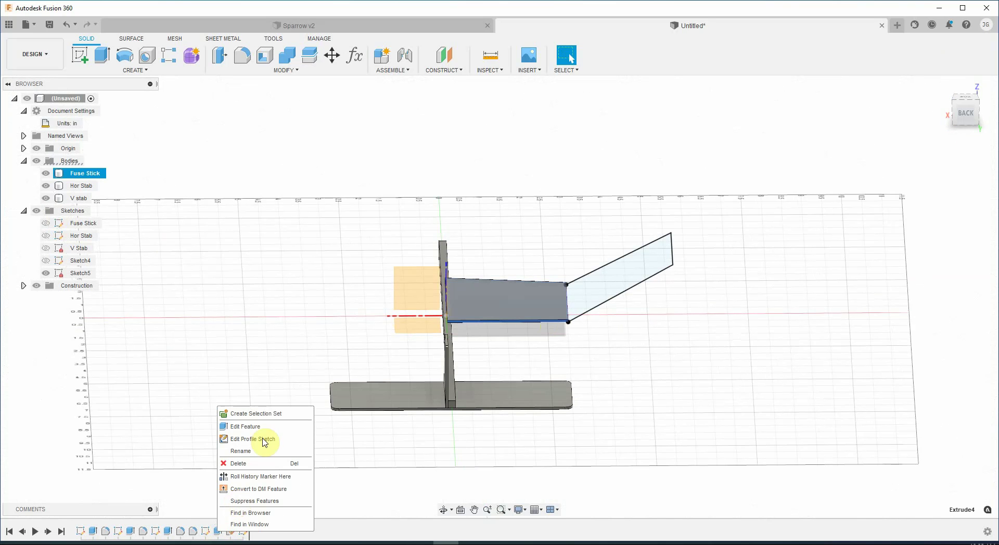
pyautogui.click(259, 431)
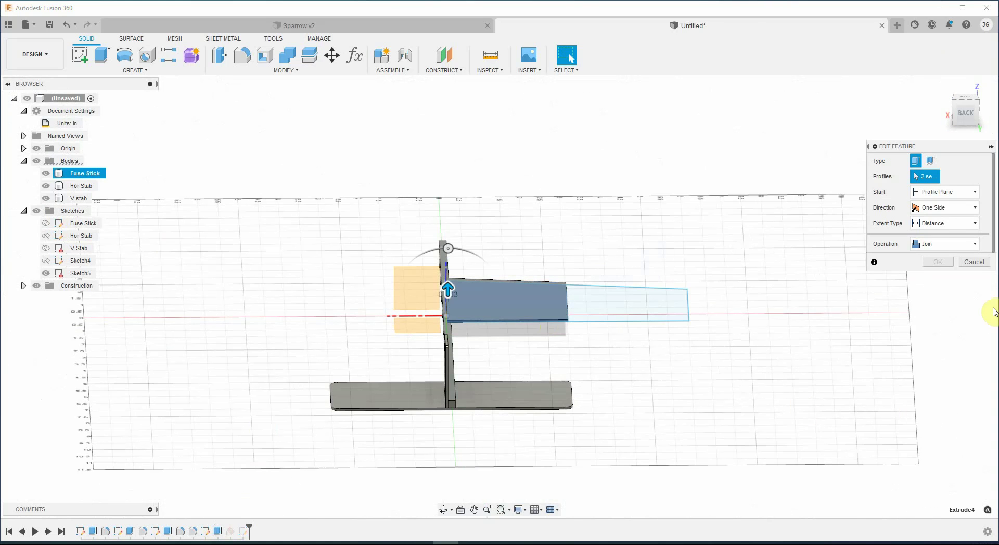
pyautogui.click(942, 275)
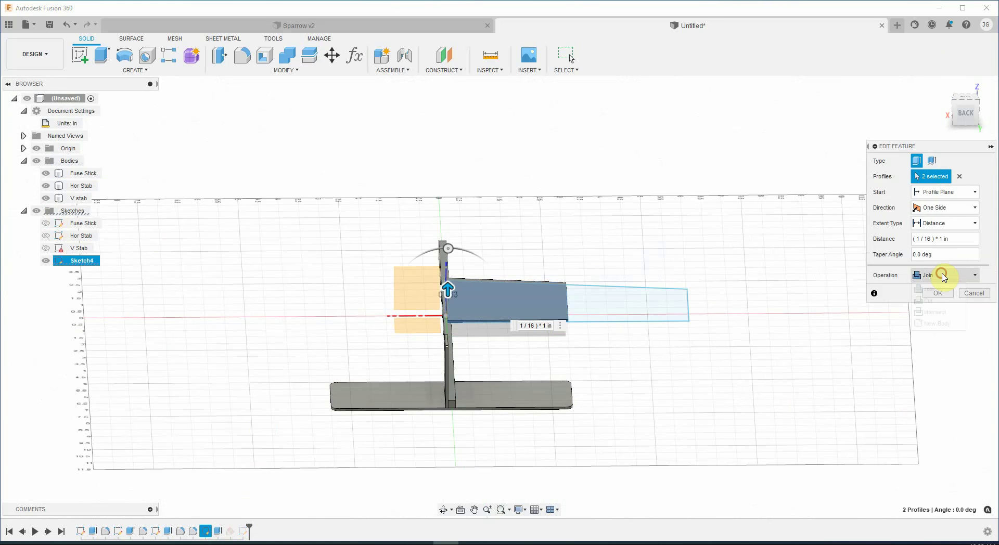
pyautogui.click(937, 323)
pyautogui.click(942, 293)
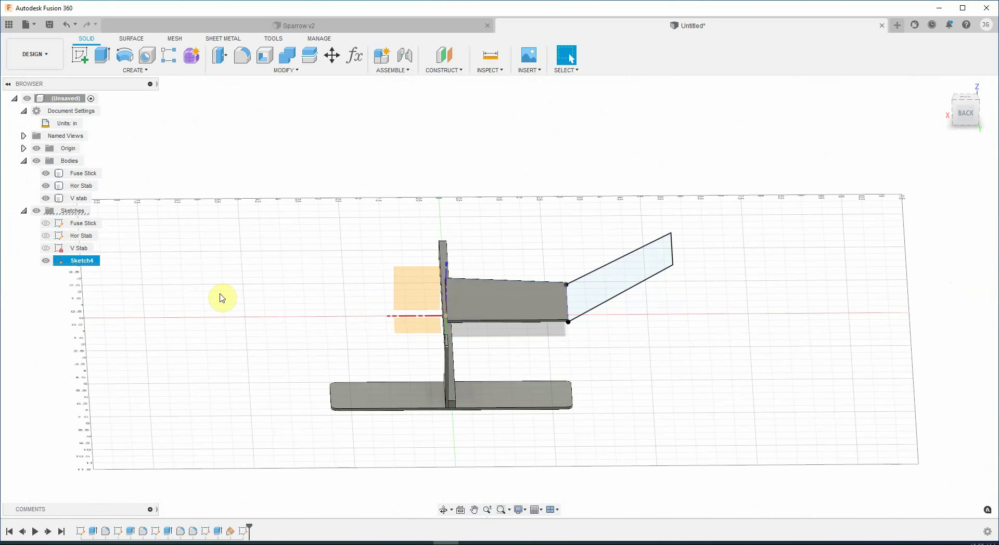
# Hide the inner wing panel's body and select the outer panel's sketch profile
pyautogui.click(52, 211)
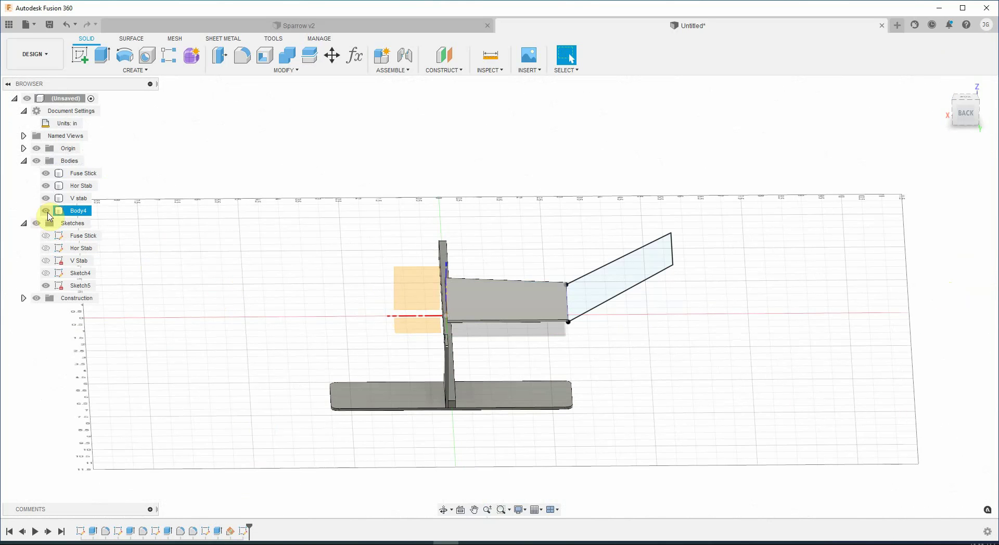
pyautogui.click(46, 211)
pyautogui.click(597, 287)
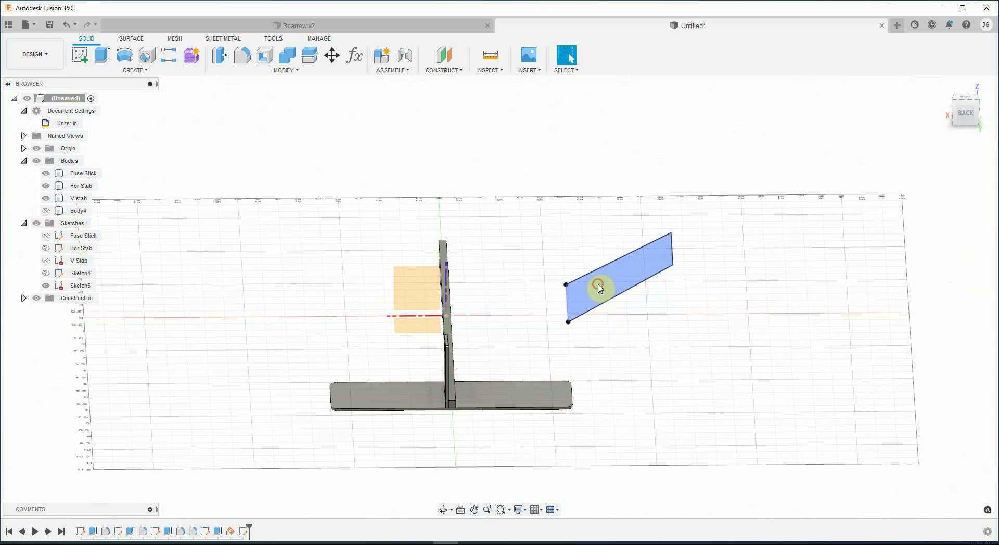
# Extrude the outer panel profile 1/16 in as a new body and show the inner wing panel's body again
pyautogui.click(102, 55)
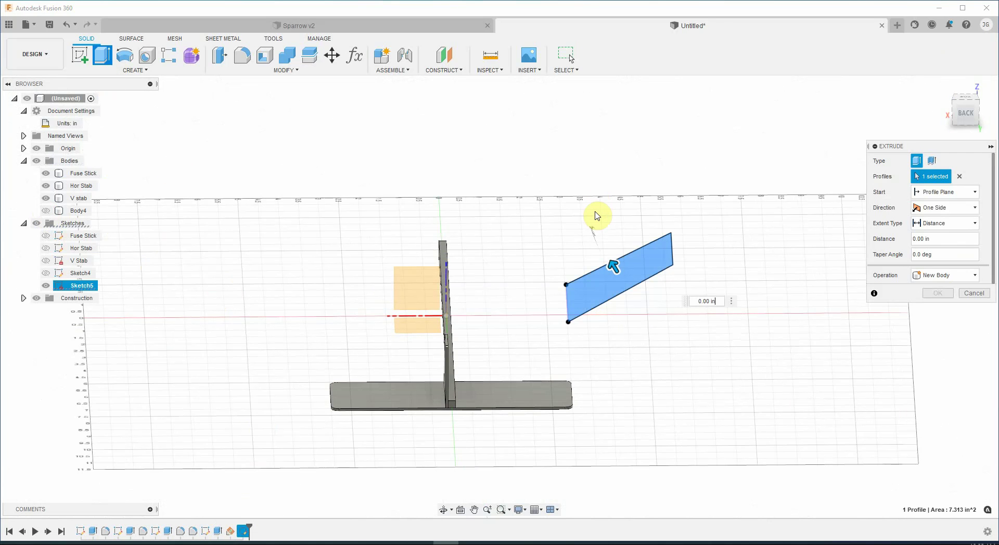
pyautogui.write('1/16')
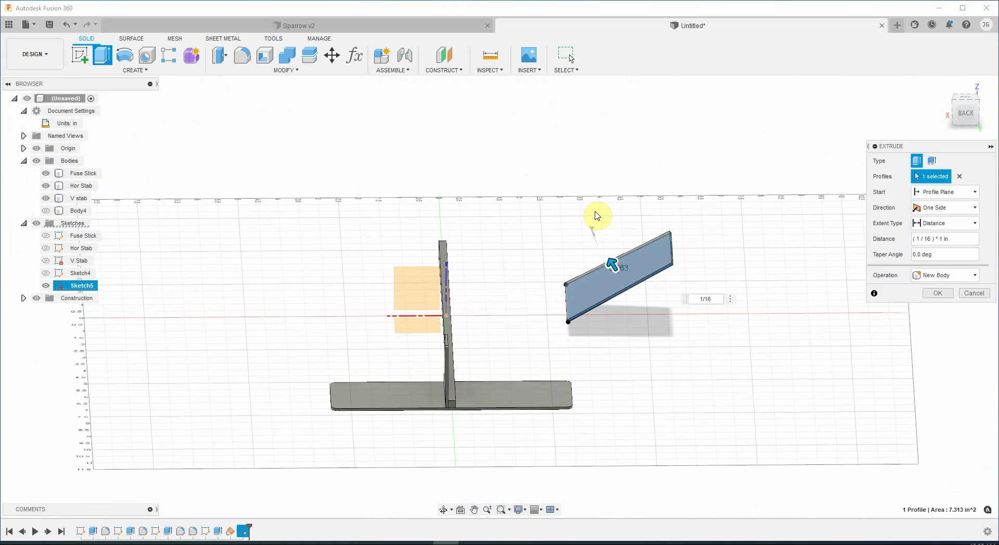
pyautogui.press('Return')
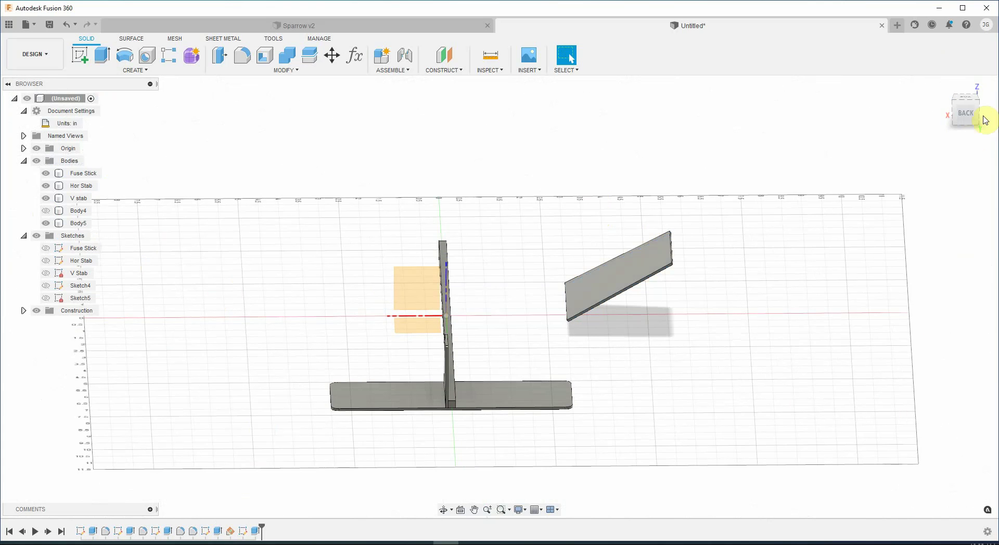
pyautogui.click(46, 211)
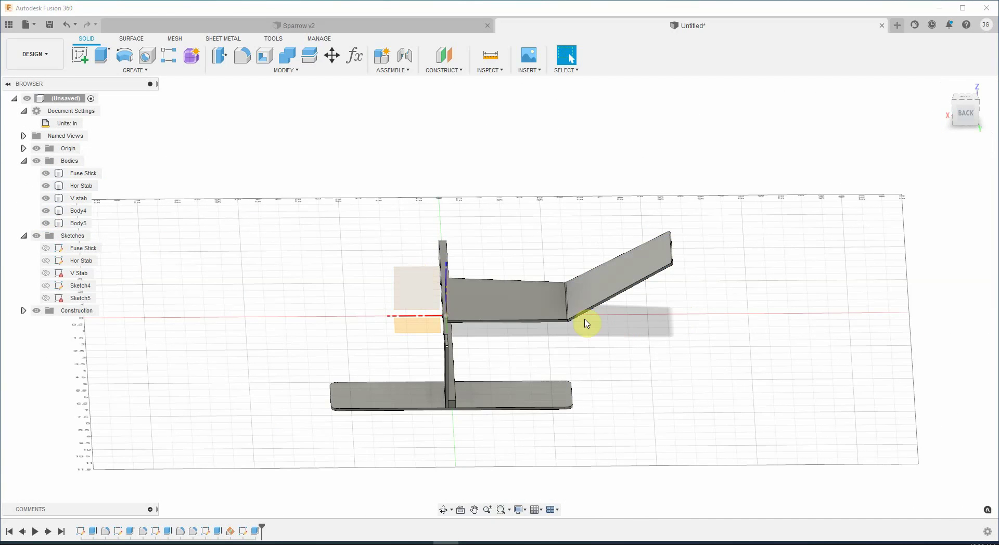
# Sketch a line on the inner panel's rear edge face, from the panels' upper intersection to their shared lower corner, and finish the sketch
pyautogui.moveTo(965, 104)
pyautogui.mouseDown()
pyautogui.moveTo(959, 89)
pyautogui.moveTo(966, 99)
pyautogui.mouseUp()
pyautogui.scroll(5, 568, 324)
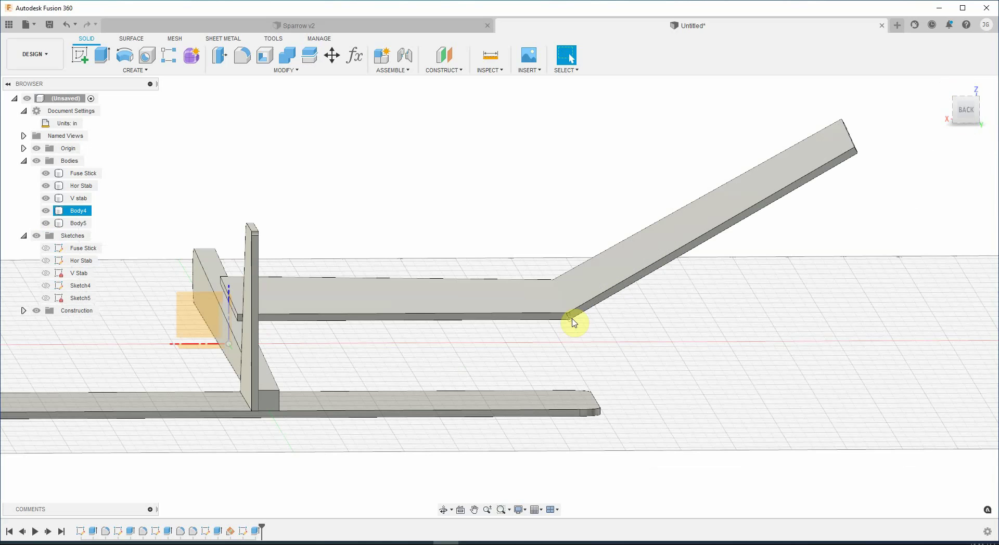
pyautogui.scroll(5, 574, 323)
pyautogui.scroll(2, 551, 265)
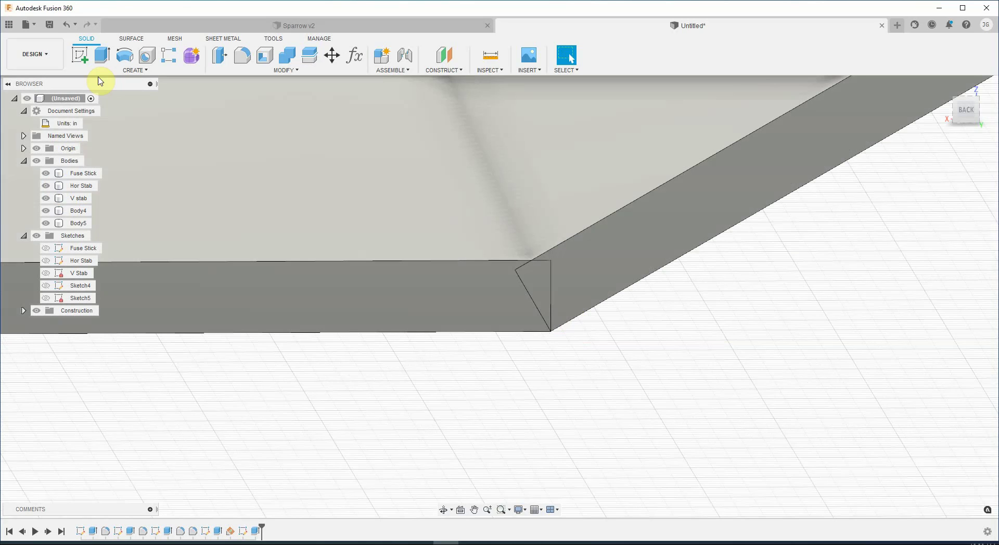
pyautogui.click(80, 62)
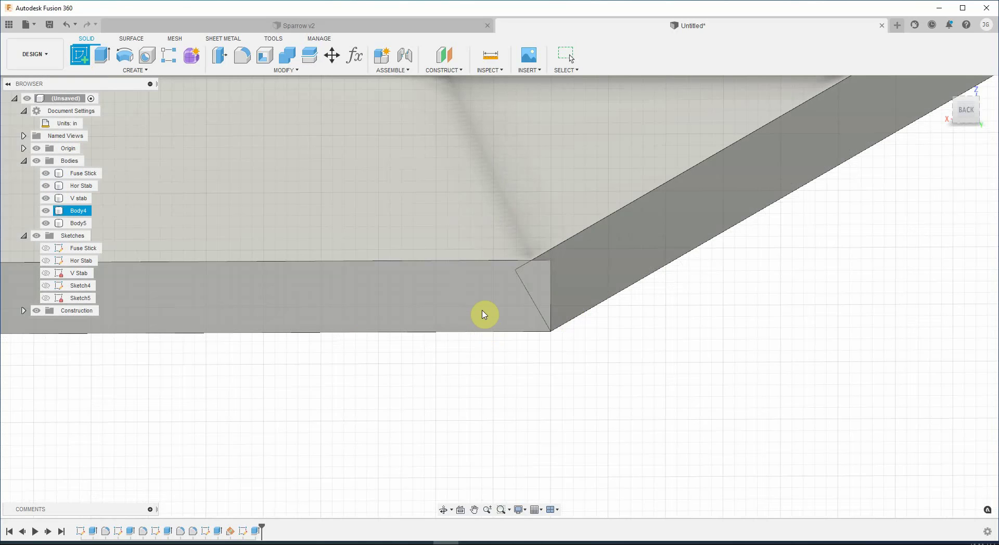
pyautogui.click(499, 315)
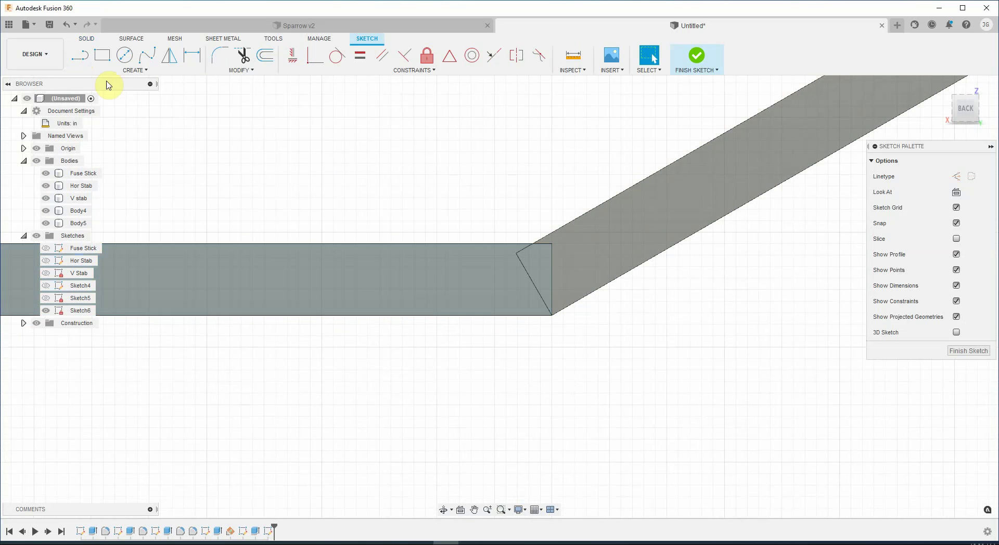
pyautogui.click(87, 61)
pyautogui.scroll(3, 541, 255)
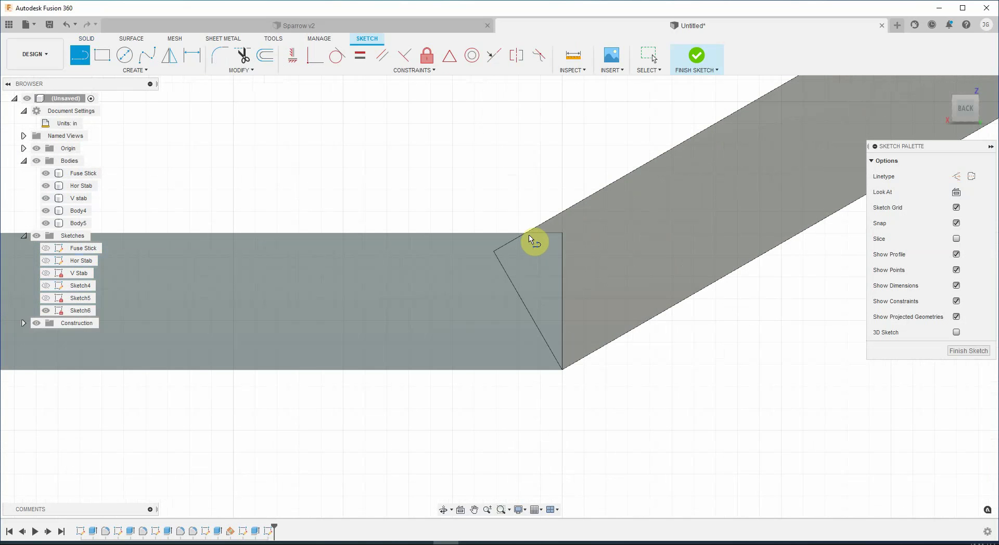
pyautogui.click(562, 369)
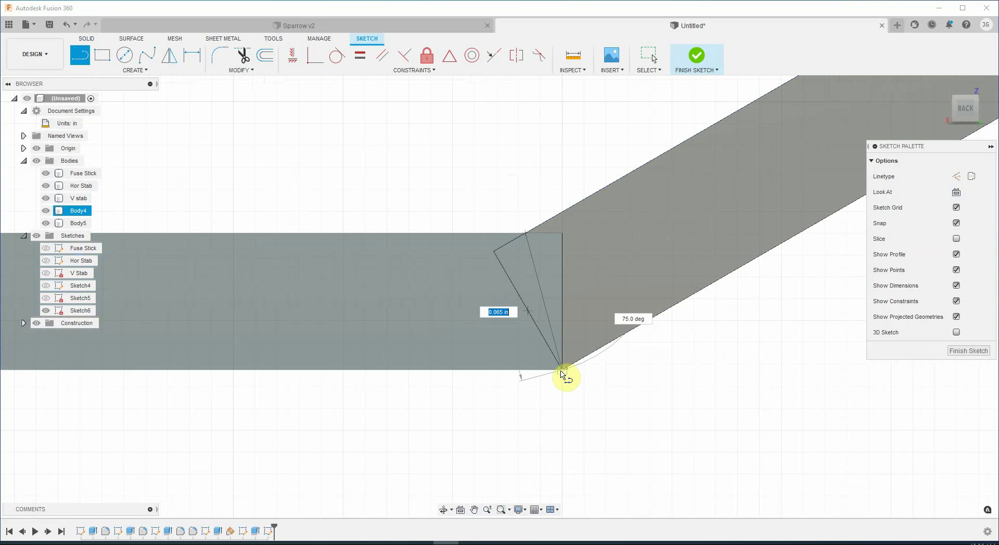
pyautogui.click(564, 374)
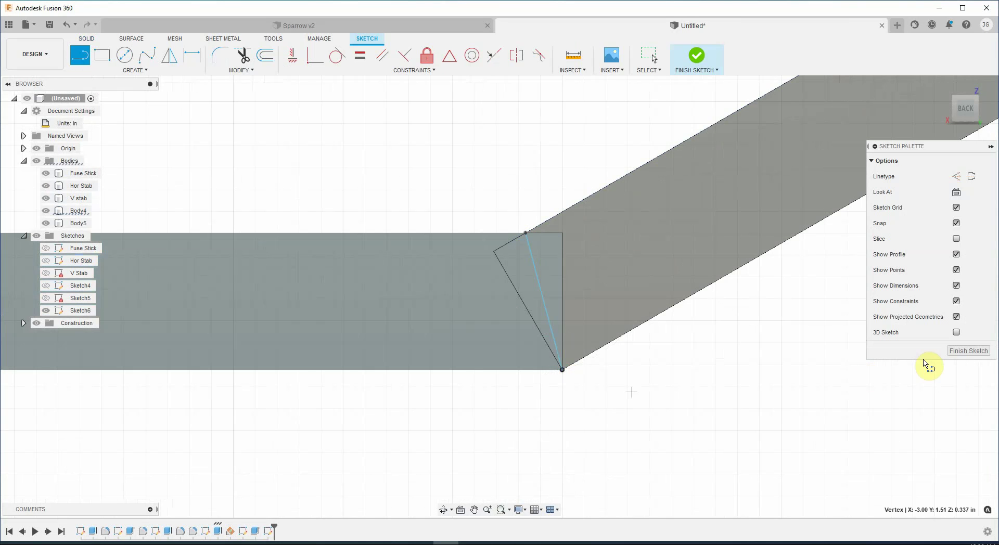
pyautogui.click(965, 351)
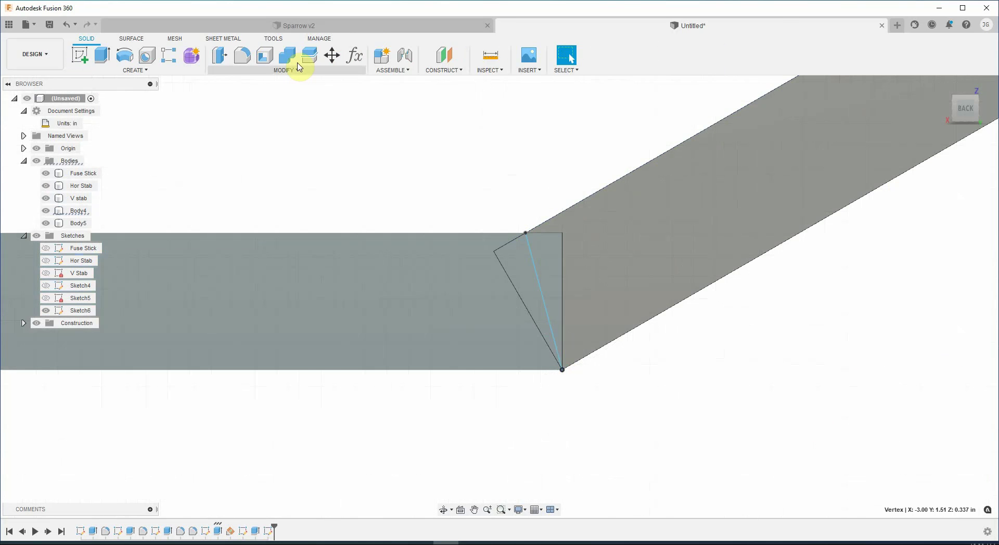
# Split both wing panel bodies with the sketched joint line as the splitting tool, keeping Extend Splitting Tool(s) enabled
pyautogui.click(310, 58)
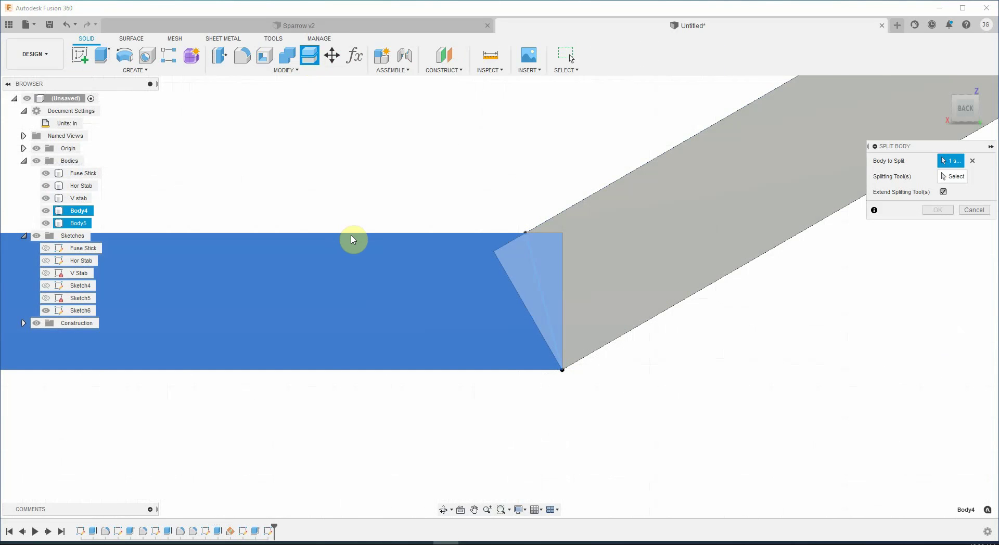
pyautogui.click(943, 83)
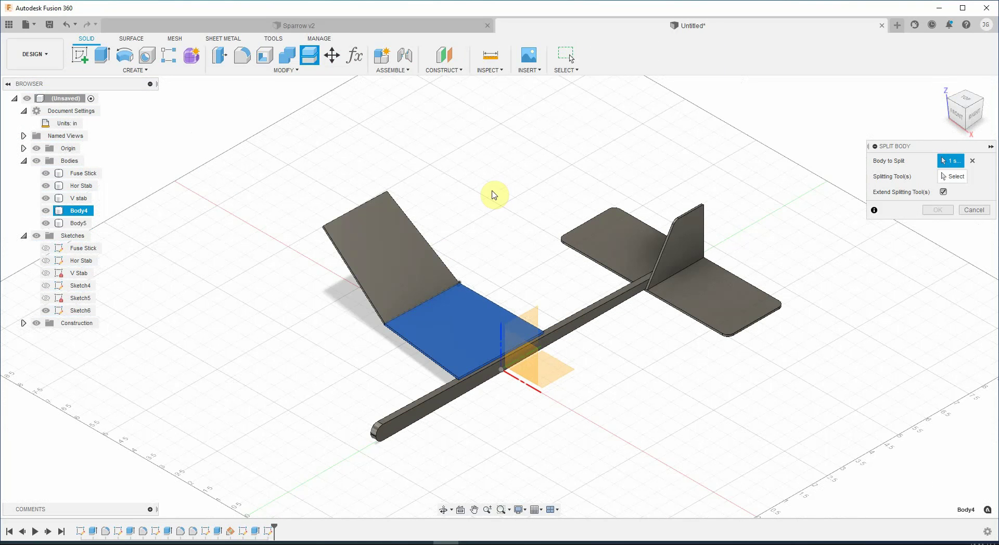
pyautogui.click(427, 259)
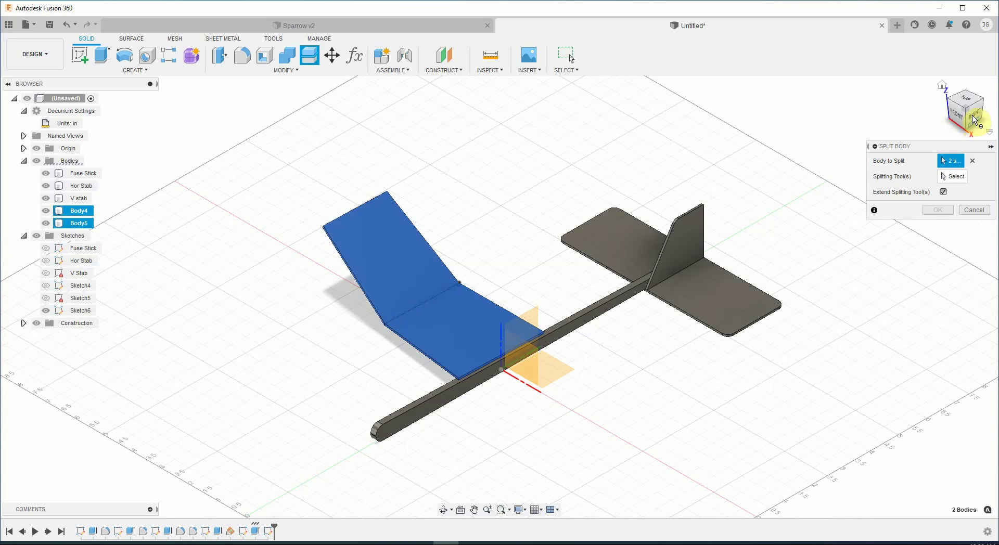
pyautogui.keyDown('shift'); pyautogui.moveTo(910, 124); pyautogui.dragTo(771, 209, button='middle'); pyautogui.keyUp('shift')
pyautogui.scroll(5, 566, 321)
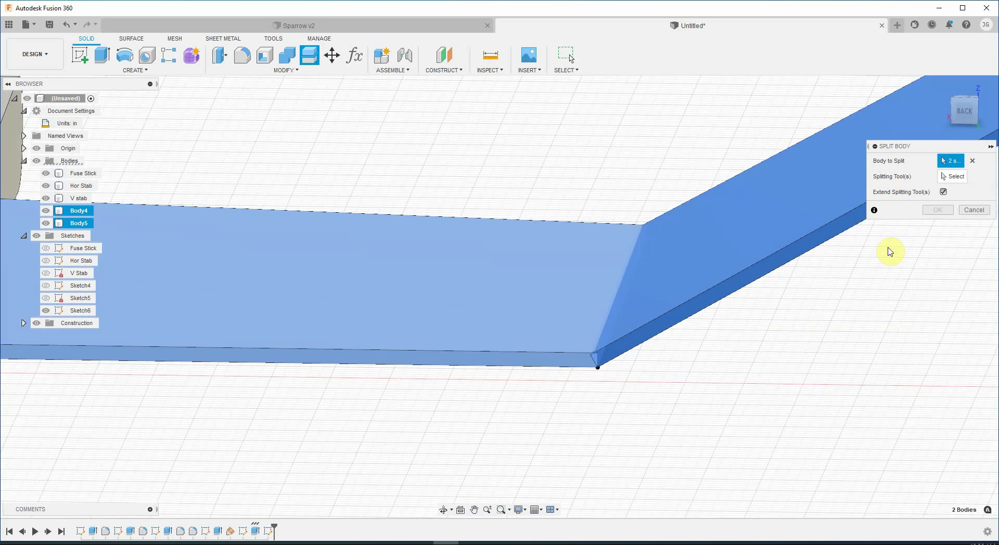
pyautogui.click(961, 183)
pyautogui.scroll(3, 619, 404)
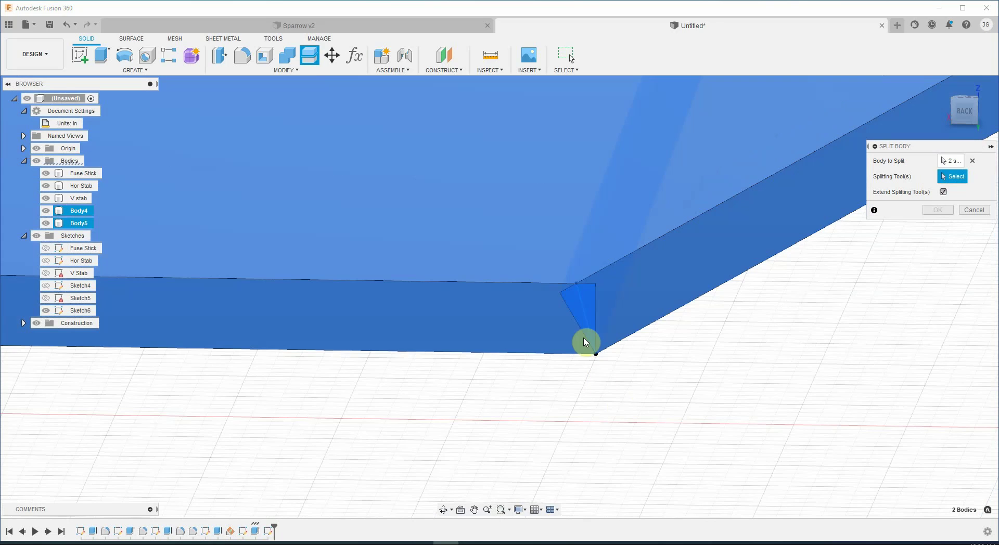
pyautogui.click(584, 317)
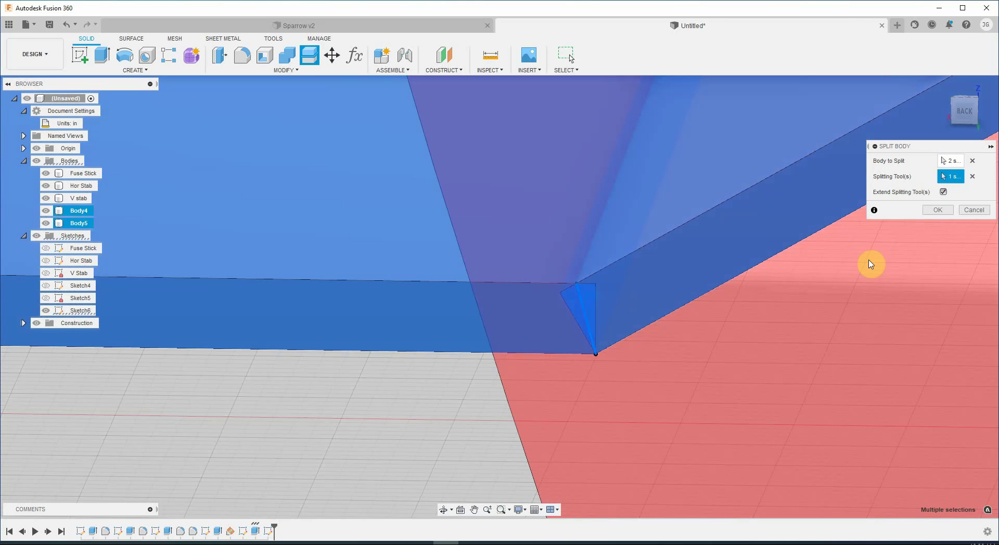
pyautogui.click(940, 216)
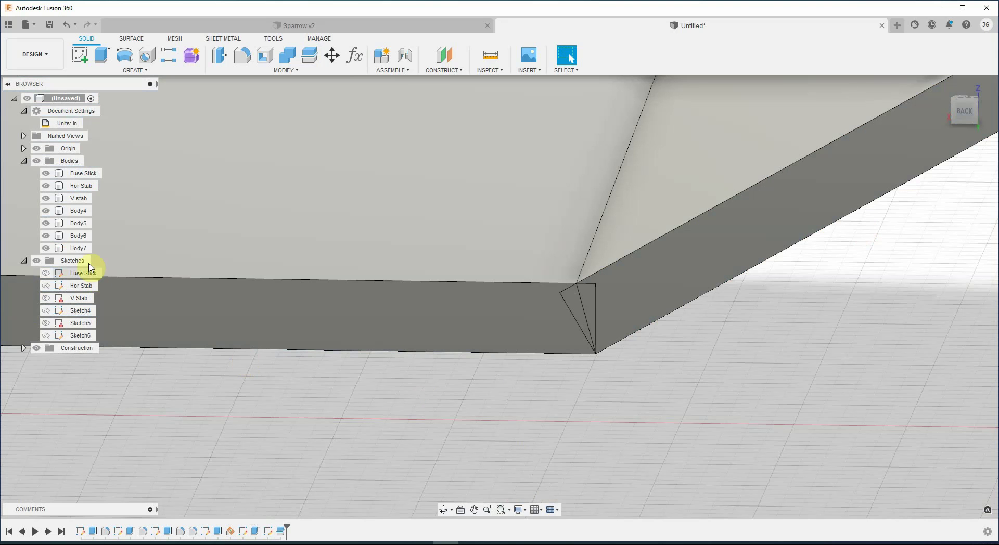
# Hide the two leftover overlap slivers at the panel joint, Body7 and Body4
pyautogui.click(46, 249)
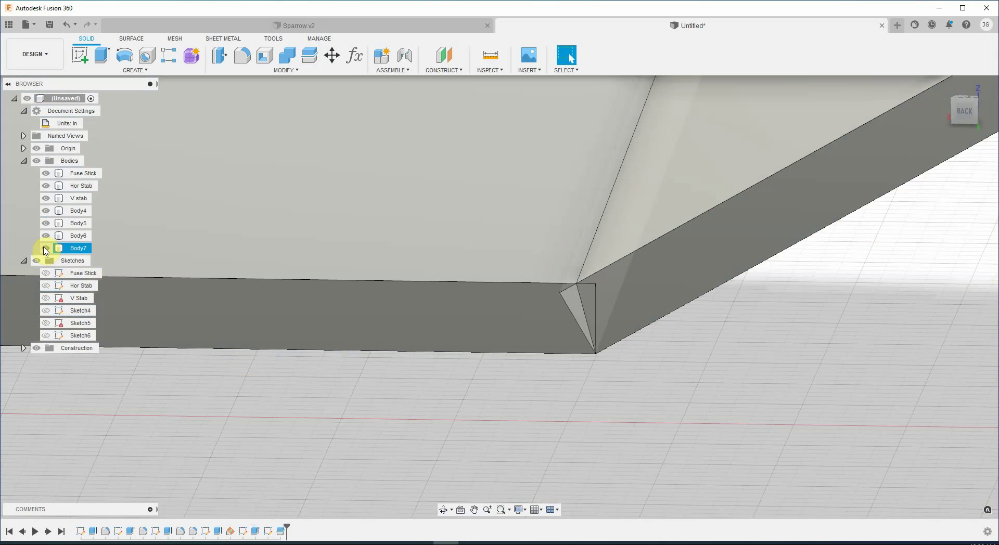
pyautogui.click(45, 248)
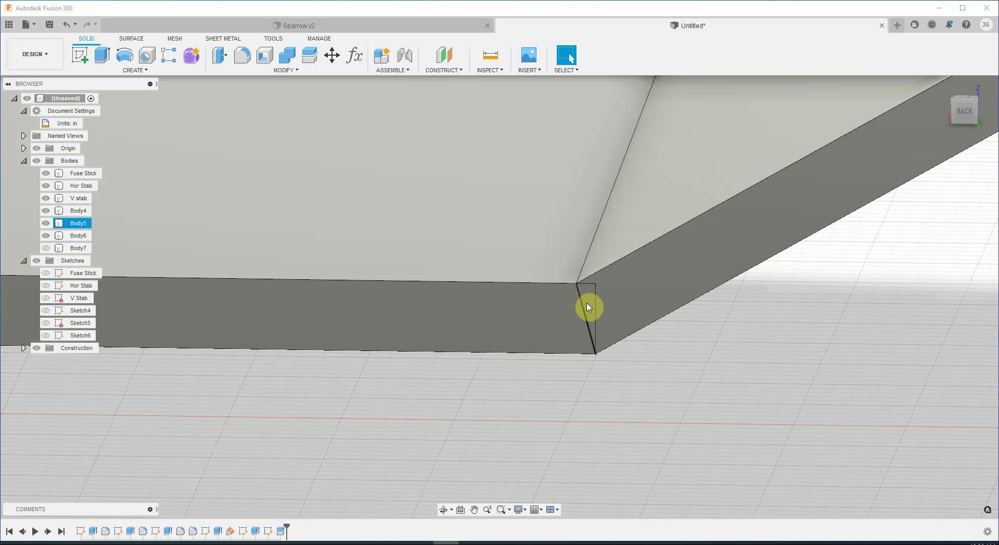
pyautogui.click(587, 306)
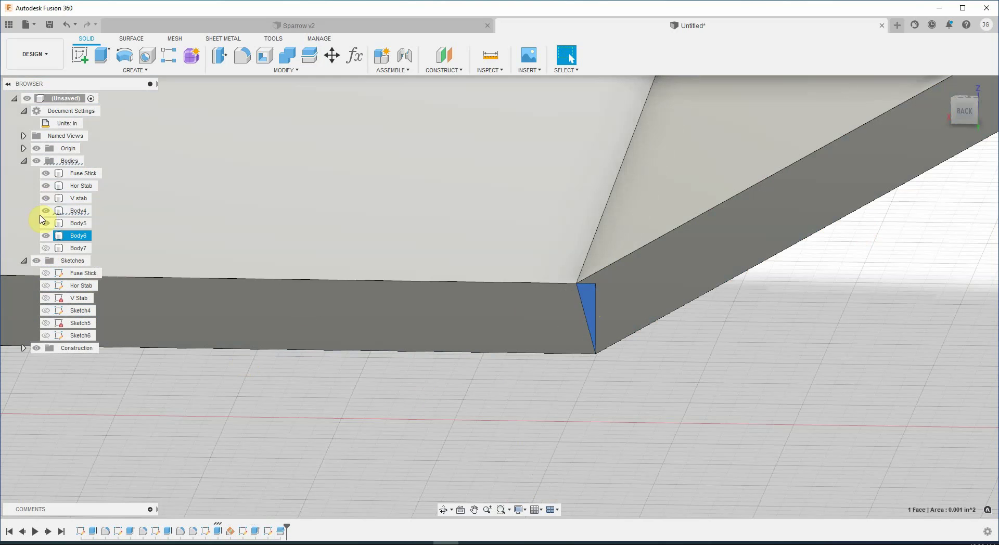
pyautogui.click(45, 212)
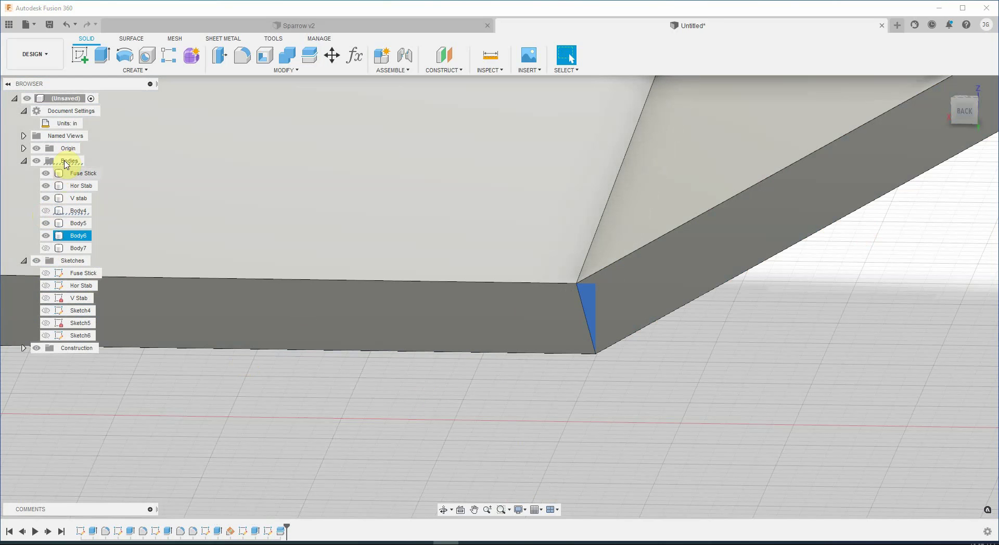
# Create a body group named Unused Bodies and move the two hidden slivers, Body4 and Body7, into it
pyautogui.rightClick(66, 163)
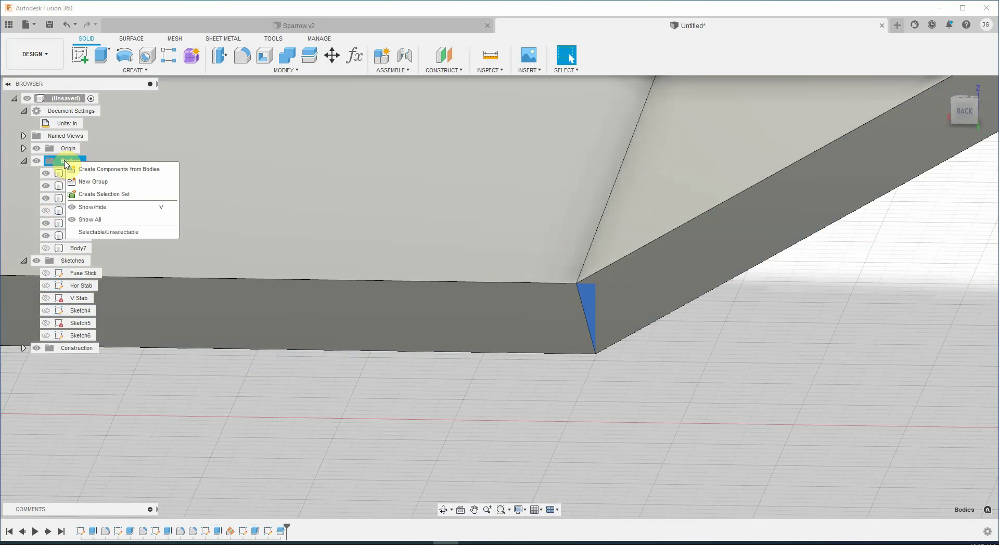
pyautogui.click(93, 182)
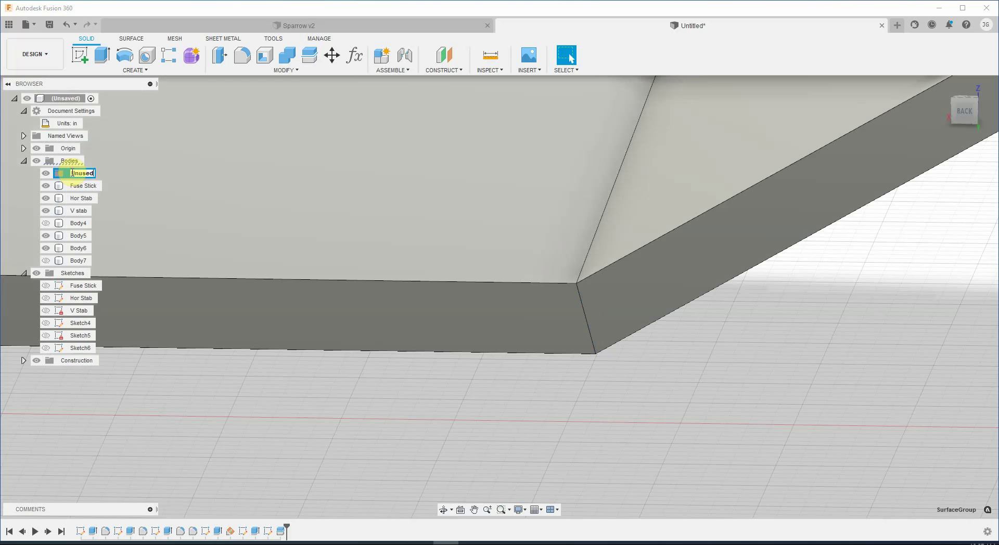
pyautogui.write('Unused Bodies')
pyautogui.press('Return')
pyautogui.keyDown('ctrl'); pyautogui.click(78, 248); pyautogui.keyUp('ctrl')
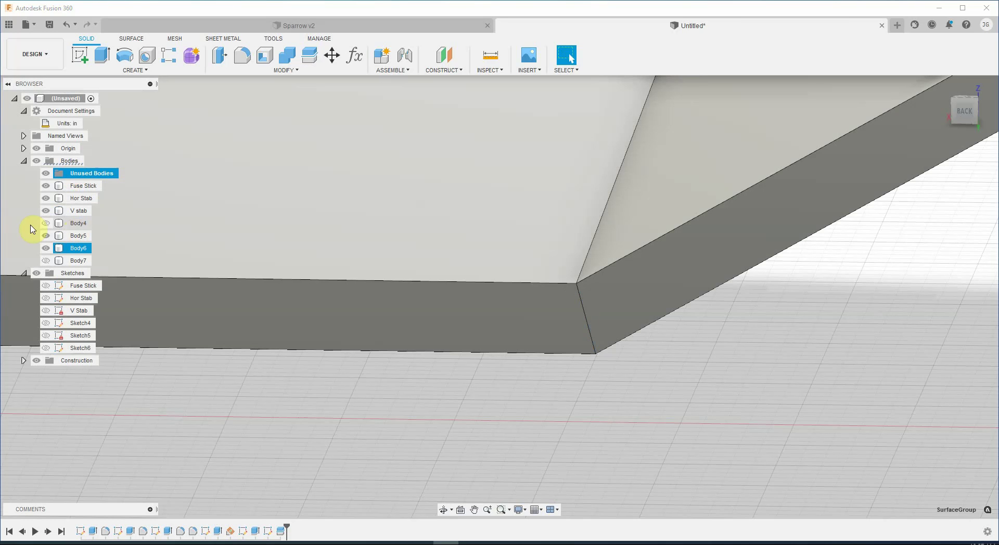
pyautogui.moveTo(46, 225); pyautogui.dragTo(46, 178)
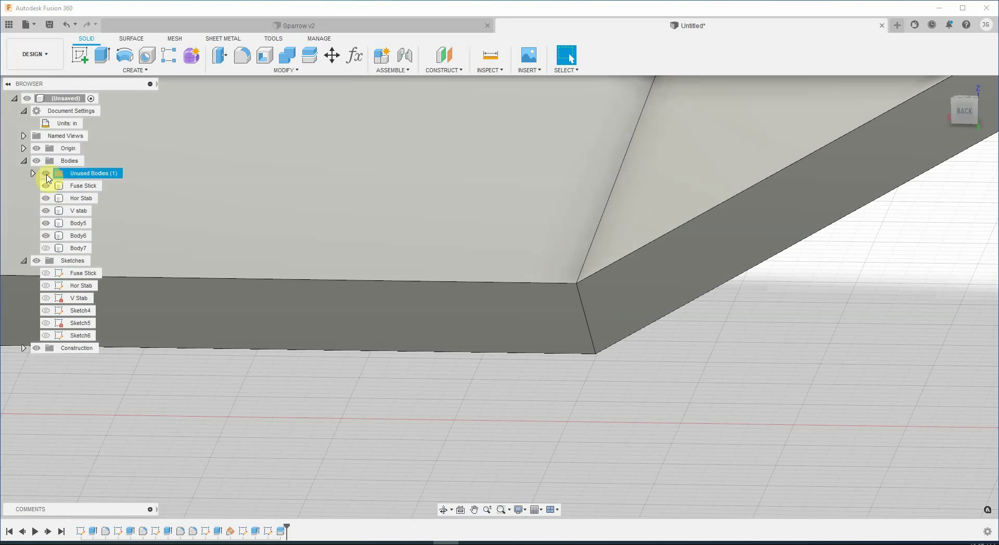
pyautogui.click(45, 249)
pyautogui.moveTo(61, 177); pyautogui.dragTo(61, 177)
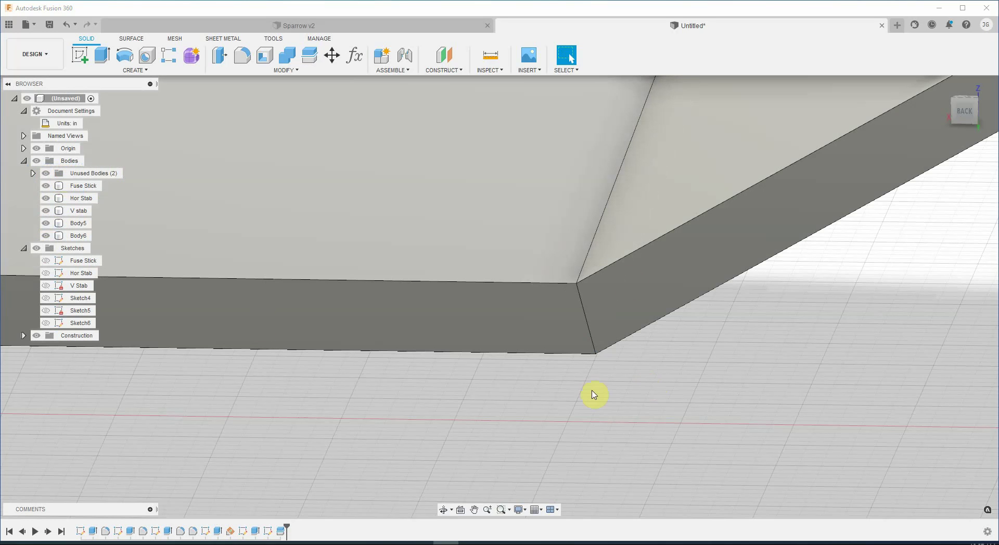
# Identify the two remaining wing bodies at the joint and rename the angled outer one OuterPanel
pyautogui.click(572, 311)
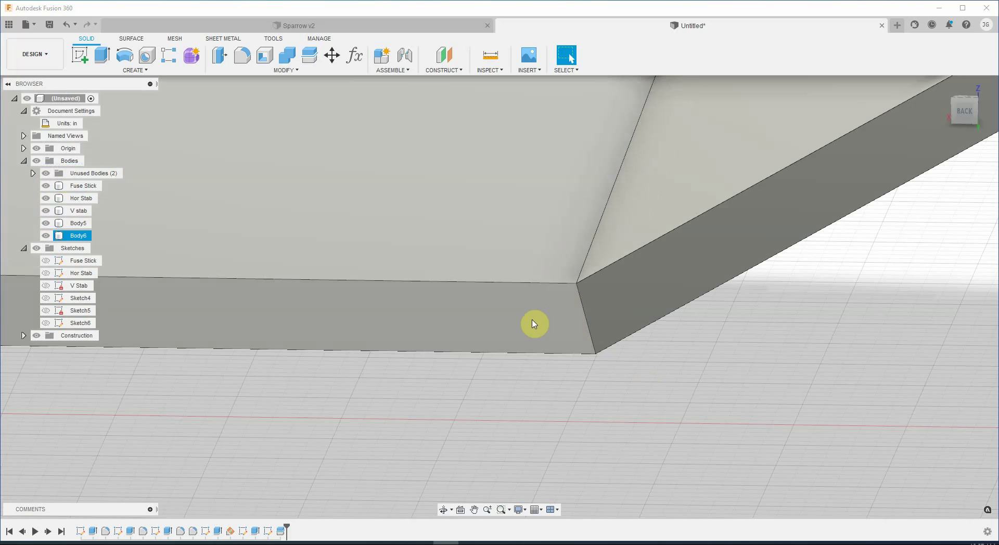
pyautogui.click(506, 372)
pyautogui.click(942, 88)
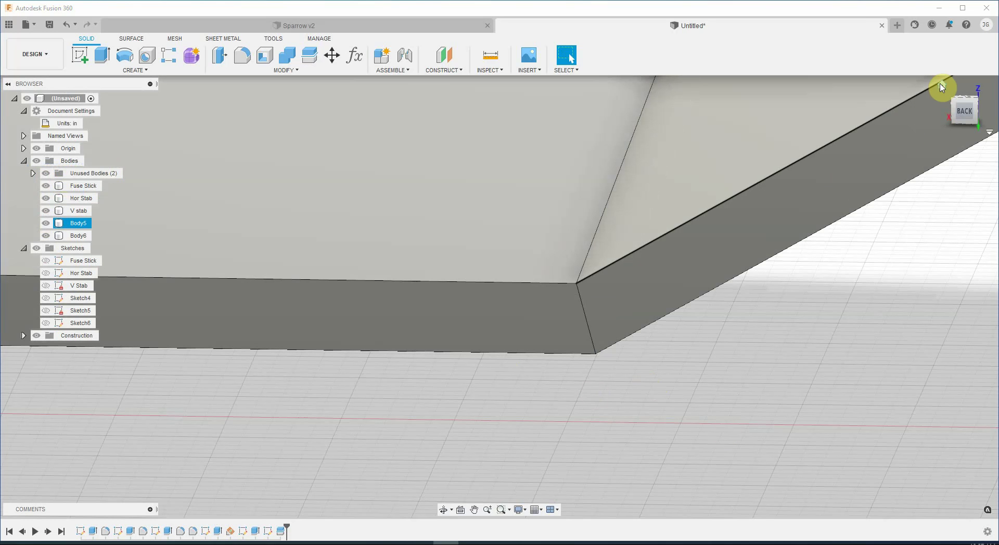
pyautogui.click(78, 226)
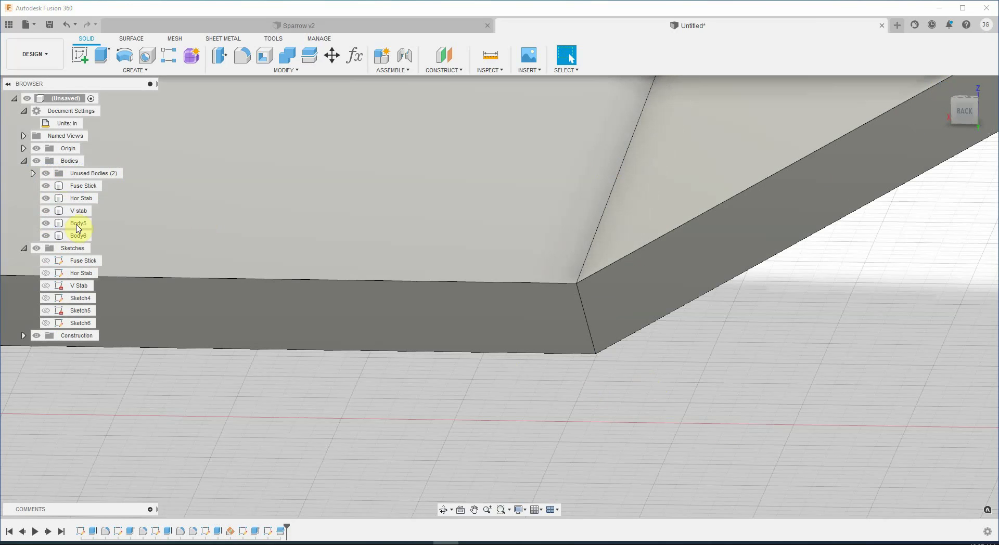
pyautogui.click(78, 226)
pyautogui.doubleClick(77, 223)
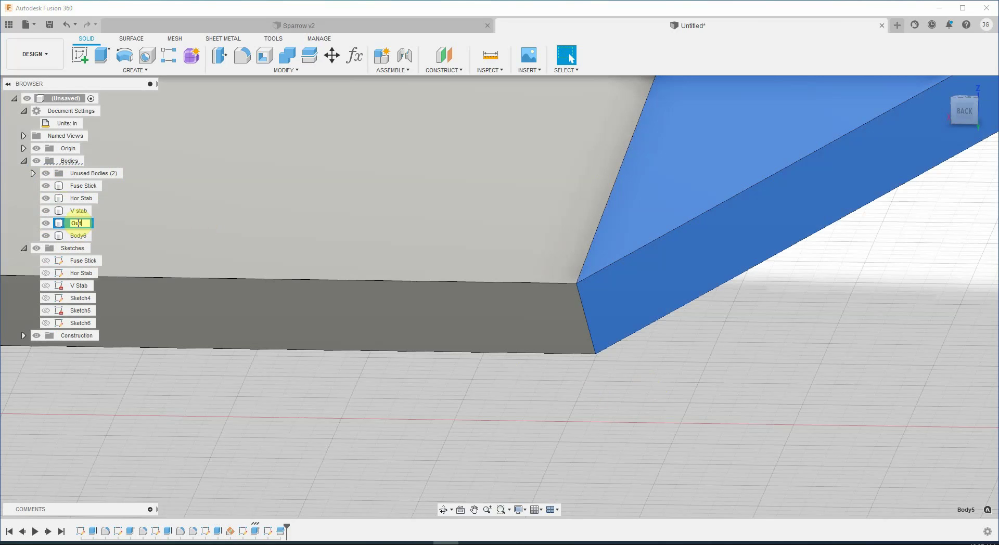
pyautogui.write('OuterPanel')
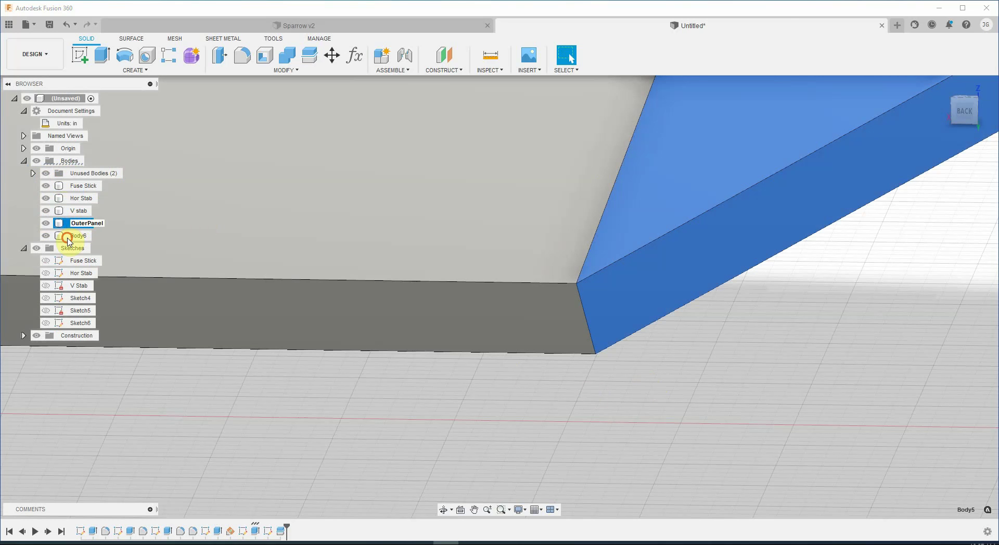
# Rename the flat inner wing panel's body Center Panel
pyautogui.click(71, 237)
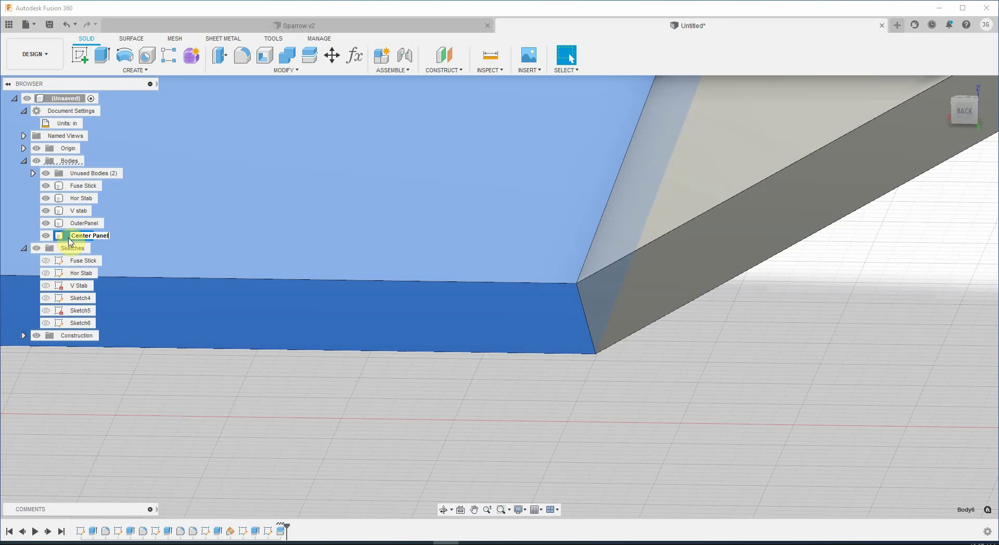
pyautogui.press('Return')
pyautogui.scroll(-3, 735, 359)
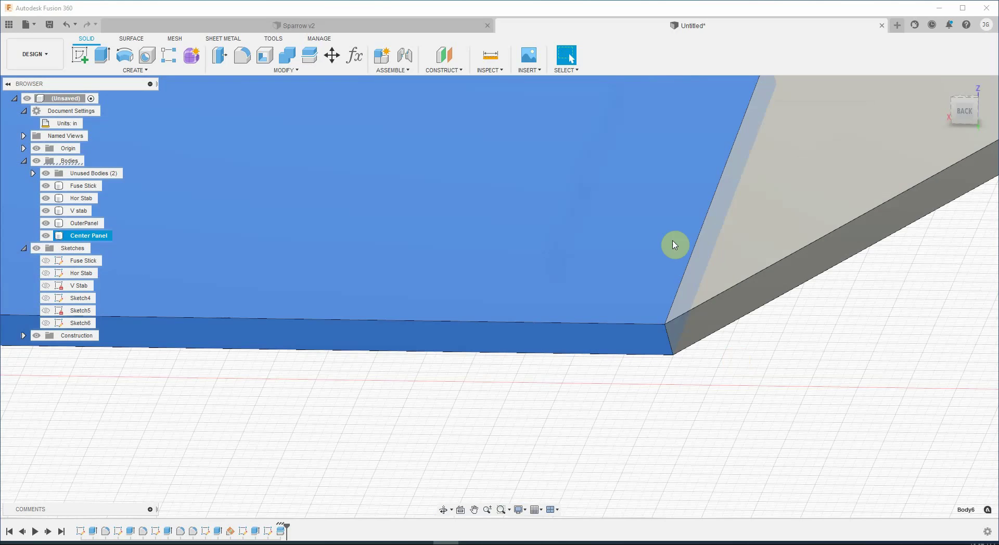
# Start a new sketch on the upper face of the angled outer wing panel
pyautogui.scroll(-3, 848, 232)
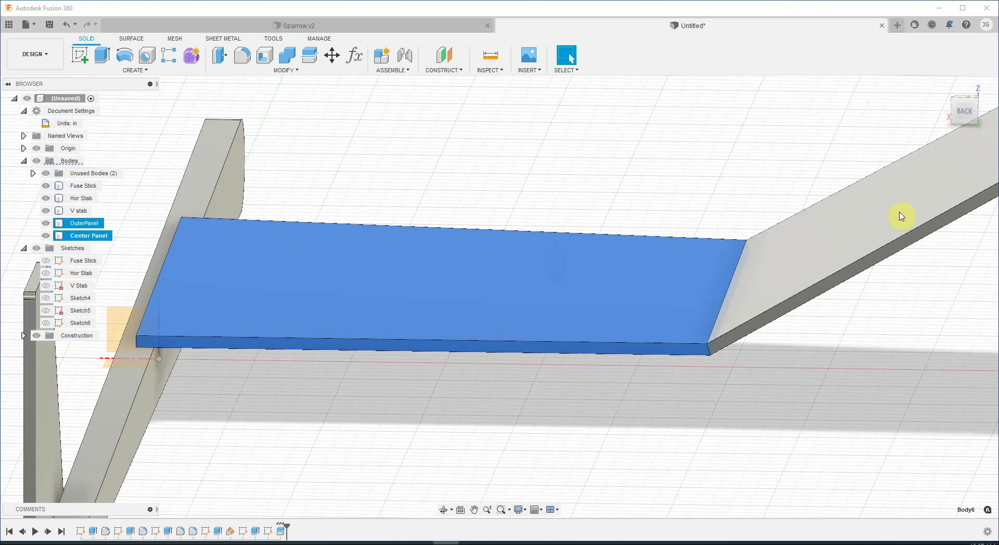
pyautogui.click(841, 214)
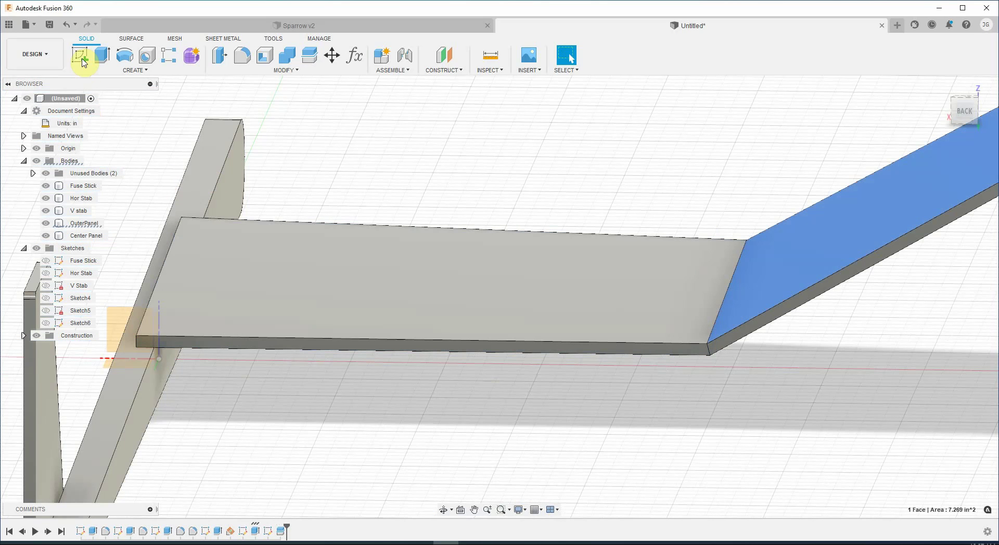
pyautogui.click(854, 234)
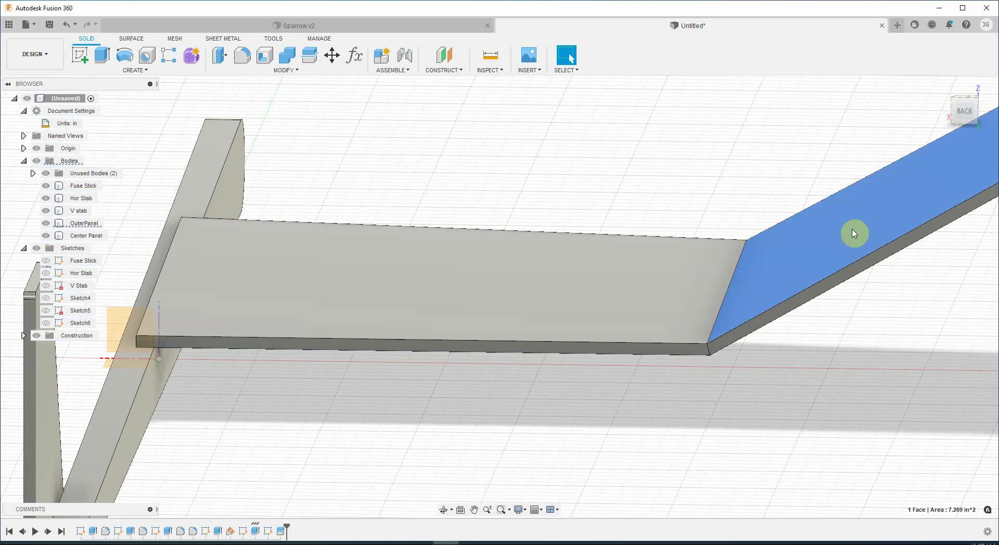
pyautogui.click(81, 62)
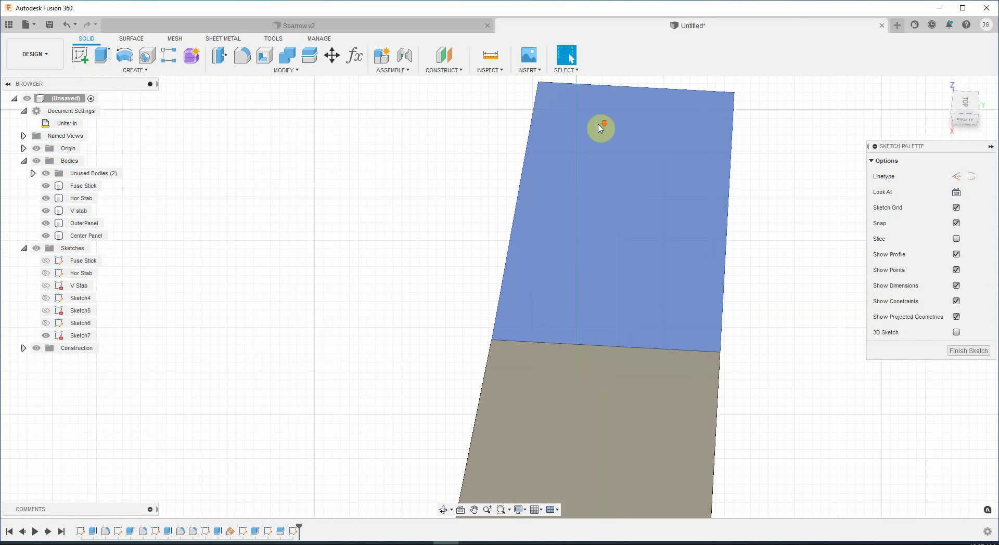
pyautogui.click(598, 127)
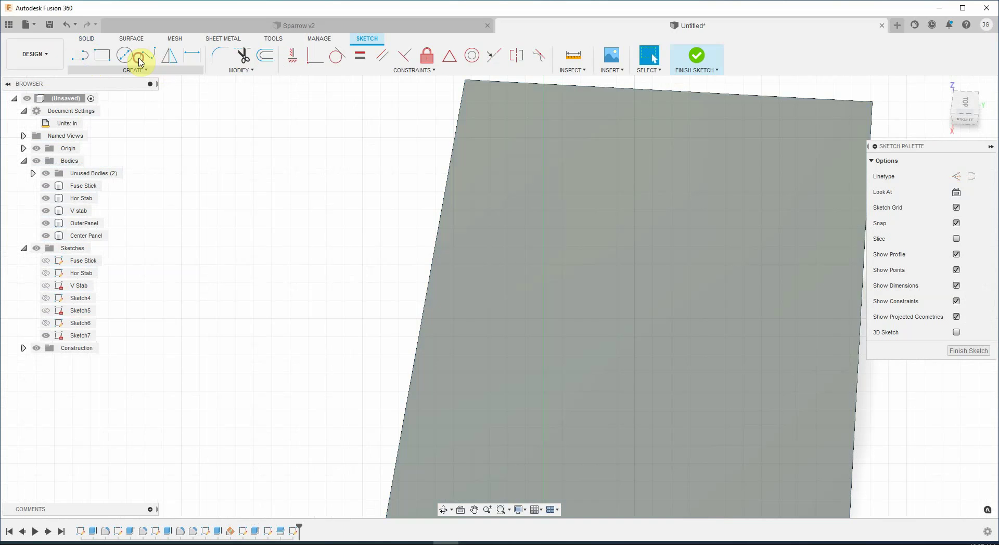
# Draw a three-point spline across the wingtip, from the leading edge around the front corner to the trailing tip corner
pyautogui.click(141, 57)
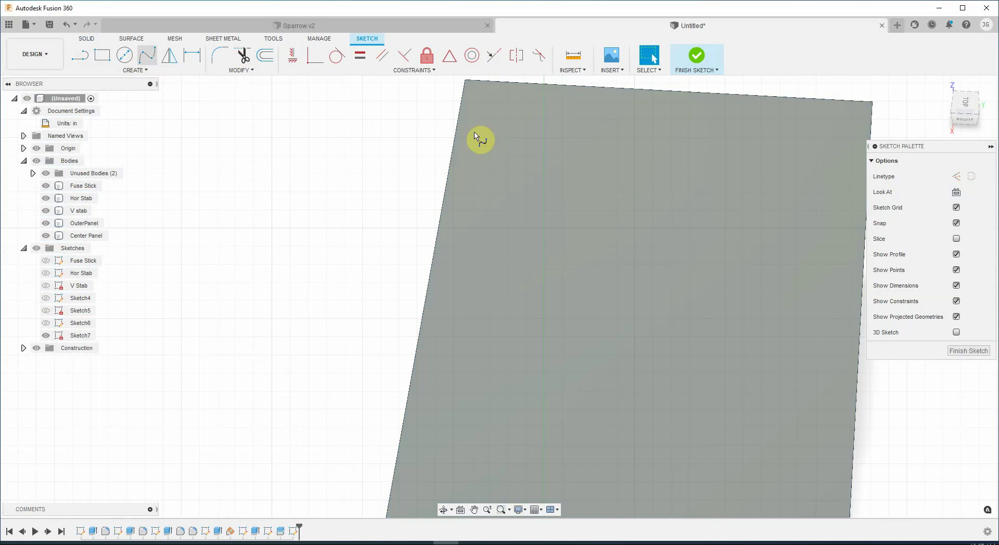
pyautogui.click(452, 154)
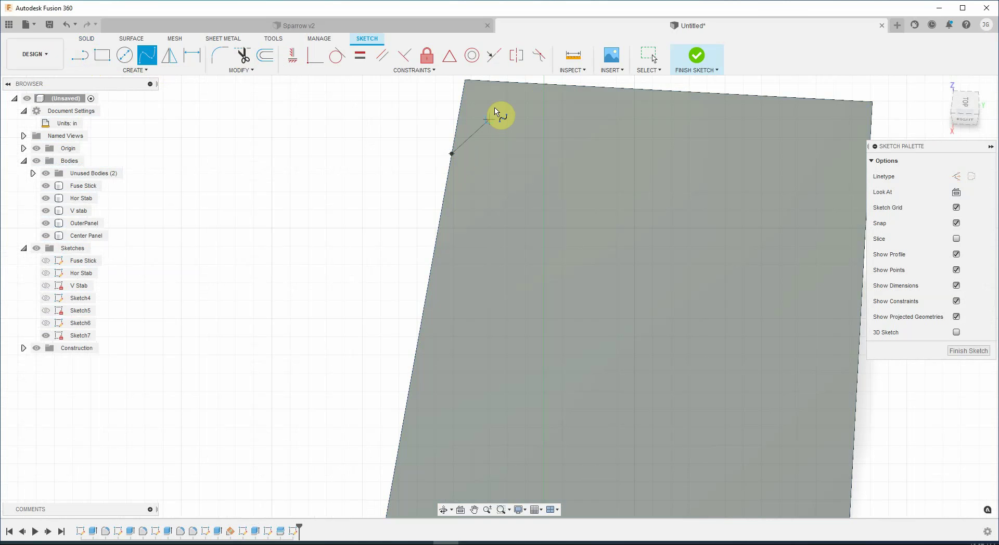
pyautogui.click(495, 109)
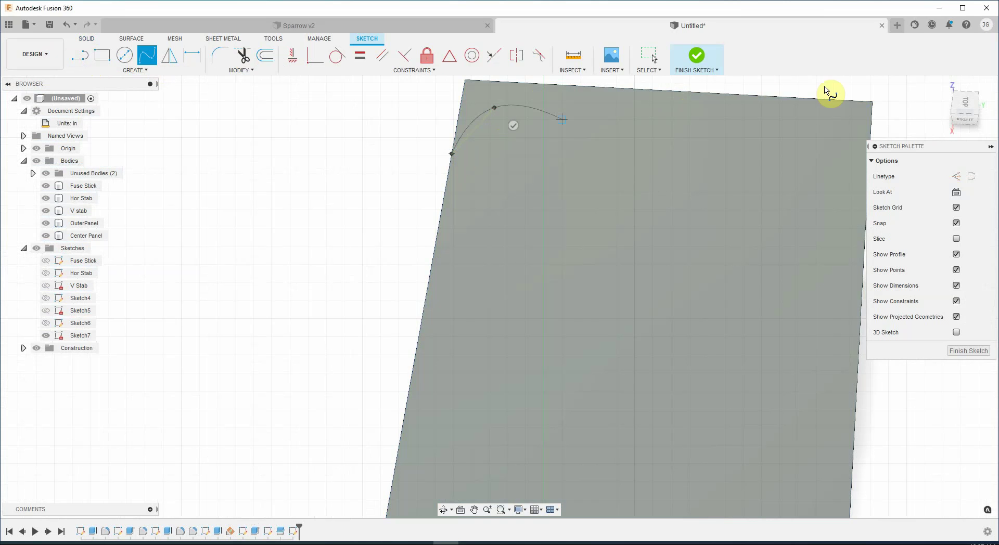
pyautogui.click(871, 105)
pyautogui.click(492, 147)
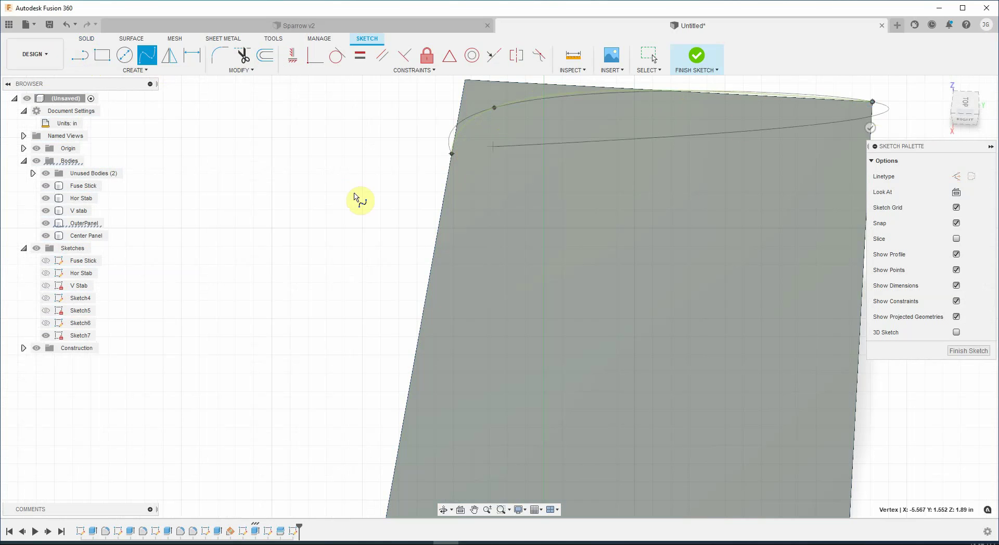
pyautogui.click(871, 127)
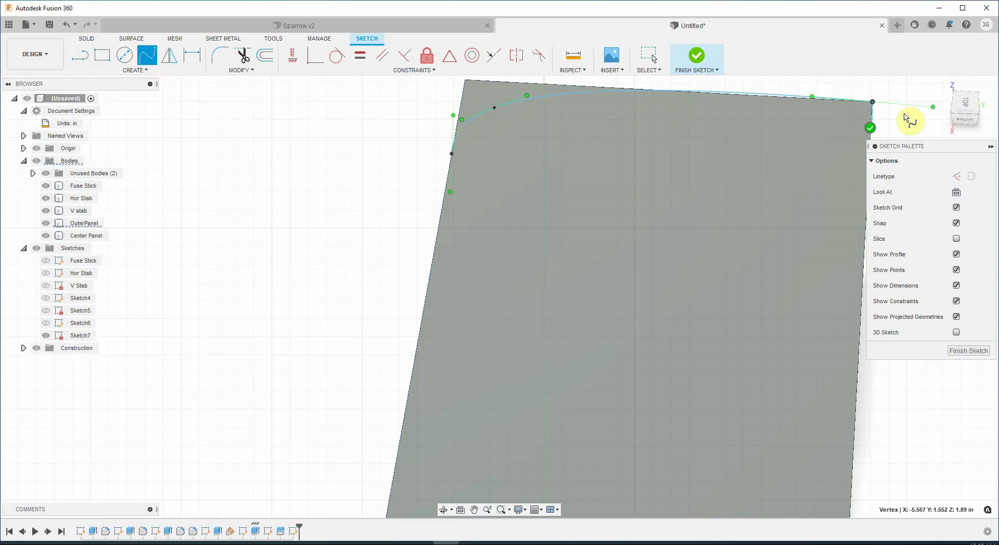
pyautogui.click(649, 56)
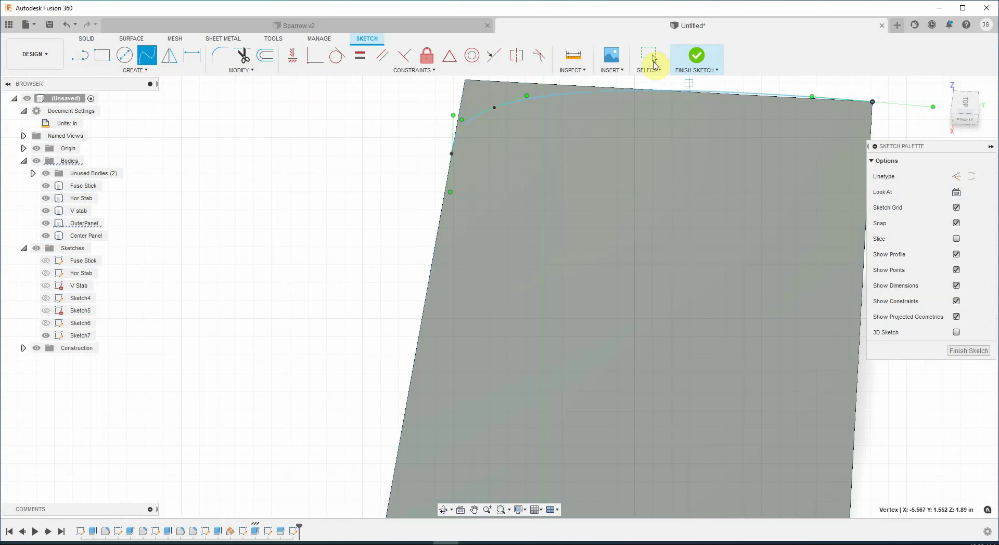
pyautogui.click(542, 131)
# Move the spline's leading-edge end point farther inboard along the edge, to about X -5.11, Y -0.77 in
pyautogui.click(454, 157)
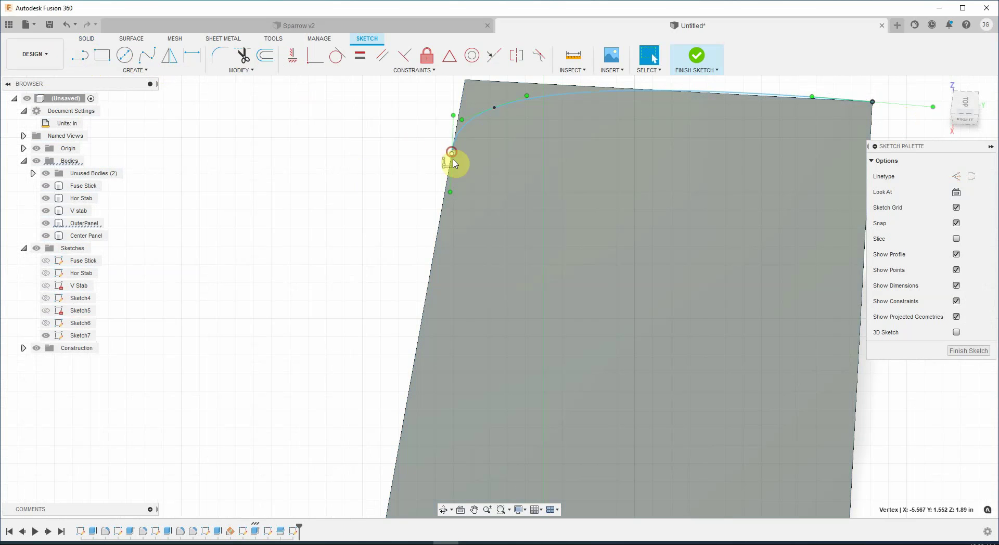
pyautogui.click(448, 178)
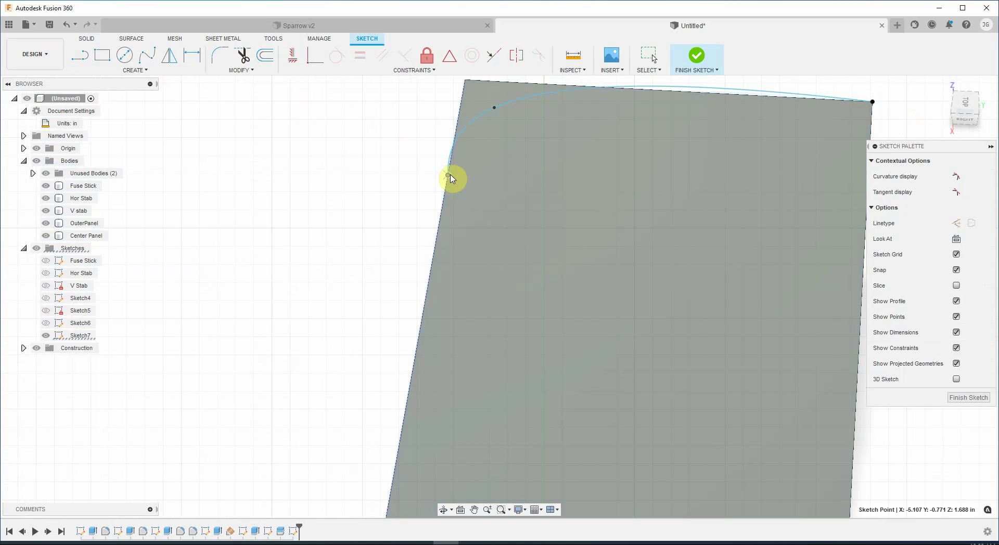
pyautogui.click(450, 178)
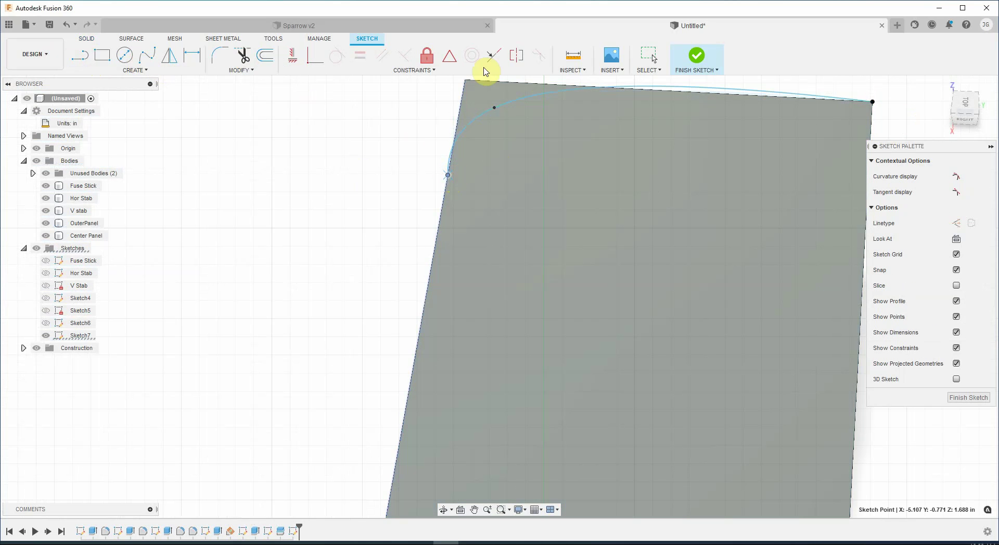
pyautogui.click(458, 128)
pyautogui.press('Escape')
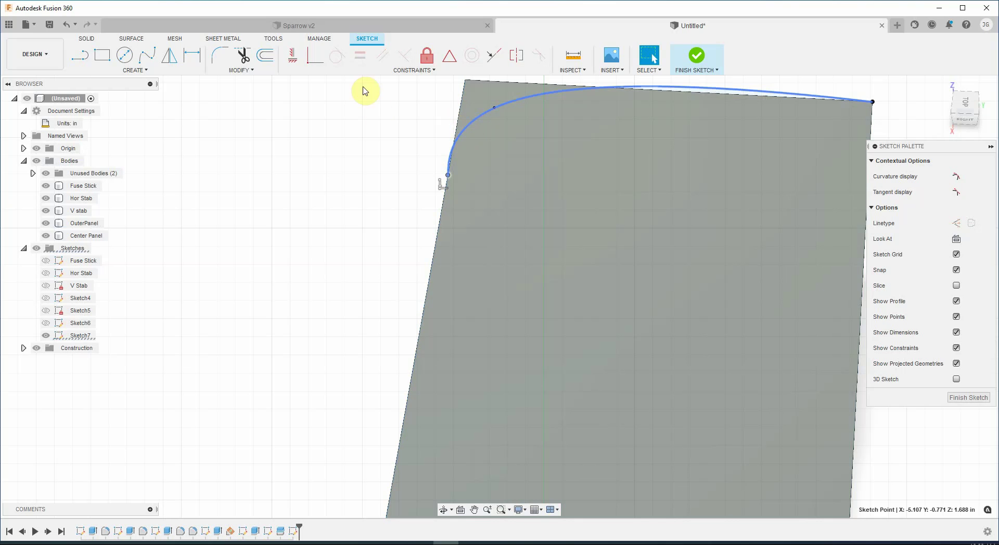
# Constrain the spline tangent to the panel's leading edge and to its tip edge, and finish the sketch
pyautogui.click(442, 223)
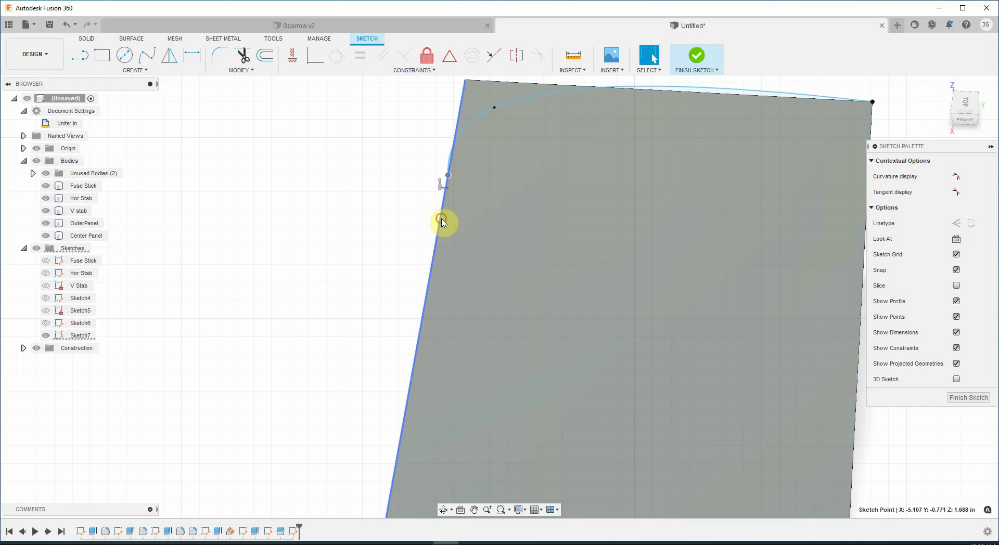
pyautogui.click(337, 57)
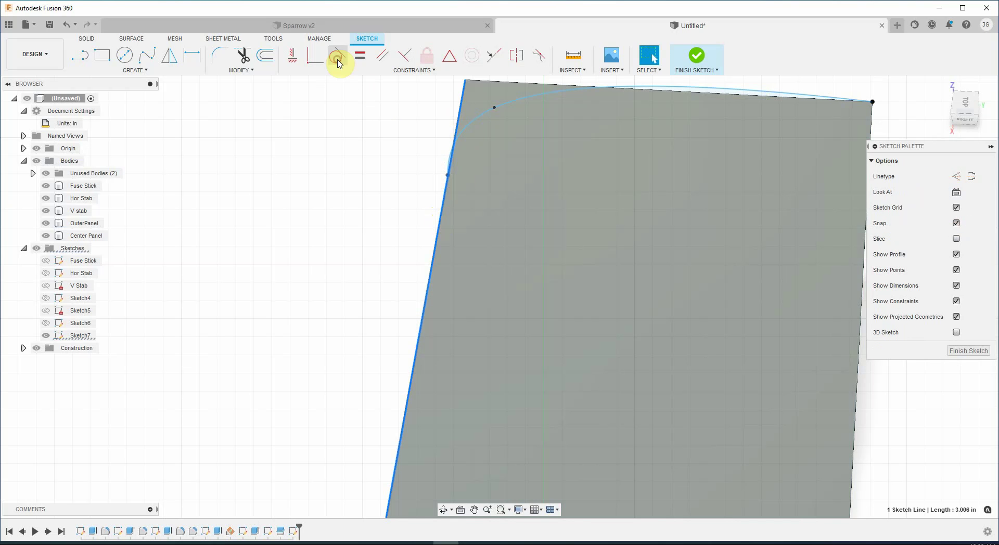
pyautogui.click(462, 133)
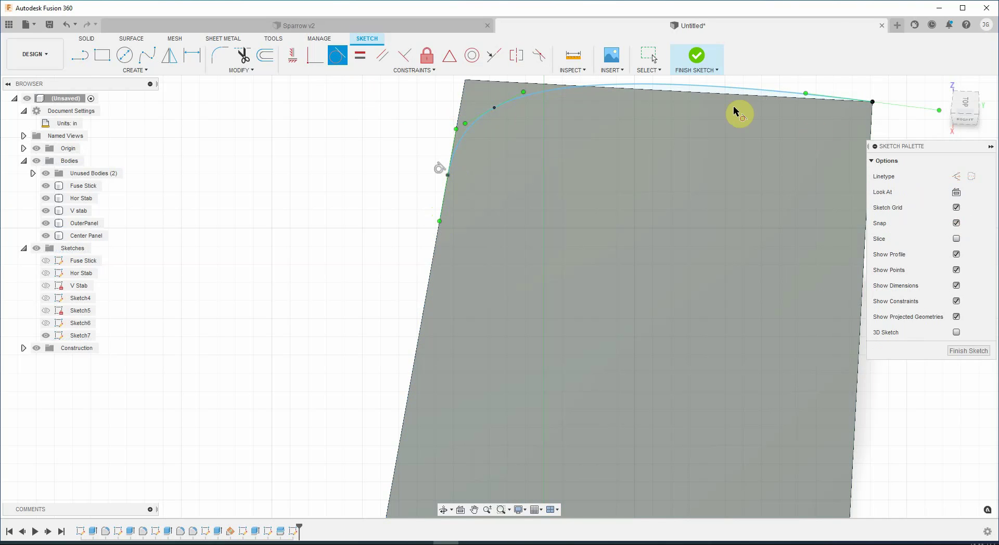
pyautogui.click(718, 96)
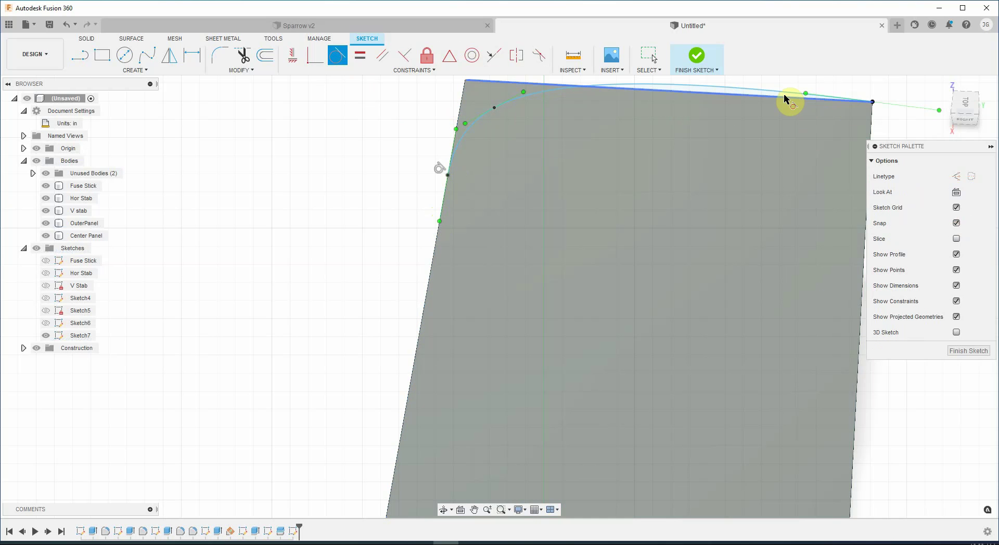
pyautogui.click(768, 95)
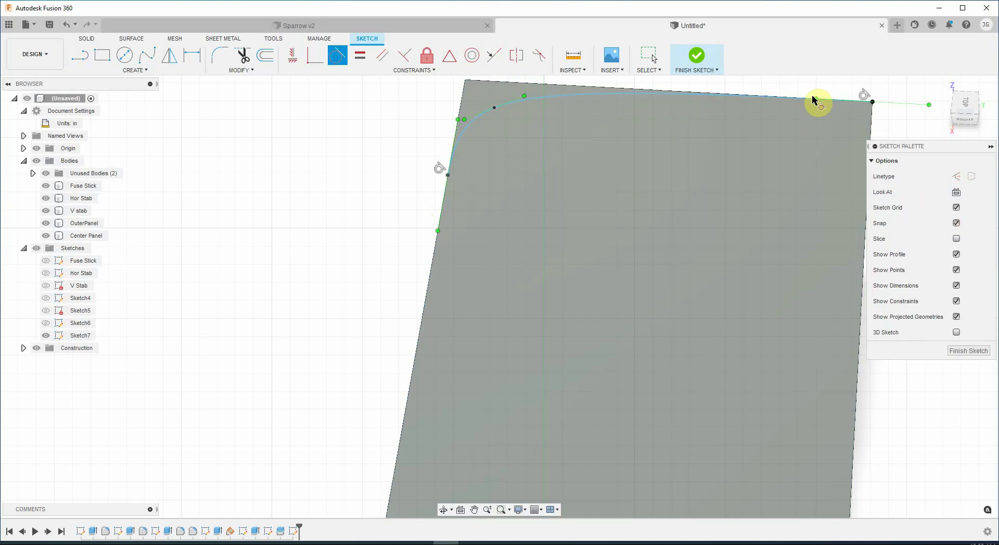
pyautogui.click(967, 106)
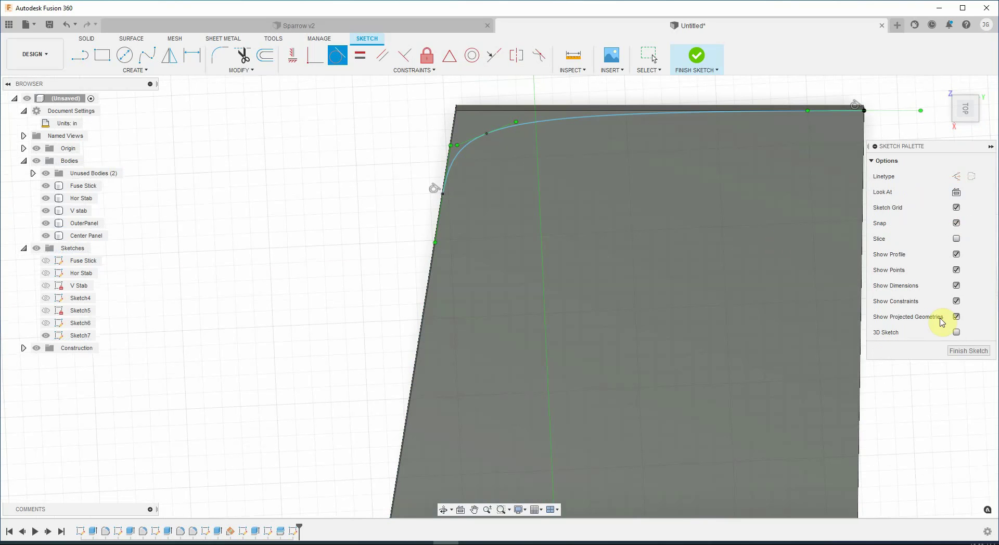
pyautogui.click(956, 351)
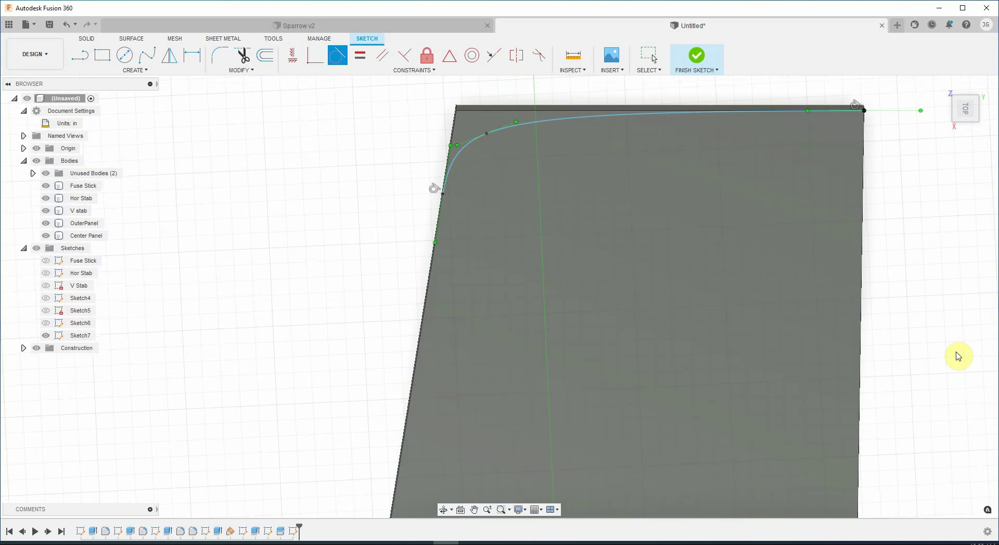
# Extrude the wingtip corner profile as a cut through the outer panel, with extent To Object ending at the panel's underside
pyautogui.click(484, 126)
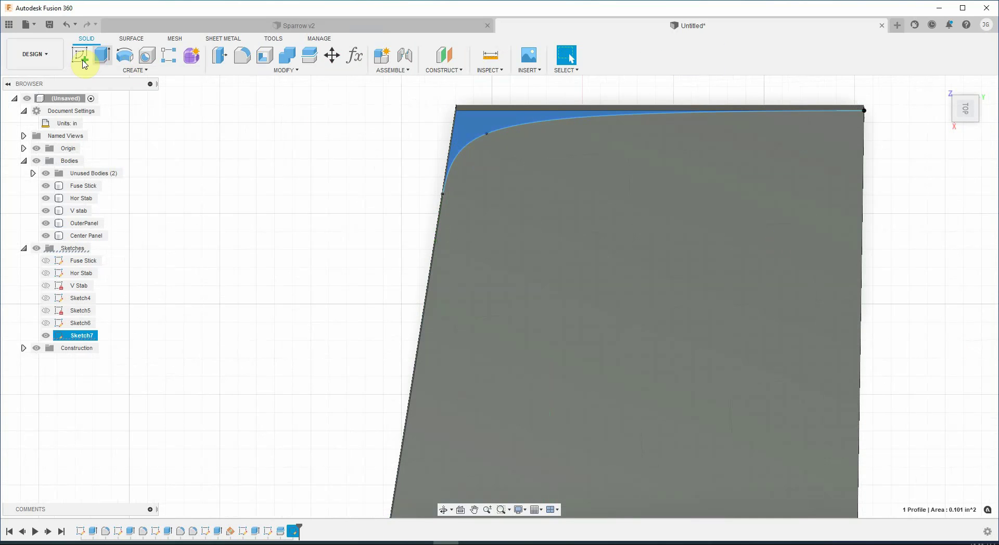
pyautogui.click(99, 61)
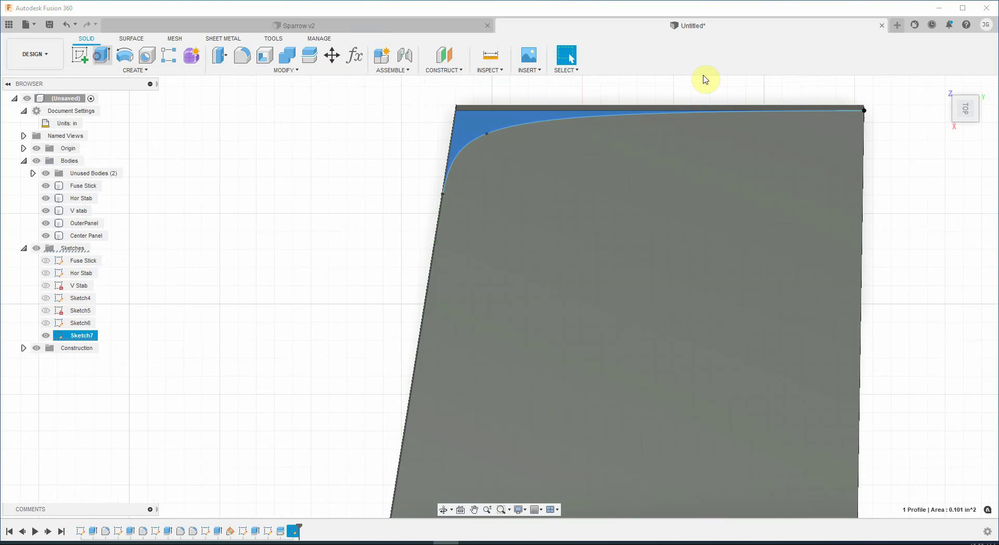
pyautogui.moveTo(965, 130); pyautogui.dragTo(959, 176)
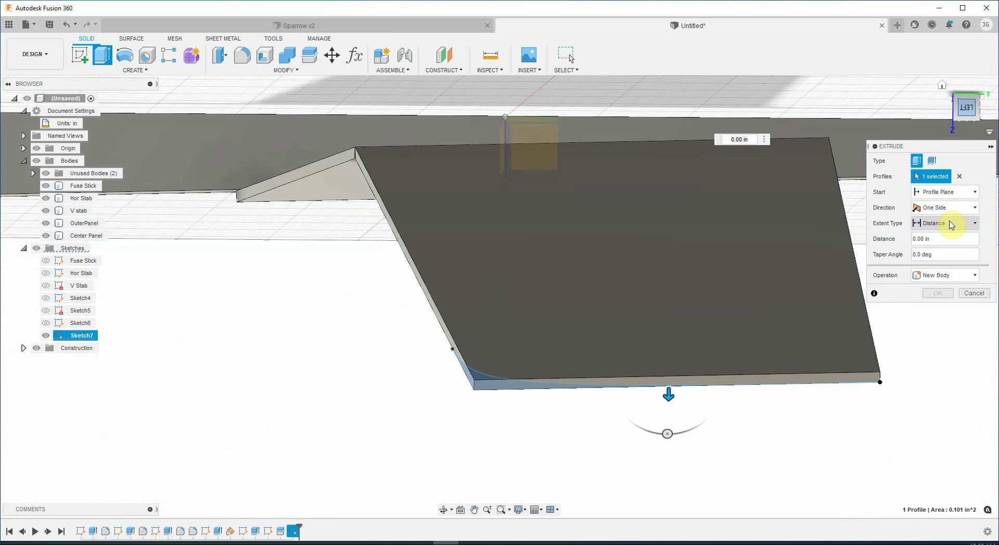
pyautogui.click(951, 226)
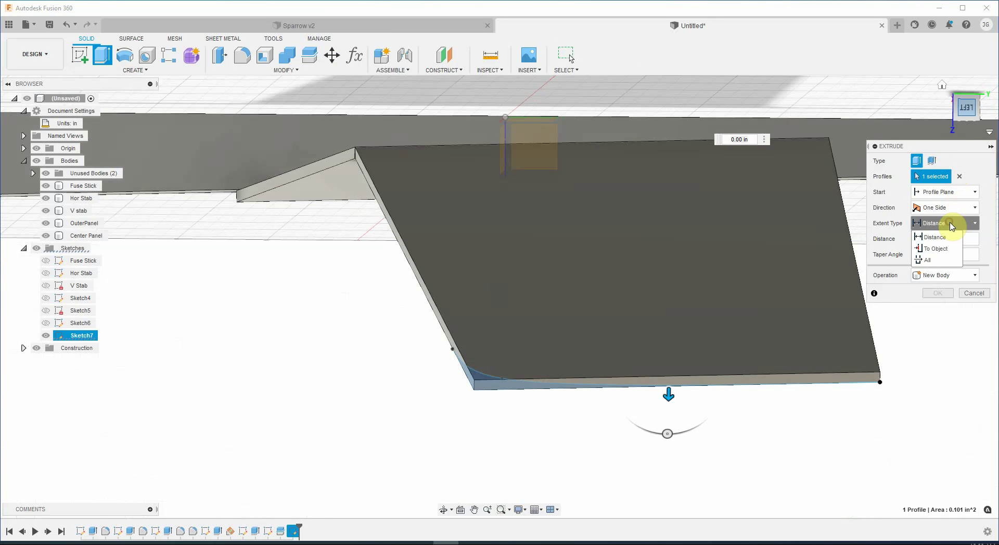
pyautogui.click(937, 249)
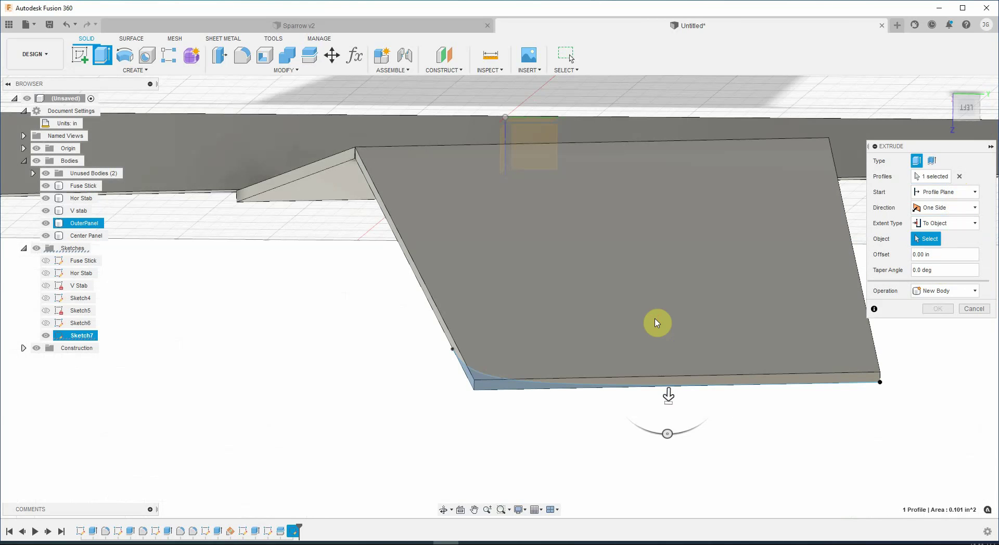
pyautogui.click(656, 322)
pyautogui.click(929, 343)
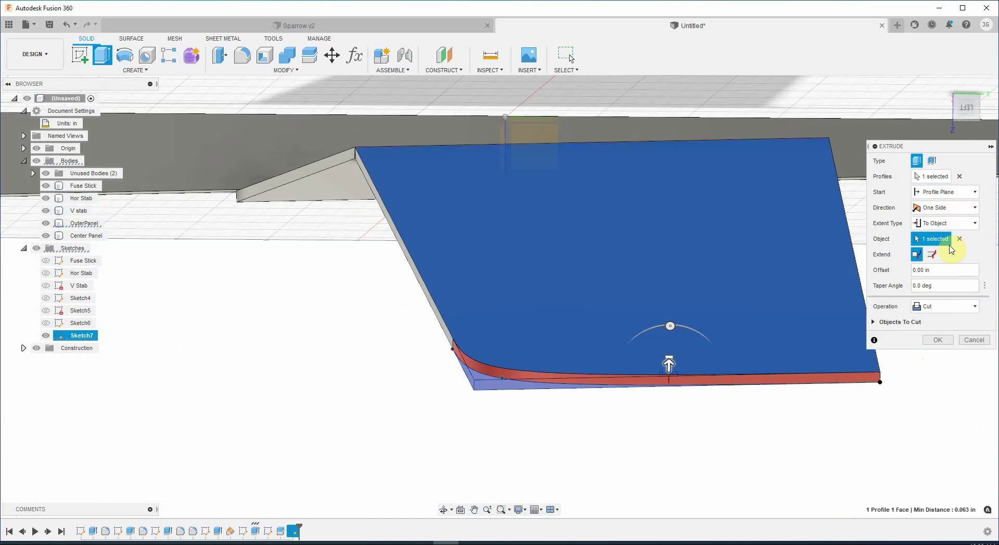
pyautogui.click(956, 224)
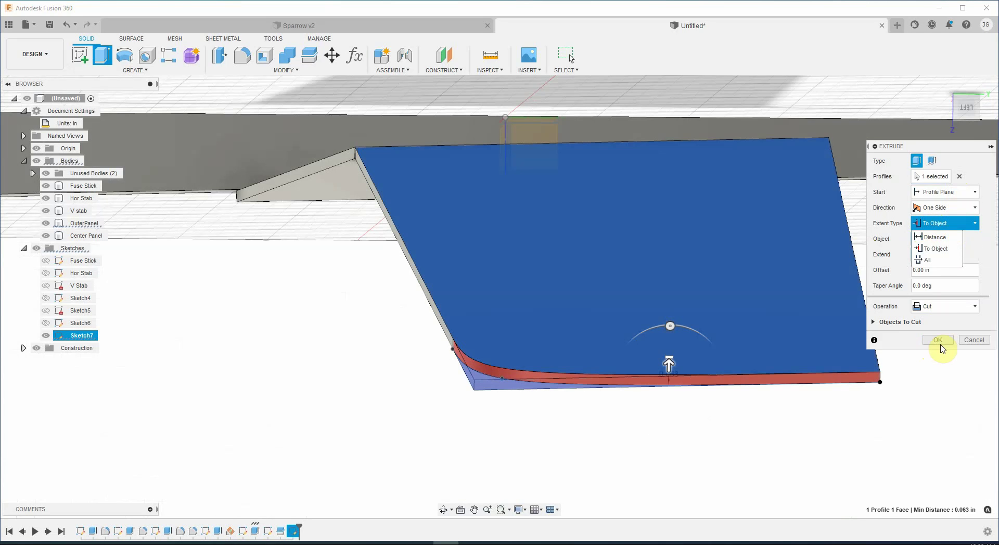
pyautogui.click(939, 341)
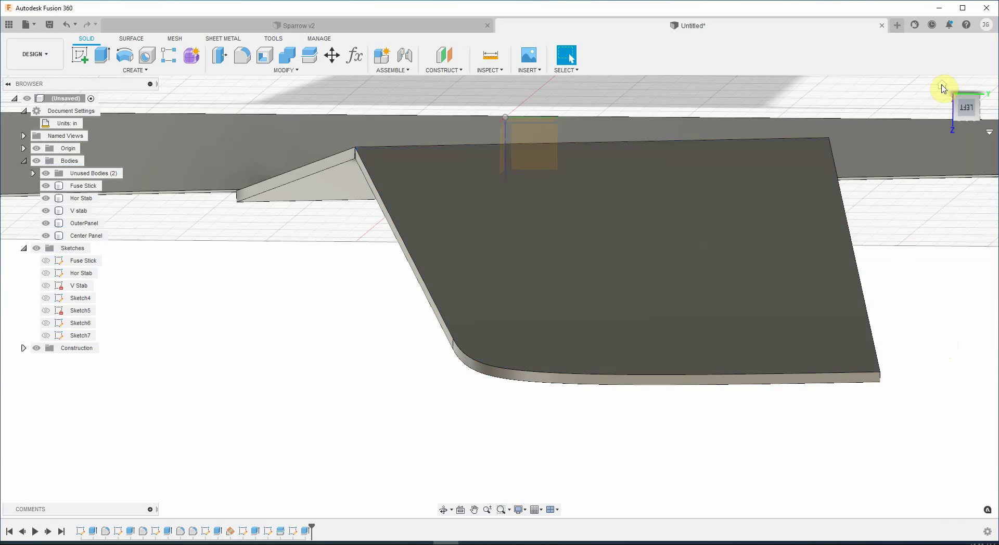
pyautogui.click(942, 87)
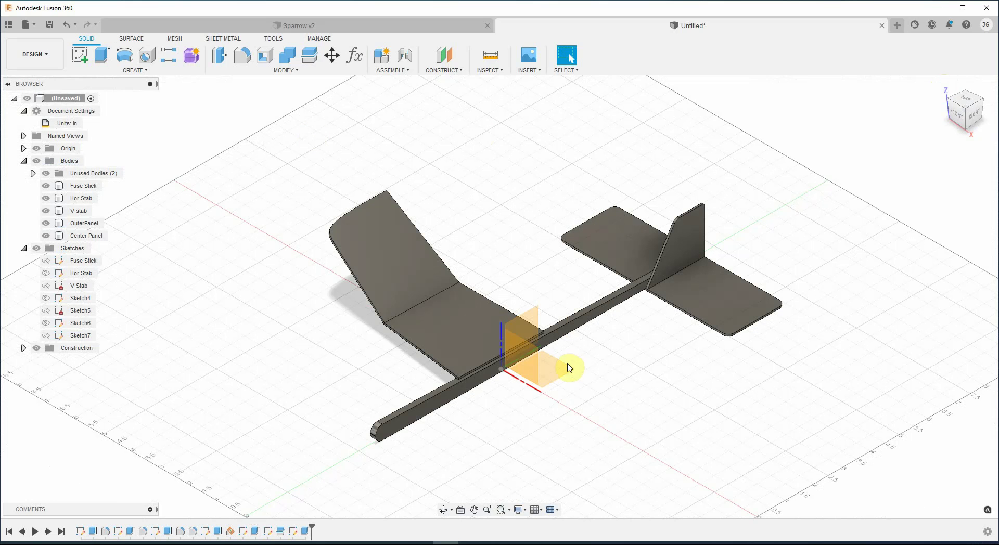
pyautogui.click(416, 276)
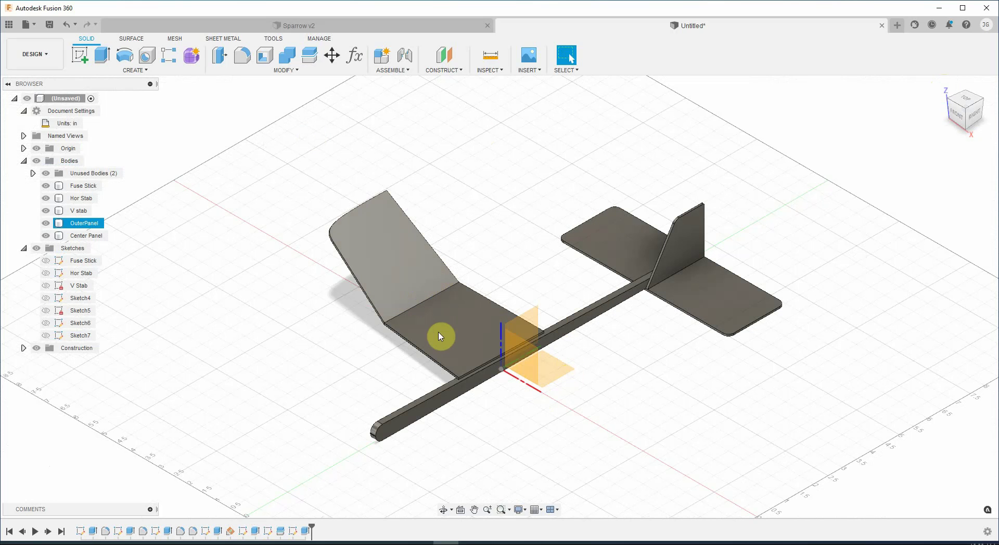
pyautogui.click(303, 170)
pyautogui.click(453, 347)
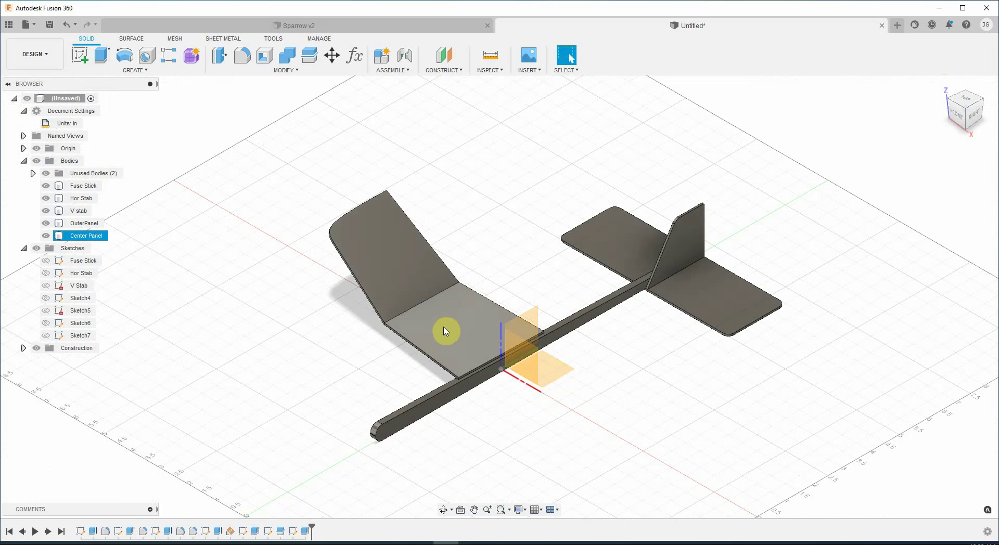
pyautogui.click(370, 370)
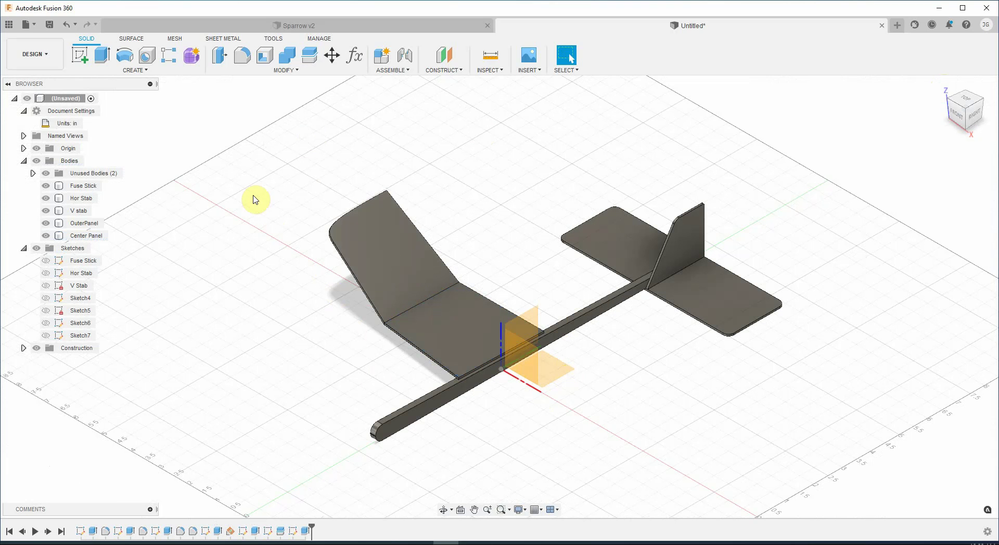
# Mirror the outer panel and center panel bodies across the vertical origin plane along the fuselage, with the operation set to New Body
pyautogui.press('s')
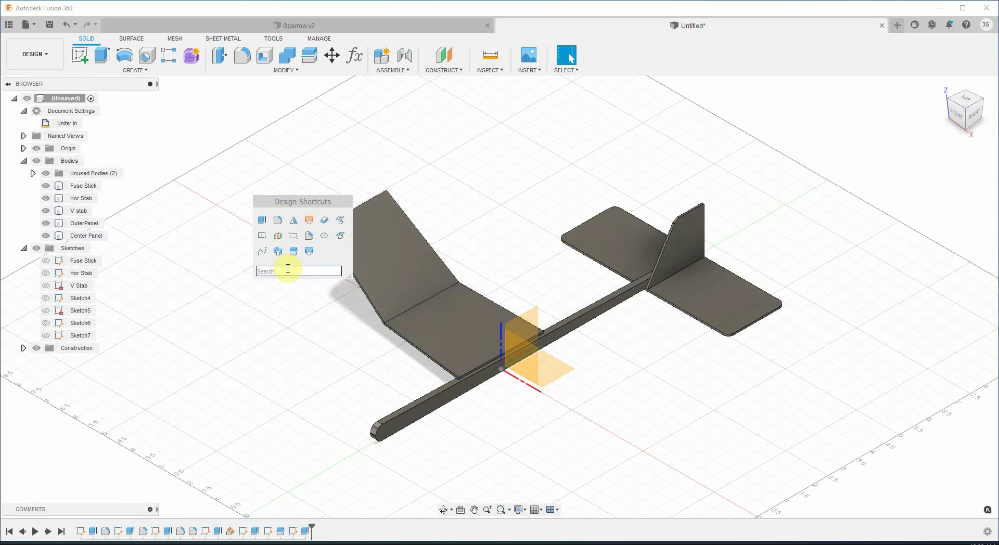
pyautogui.click(294, 226)
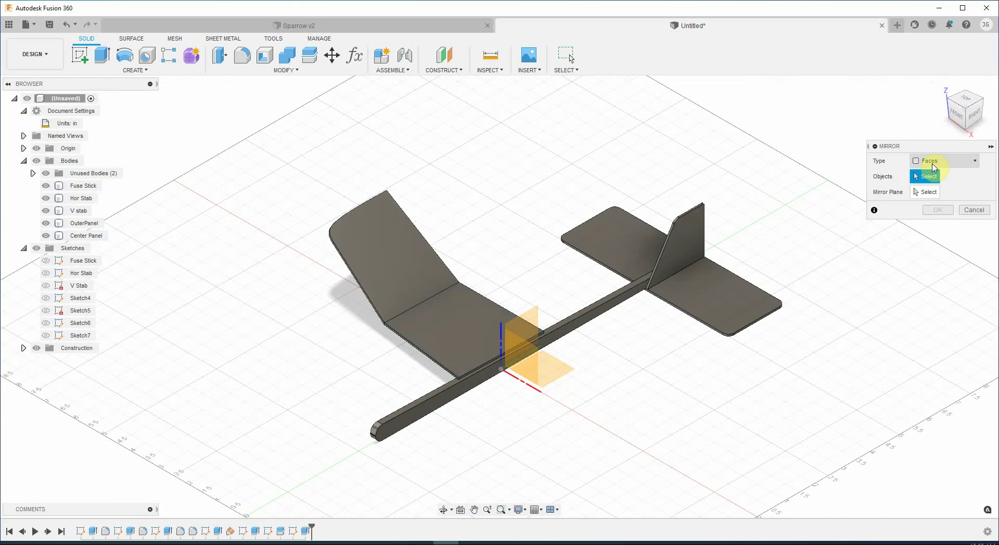
pyautogui.click(933, 162)
pyautogui.click(935, 186)
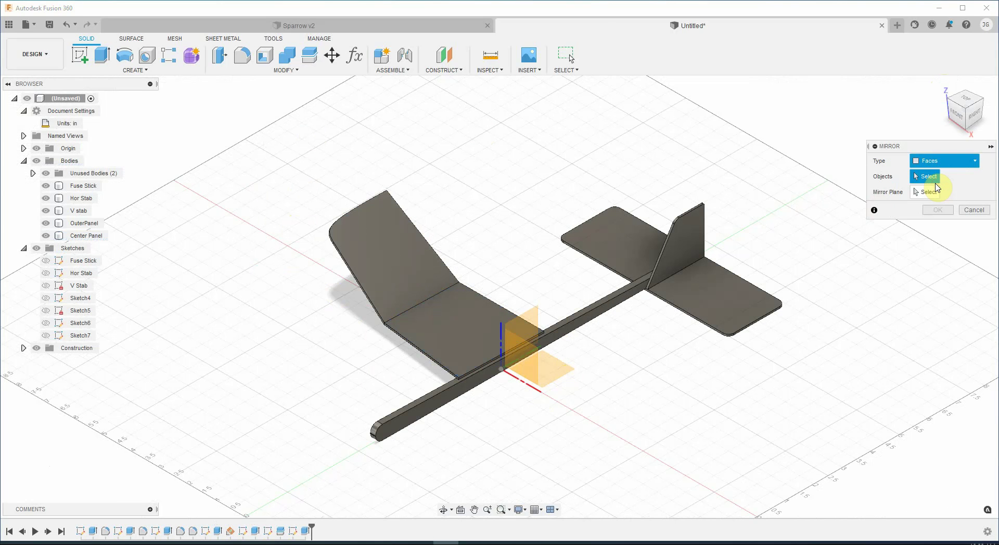
pyautogui.click(398, 256)
pyautogui.click(486, 297)
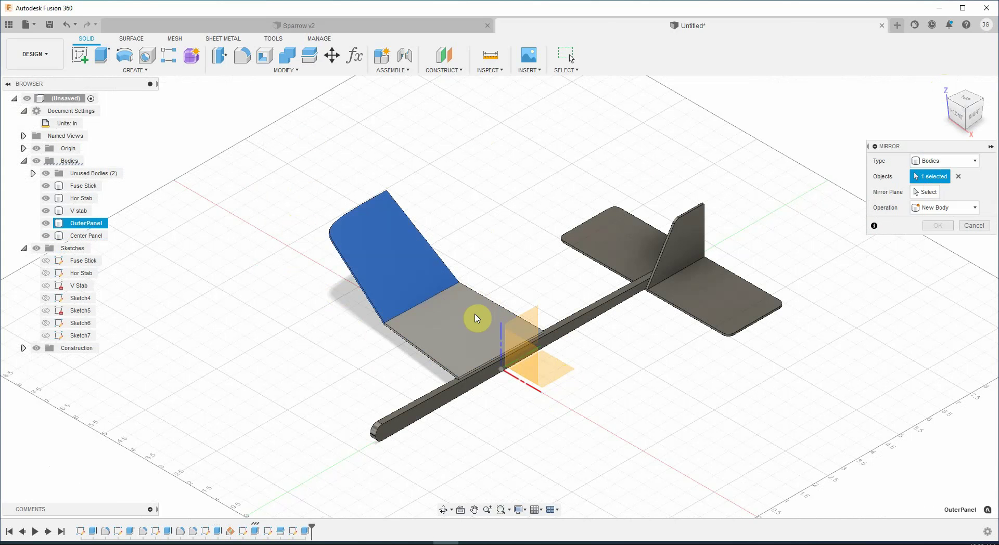
pyautogui.click(477, 318)
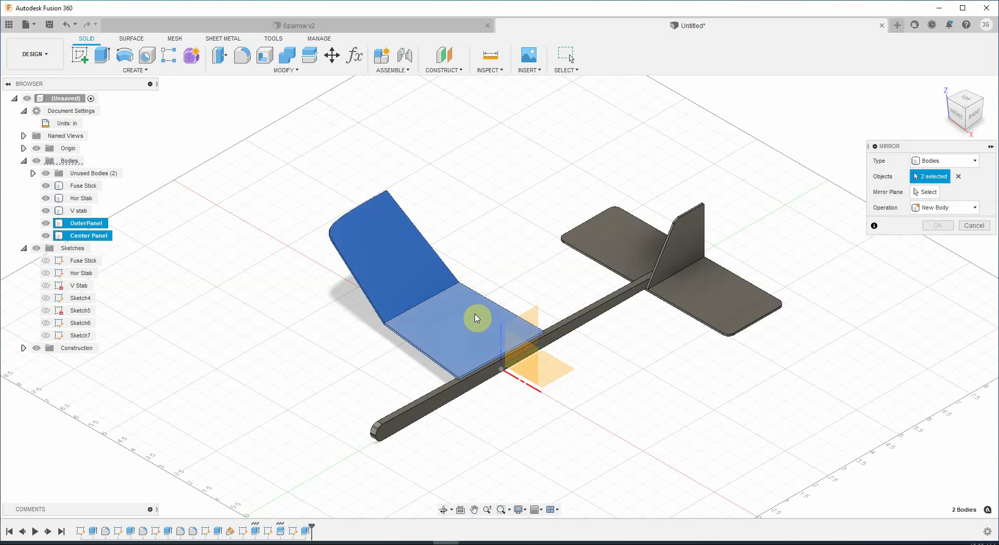
pyautogui.click(922, 193)
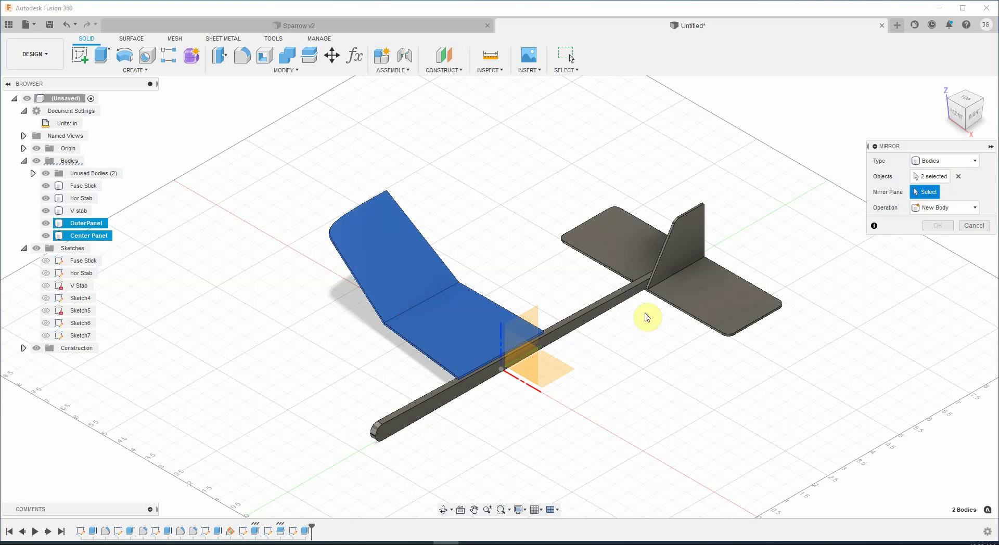
pyautogui.click(534, 327)
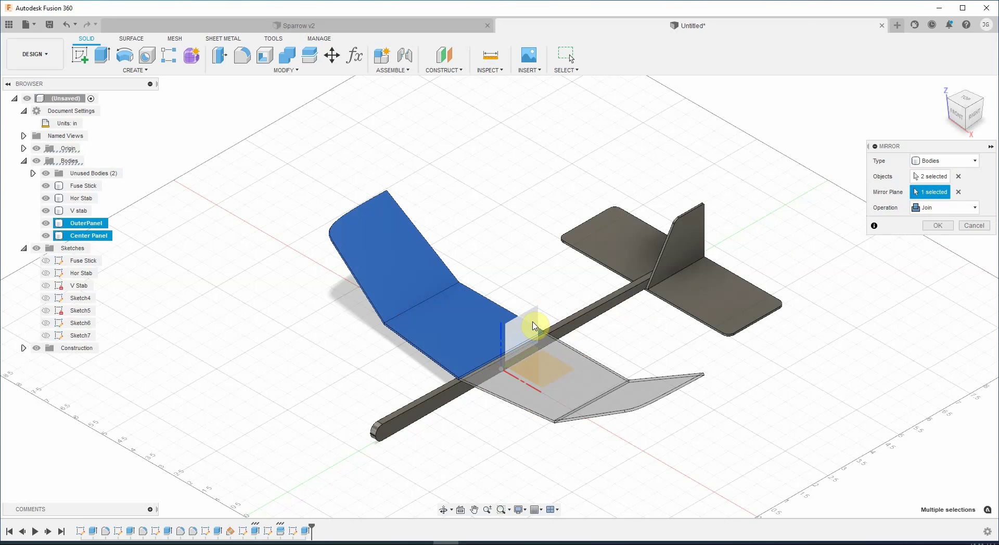
pyautogui.click(944, 208)
pyautogui.click(947, 218)
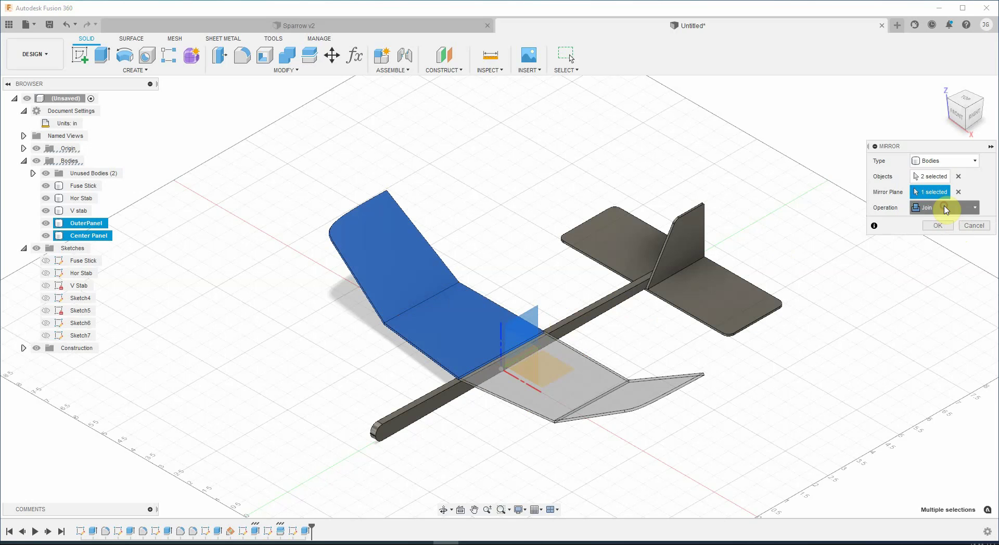
pyautogui.press('Up')
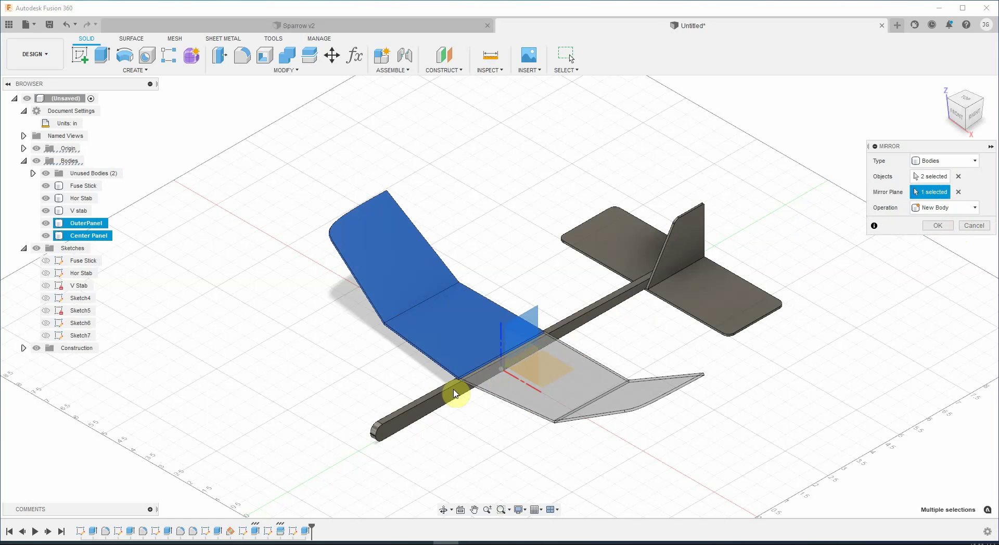
pyautogui.click(936, 227)
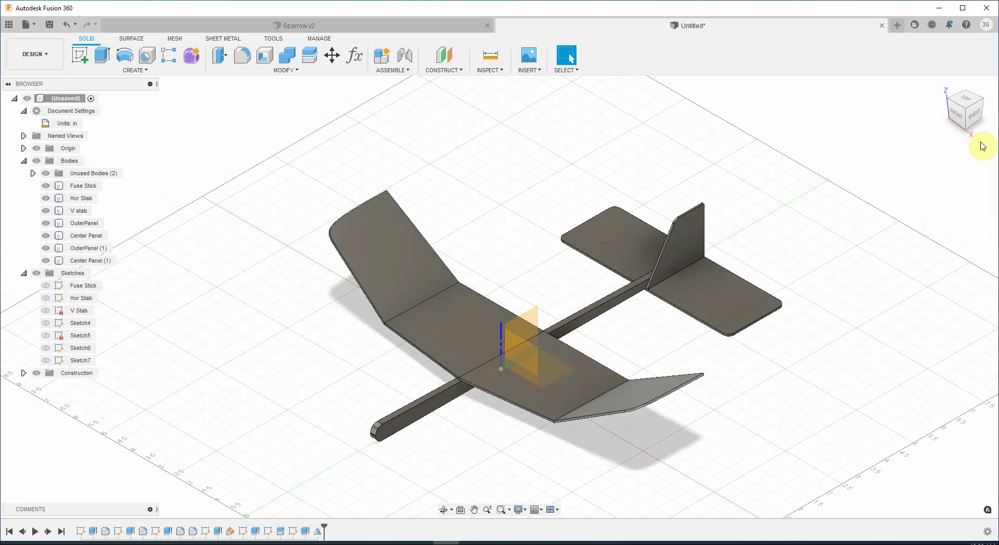
# Combine the original center panel with its mirrored copy into one body using the Join operation
pyautogui.keyDown('shift'); pyautogui.moveTo(874, 134); pyautogui.dragTo(852, 169, button='middle'); pyautogui.keyUp('shift')
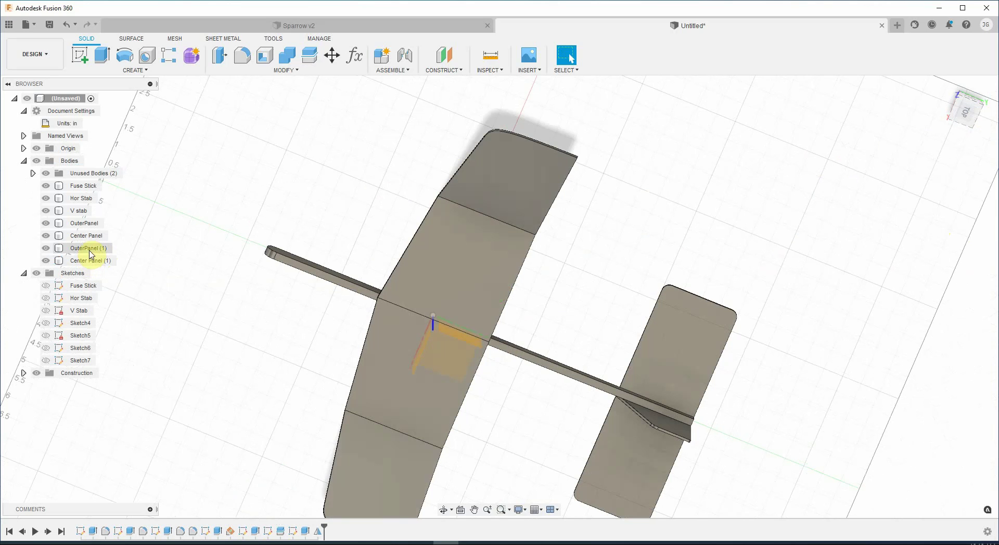
pyautogui.click(424, 317)
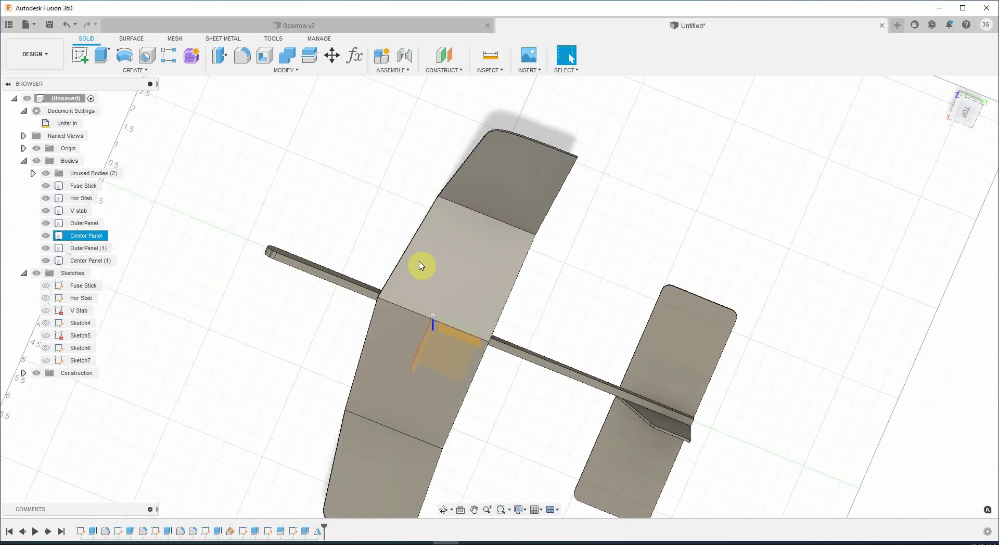
pyautogui.press('Escape')
pyautogui.click(285, 55)
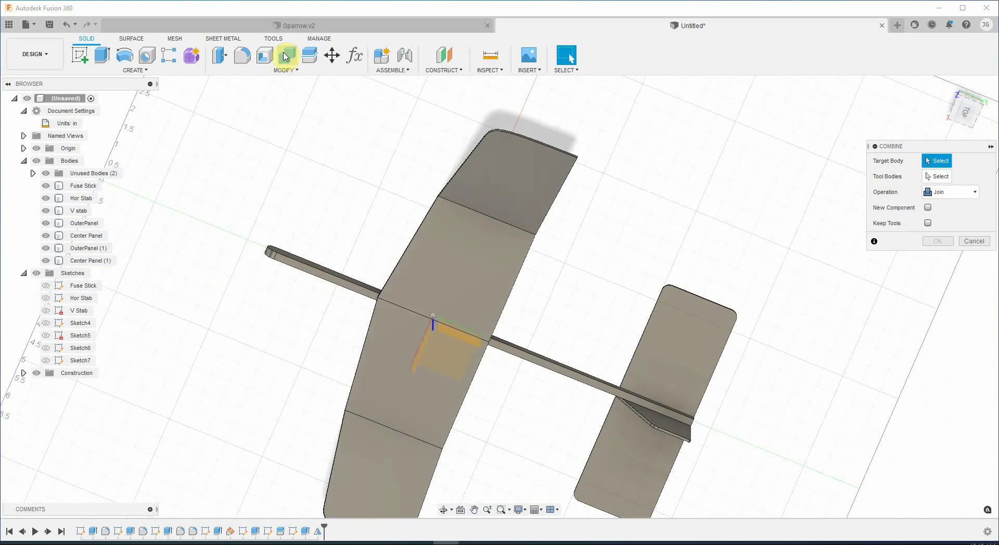
pyautogui.click(405, 282)
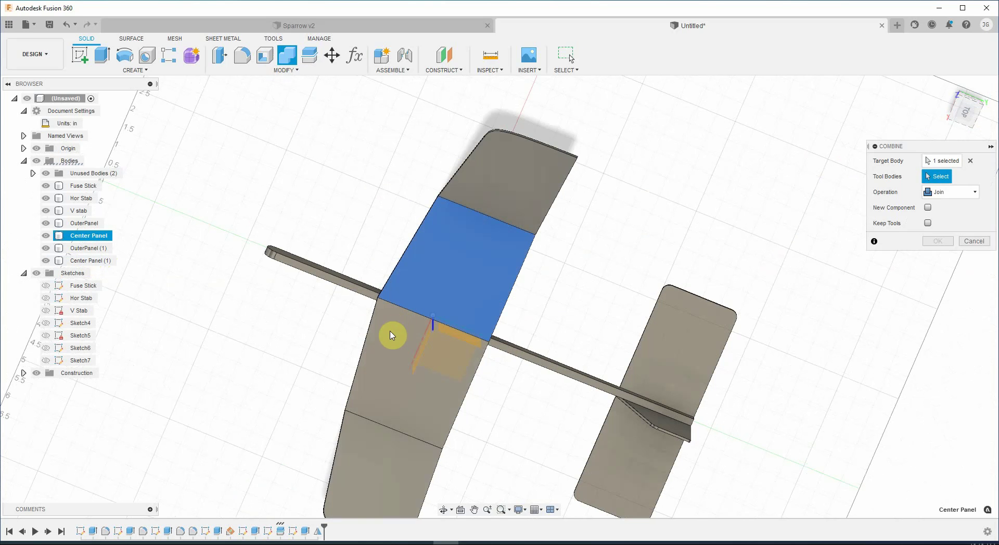
pyautogui.click(391, 336)
pyautogui.click(931, 197)
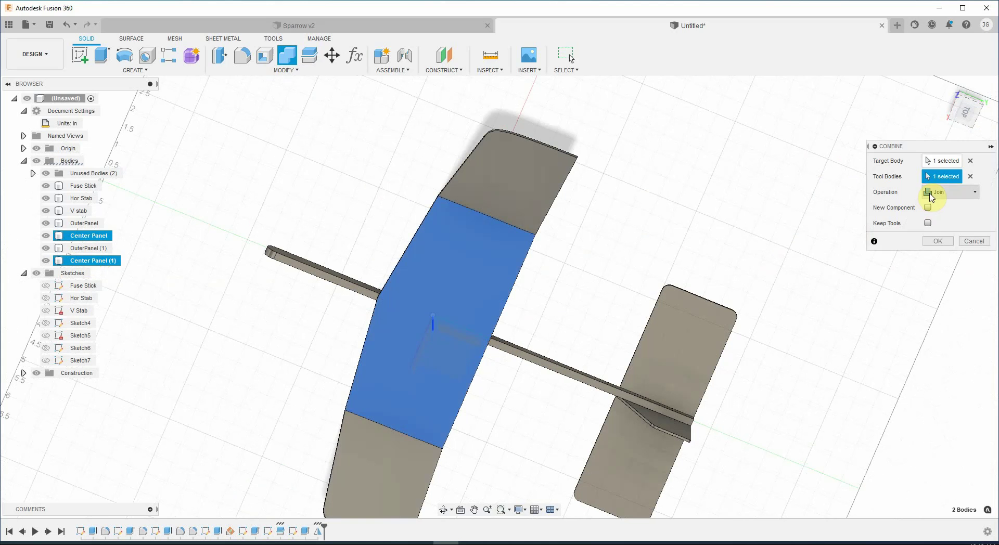
pyautogui.click(938, 241)
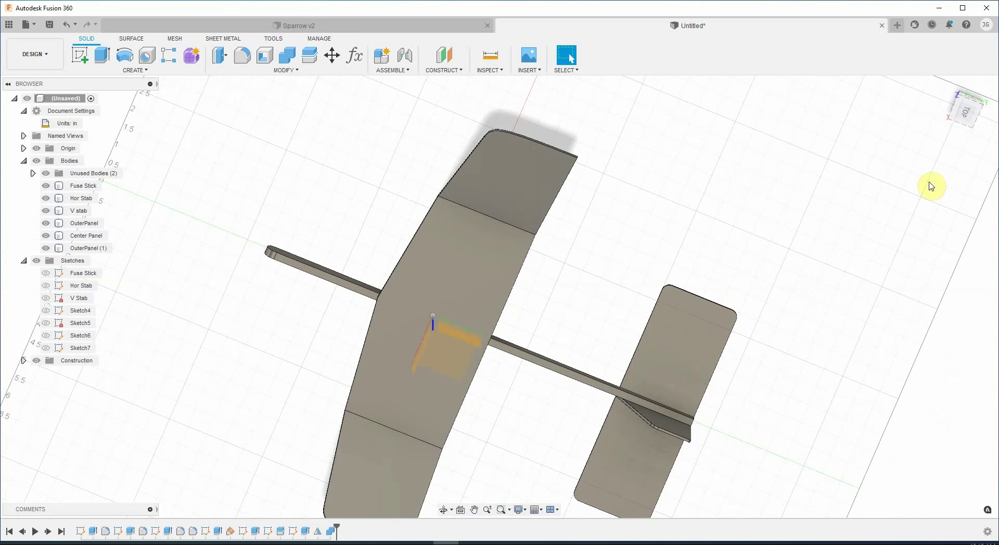
# Open the appearance settings for the horizontal stabilizer and expand the Wood category of the library
pyautogui.click(942, 86)
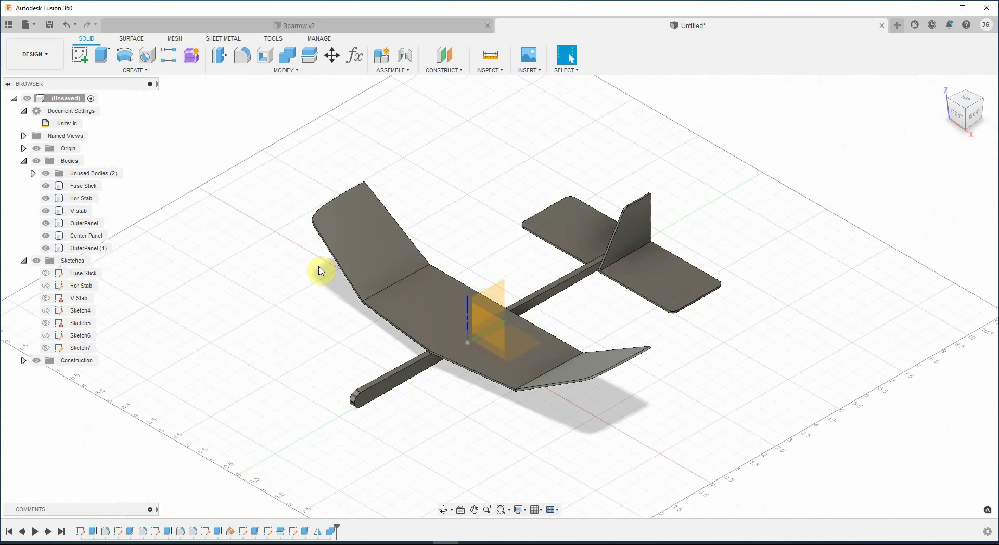
pyautogui.click(671, 267)
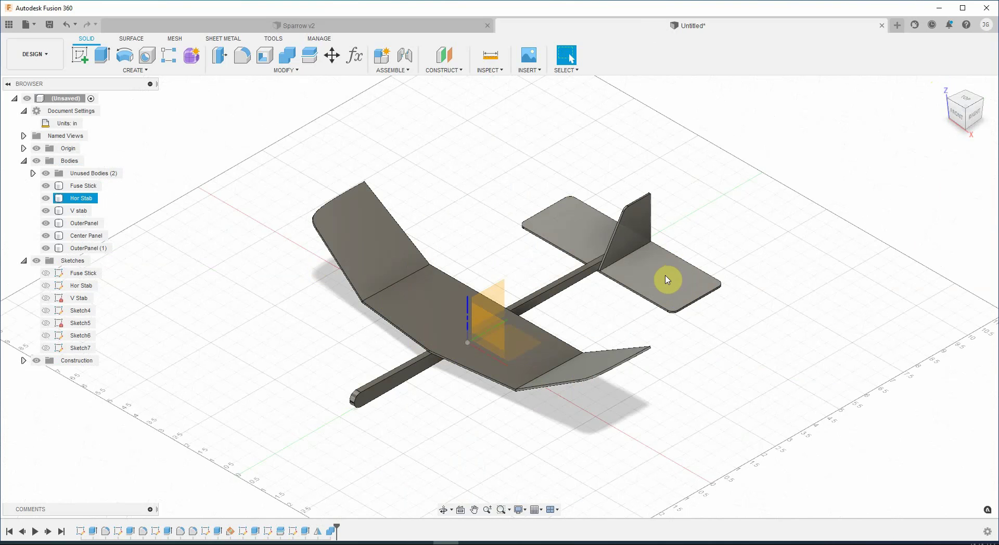
pyautogui.click(667, 280)
pyautogui.rightClick(667, 280)
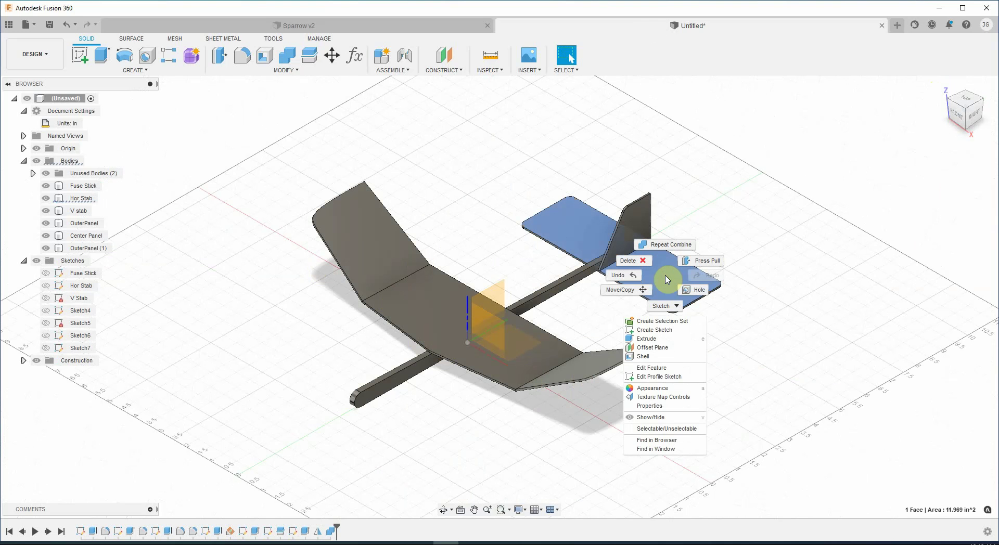
pyautogui.click(662, 389)
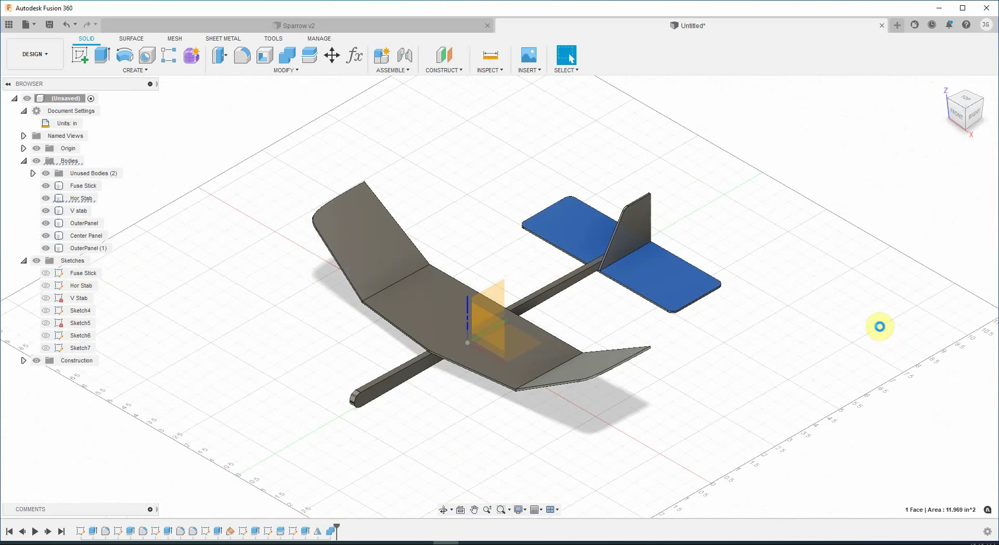
pyautogui.click(828, 387)
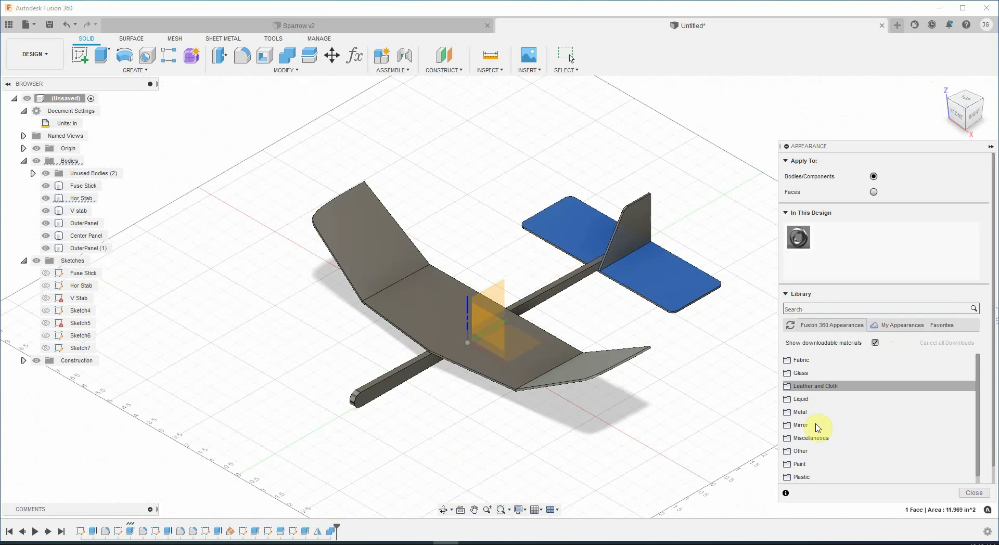
pyautogui.click(819, 426)
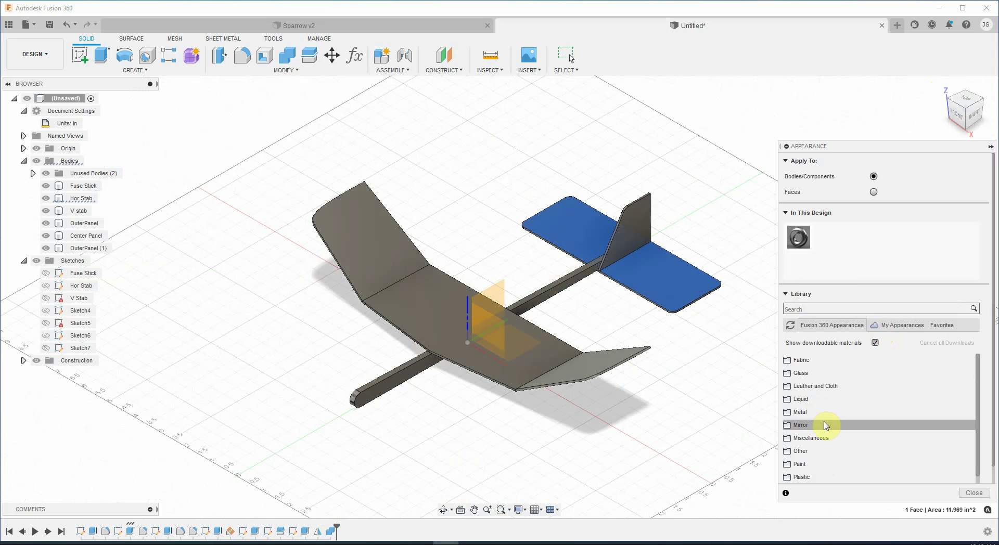
pyautogui.scroll(-2, 826, 425)
pyautogui.click(818, 464)
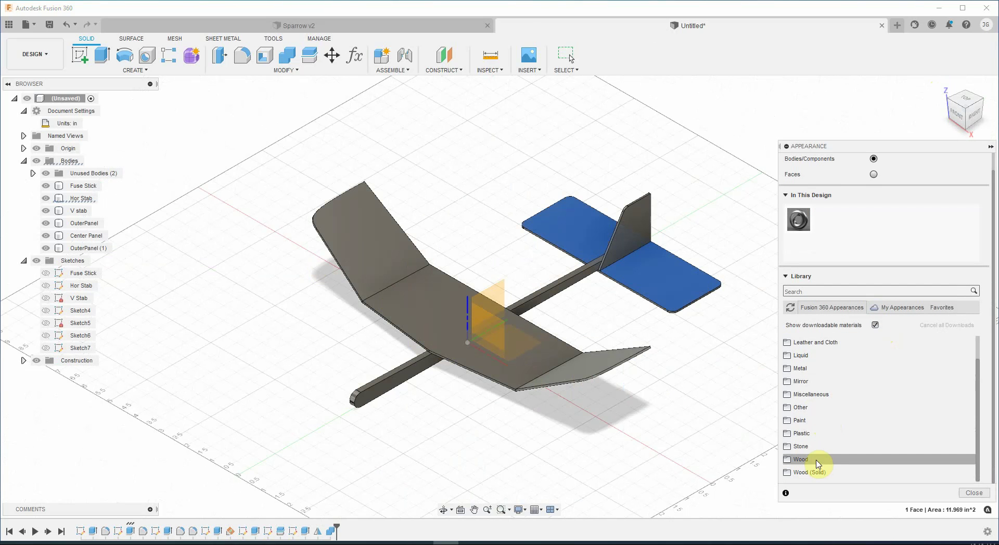
pyautogui.scroll(2, 818, 465)
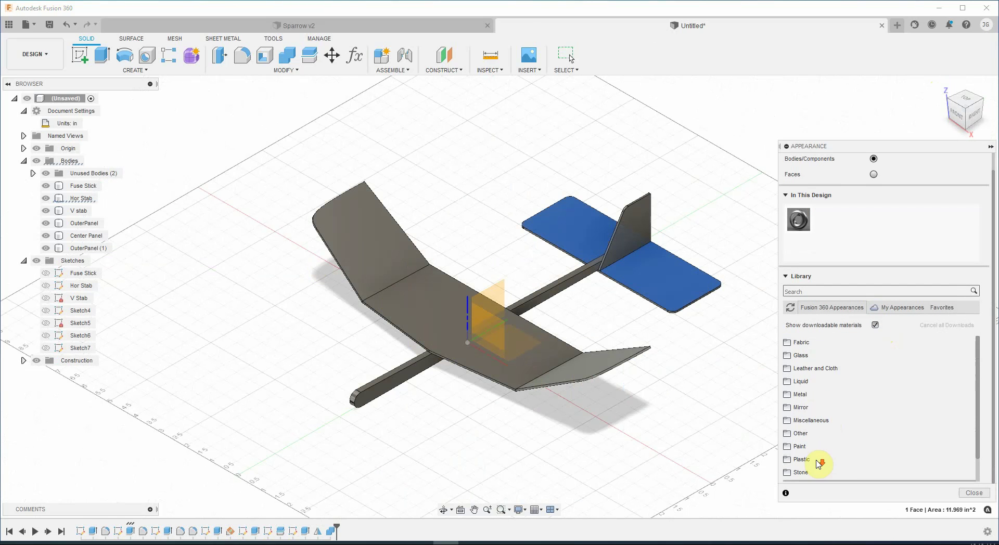
pyautogui.scroll(-4, 817, 460)
# Apply the Bamboo Light - Semigloss appearance to the horizontal stabilizer, vertical stabilizer, fuselage stick and center panel bodies
pyautogui.moveTo(804, 403); pyautogui.dragTo(679, 275)
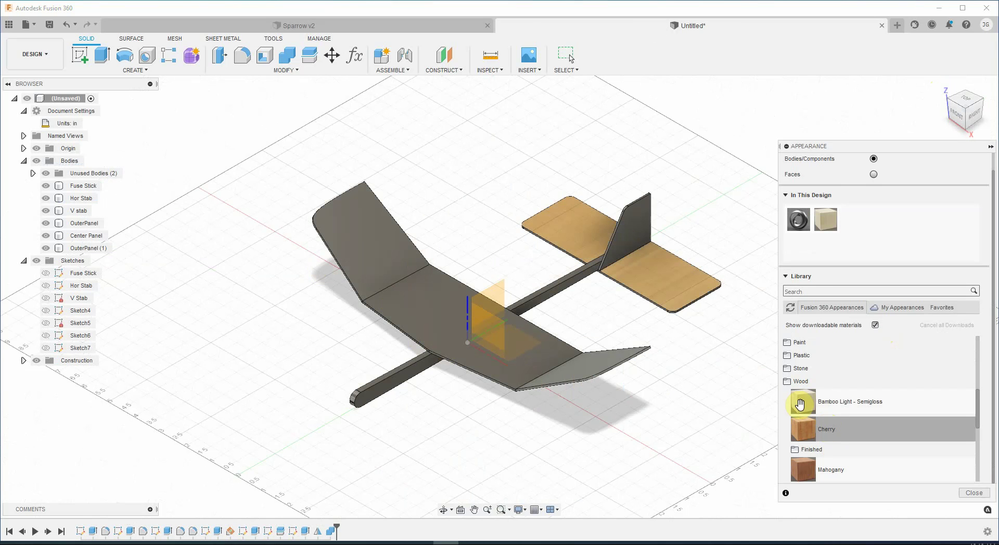
pyautogui.moveTo(800, 402); pyautogui.dragTo(645, 231)
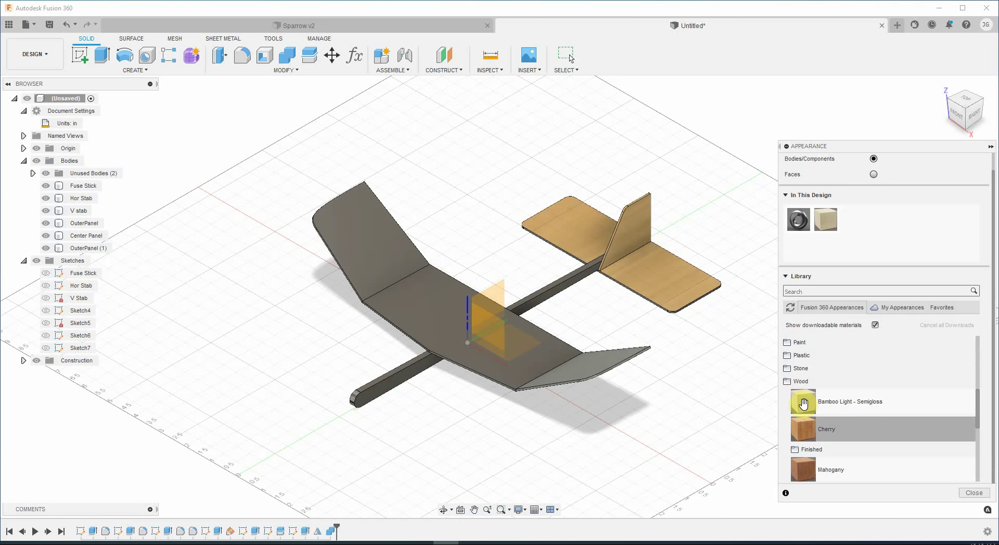
pyautogui.moveTo(801, 403); pyautogui.dragTo(486, 356)
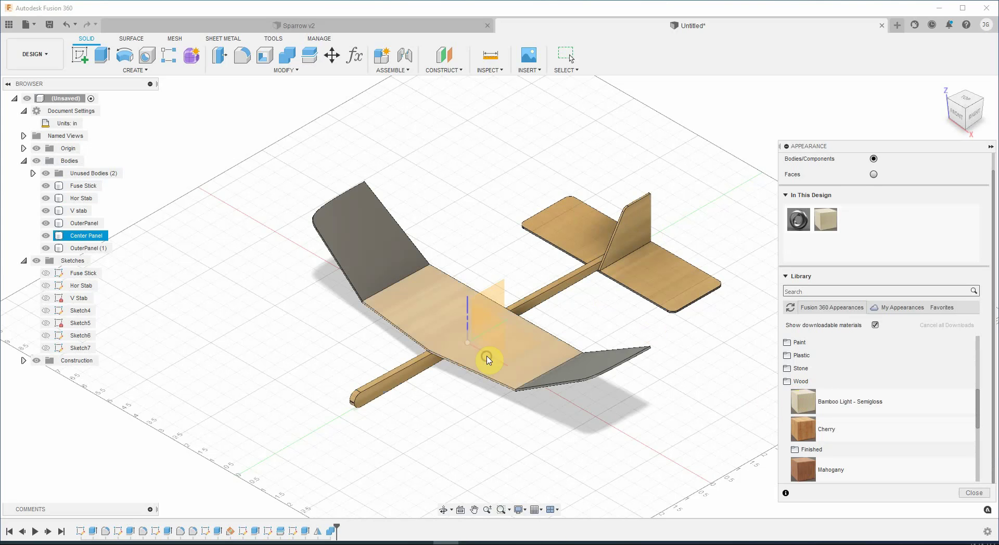
# Apply Bamboo Light - Semigloss to the whole design, removing the appearances set on individual bodies and faces, and close the appearance settings
pyautogui.moveTo(808, 405); pyautogui.dragTo(73, 162)
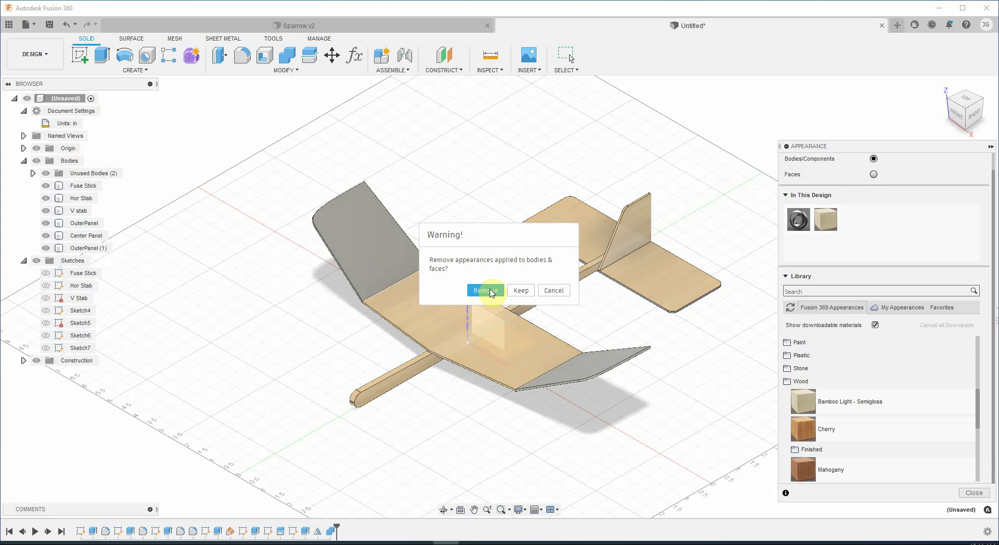
pyautogui.click(486, 290)
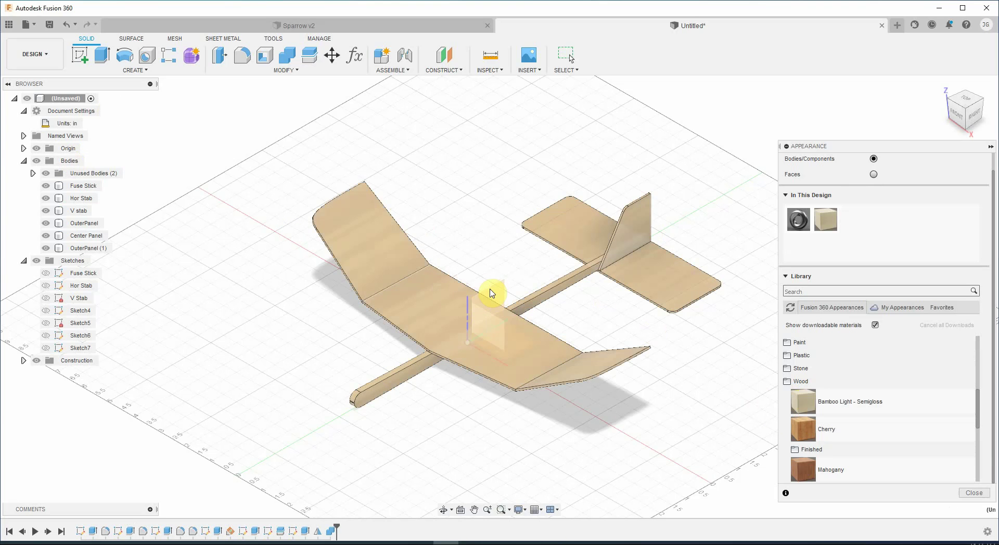
pyautogui.click(973, 493)
pyautogui.click(360, 273)
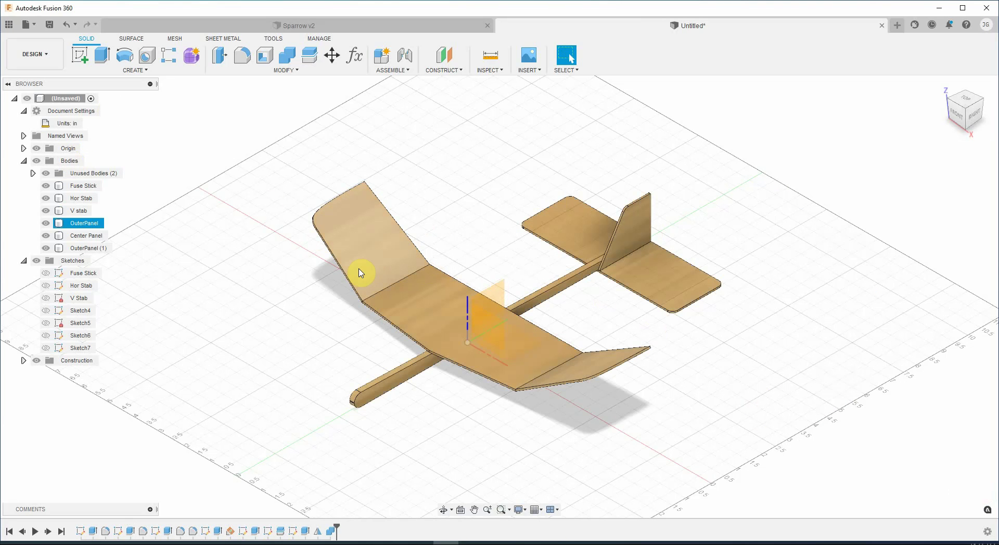
pyautogui.click(430, 296)
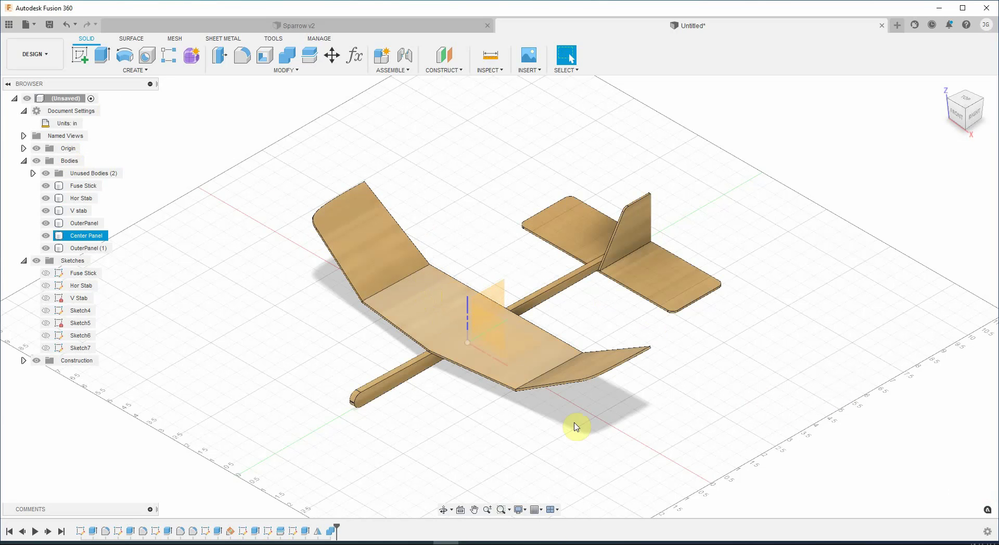
# Set the OuterPanel body's wood texture mapping to Planar projection along the origin X axis
pyautogui.click(386, 392)
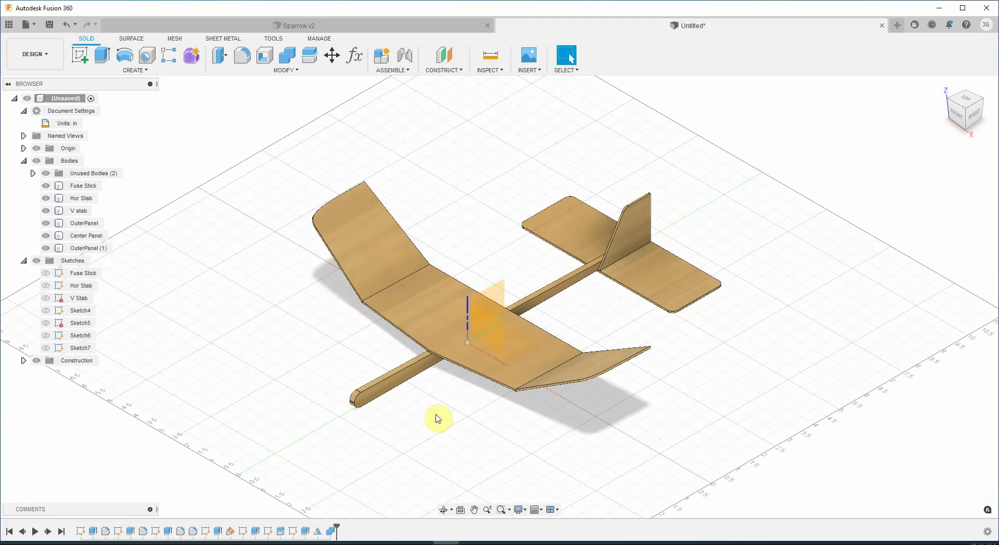
pyautogui.click(386, 238)
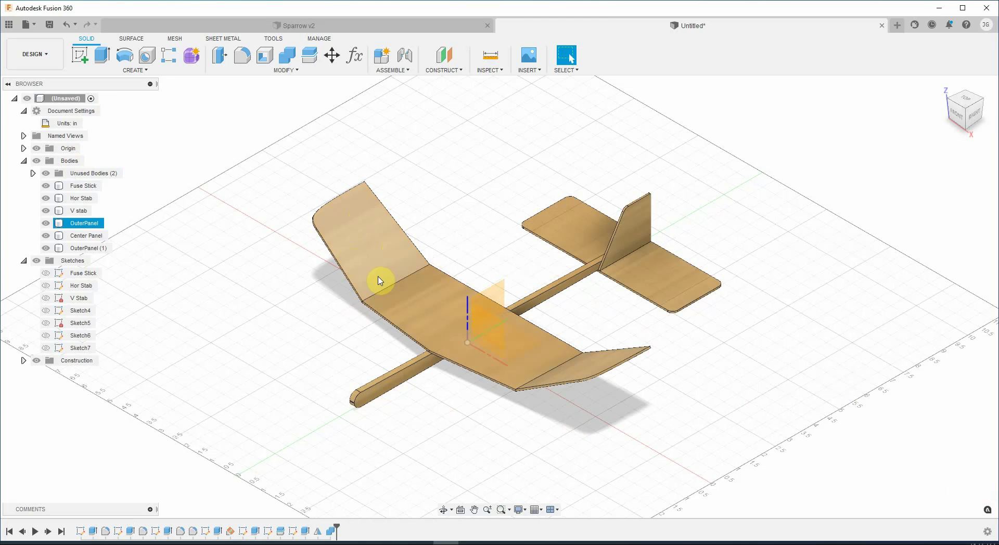
pyautogui.click(381, 243)
pyautogui.rightClick(382, 243)
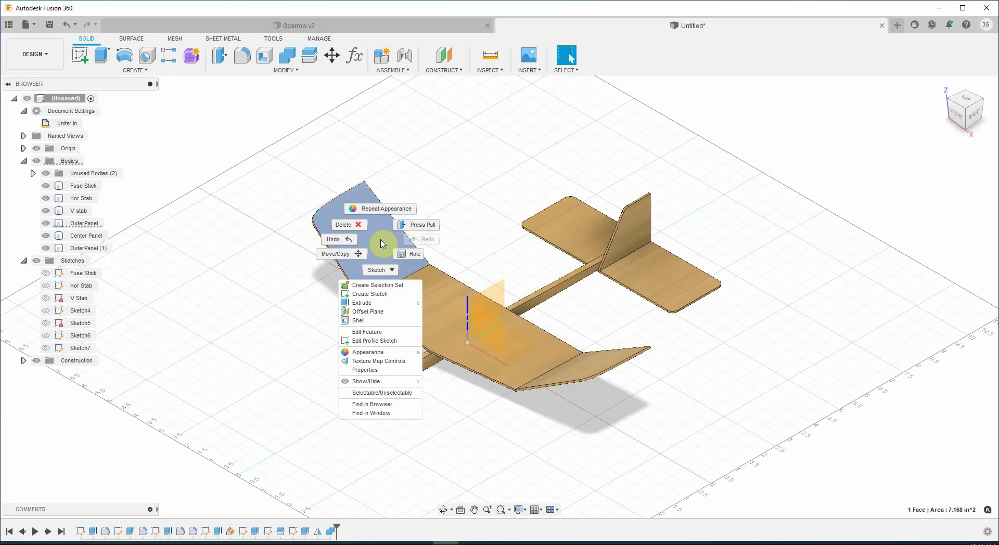
pyautogui.click(388, 366)
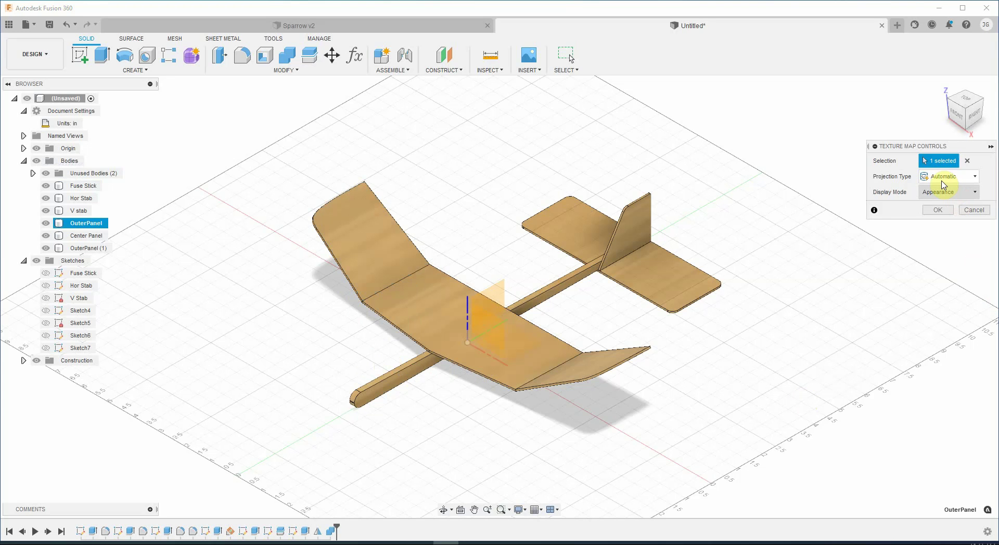
pyautogui.click(942, 183)
pyautogui.click(946, 210)
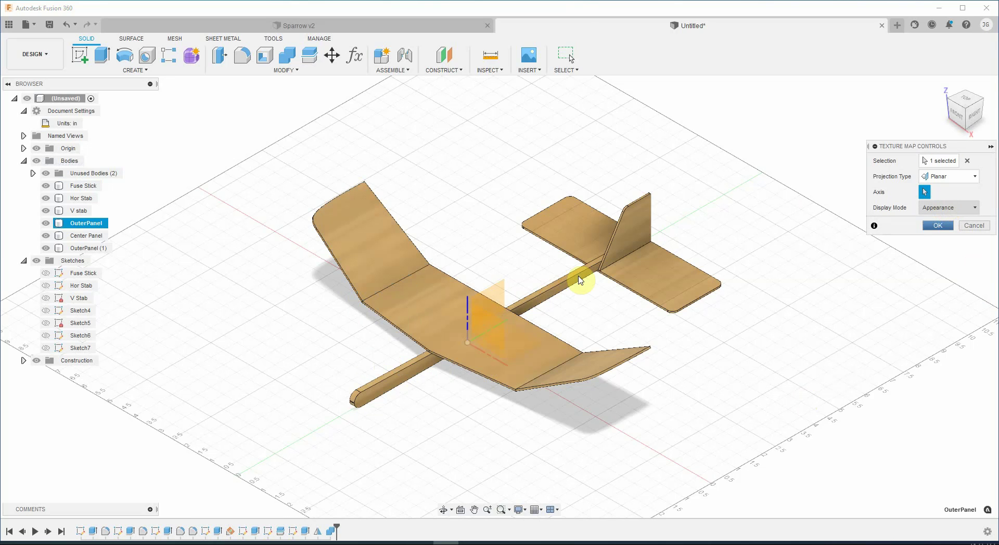
pyautogui.click(514, 328)
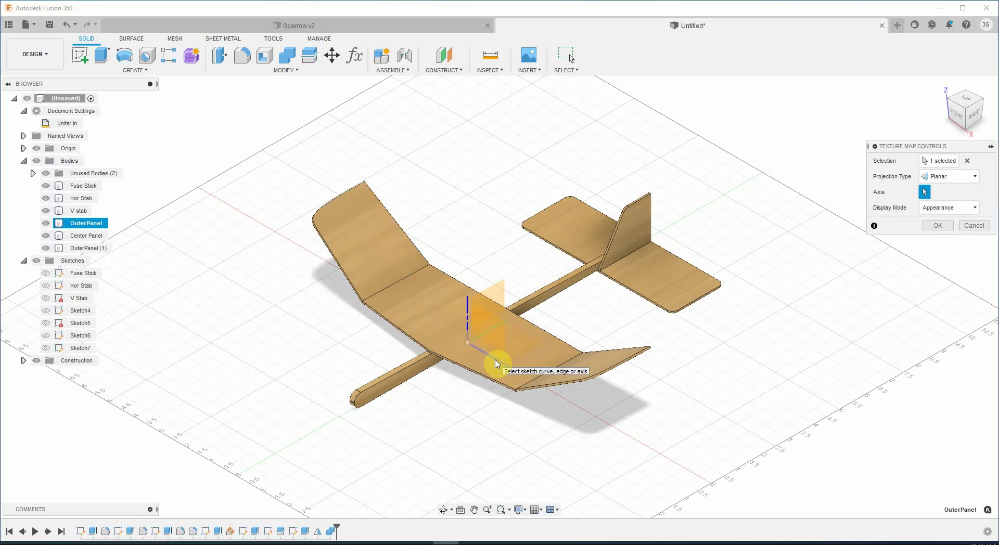
pyautogui.click(496, 364)
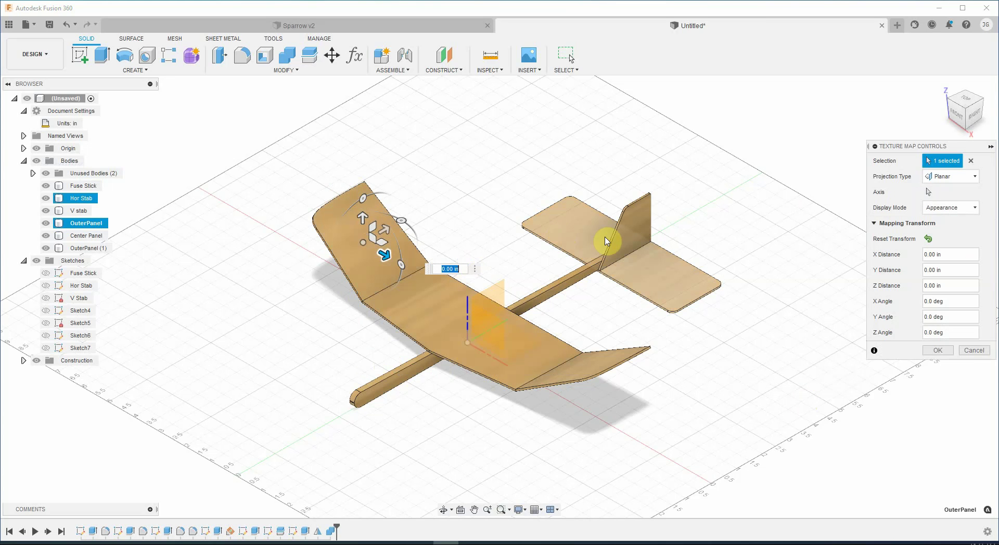
pyautogui.click(420, 304)
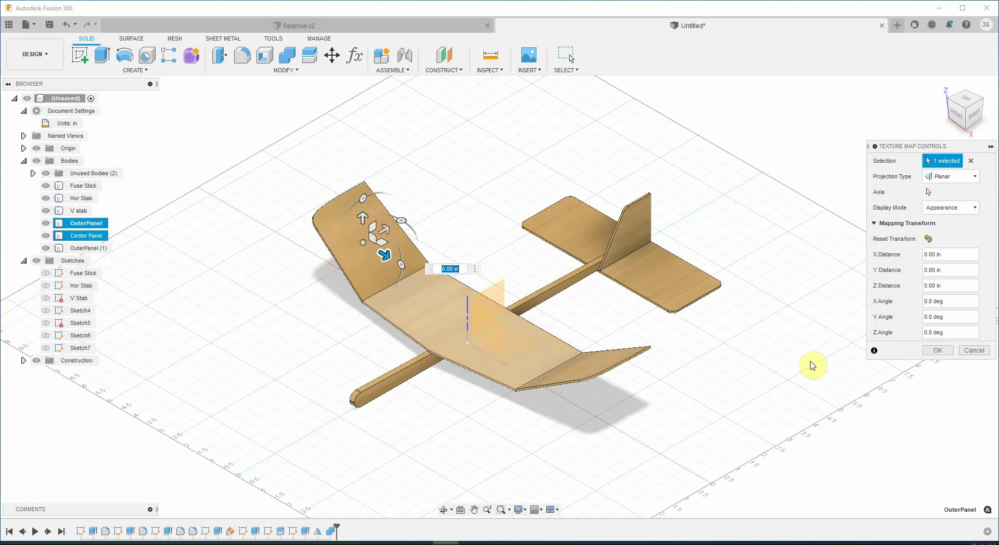
pyautogui.click(937, 350)
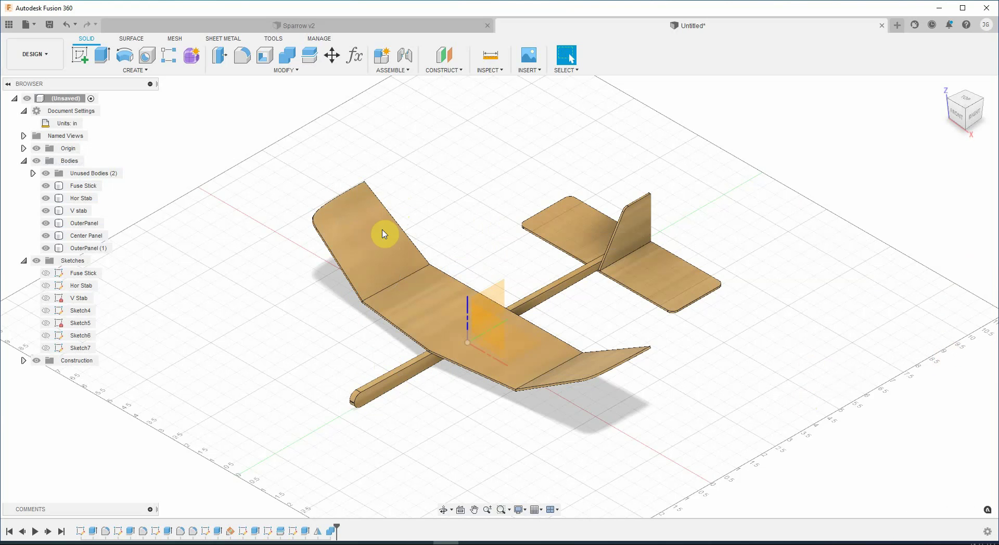
# Set the Center Panel body's texture mapping to Planar projection along the origin X axis
pyautogui.click(429, 315)
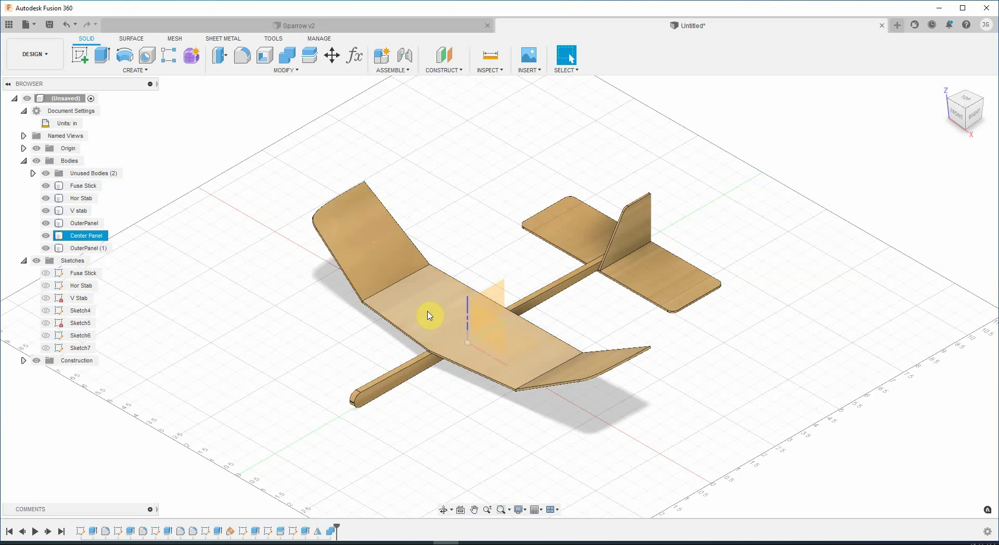
pyautogui.click(428, 315)
pyautogui.rightClick(428, 315)
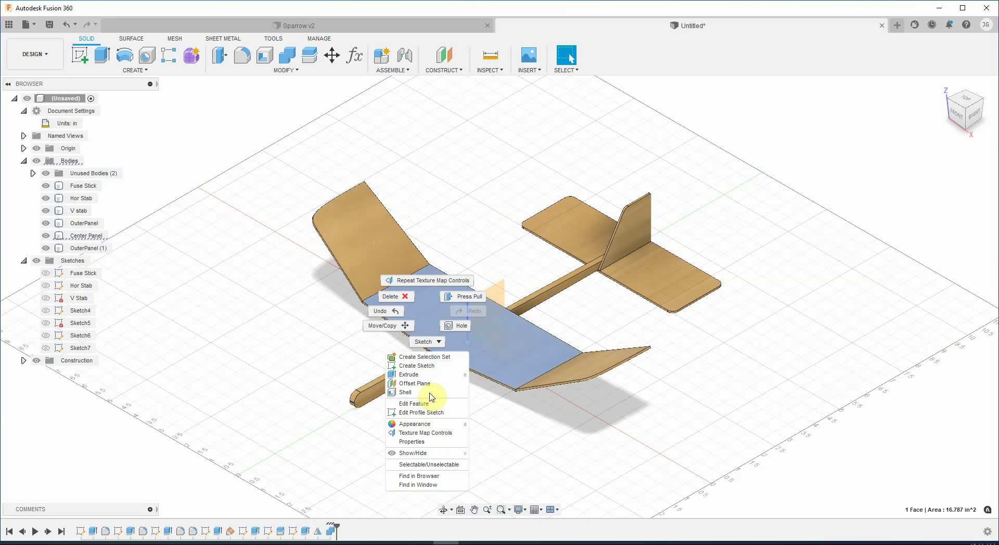
pyautogui.click(420, 433)
pyautogui.click(942, 185)
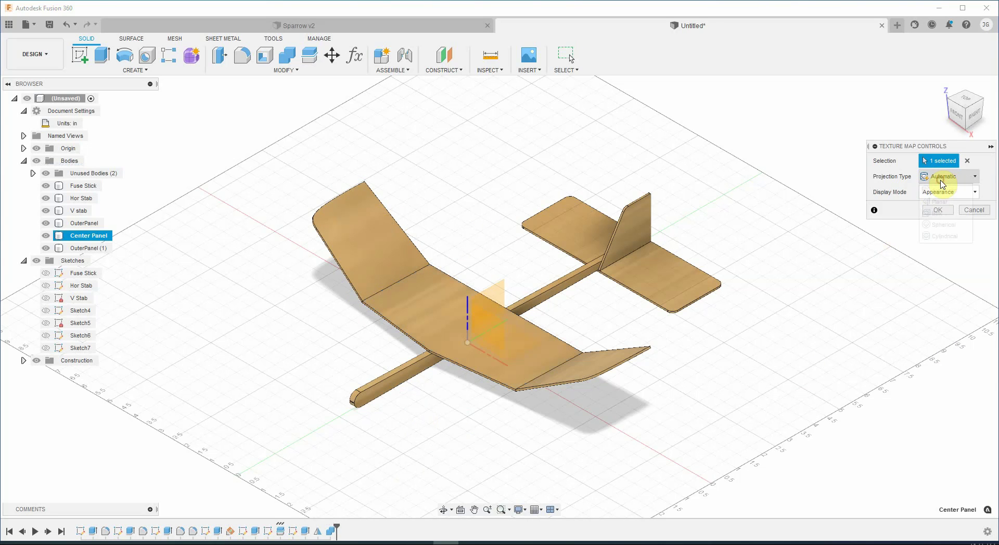
pyautogui.click(937, 205)
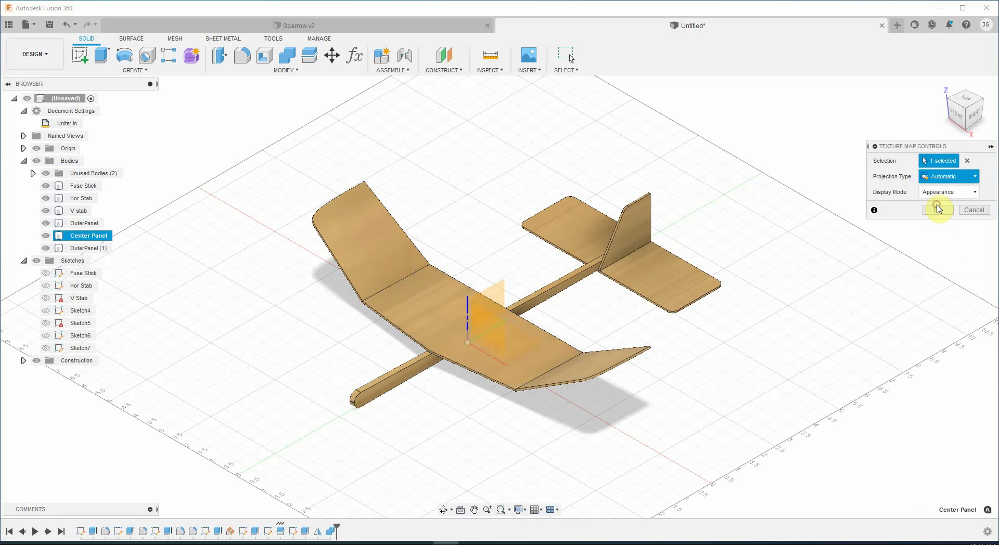
pyautogui.click(489, 357)
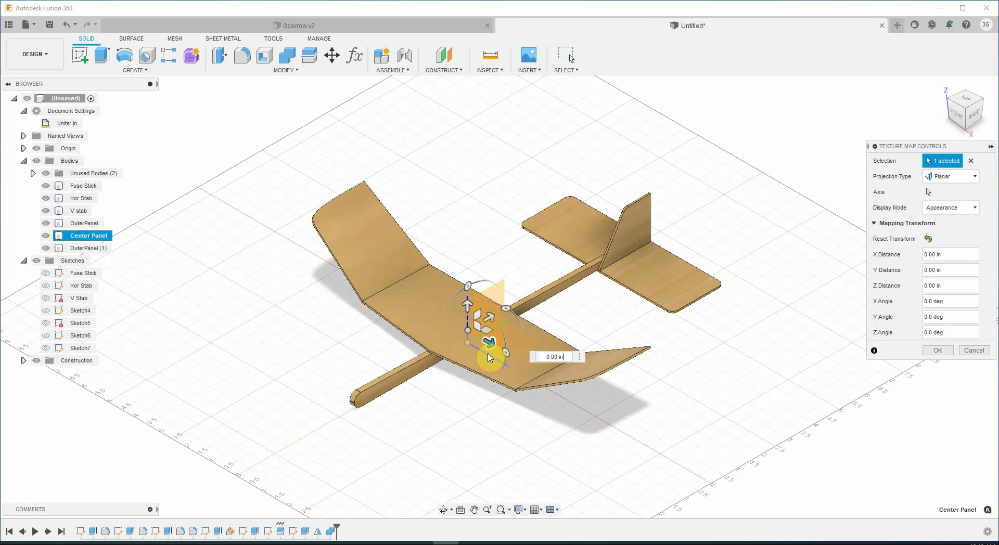
pyautogui.click(942, 349)
# Set the texture mapping of the mirrored outer panel, OuterPanel (1), to Planar projection along the origin X axis
pyautogui.click(578, 374)
pyautogui.click(576, 372)
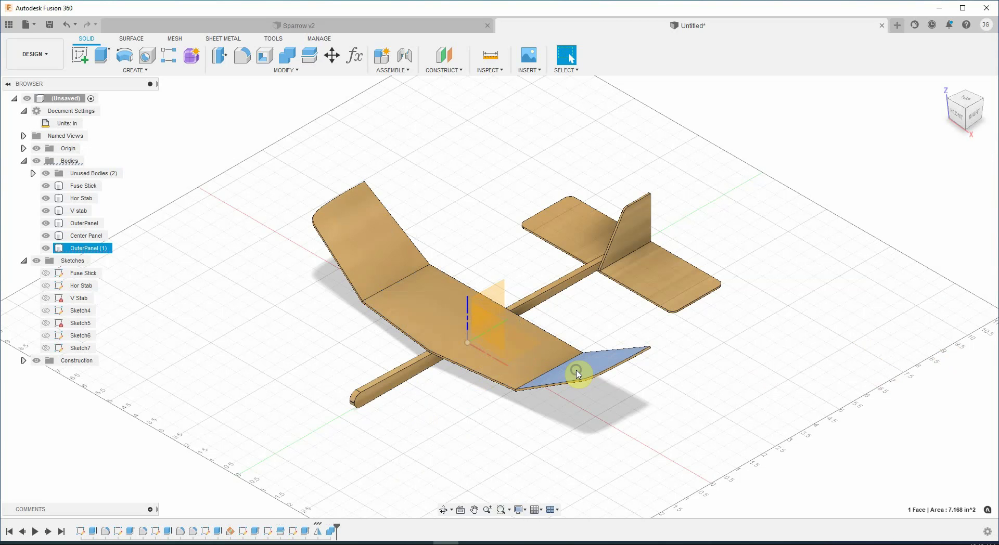
pyautogui.rightClick(576, 374)
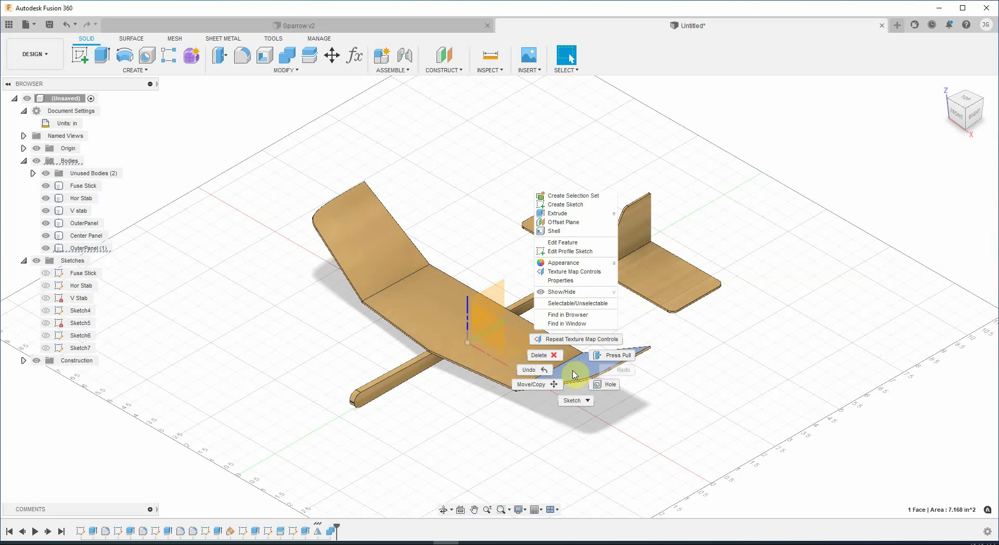
pyautogui.click(577, 342)
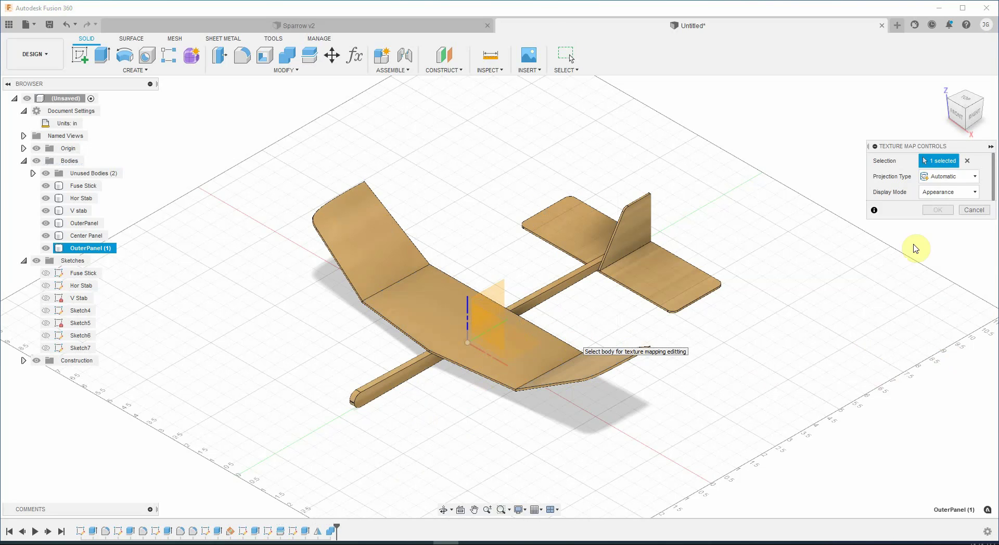
pyautogui.click(931, 176)
pyautogui.click(931, 198)
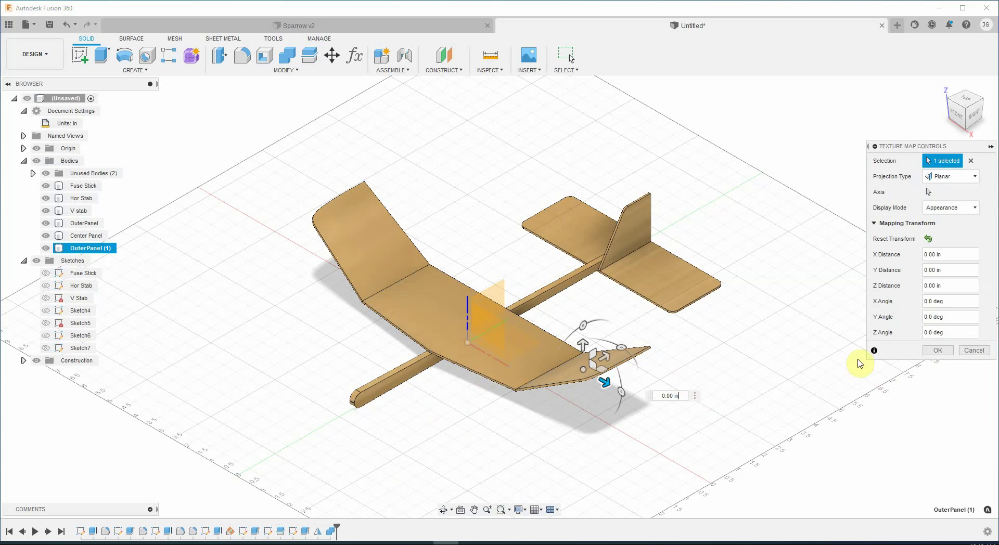
pyautogui.click(938, 350)
# Set the horizontal stabilizer's texture mapping to Planar projection along the origin X axis
pyautogui.click(651, 271)
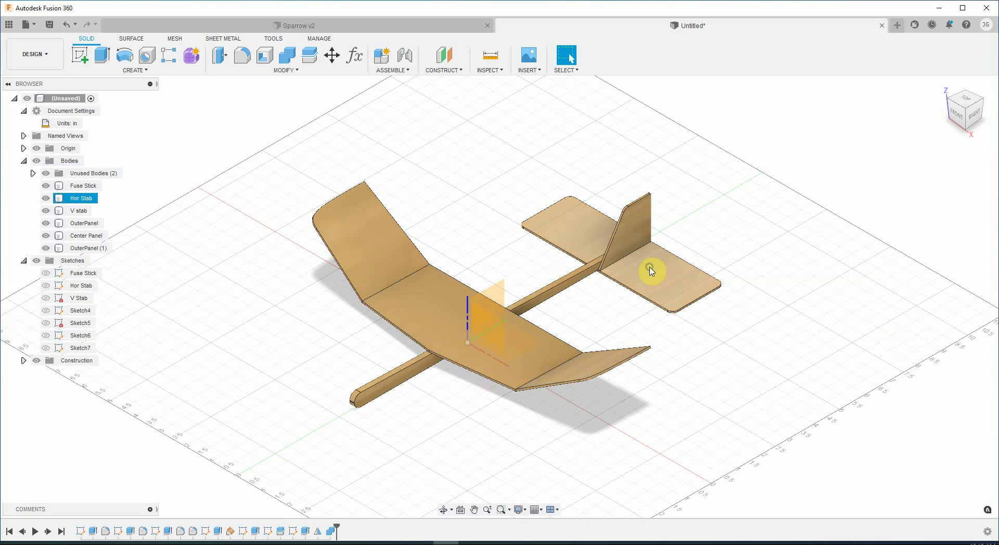
pyautogui.rightClick(651, 271)
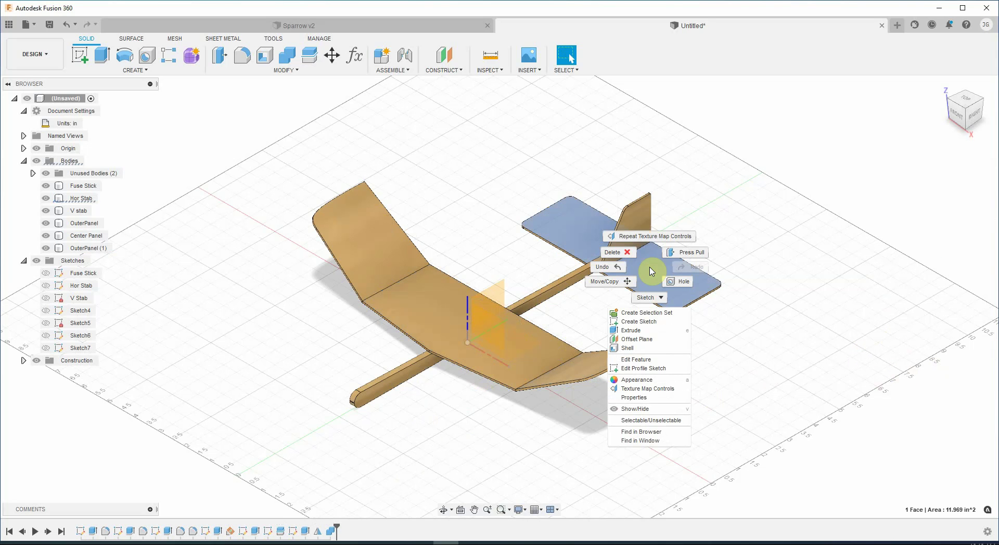
pyautogui.click(654, 241)
pyautogui.click(936, 179)
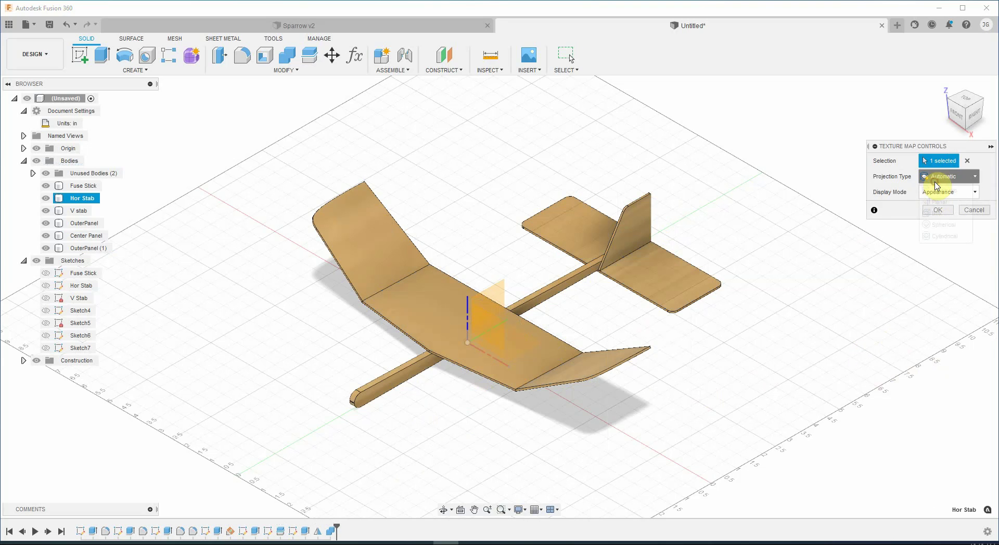
pyautogui.click(937, 206)
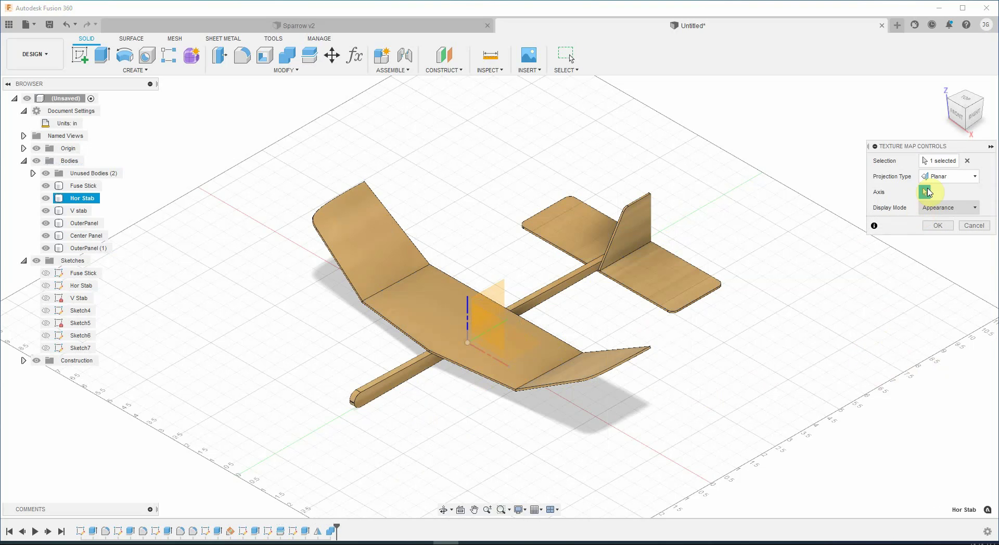
pyautogui.click(489, 356)
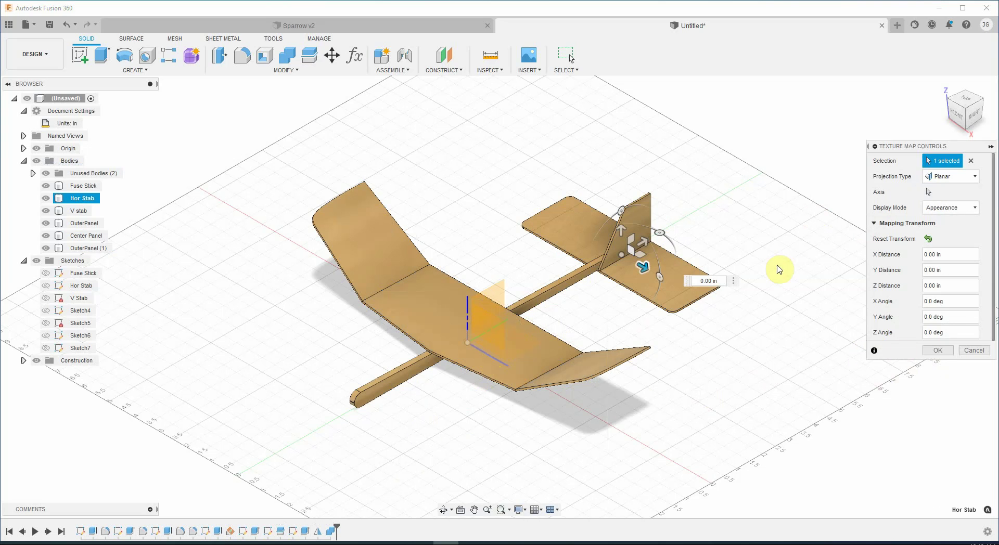
pyautogui.click(920, 346)
# Set the vertical stabilizer's texture mapping to Planar projection along the vertical origin Z axis
pyautogui.click(644, 230)
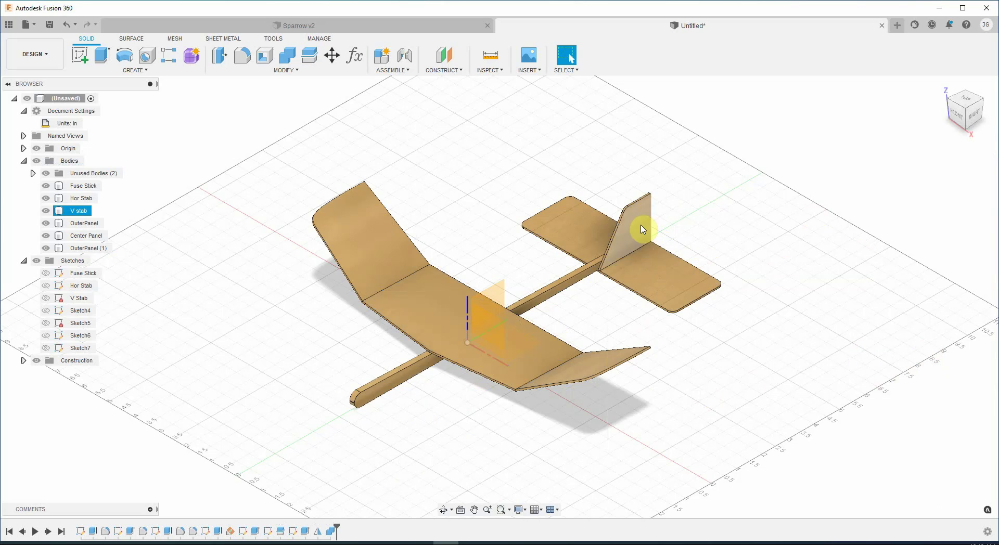
pyautogui.rightClick(643, 230)
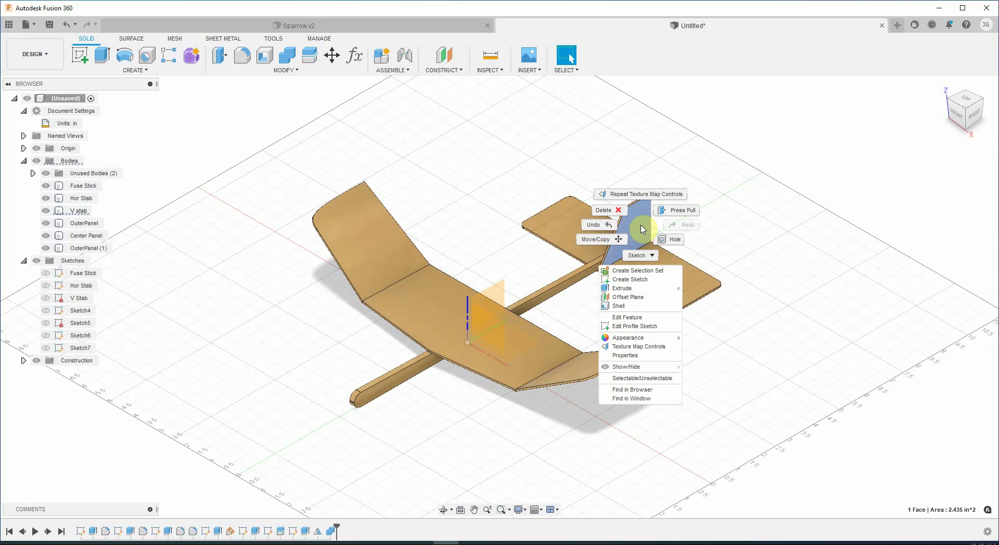
pyautogui.click(645, 196)
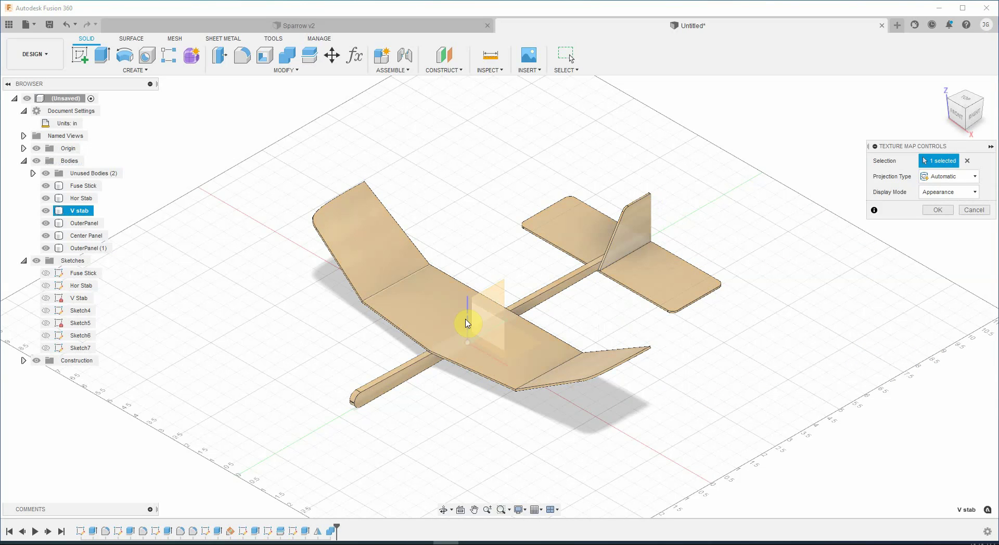
pyautogui.scroll(6, 468, 310)
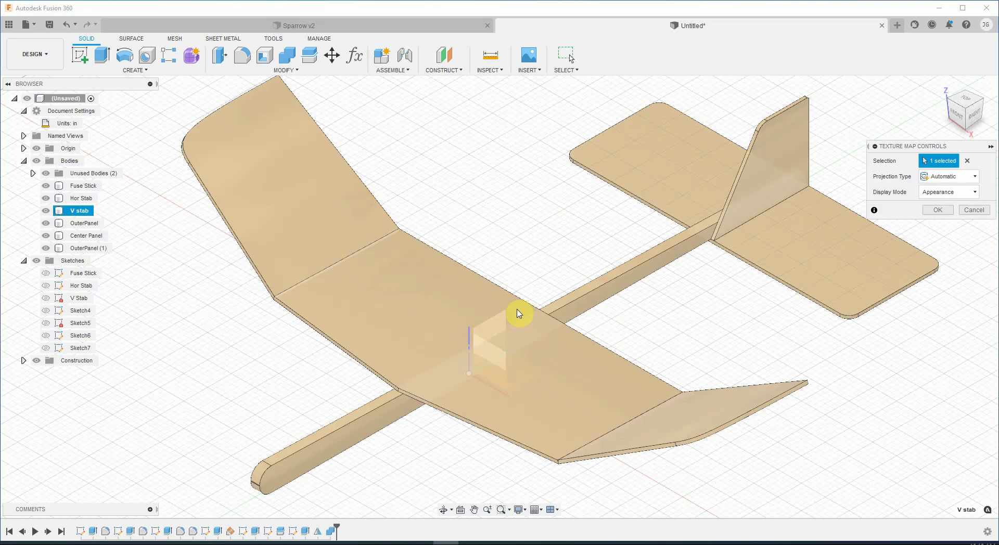
pyautogui.click(962, 177)
pyautogui.click(940, 202)
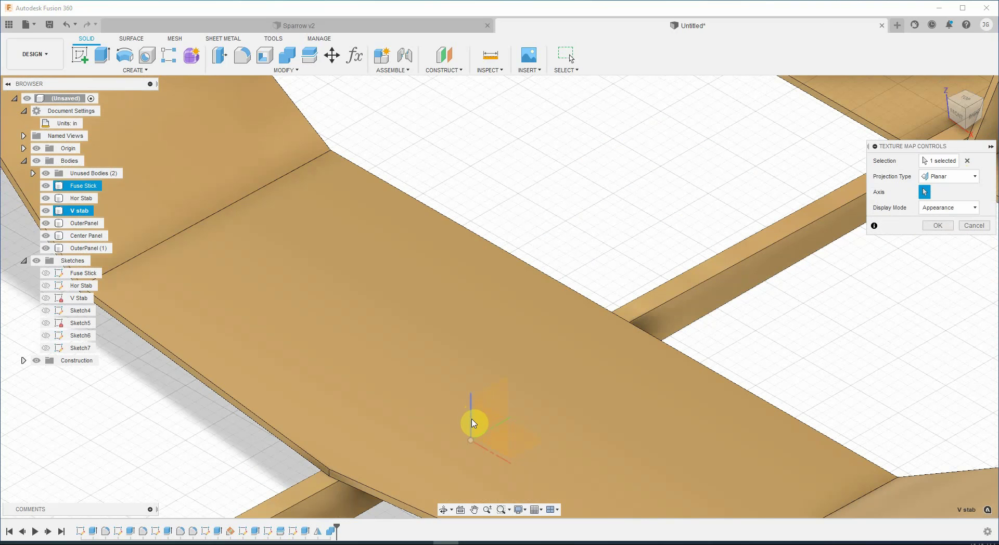
pyautogui.click(466, 390)
pyautogui.scroll(-3, 404, 276)
pyautogui.scroll(-3, 749, 261)
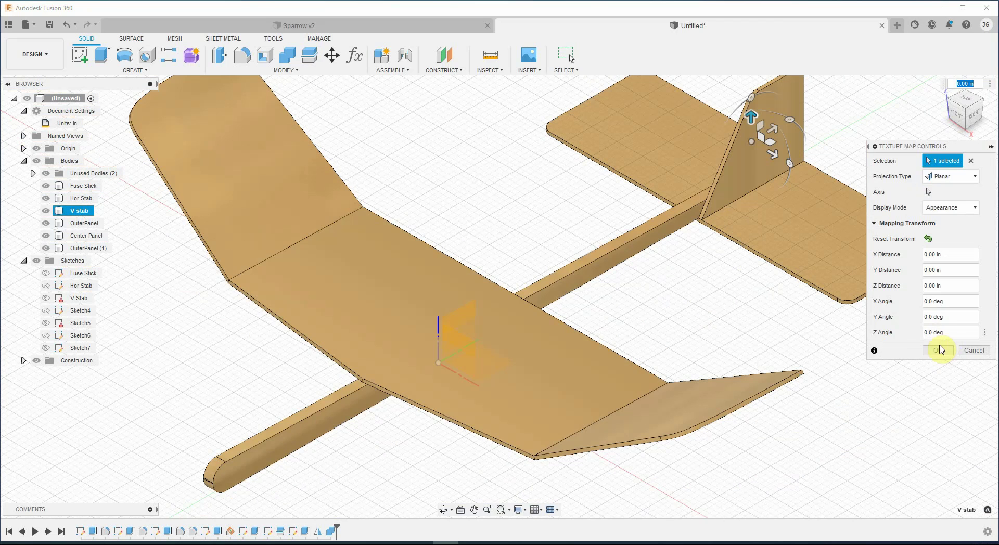
pyautogui.click(938, 350)
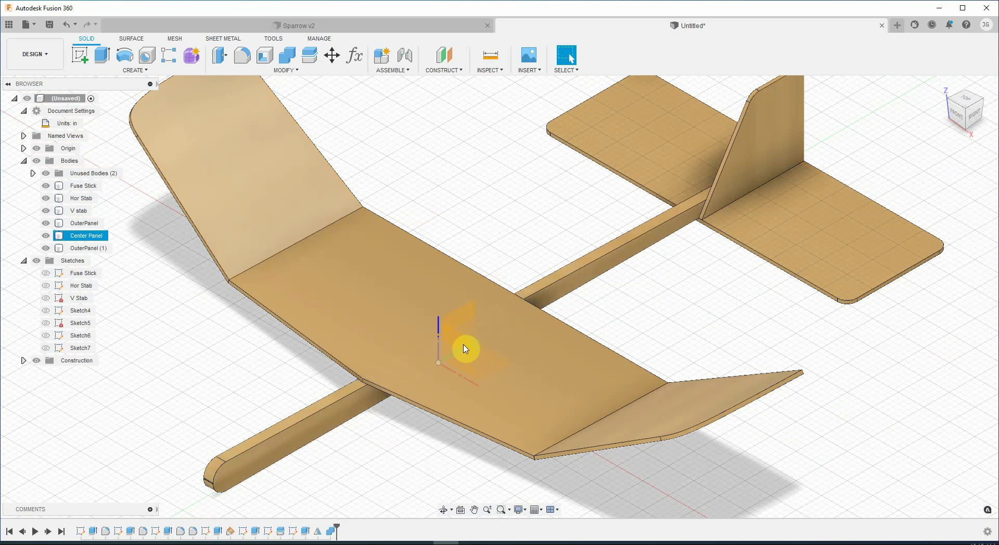
# Turn off the layout grid so the glider is displayed without it
pyautogui.scroll(-3, 728, 270)
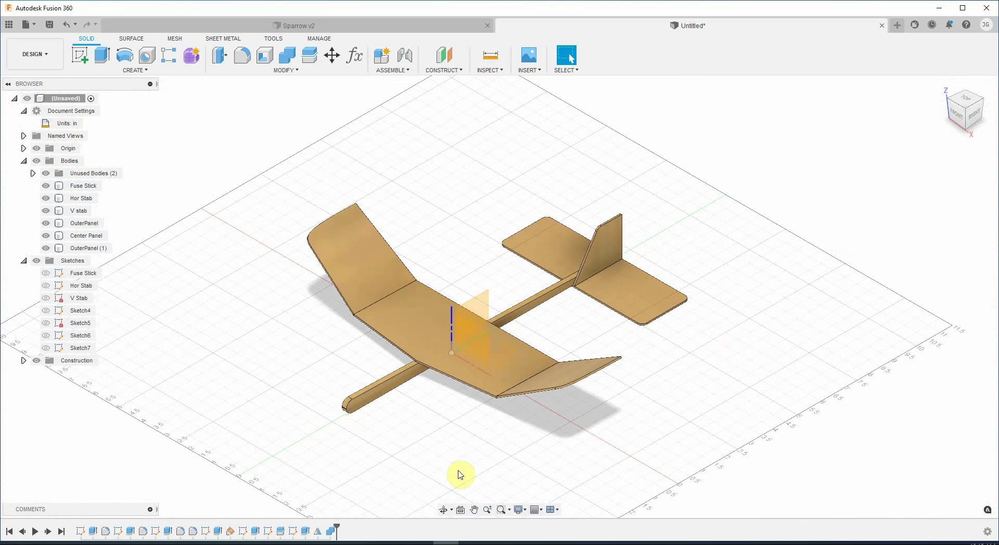
pyautogui.click(534, 510)
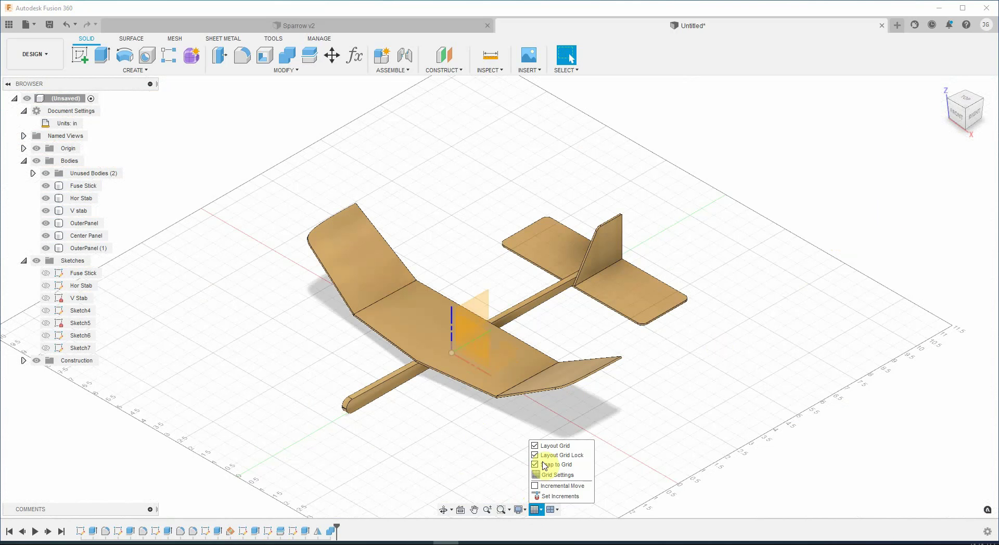
pyautogui.click(534, 447)
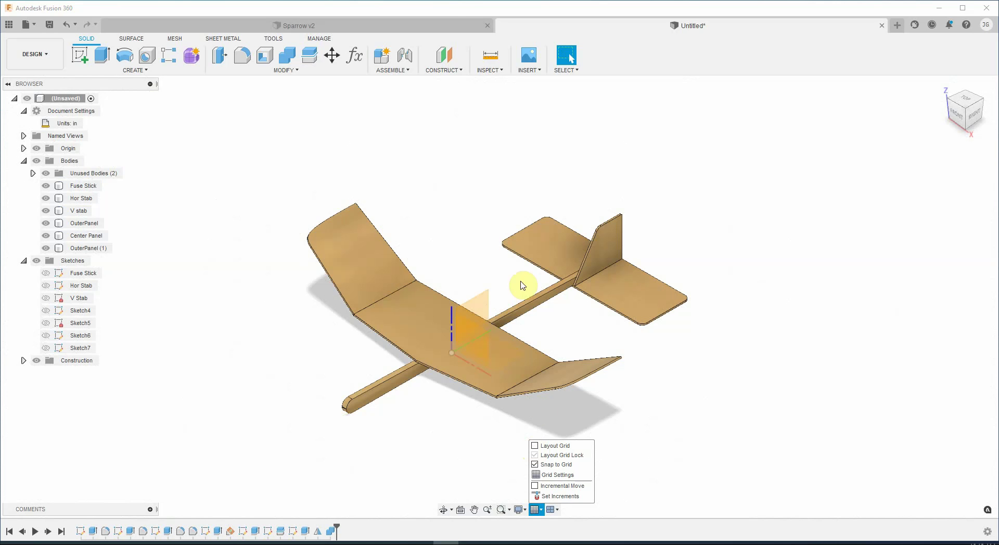
pyautogui.click(524, 459)
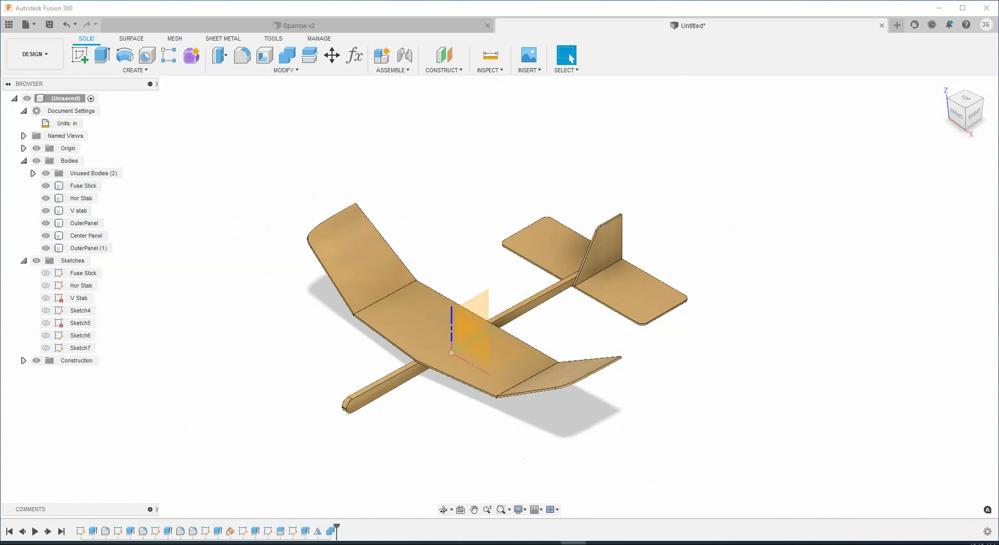